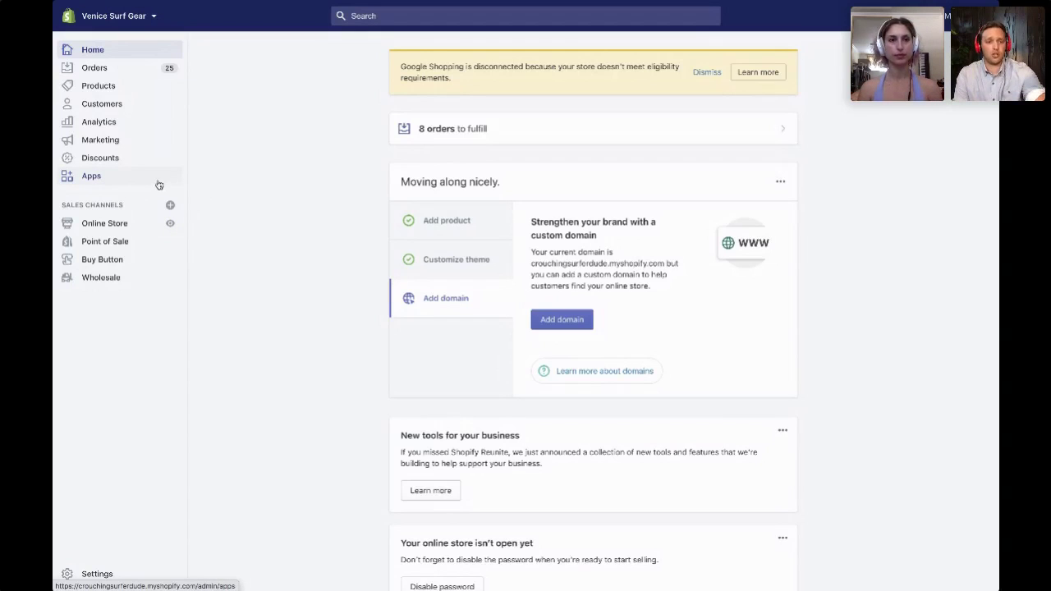
Open the Shopify Email app from the store's installed apps and start creating an email.
left_click(129, 184)
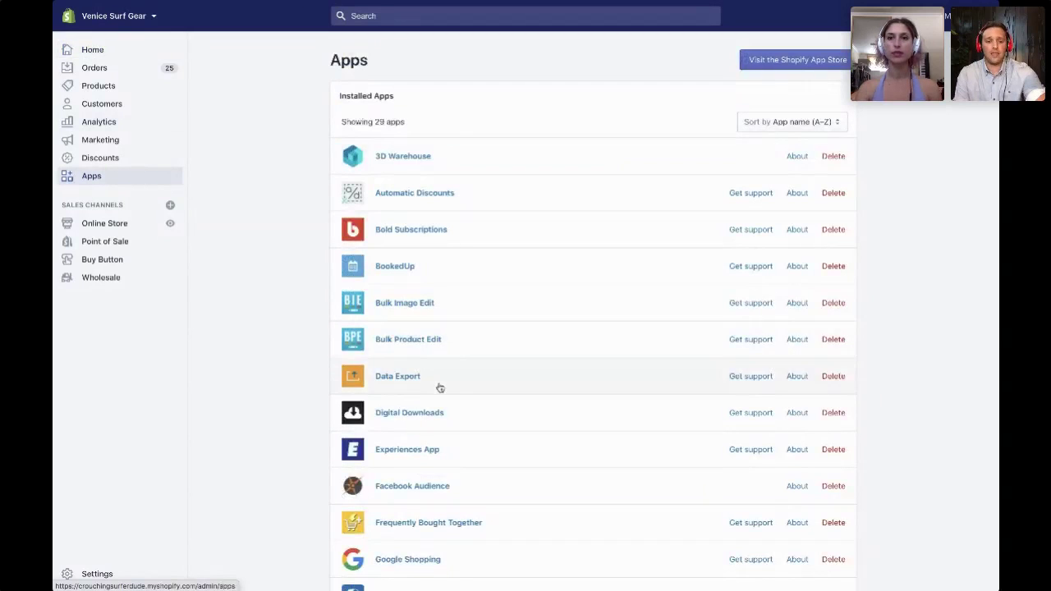
scroll(439, 387, "down", 5)
scroll(438, 387, "up", 7)
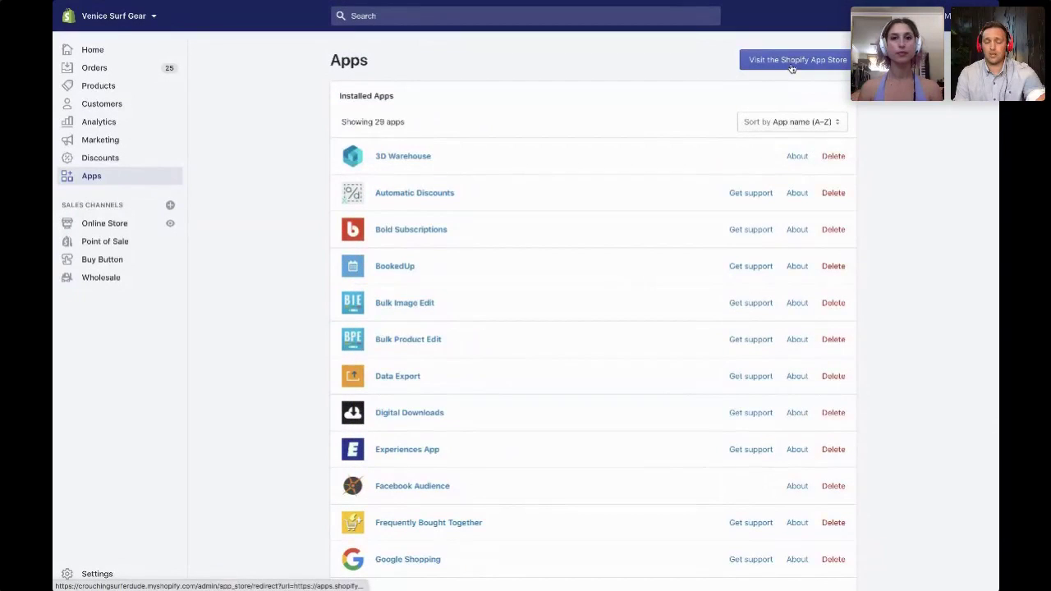
scroll(620, 305, "down", 6)
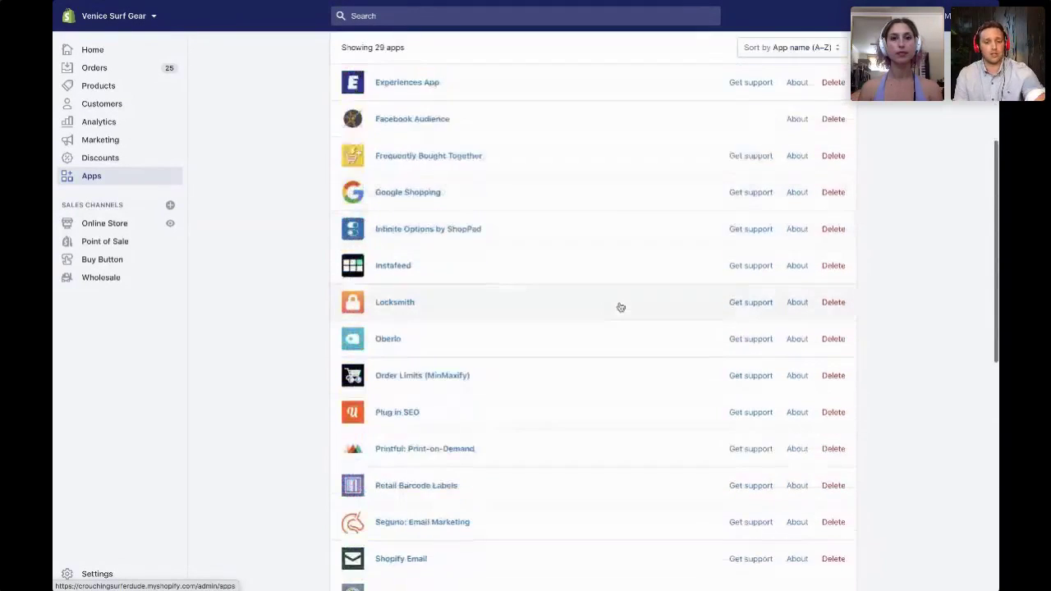
scroll(620, 306, "down", 3)
scroll(630, 380, "up", 1)
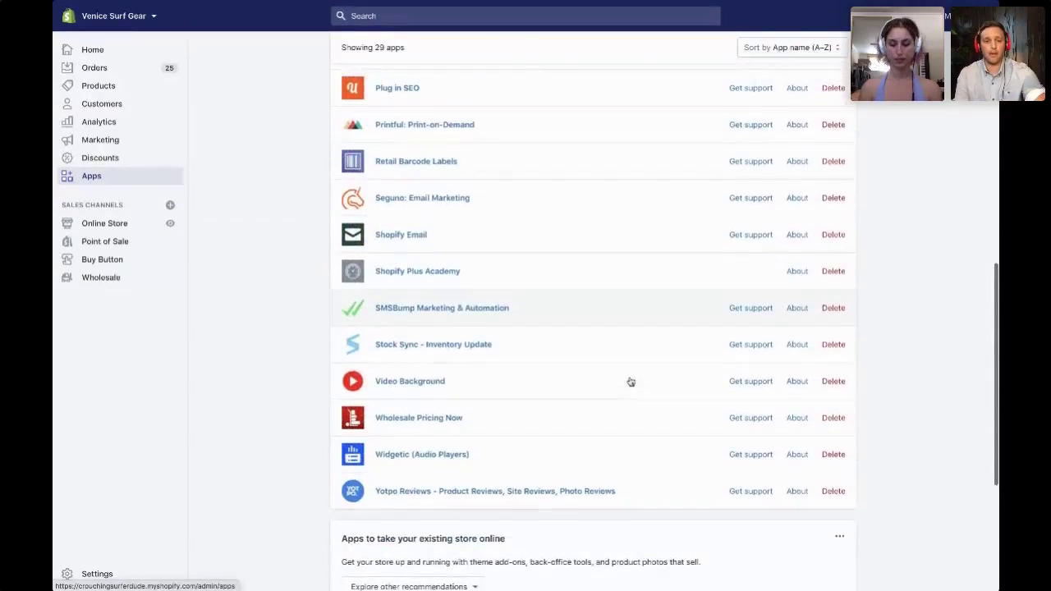
left_click(390, 272)
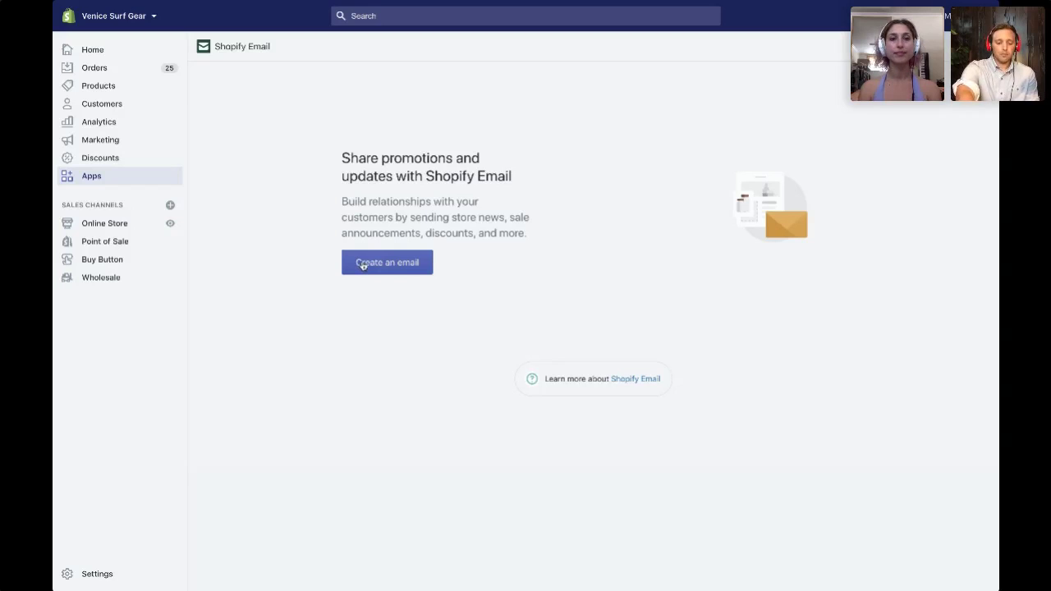
left_click(386, 264)
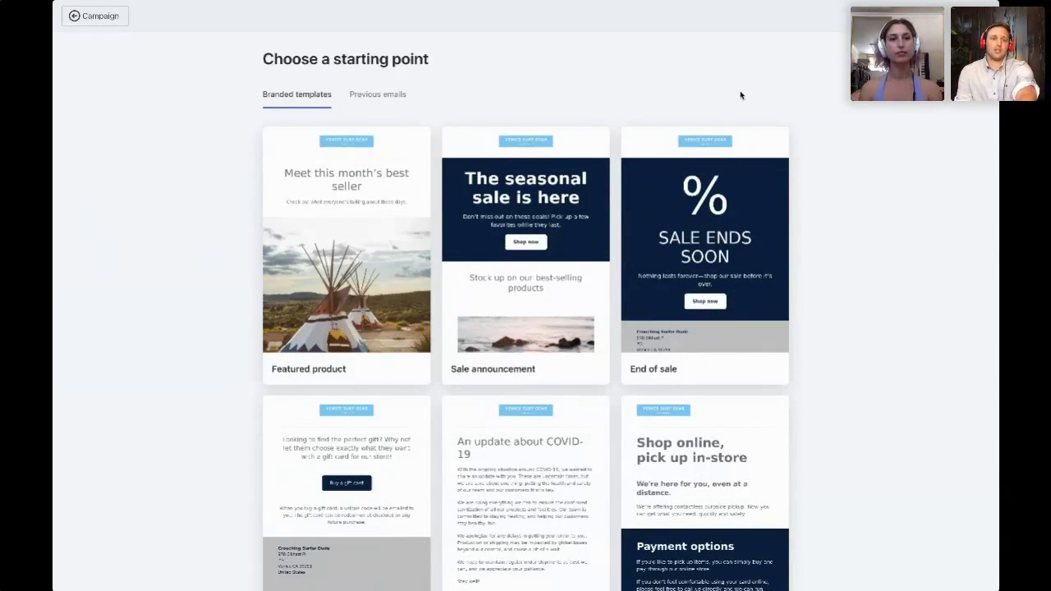
Examine the range of branded email templates offered as starting points.
mouse_move(645, 156)
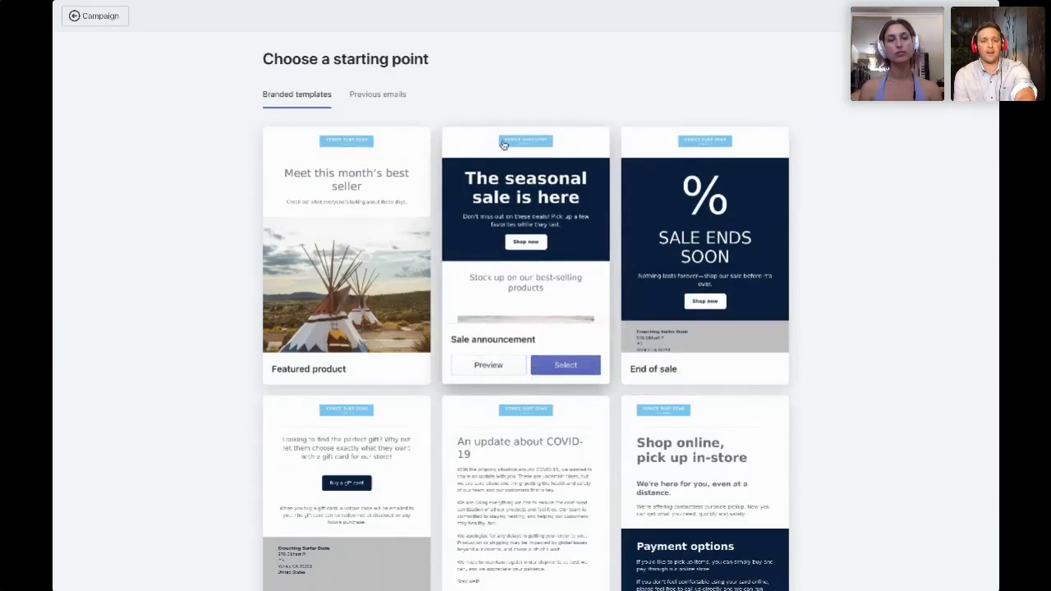
scroll(158, 142, "down", 5)
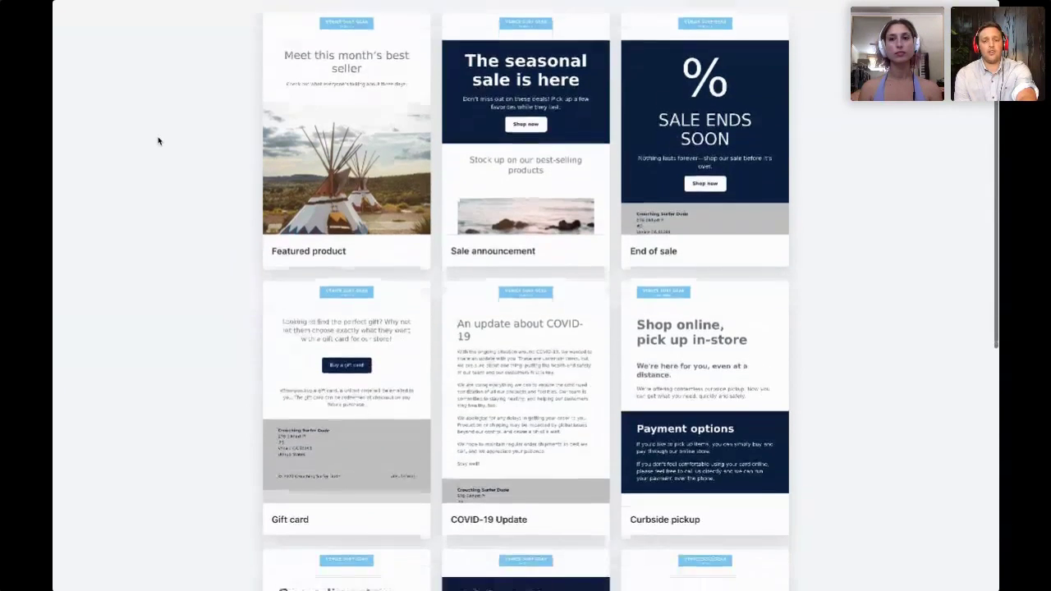
scroll(158, 141, "down", 3)
scroll(158, 141, "up", 8)
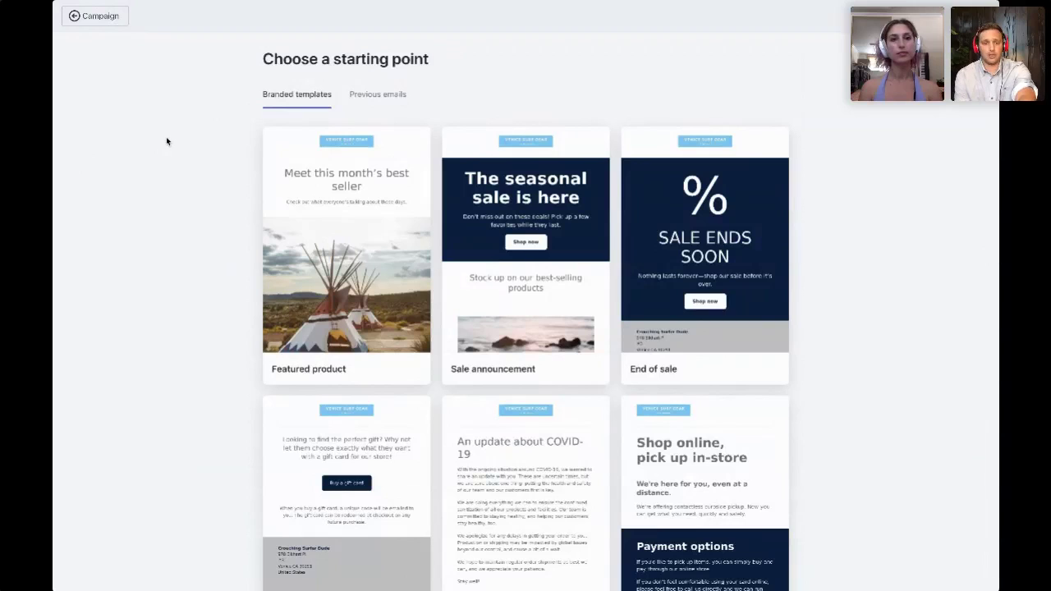
mouse_move(569, 201)
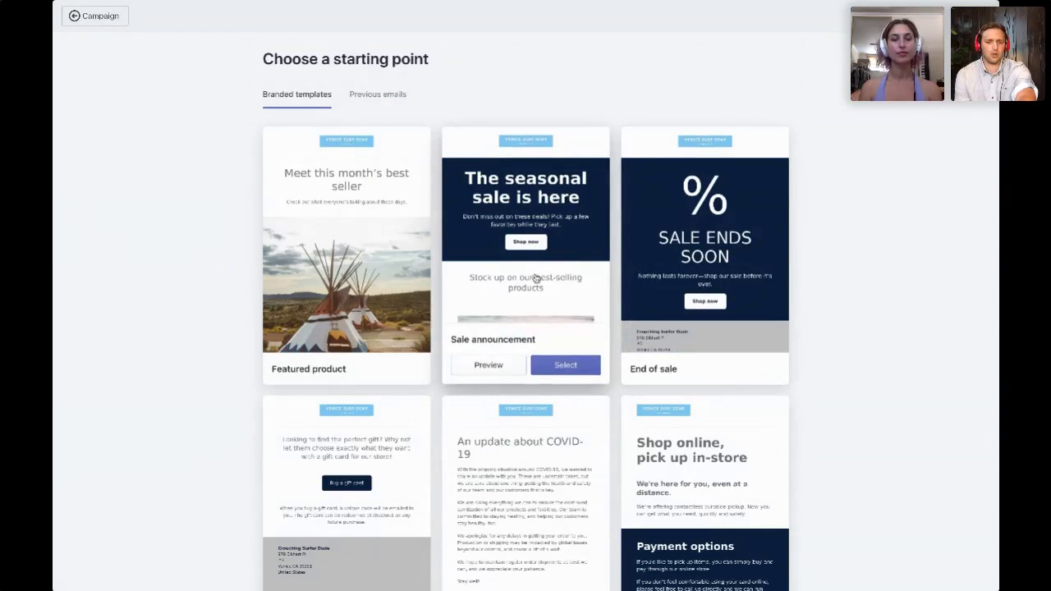
scroll(537, 279, "down", 1)
mouse_move(402, 211)
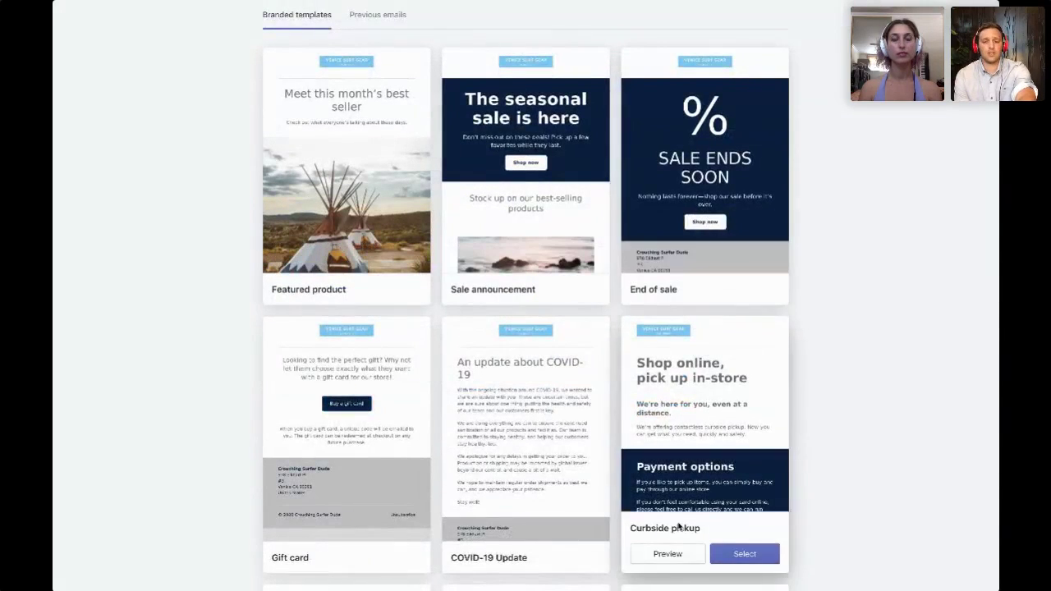
scroll(424, 411, "down", 4)
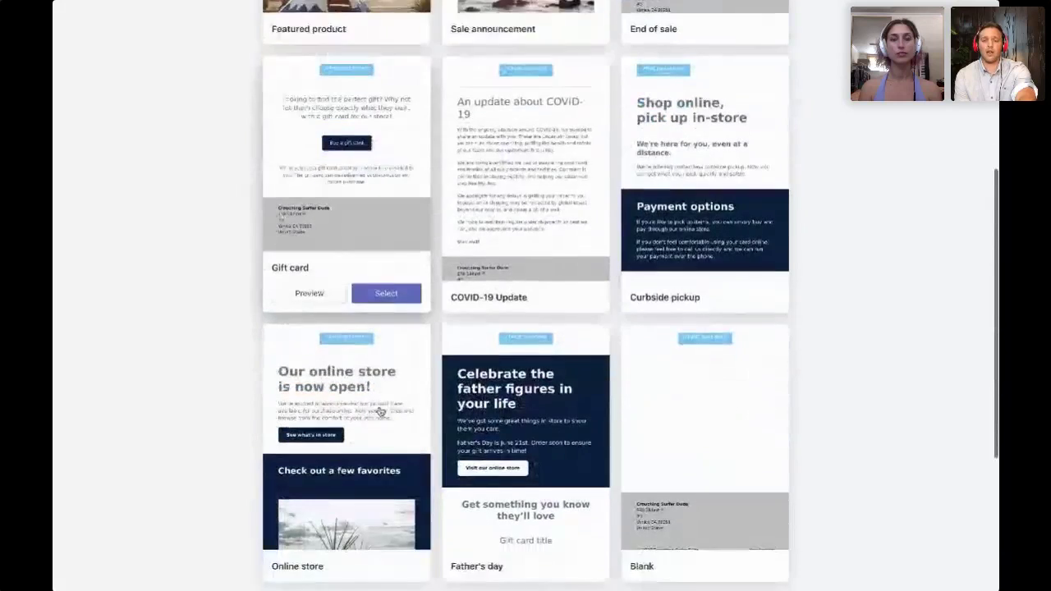
scroll(460, 131, "up", 5)
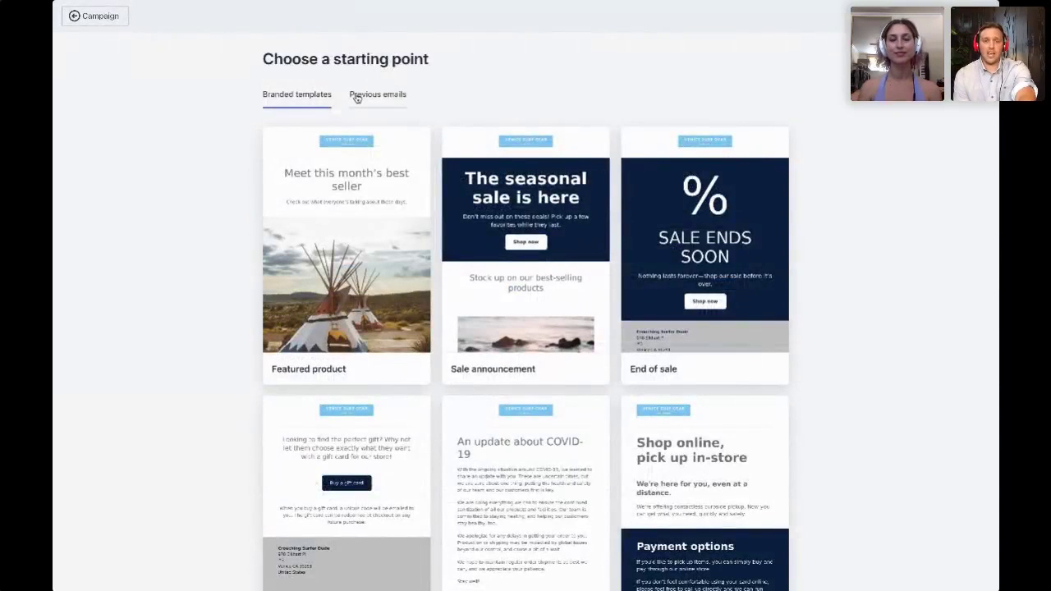
Look through the previously created emails that can be duplicated as a new draft.
left_click(356, 98)
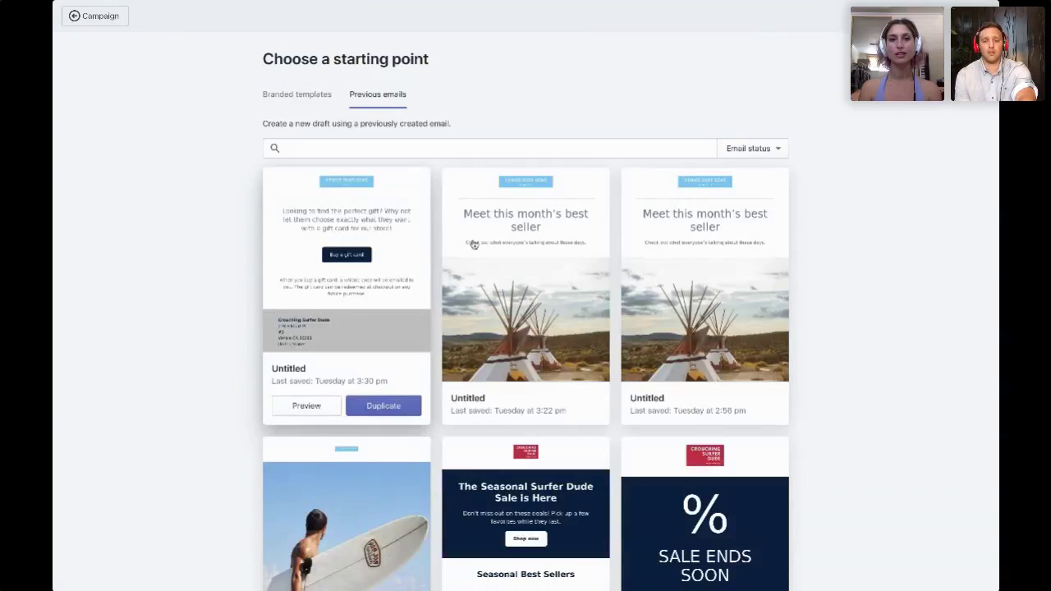
scroll(586, 261, "down", 3)
scroll(587, 261, "down", 2)
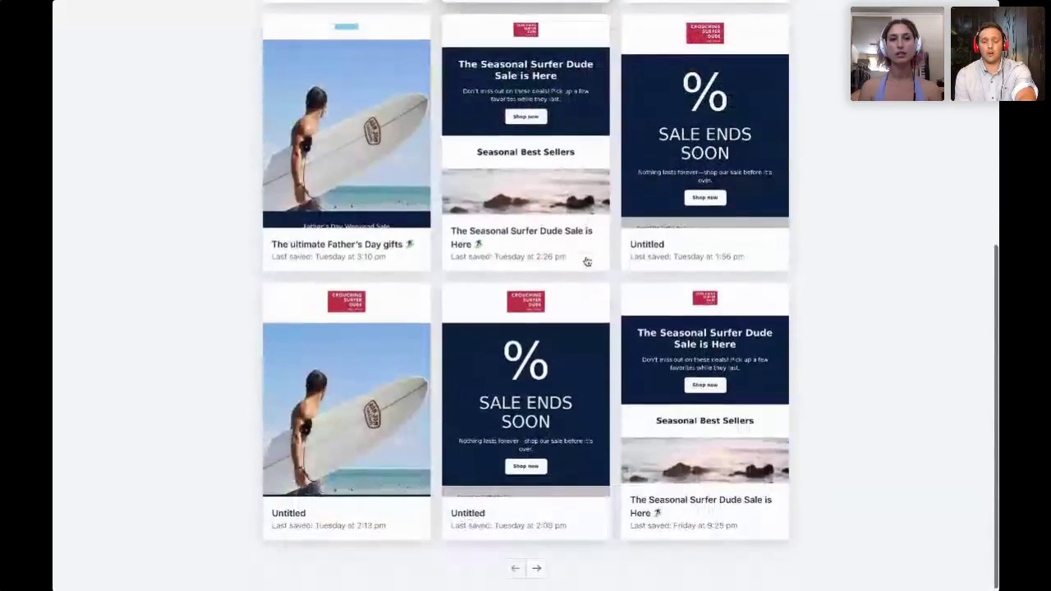
scroll(586, 262, "up", 5)
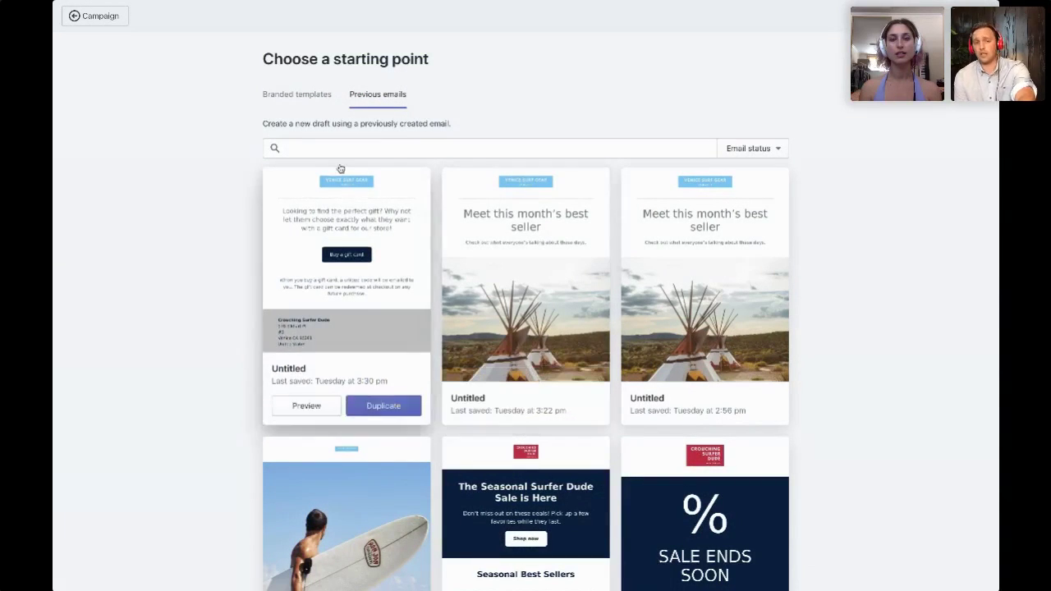
Start the email from the branded Father's day template and check the customer groups offered as recipients.
left_click(291, 100)
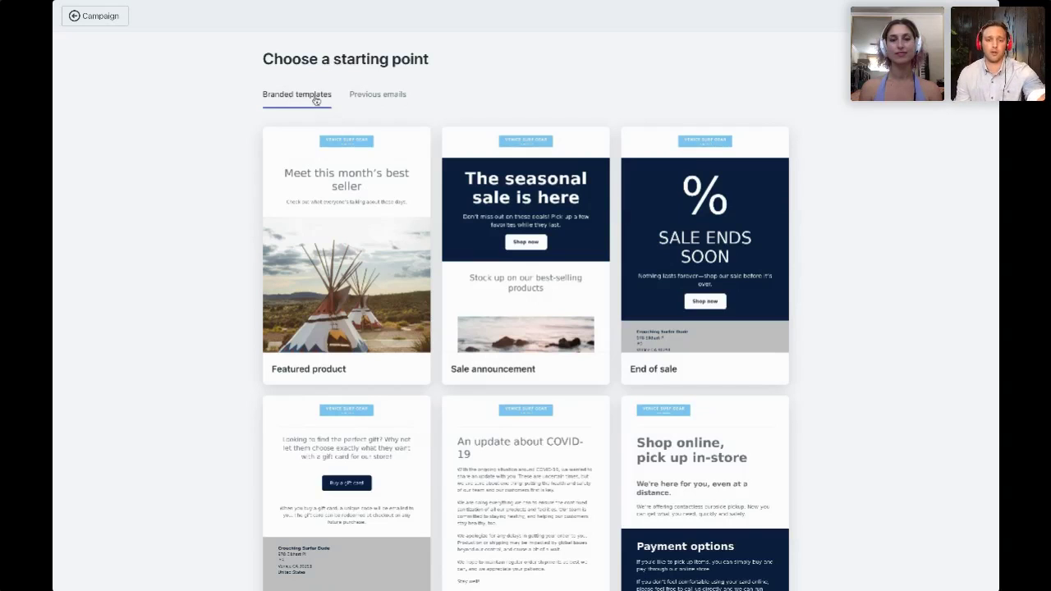
scroll(532, 279, "down", 4)
scroll(531, 298, "down", 2)
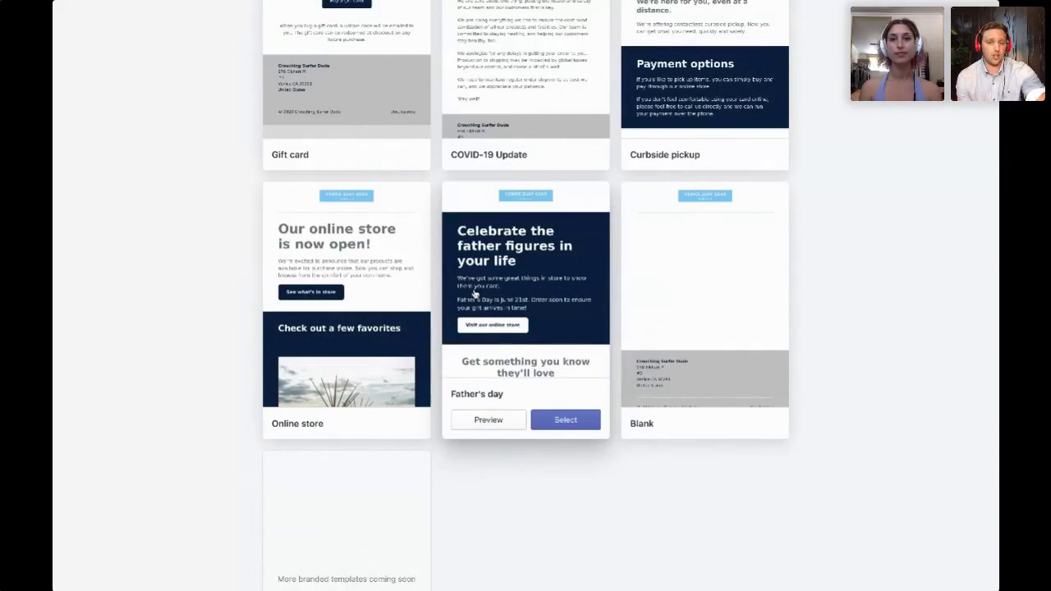
left_click(564, 422)
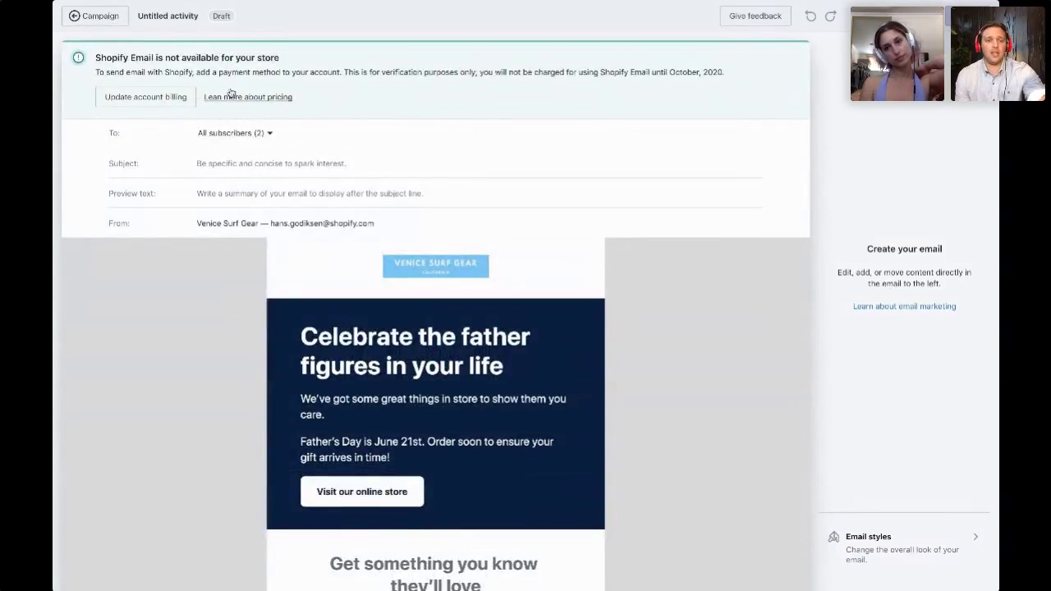
left_click(270, 134)
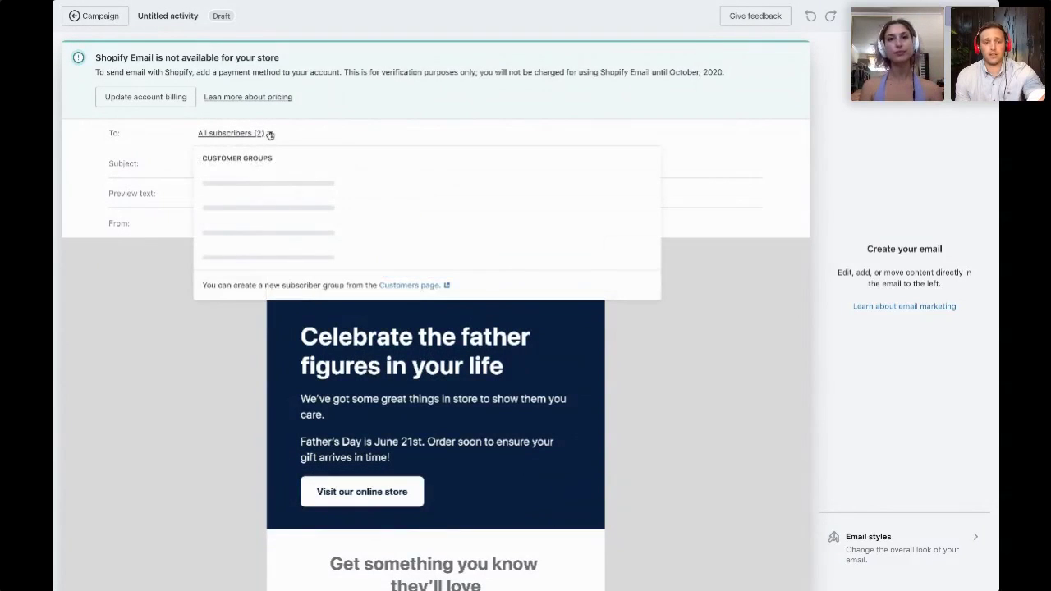
left_click(319, 131)
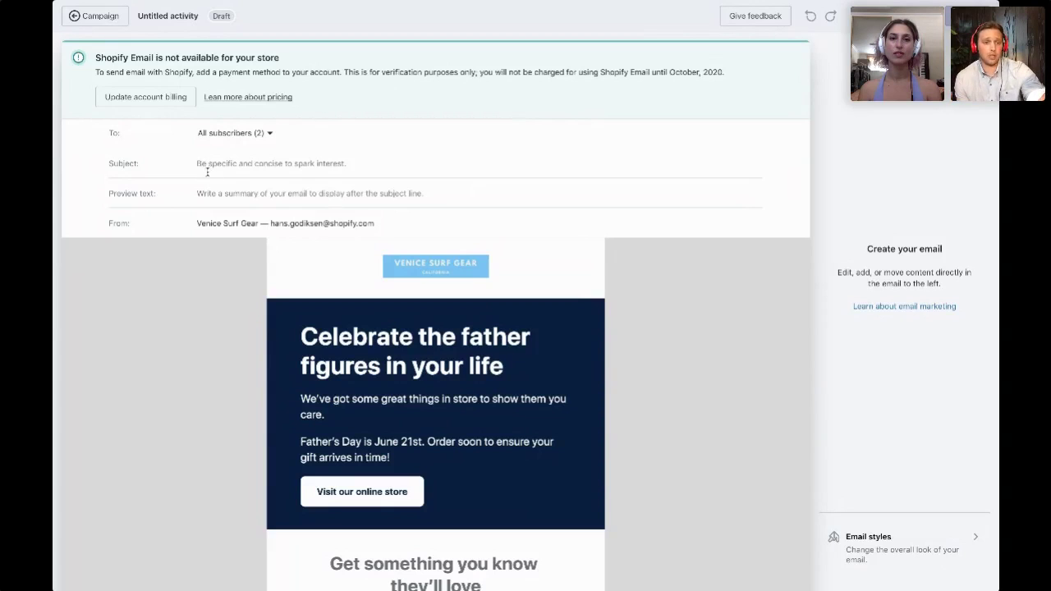
Exit full screen and switch to the Fathers Day Email to-do in Basecamp to read the prepared email copy.
mouse_move(54, 4)
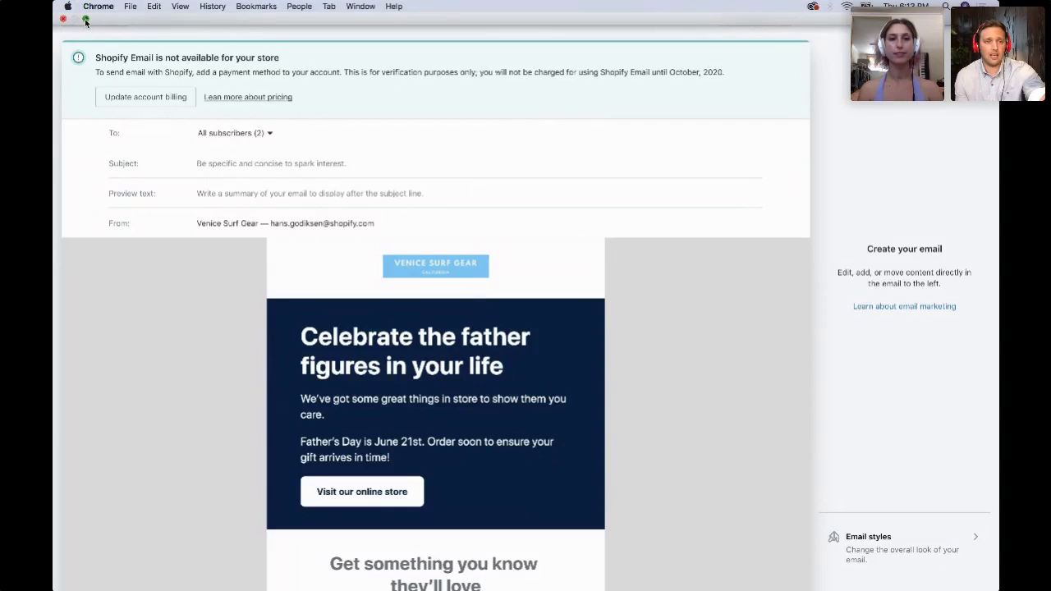
left_click(85, 19)
left_click(446, 78)
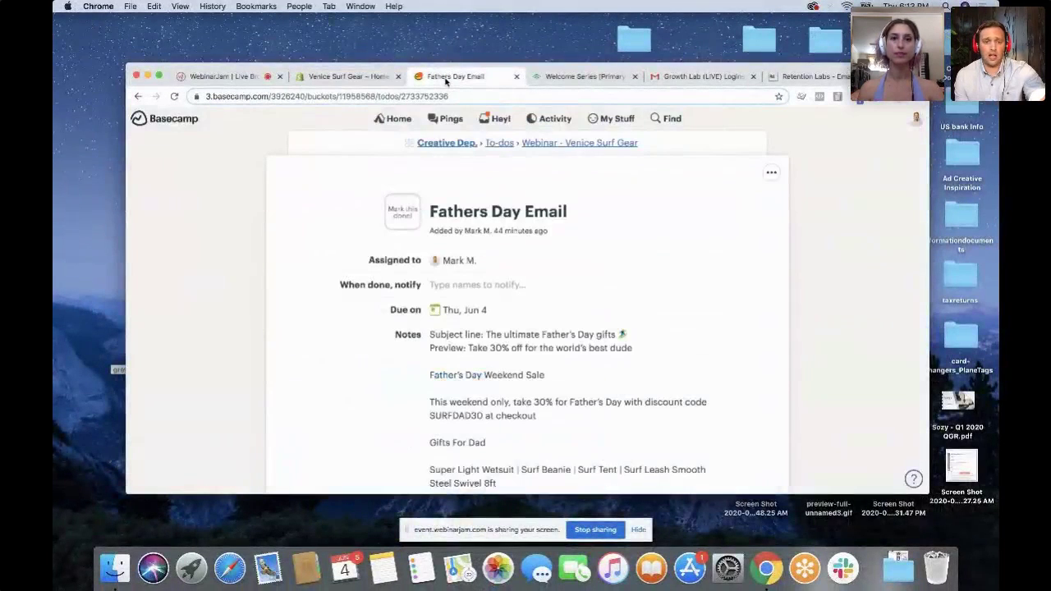
scroll(526, 348, "down", 2)
scroll(526, 349, "down", 3)
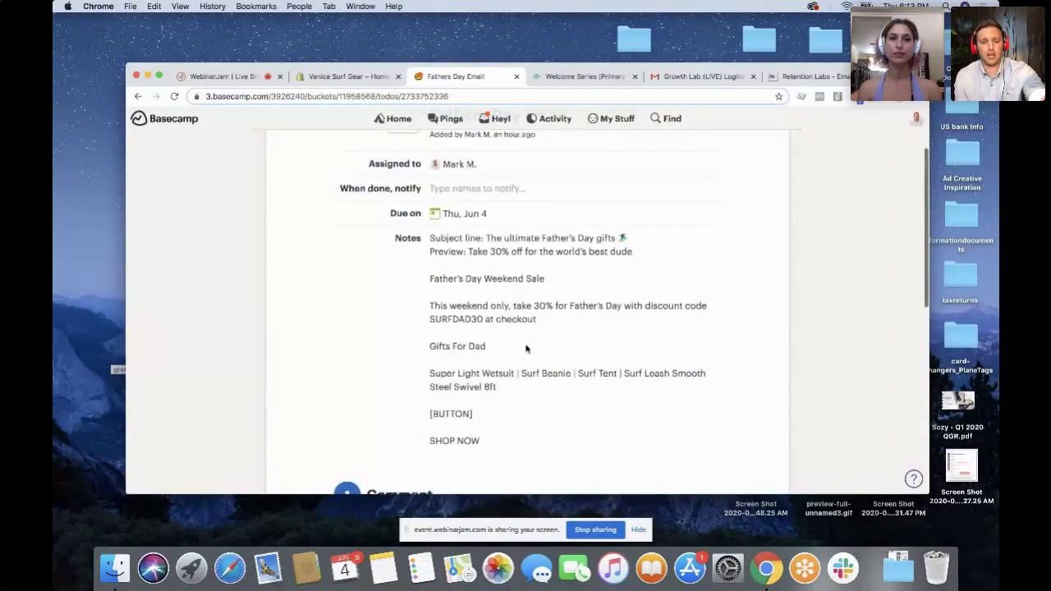
scroll(527, 349, "up", 3)
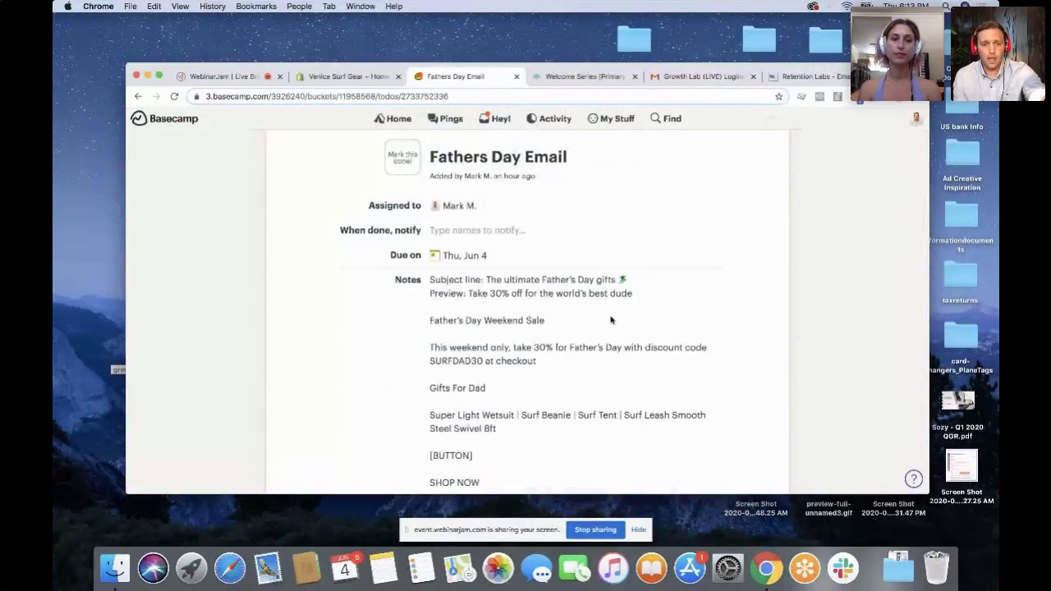
Copy the subject line from the Basecamp notes into the Shopify email's subject: "The ultimate Father's Day gifts" with the surfer emoji.
left_click_drag(630, 280, 485, 280)
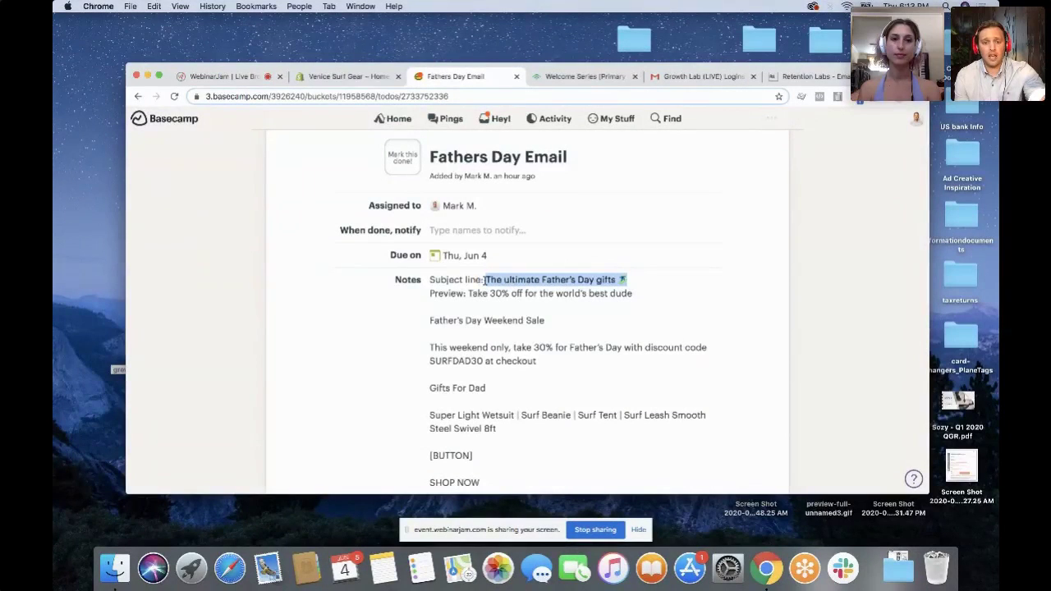
left_click(333, 73)
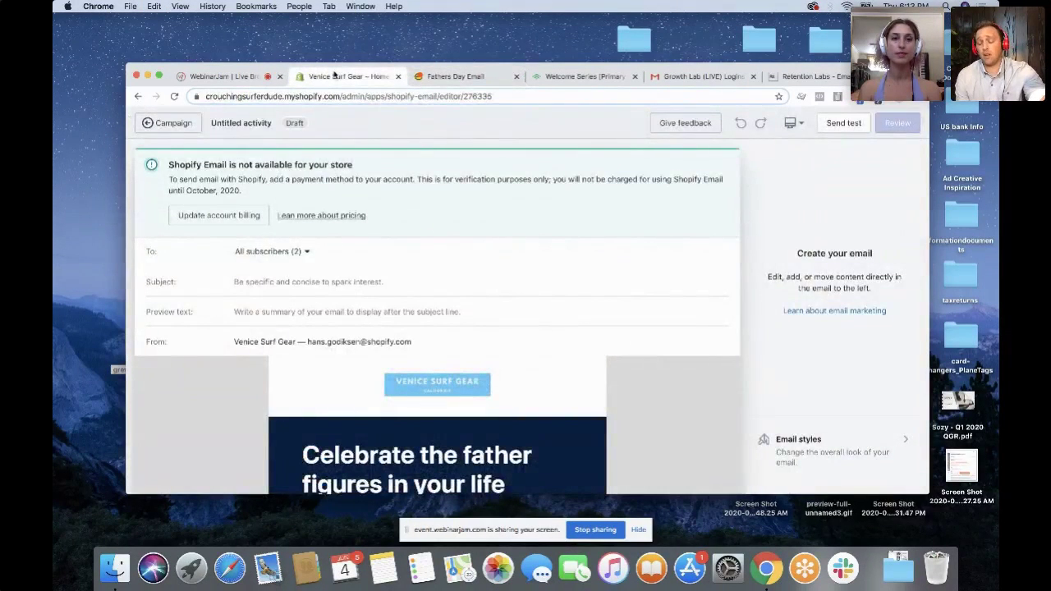
left_click(384, 282)
type("The ultimate Father's Day gifts 🌴")
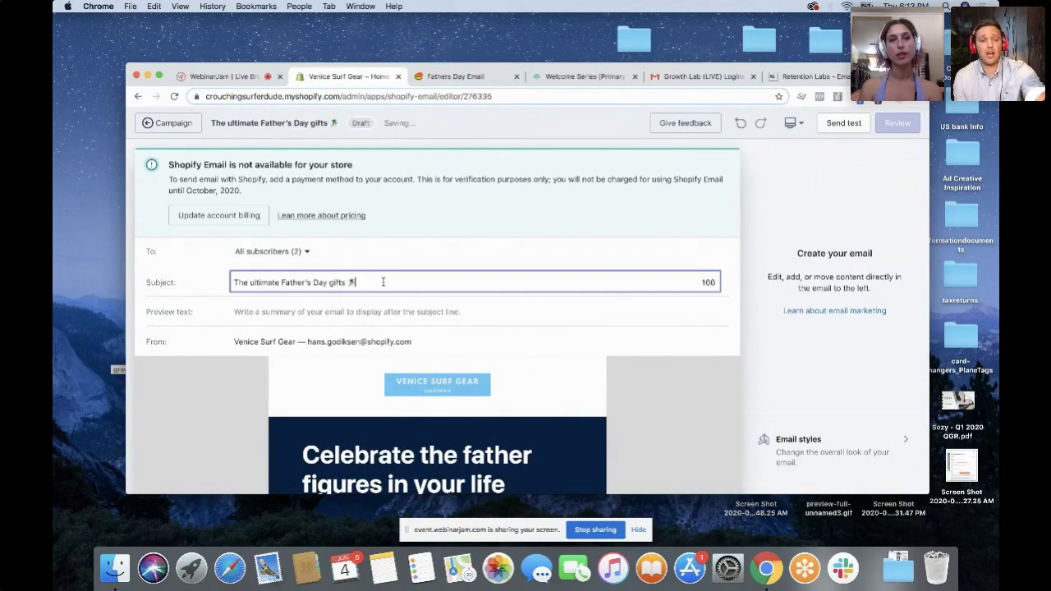
Copy the preview line from the Basecamp notes into the Shopify email's preview text: "Take 30% off for the world's best dude".
left_click(451, 77)
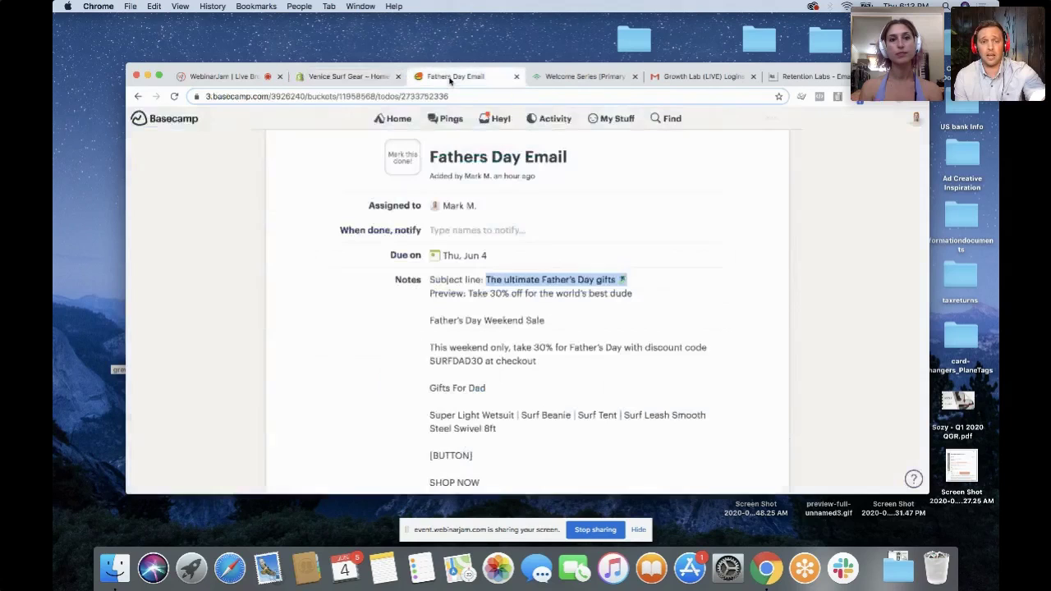
left_click(637, 301)
mouse_move(637, 301)
left_mouse_down()
mouse_move(508, 300)
mouse_move(638, 294)
left_mouse_up()
key("super+c")
left_click(499, 298)
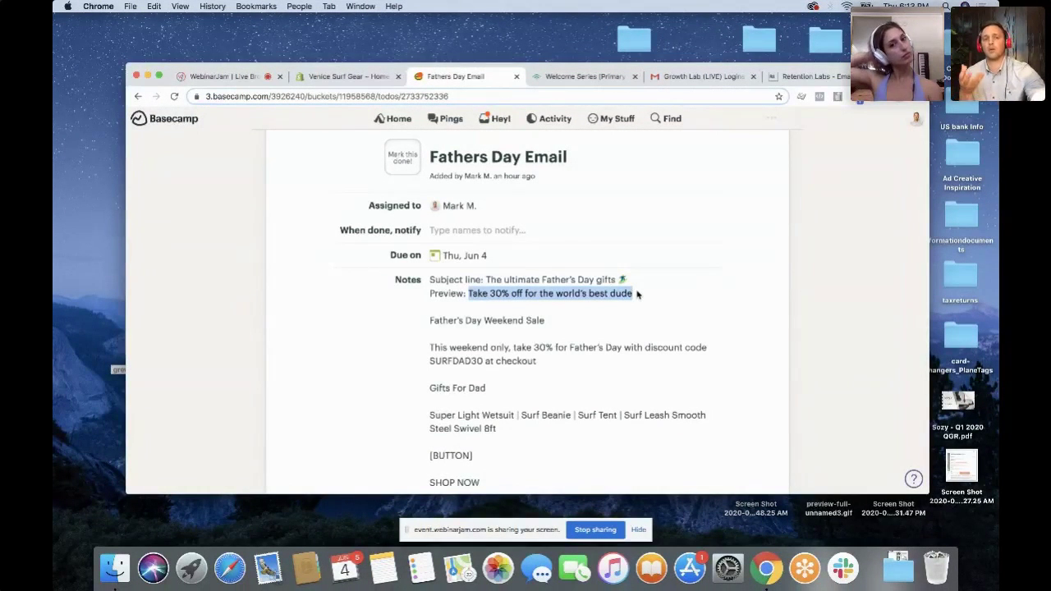
left_click(346, 76)
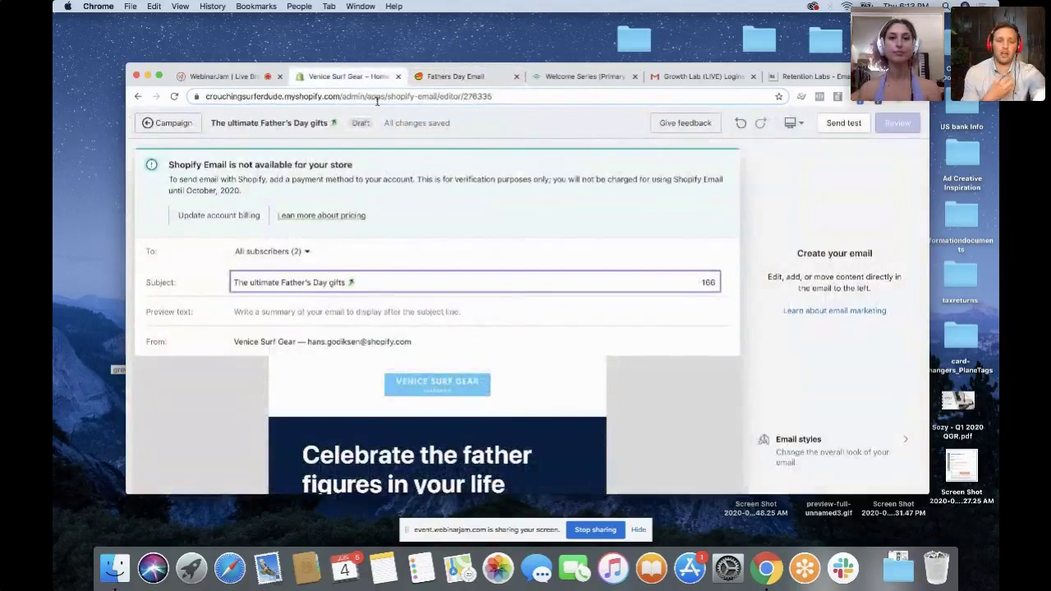
left_click(397, 311)
key("super+v")
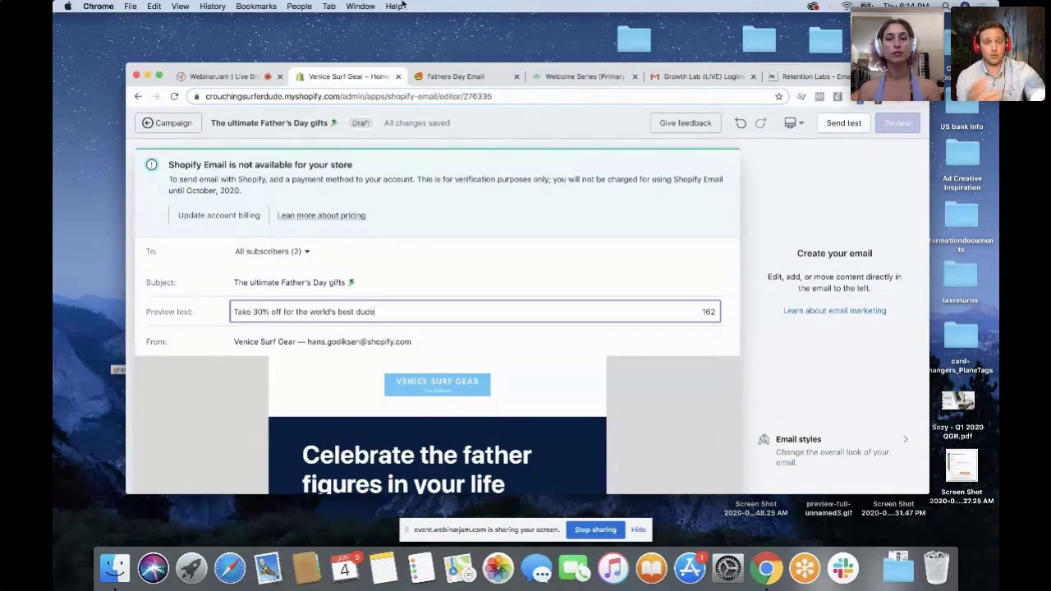
Move the browser window higher on the desktop and open the email's overall style settings.
left_click_drag(430, 67, 430, 31)
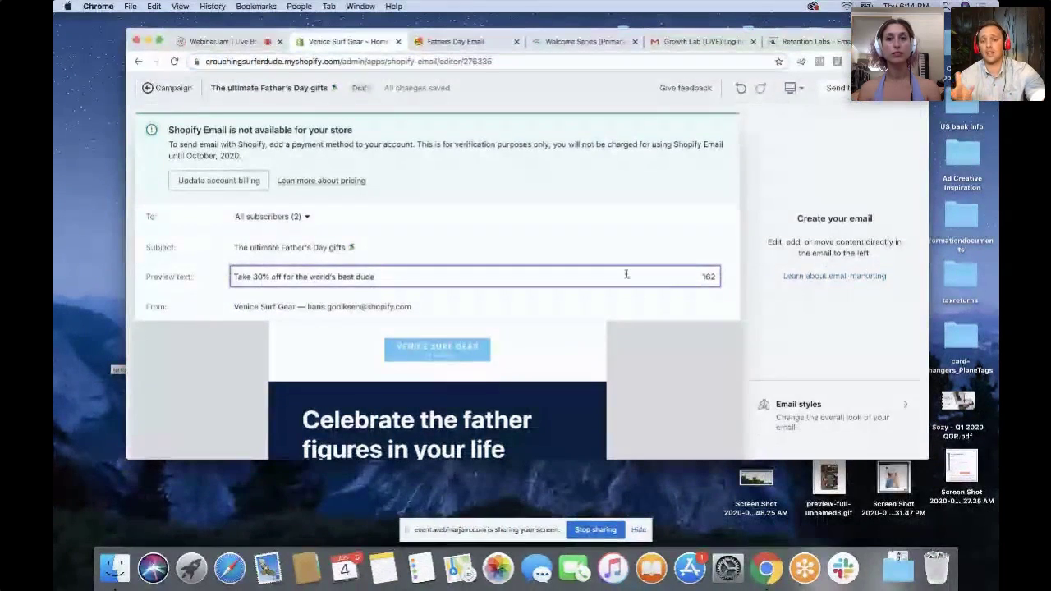
left_click(670, 363)
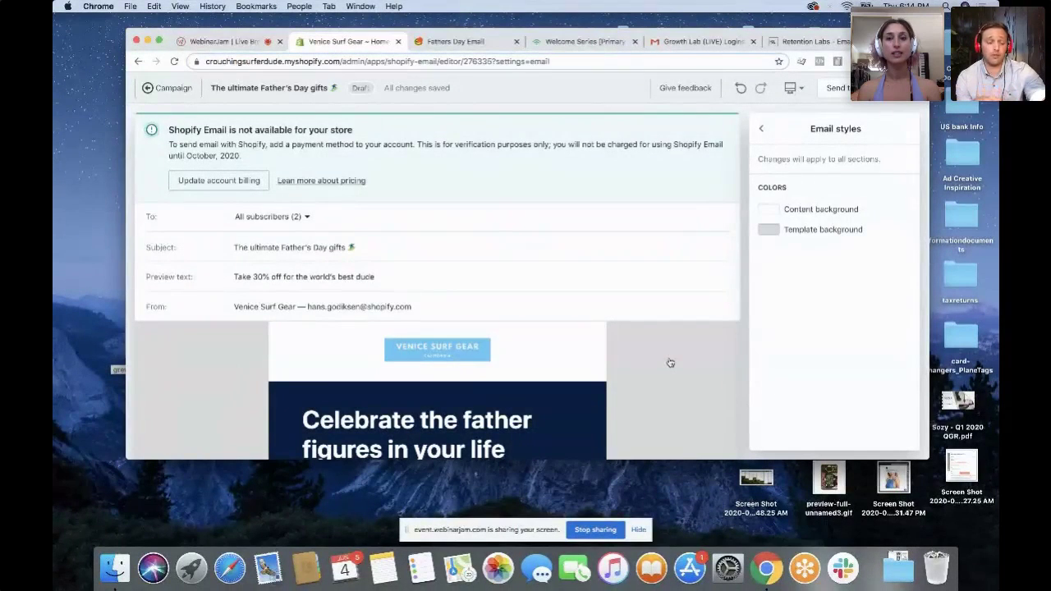
scroll(670, 363, "down", 3)
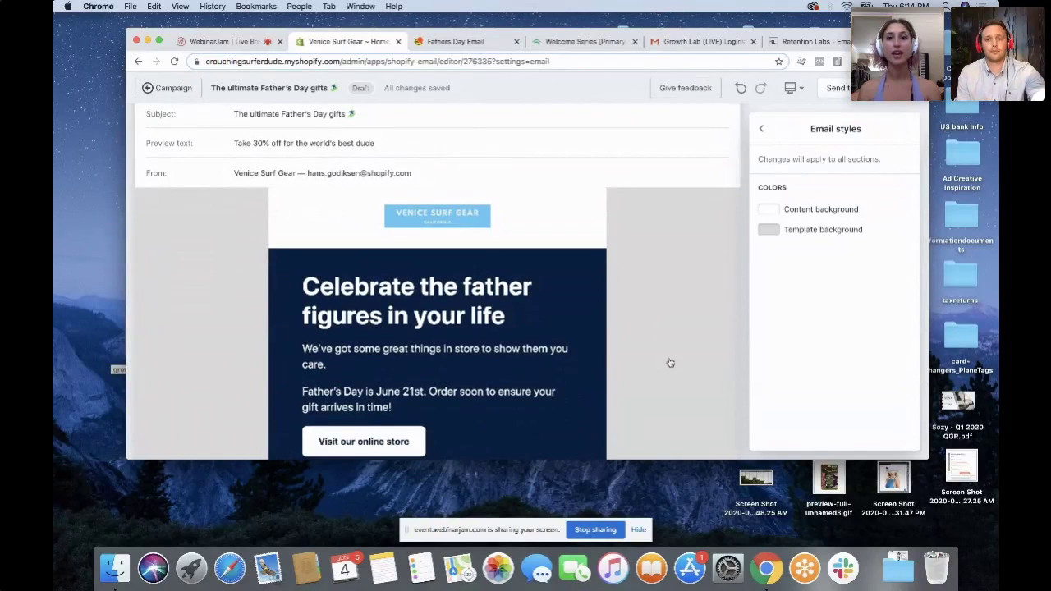
scroll(670, 363, "down", 1)
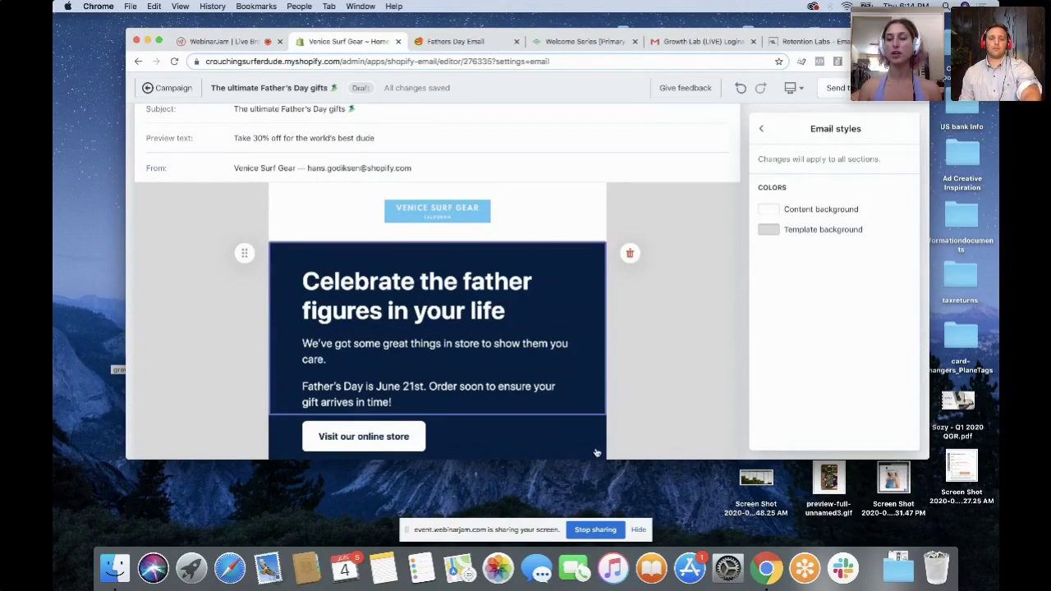
left_click(602, 533)
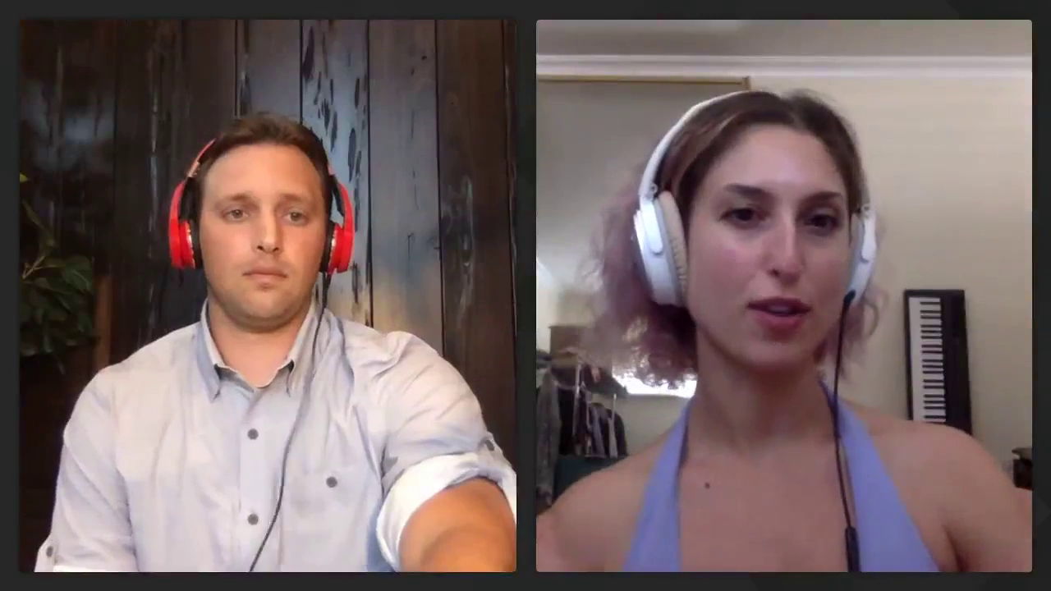
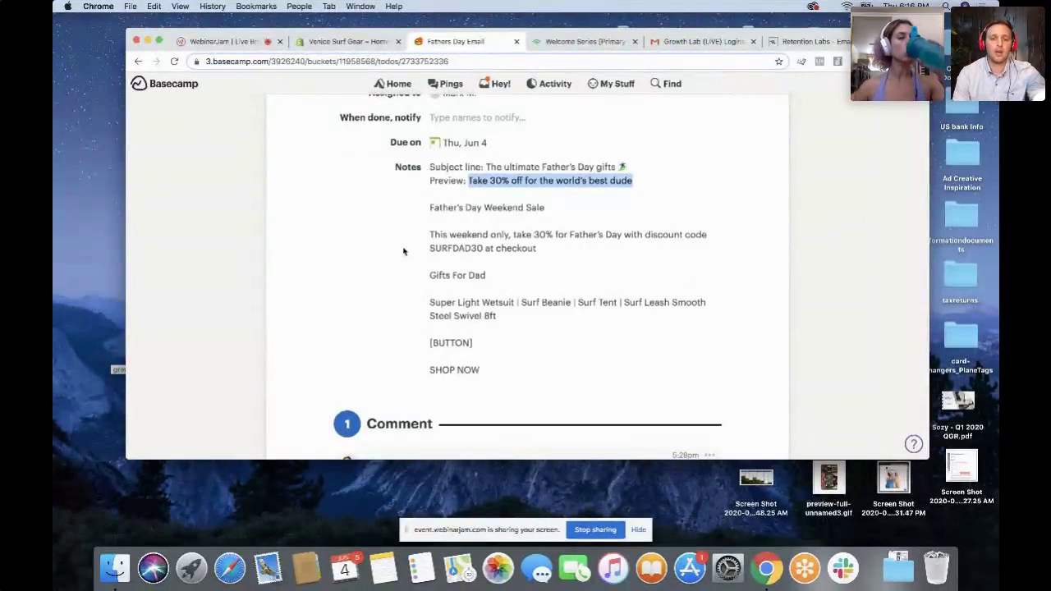
Copy the headline "Father's Day Weekend Sale" from the Basecamp notes and return to the Shopify email.
scroll(403, 251, "up", 1)
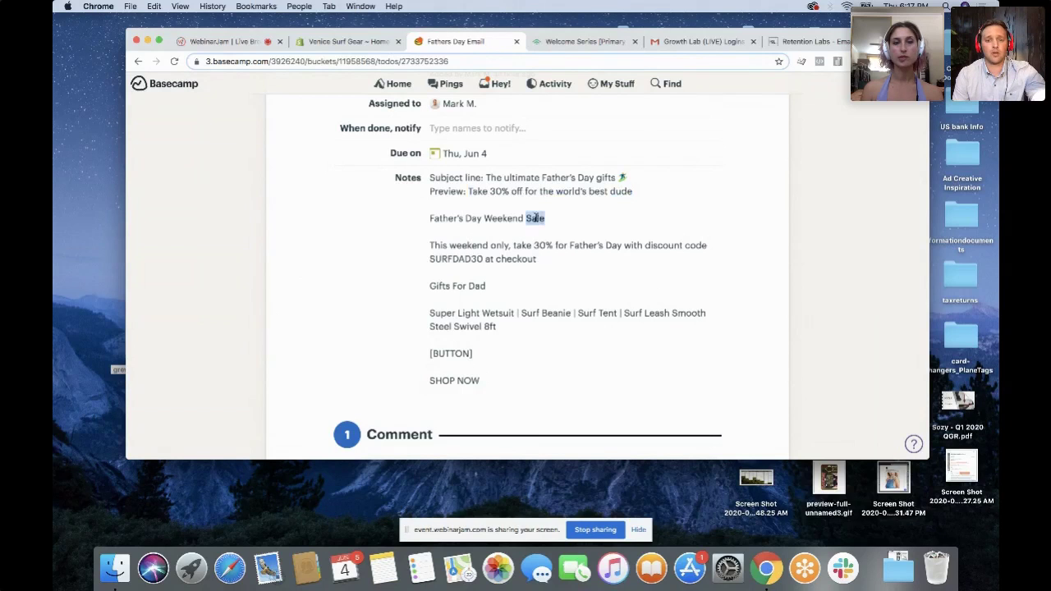
triple_click(538, 219)
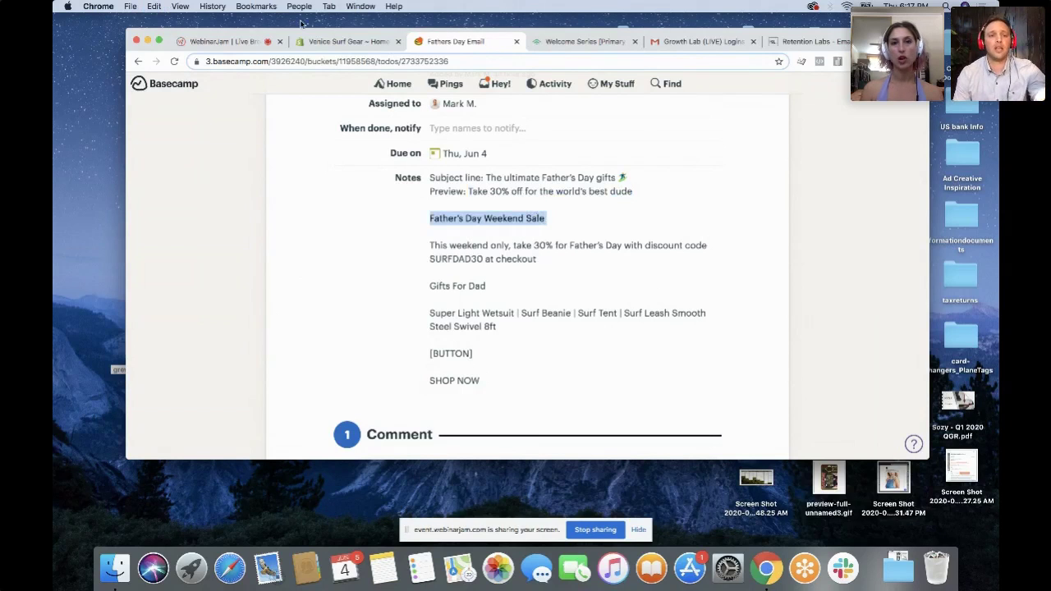
left_click(317, 41)
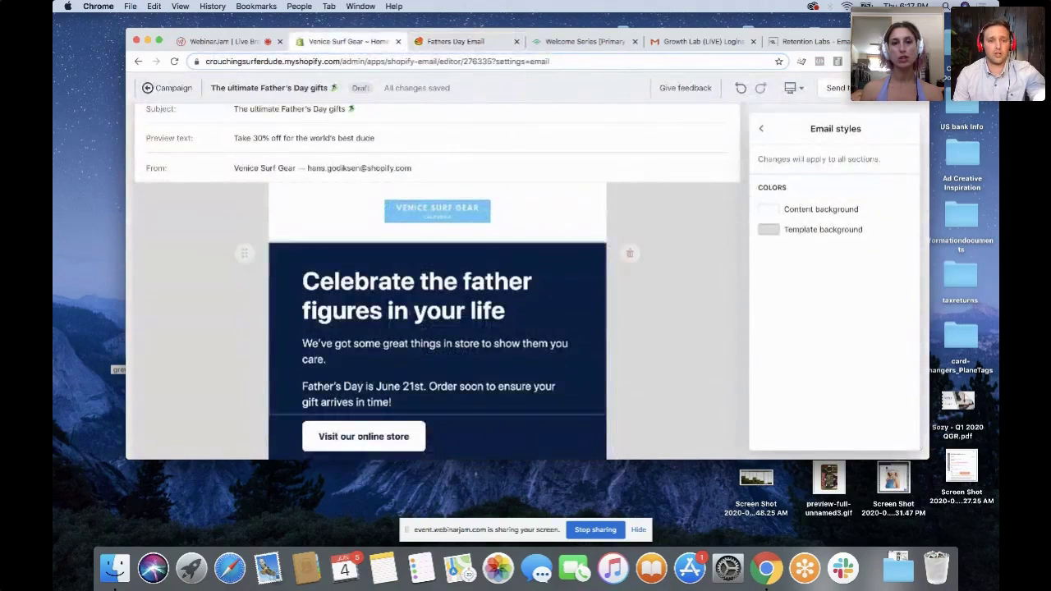
Insert an image section between the logo and the dark blue text section, using the photo of the surfer carrying a surfboard.
scroll(451, 311, "up", 2)
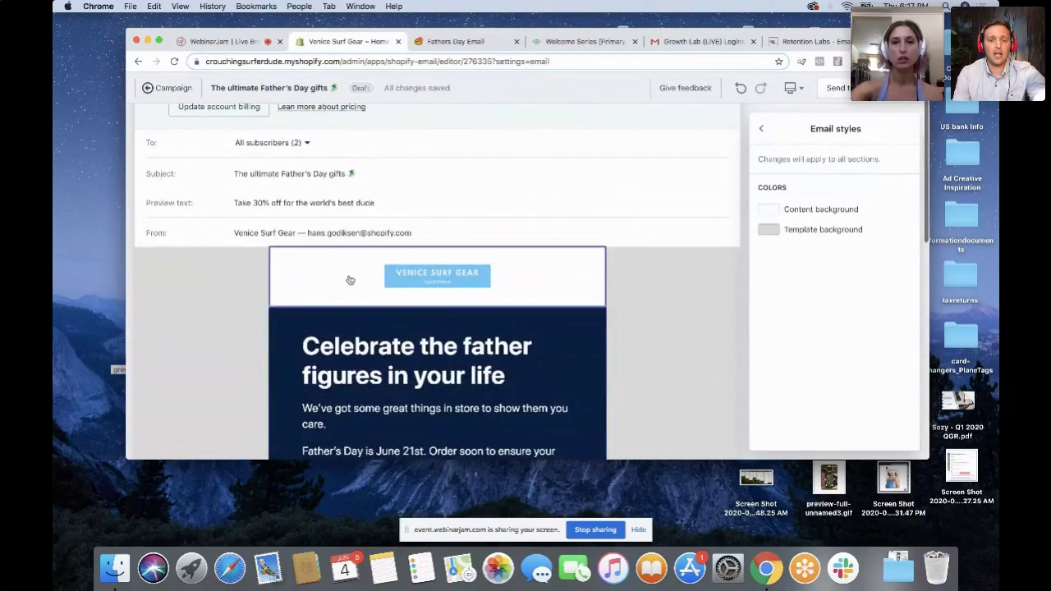
scroll(337, 345, "down", 2)
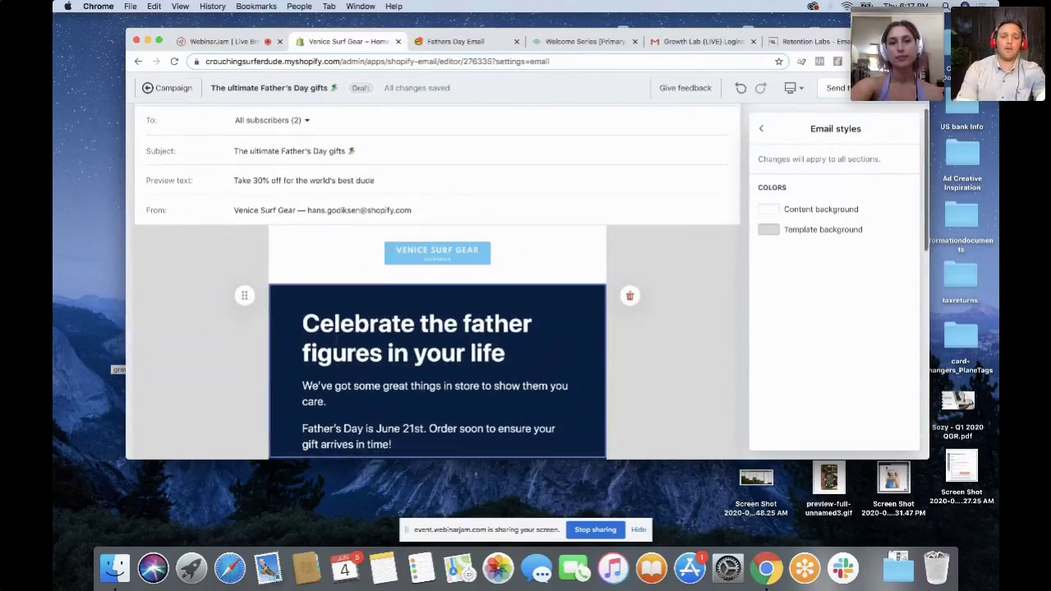
scroll(335, 343, "down", 1)
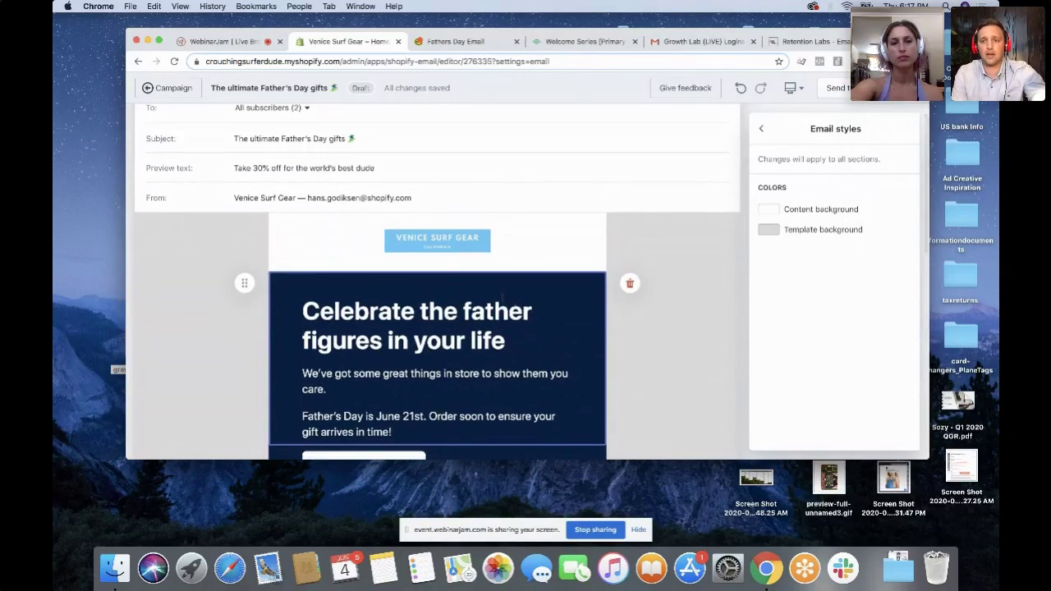
mouse_move(439, 272)
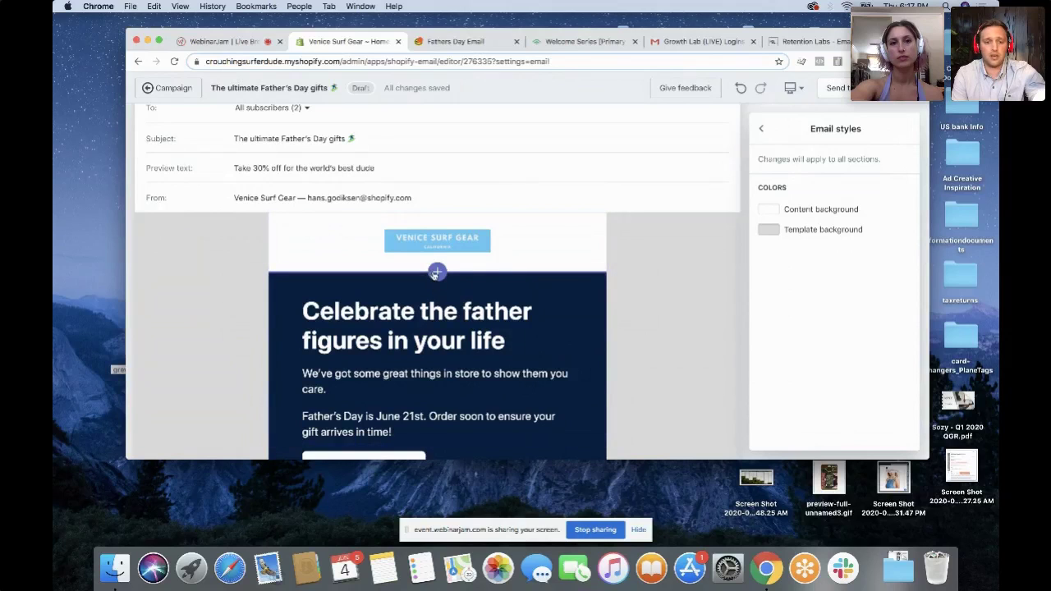
left_click(436, 274)
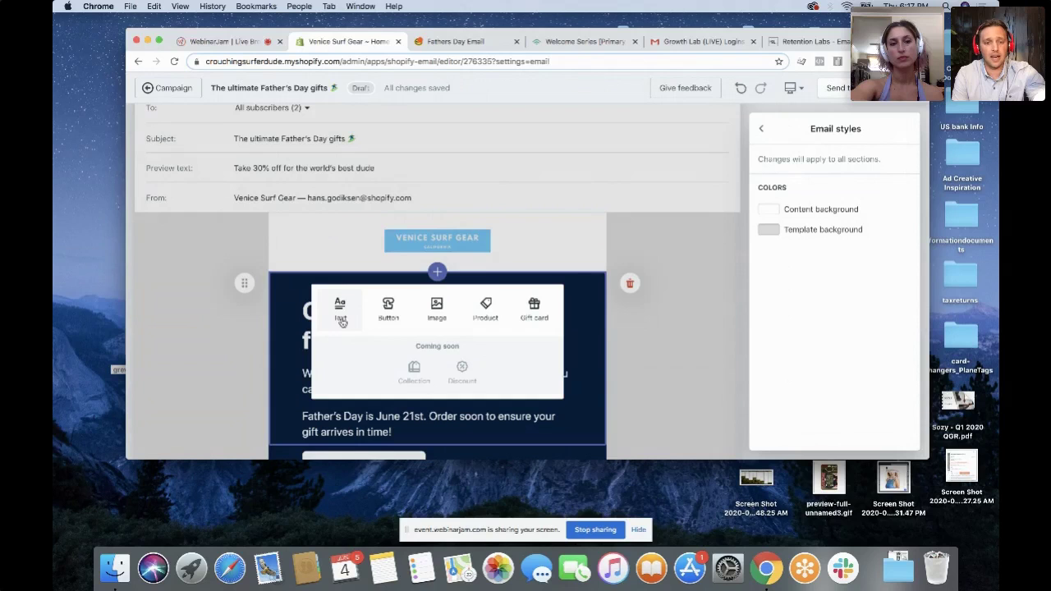
left_click(437, 309)
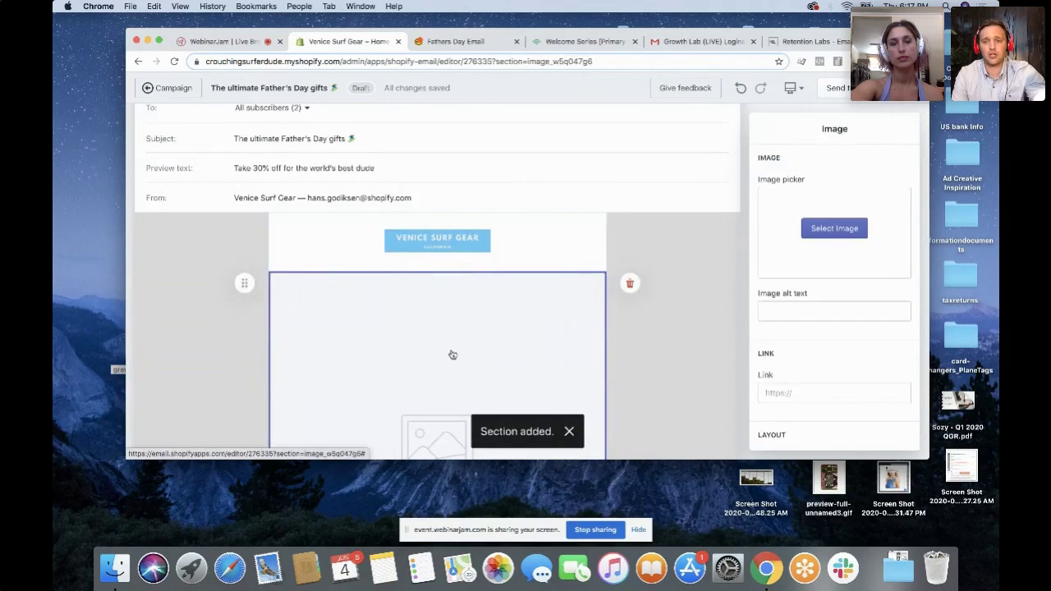
left_click(829, 229)
left_click(877, 199)
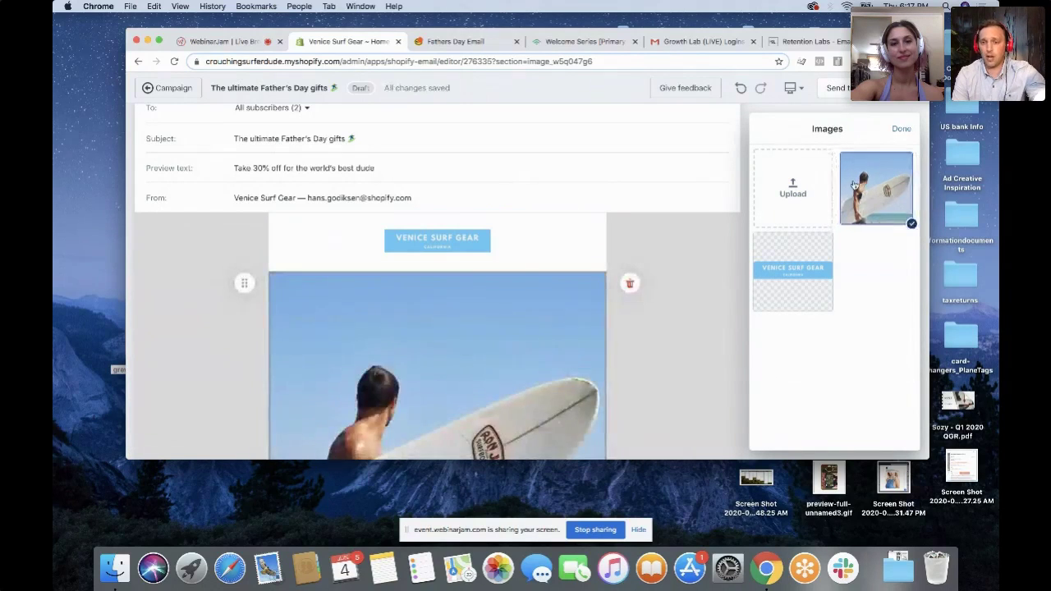
Examine how the surfer photo fits in the email between the logo and the headline section.
scroll(632, 245, "down", 2)
scroll(633, 245, "down", 4)
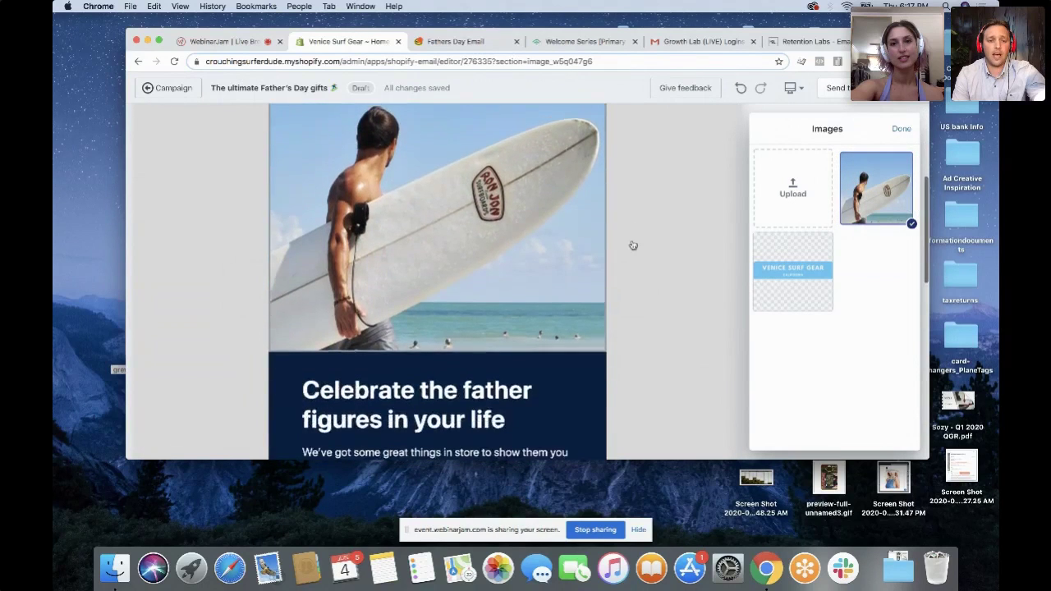
scroll(632, 245, "up", 4)
scroll(633, 244, "down", 5)
scroll(629, 244, "down", 2)
scroll(629, 244, "up", 3)
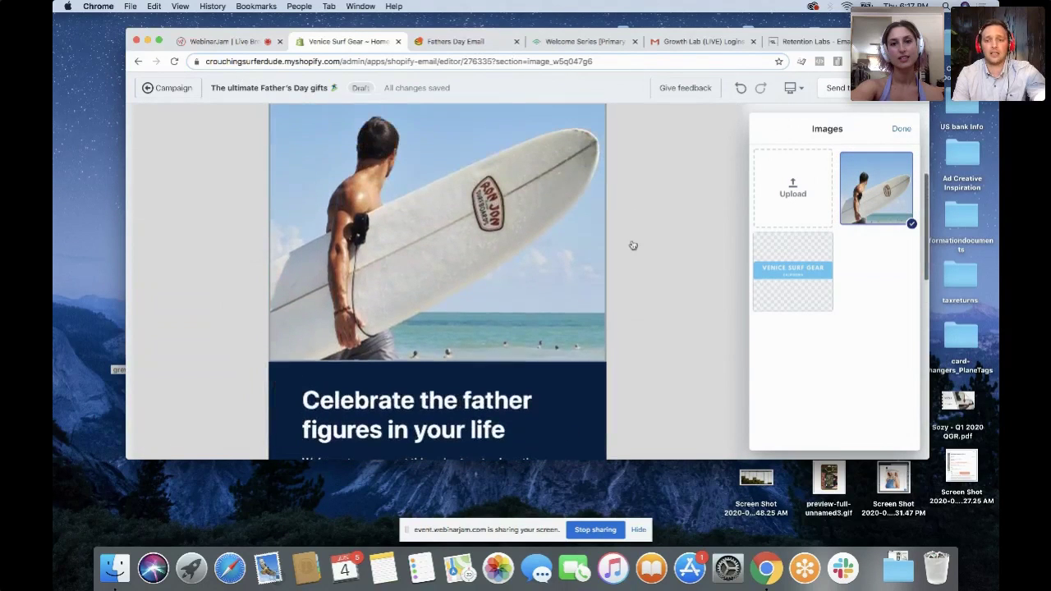
scroll(491, 328, "down", 2)
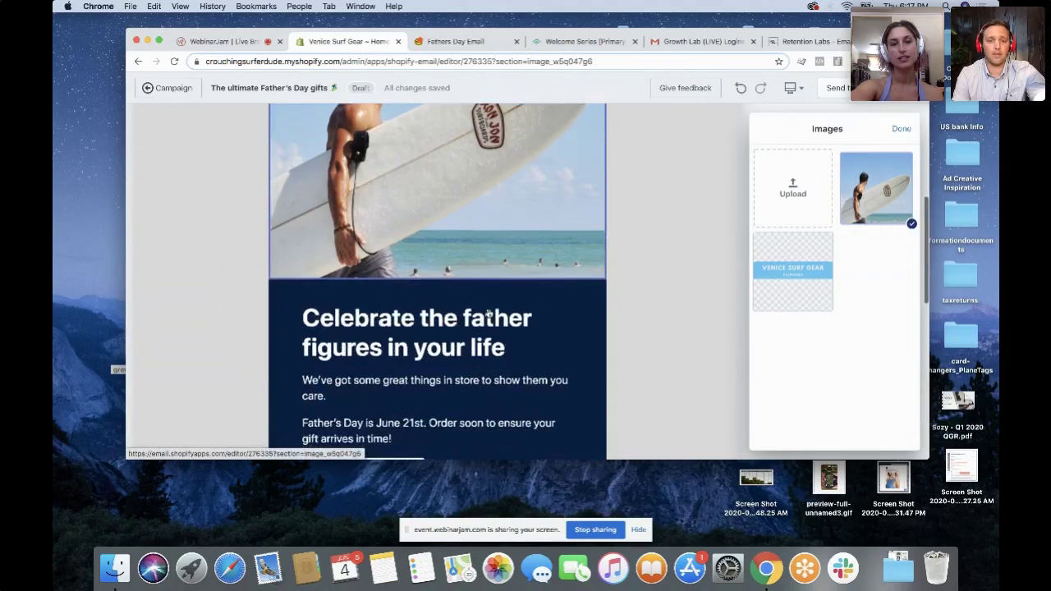
scroll(494, 361, "up", 4)
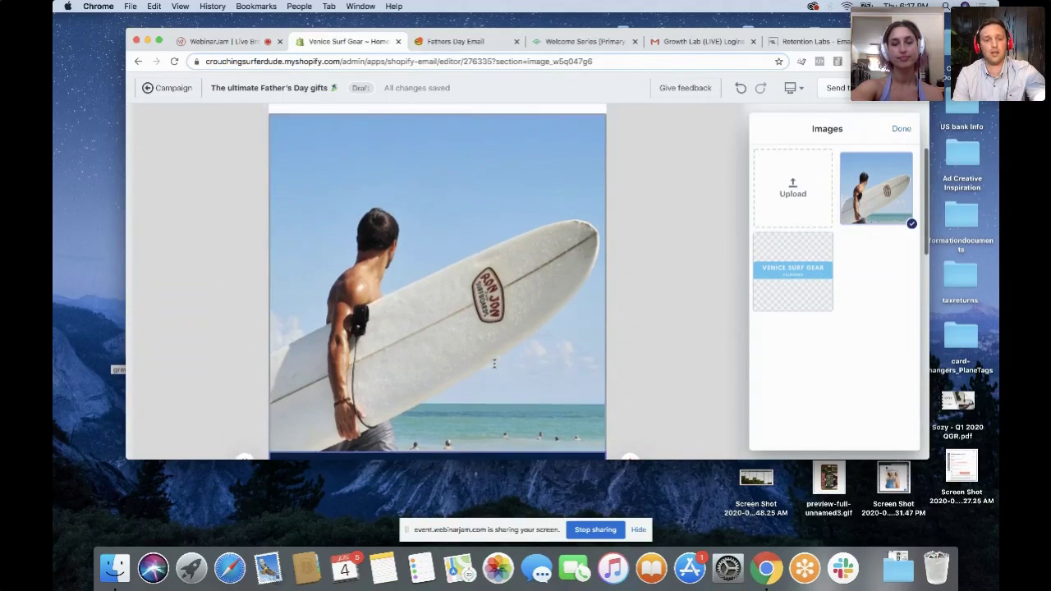
scroll(494, 361, "down", 4)
scroll(438, 282, "up", 1)
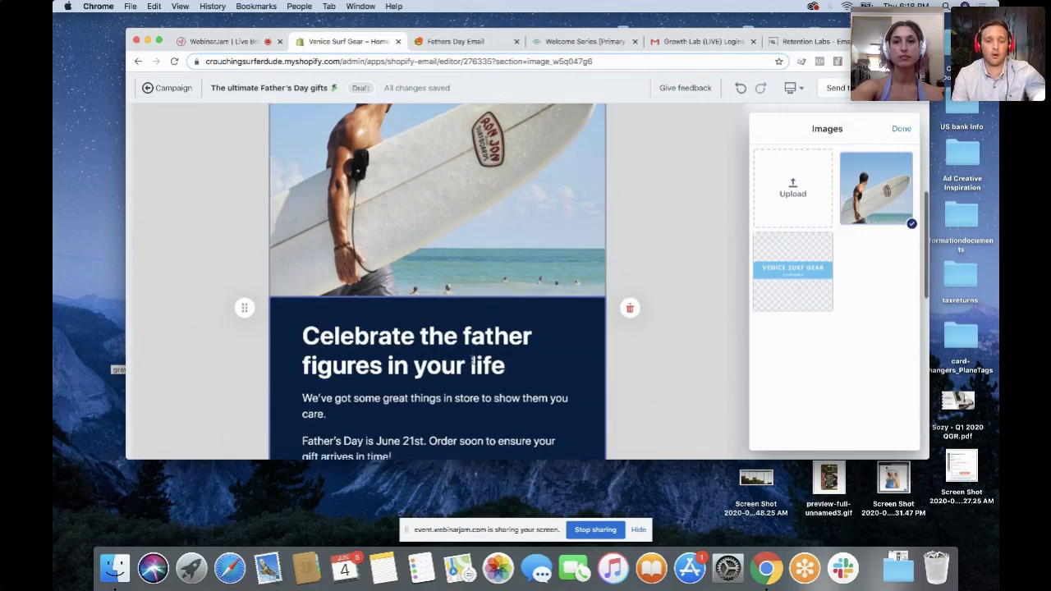
scroll(474, 361, "up", 5)
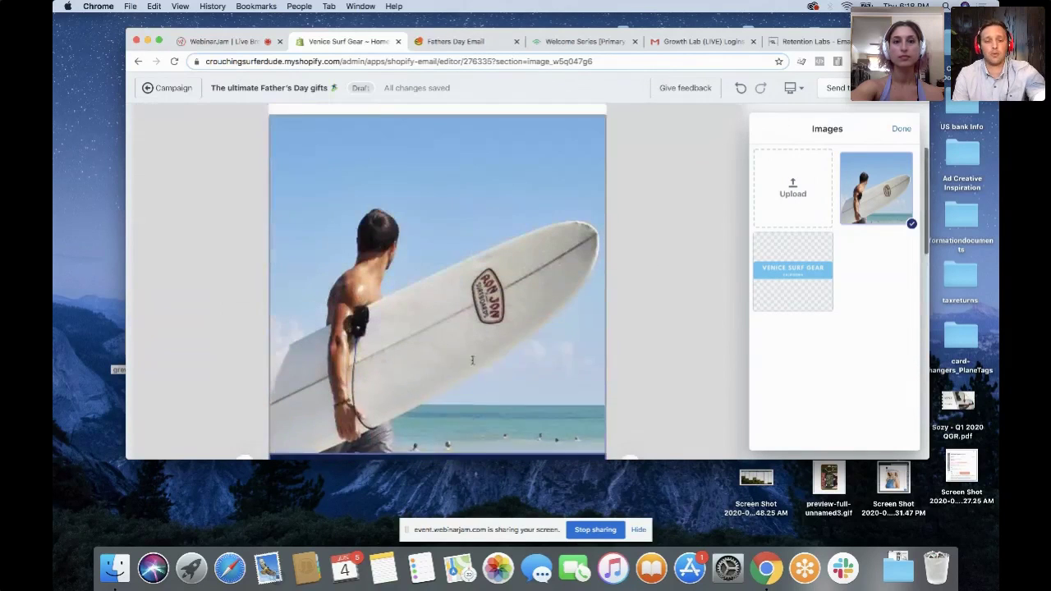
scroll(472, 345, "up", 2)
scroll(466, 277, "down", 8)
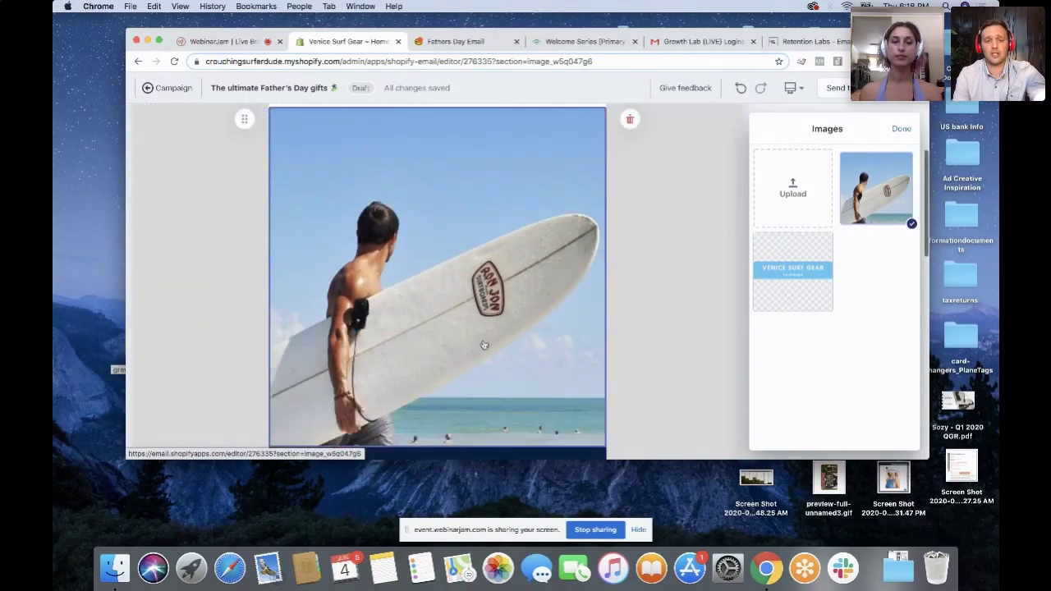
Replace the headline "Celebrate the father figures in your life" with the copied text "Father's Day Weekend Sale".
left_click(525, 244)
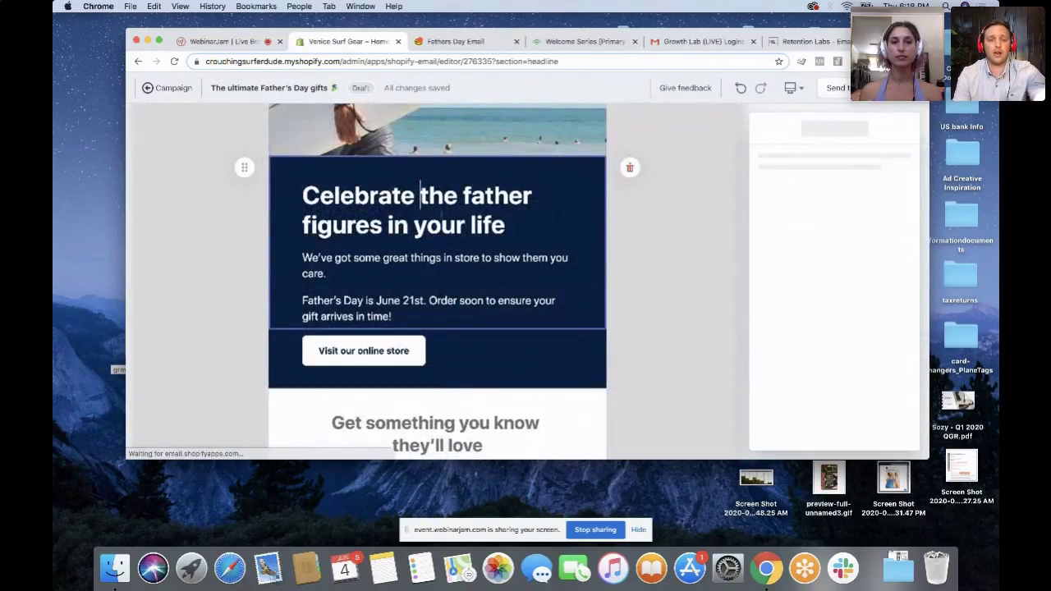
left_click_drag(511, 233, 307, 197)
key("BackSpace")
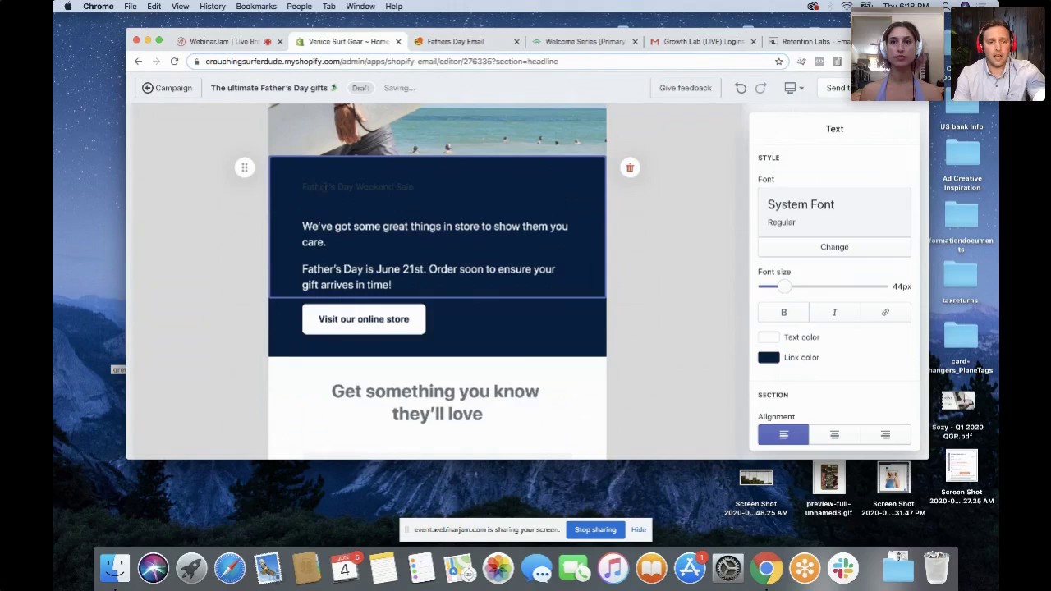
Format the "Father's Day Weekend Sale" headline as white (#FFFFFF), bold text at 56px.
left_click_drag(325, 198, 288, 191)
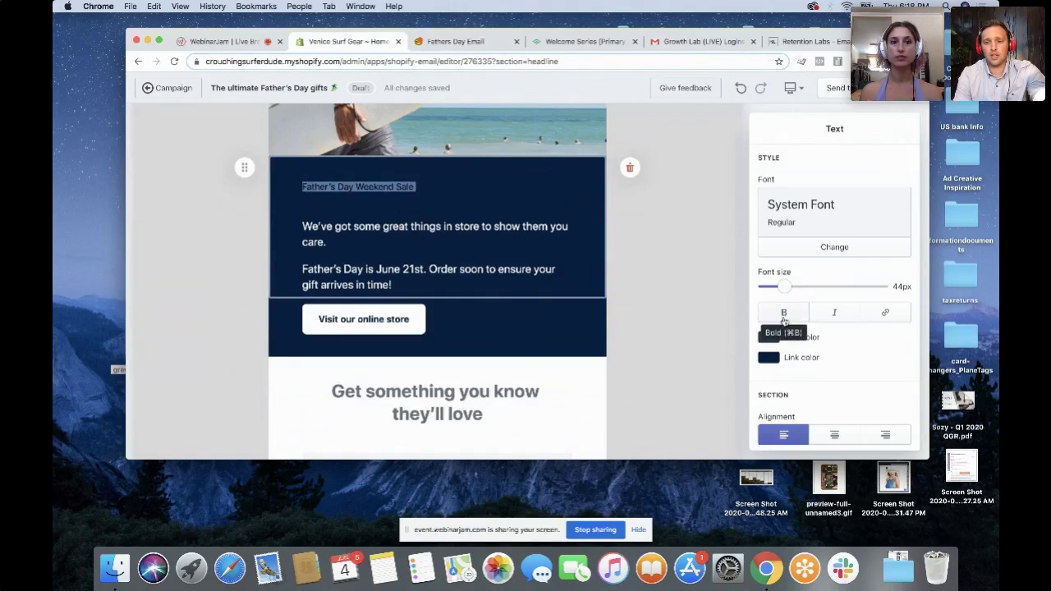
left_click(764, 342)
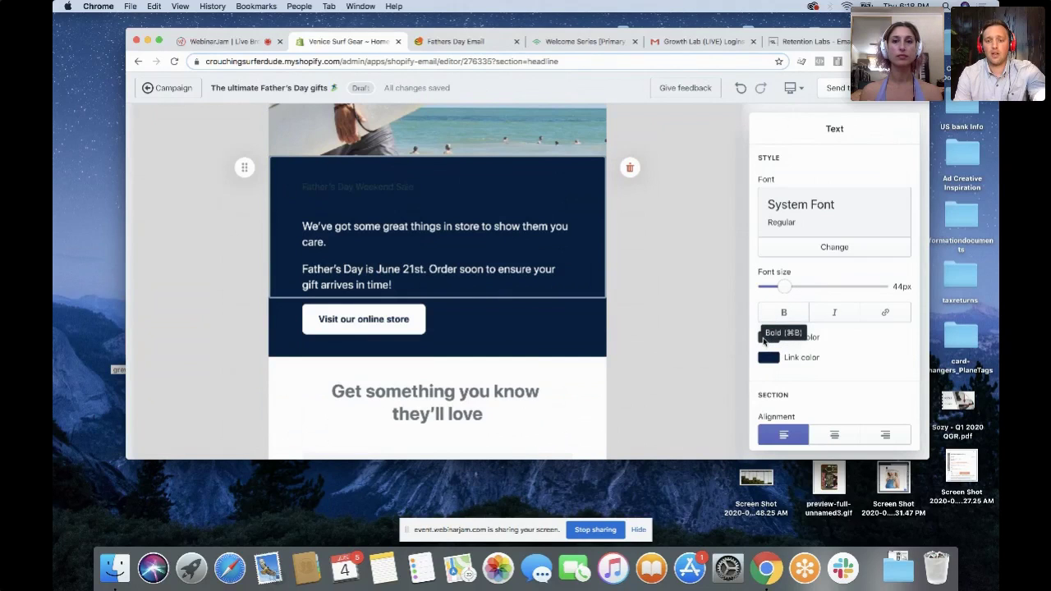
left_click(769, 339)
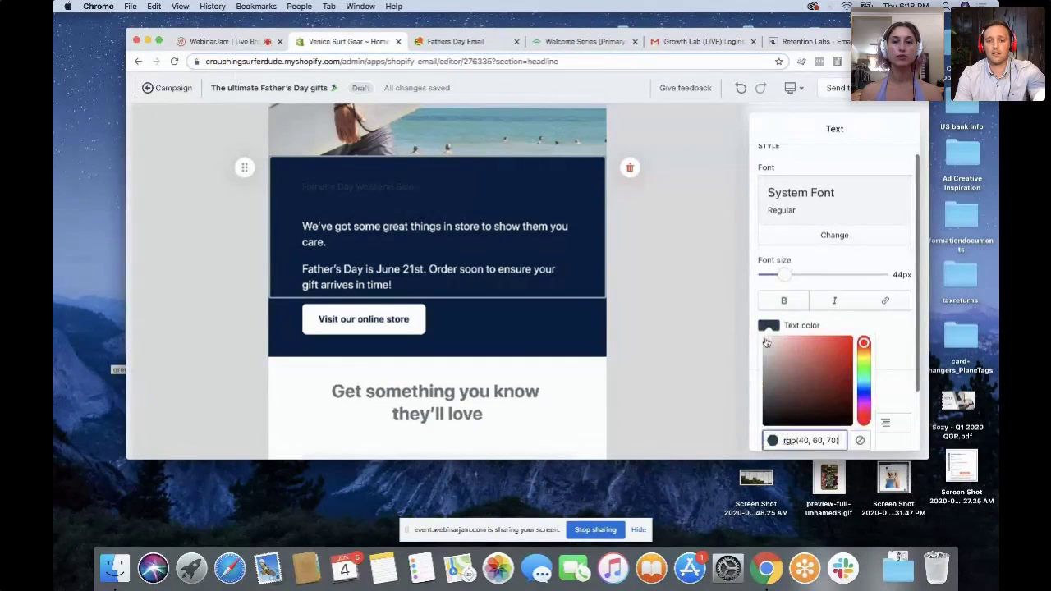
left_click_drag(771, 340, 748, 330)
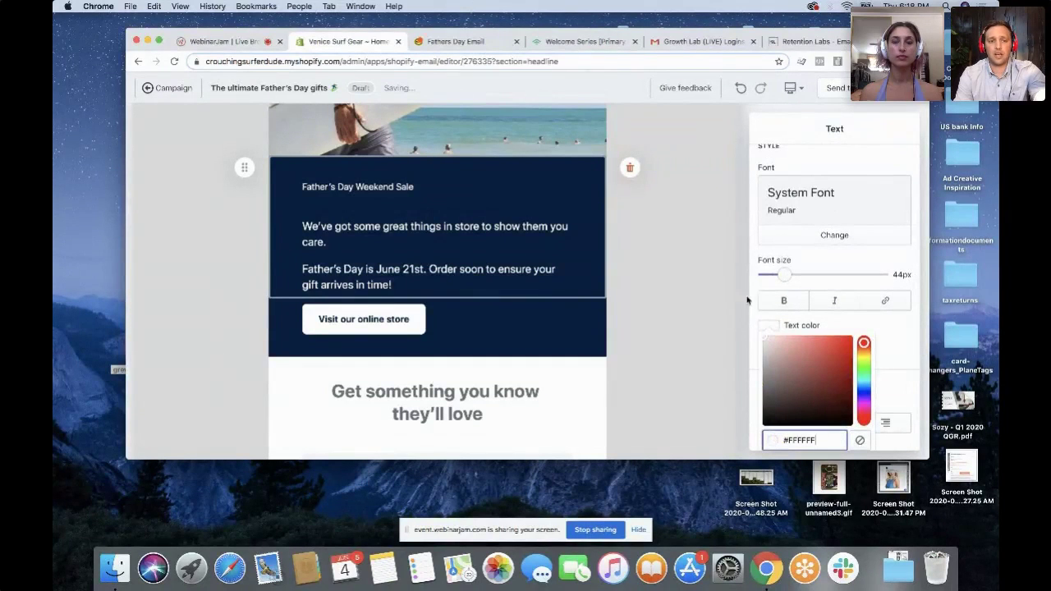
left_click(785, 301)
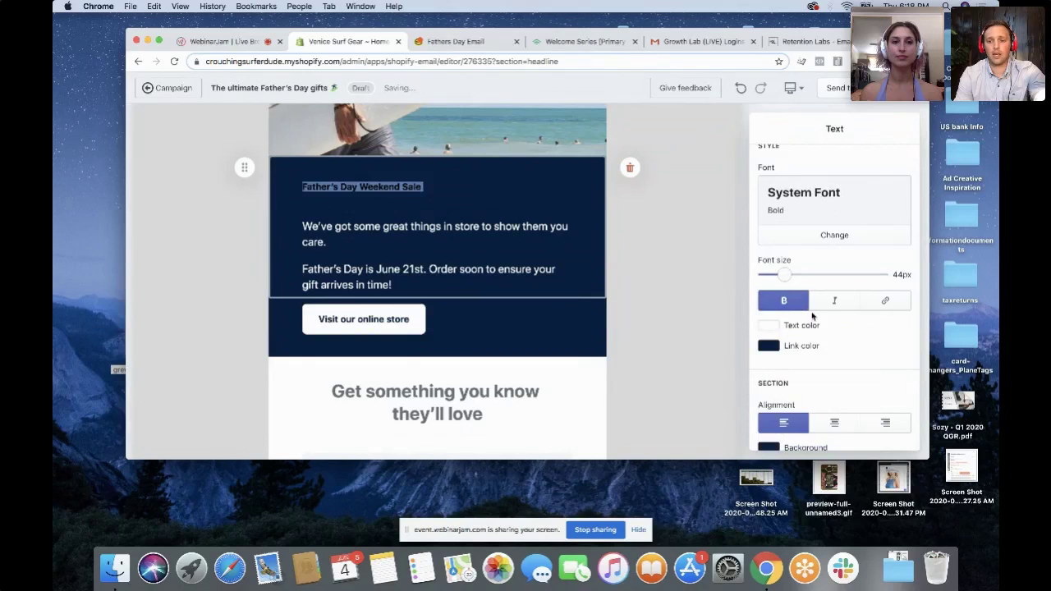
left_click(837, 347)
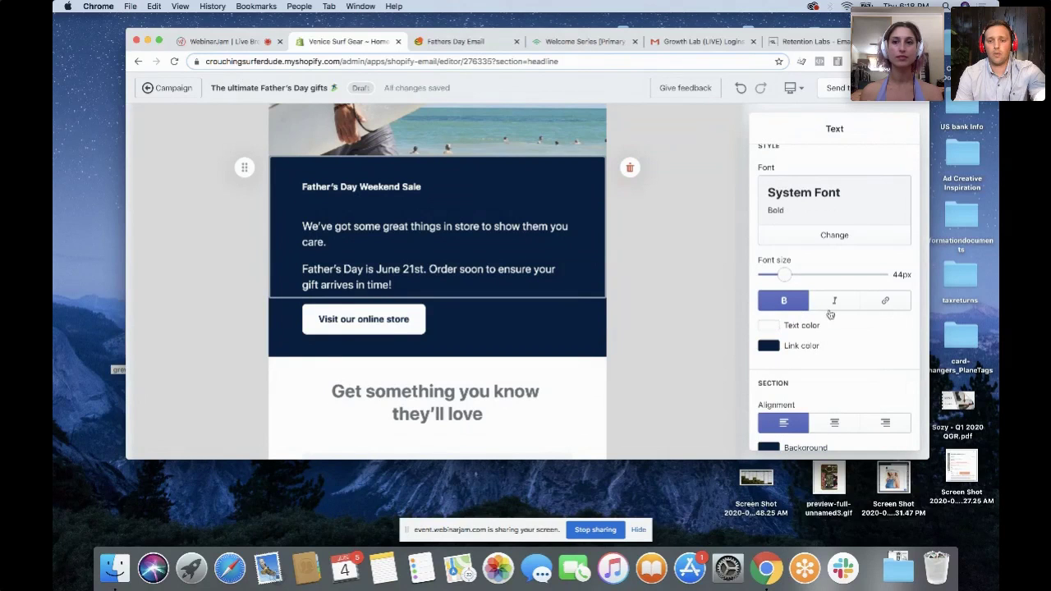
left_click_drag(785, 275, 791, 276)
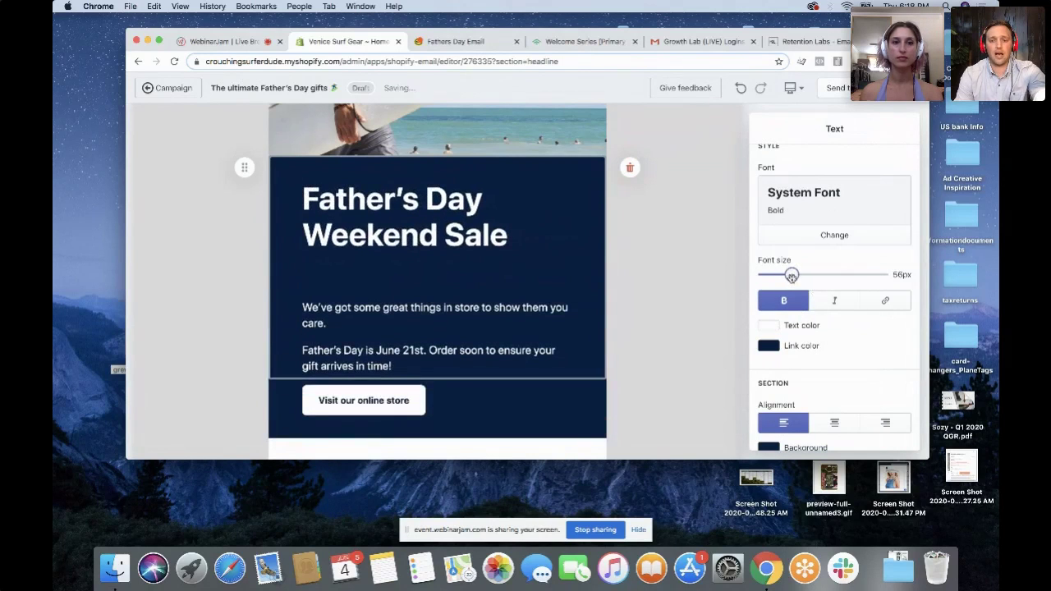
Center-align the headline's text section and remove the blank line below the headline.
left_click_drag(507, 234, 282, 206)
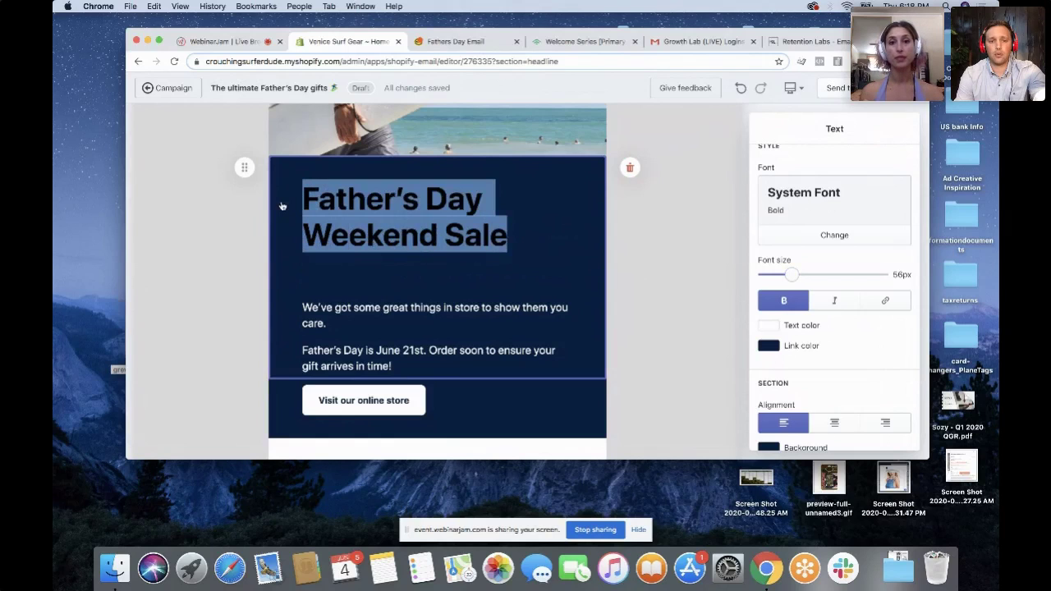
left_click(835, 424)
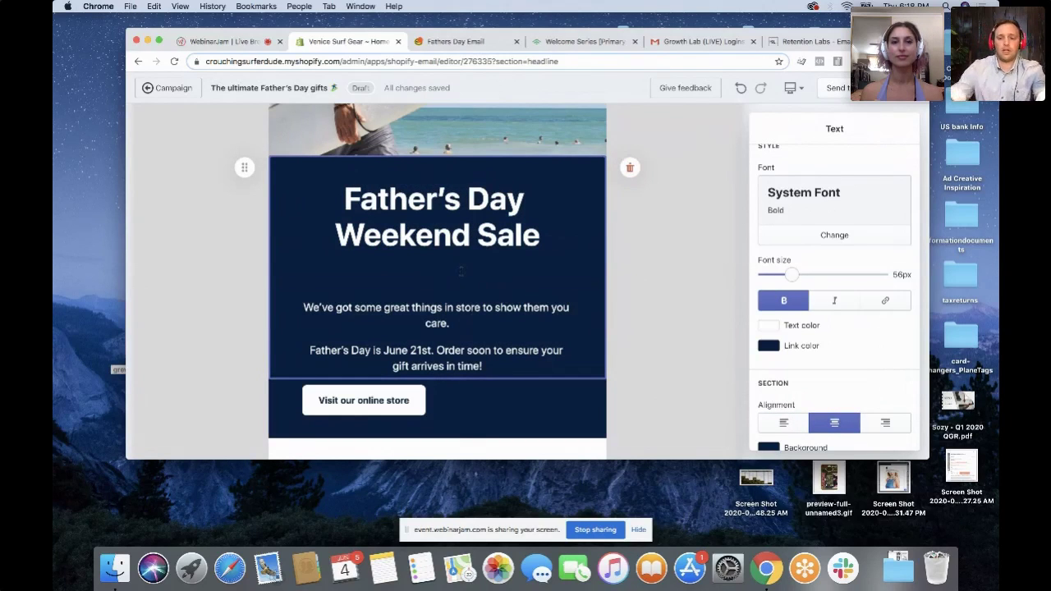
key("BackSpace")
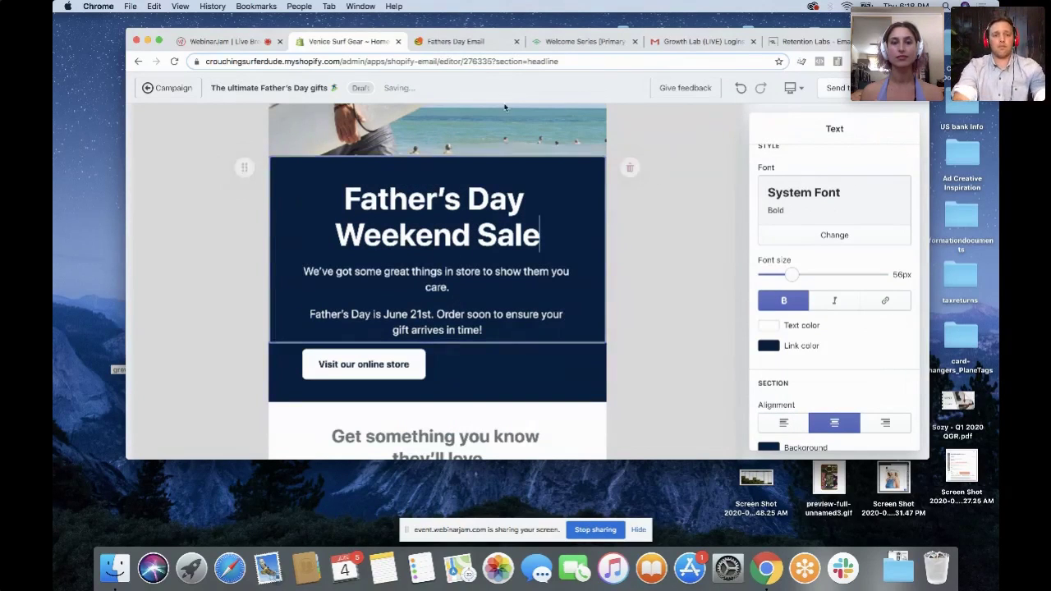
Replace the first body paragraph with Basecamp's "This weekend only, take 30% for Father's Day with discount code SURFDAD30 at checkout".
left_click(458, 41)
left_click_drag(547, 258, 428, 246)
key("super+c")
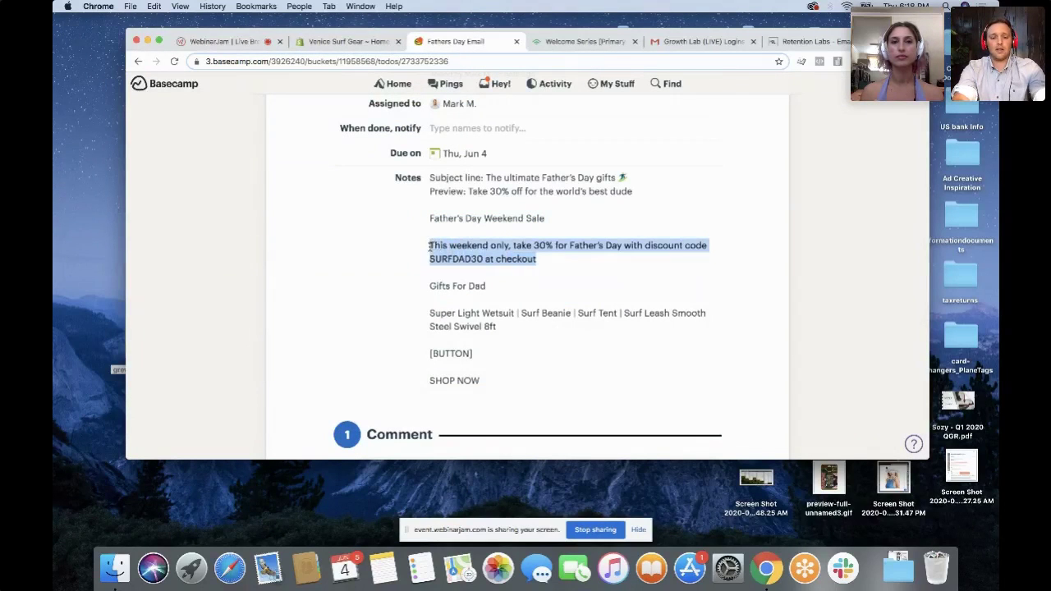
left_click(343, 41)
left_click_drag(451, 285, 280, 267)
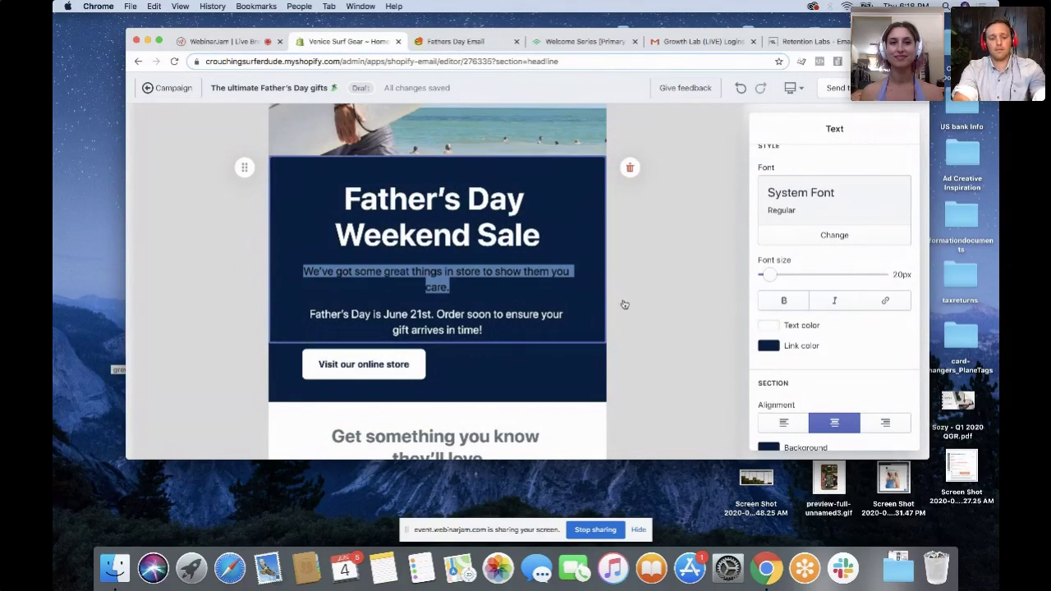
key("super+v")
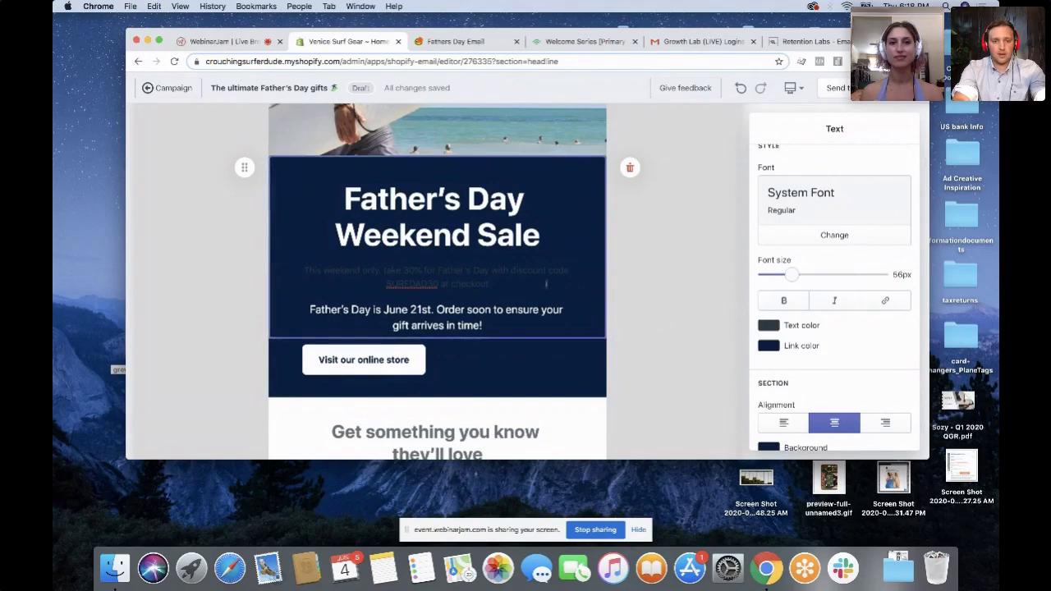
Set the text color of the discount-code paragraph below the headline to white (#FFFFFF).
left_click_drag(527, 283, 298, 270)
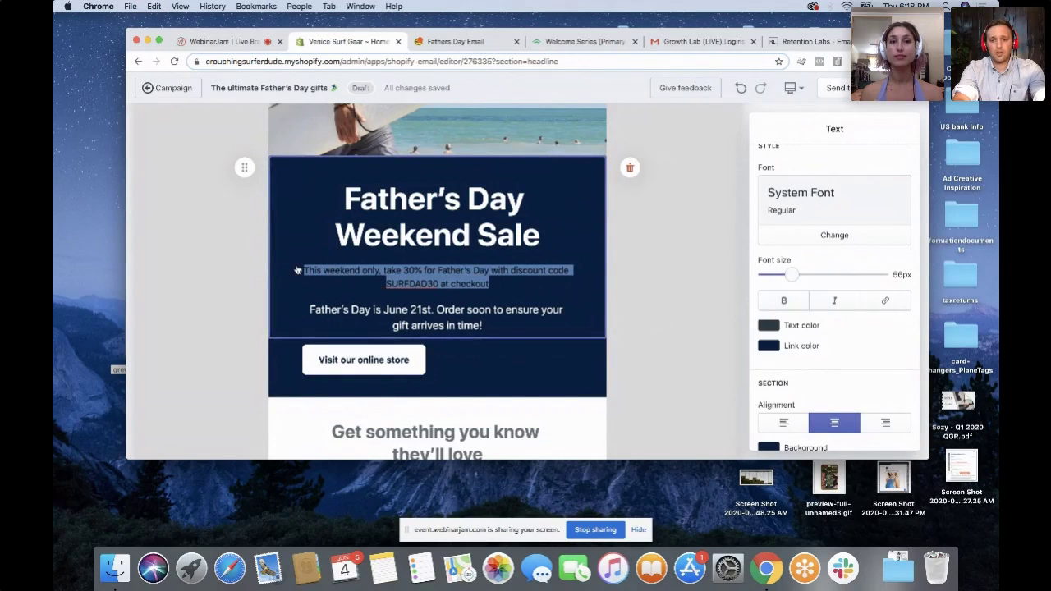
left_click(767, 326)
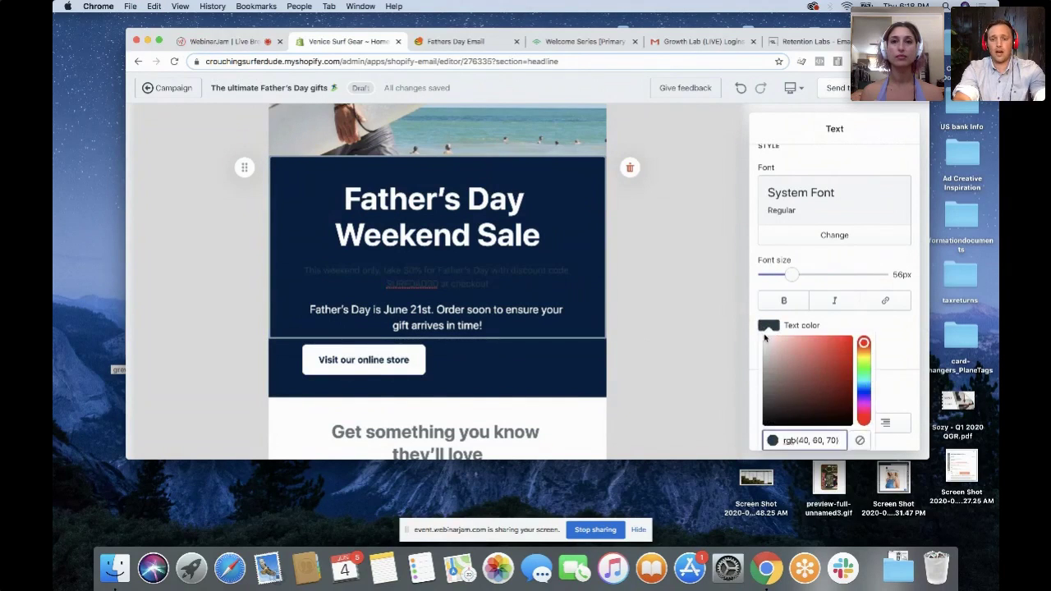
left_click_drag(764, 344, 755, 329)
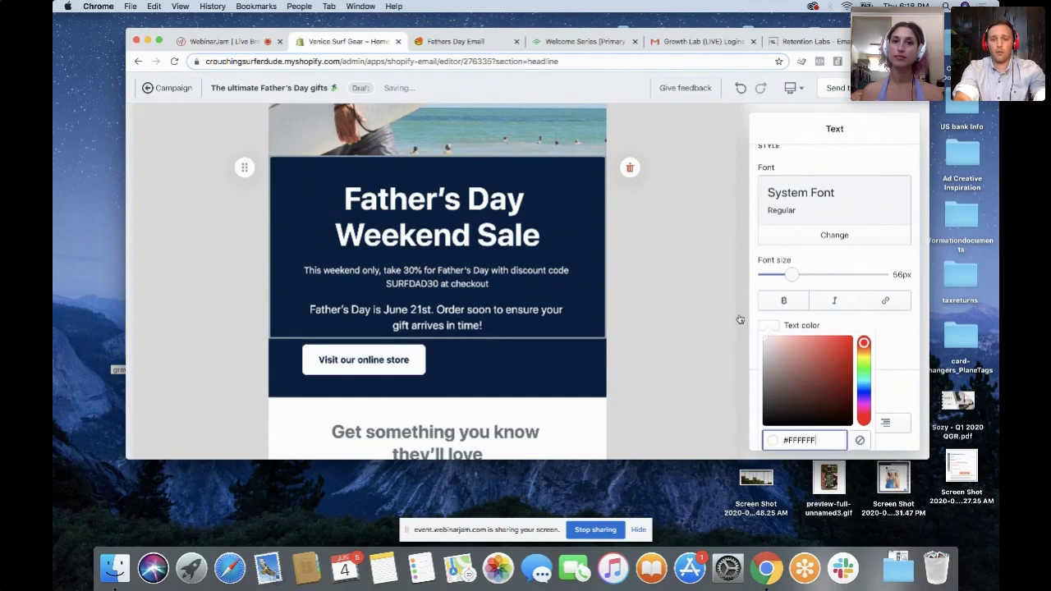
left_click(744, 314)
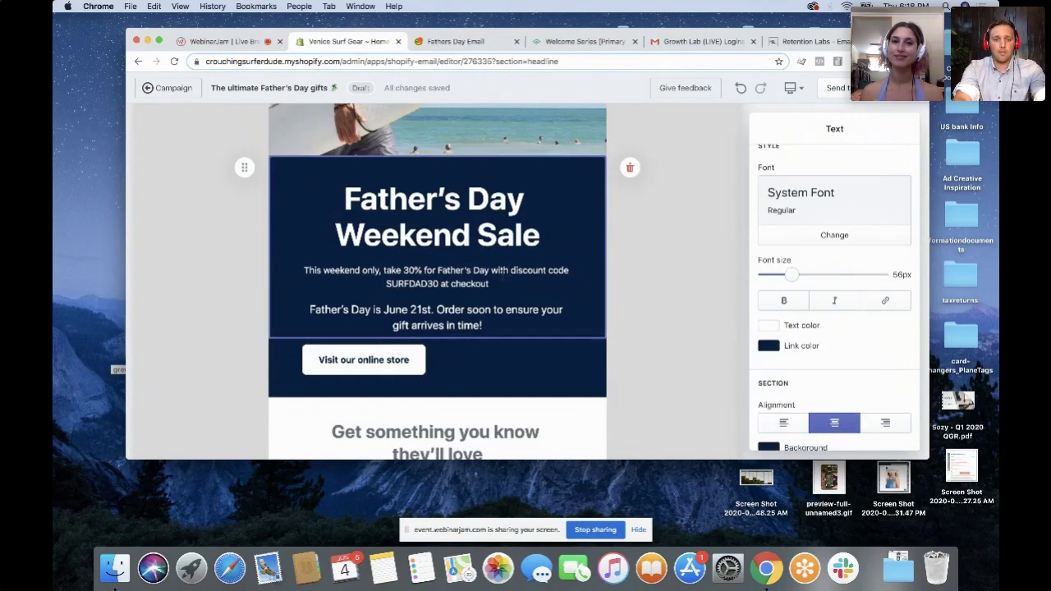
Make the discount-code paragraph bold and set its font size to 22px.
left_click(495, 310)
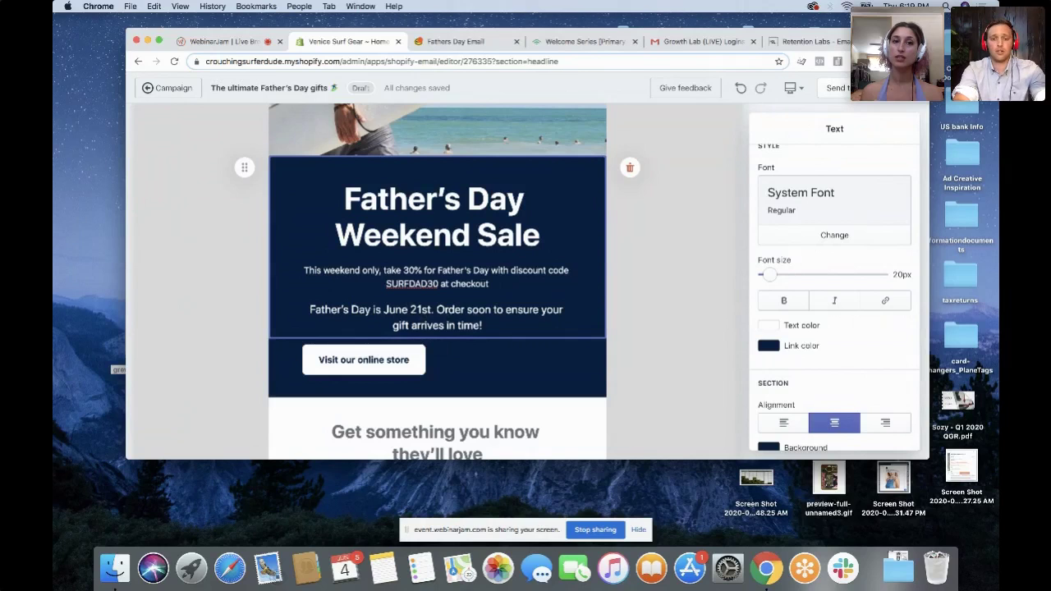
left_click(340, 362)
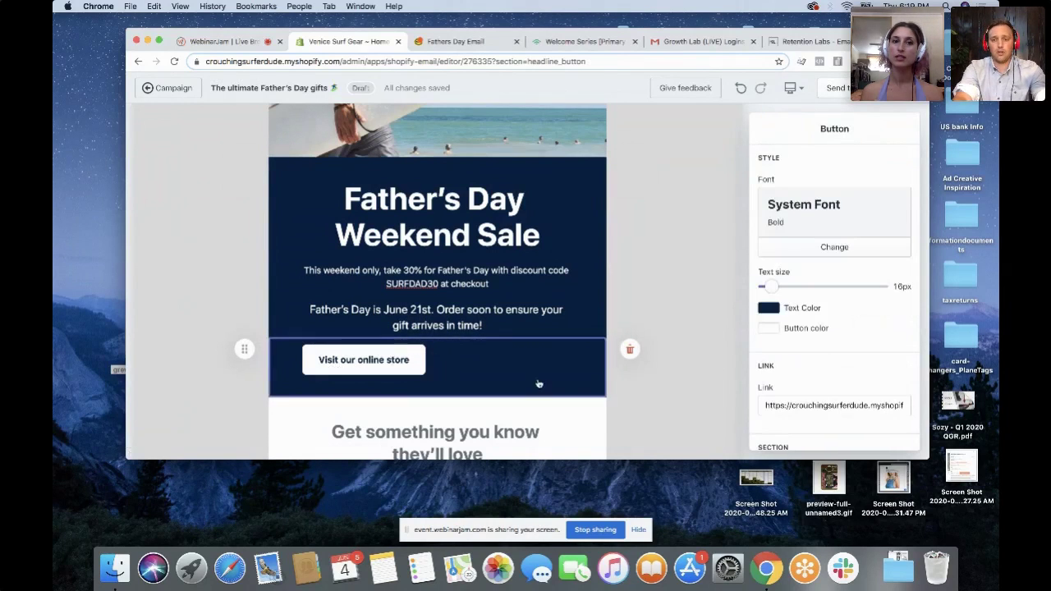
left_click(532, 292)
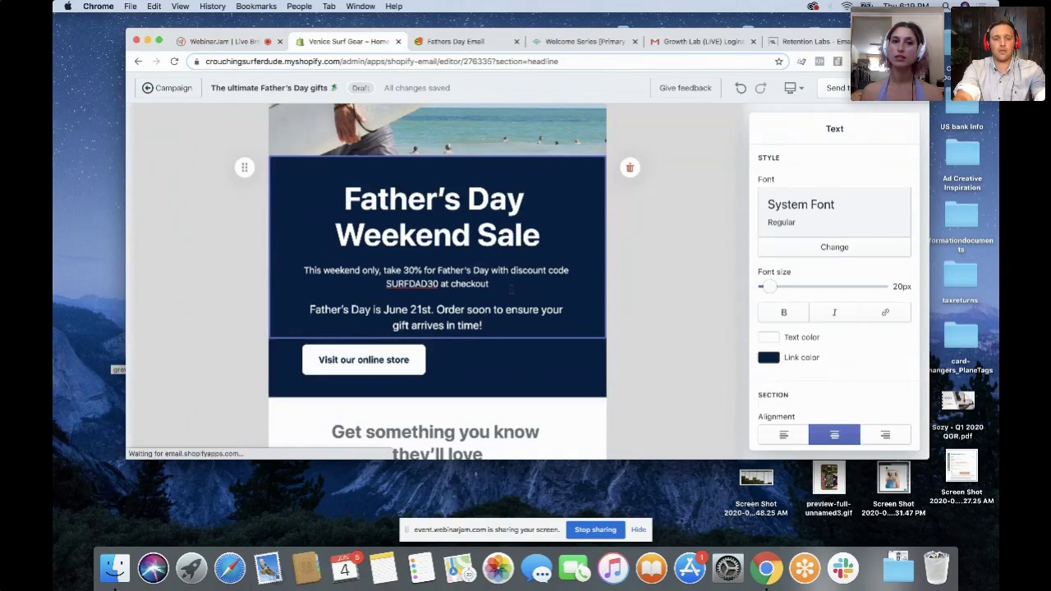
left_click_drag(532, 291, 275, 272)
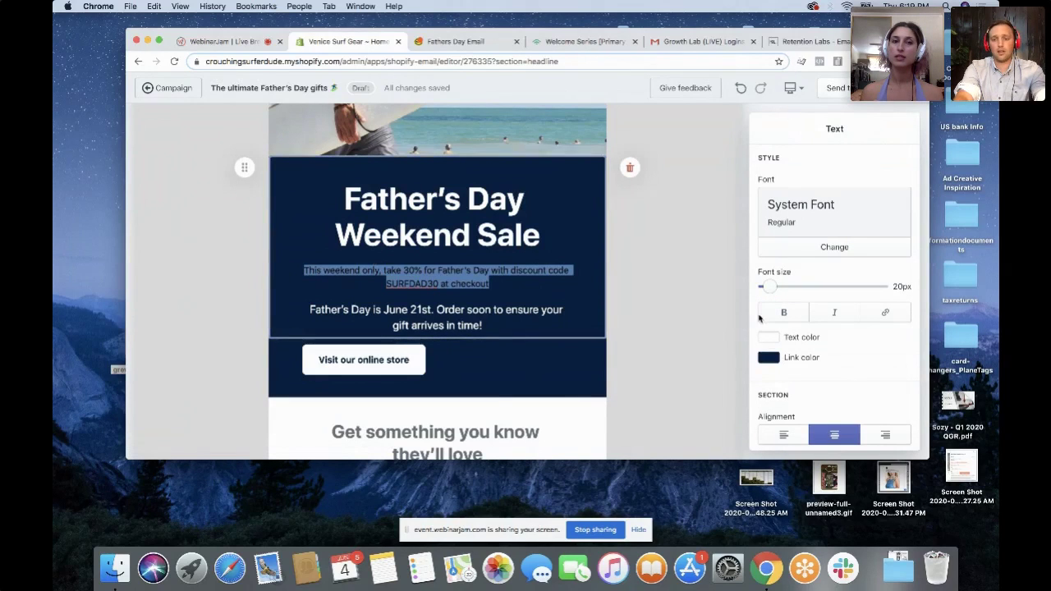
left_click(765, 313)
left_click_drag(765, 289, 771, 286)
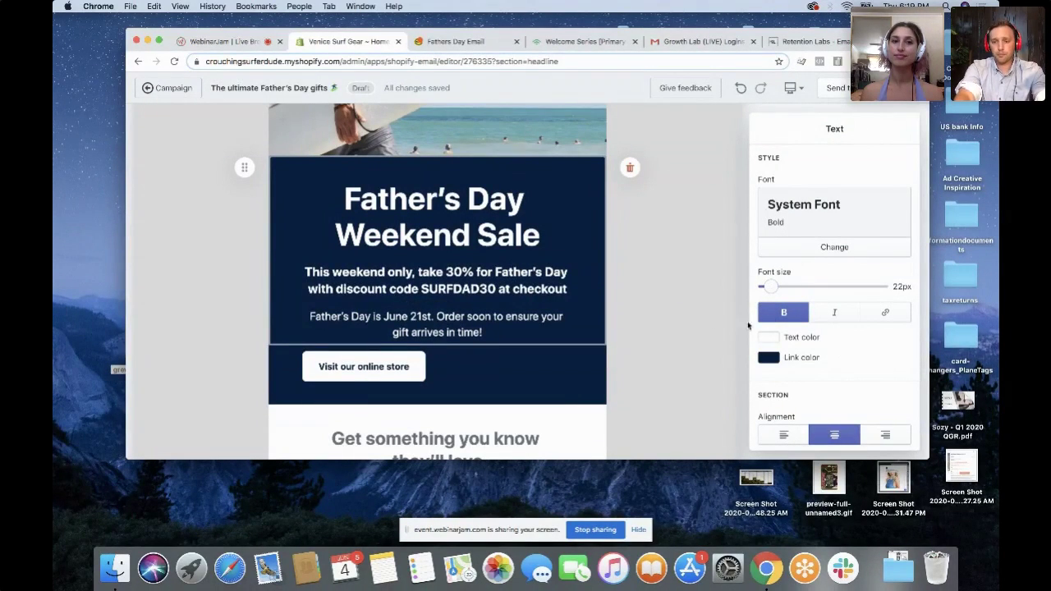
Copy the text "Gifts For Dad" from the notes of the Basecamp to-do for the Father's Day email.
left_click(416, 374)
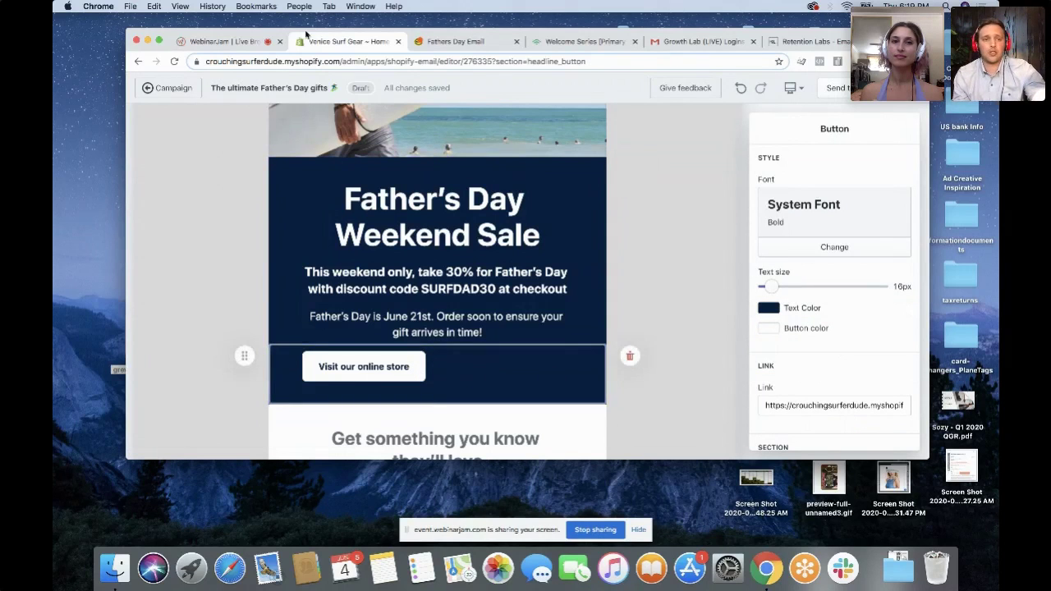
left_click(467, 42)
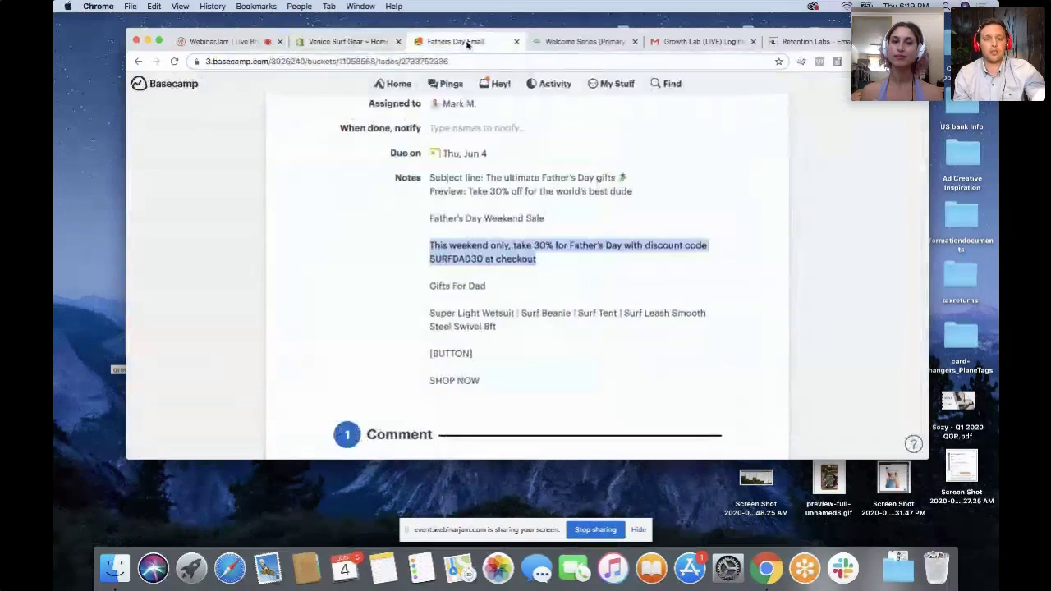
left_click(491, 287)
mouse_move(490, 287)
left_mouse_down()
mouse_move(454, 285)
mouse_move(486, 286)
left_mouse_up()
left_click(456, 286)
key("super+c")
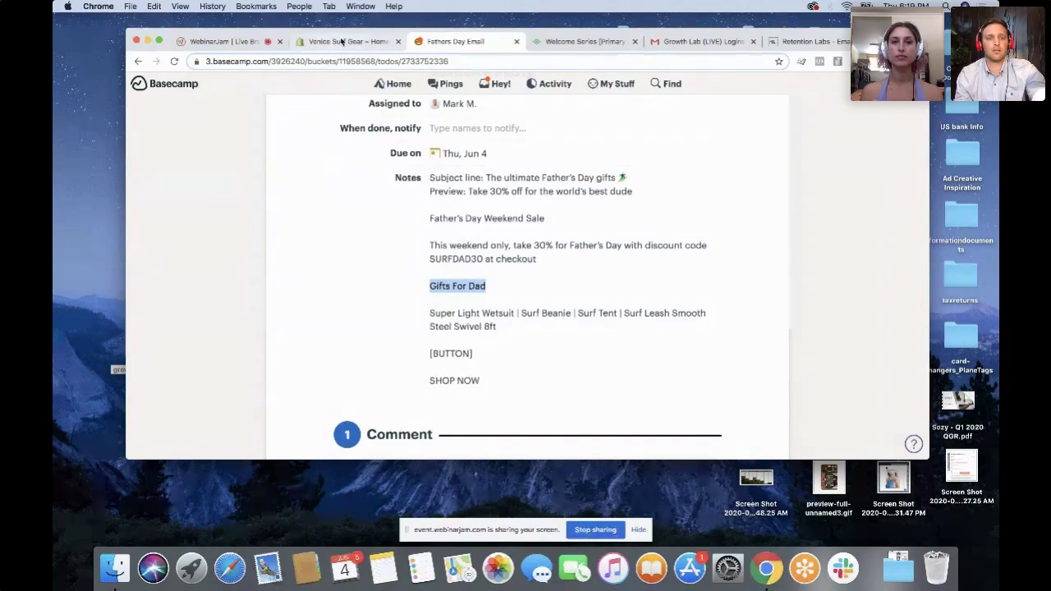
Back in the Shopify email, replace the "Visit our online store" button label with "Gifts For Dad" and center-align the button.
left_click(341, 41)
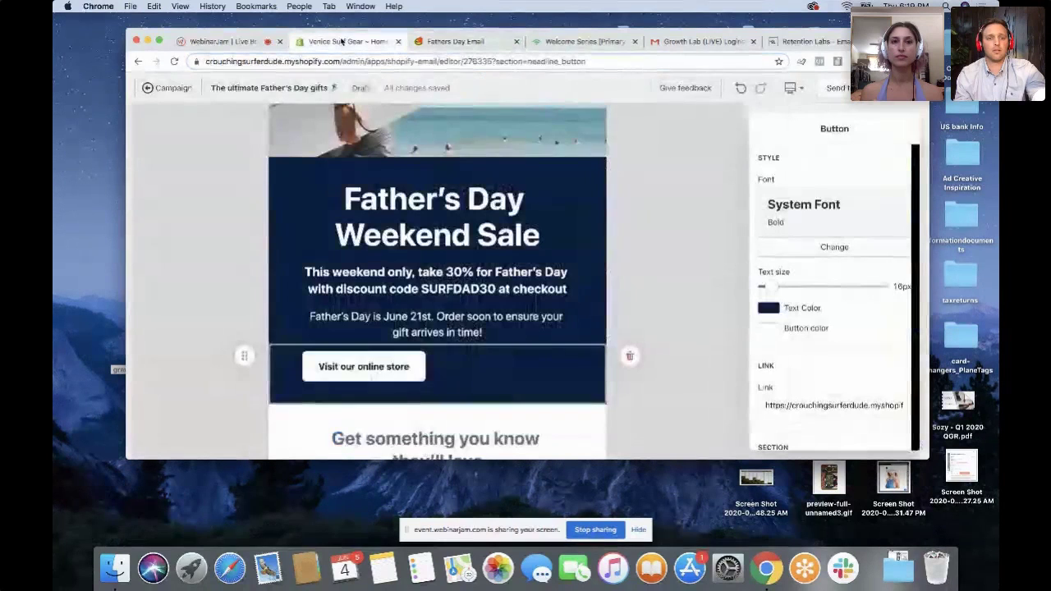
triple_click(413, 366)
key("super+v")
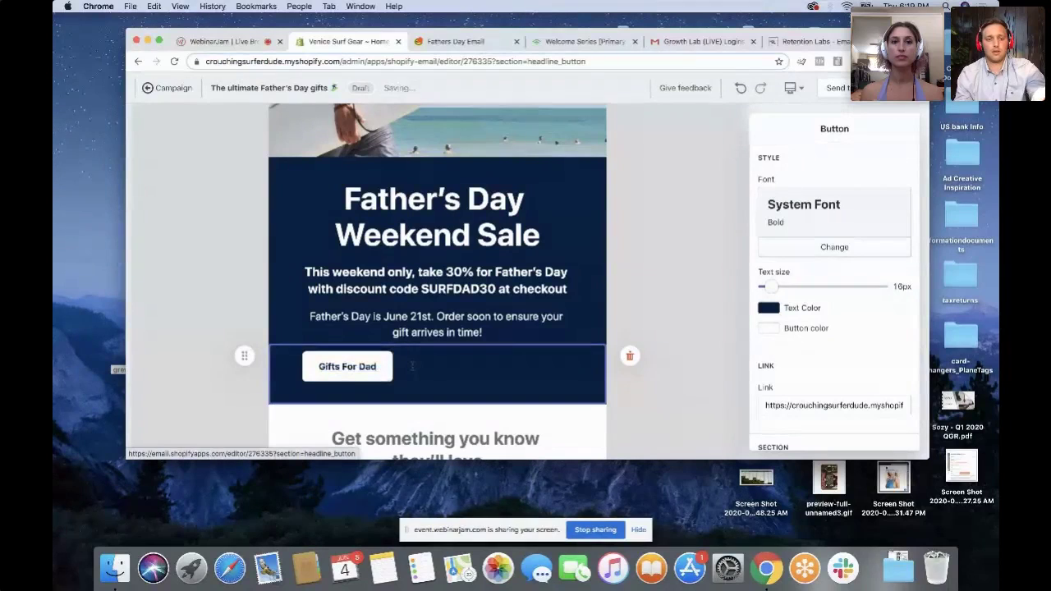
scroll(822, 365, "down", 3)
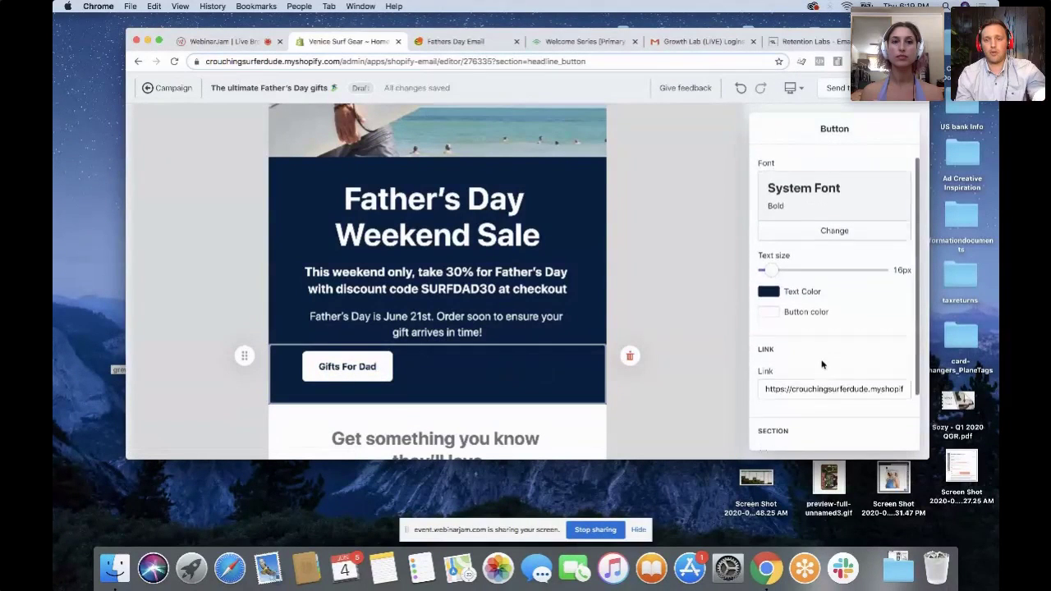
left_click(832, 402)
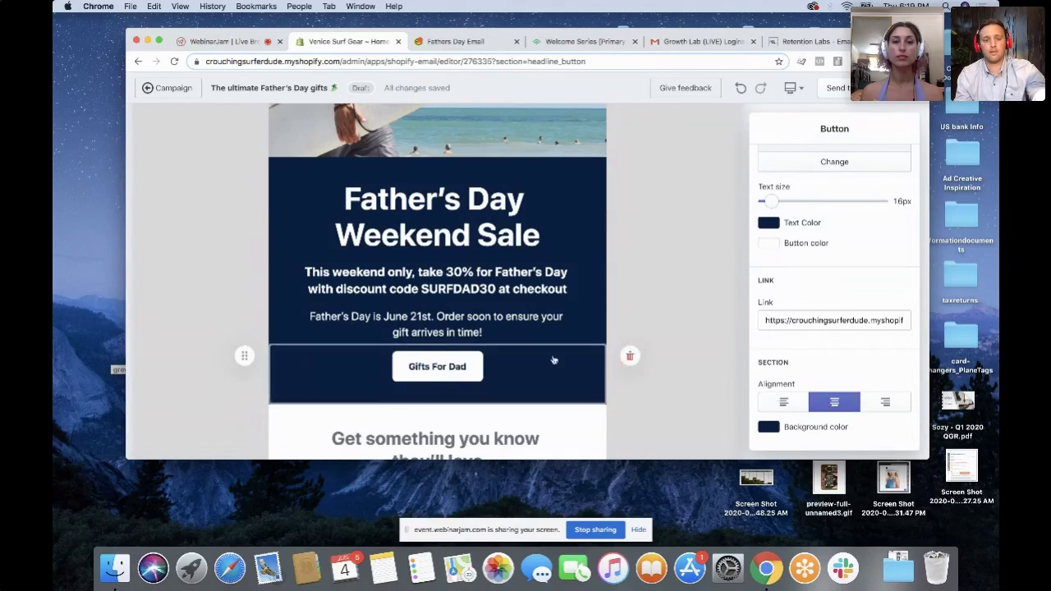
Review the email from the logo header to the gift card section, including the link set for the "Gifts For Dad" button.
scroll(431, 384, "down", 5)
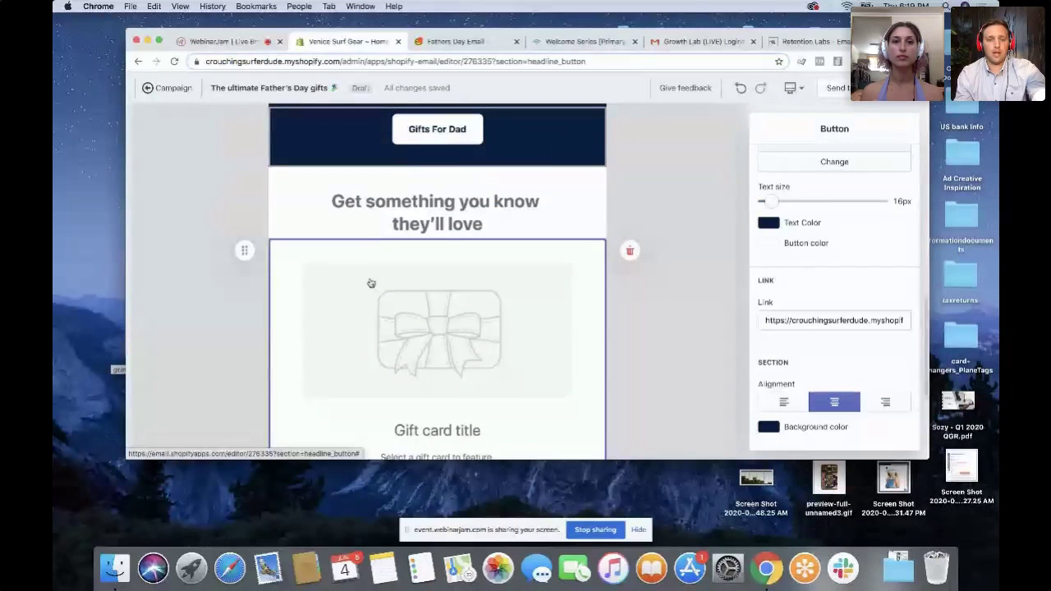
scroll(359, 218, "down", 3)
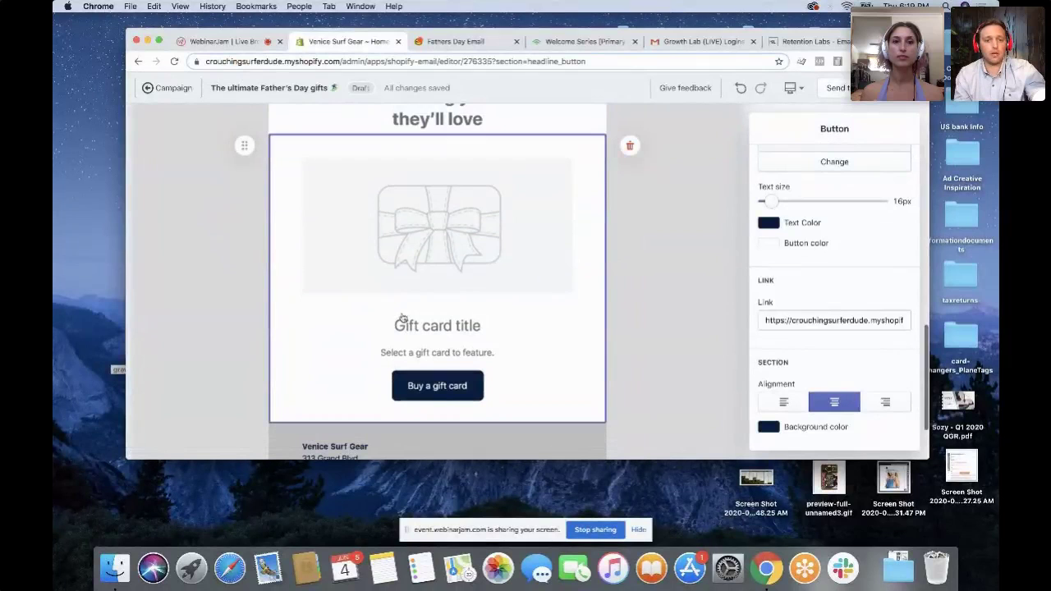
scroll(399, 321, "up", 3)
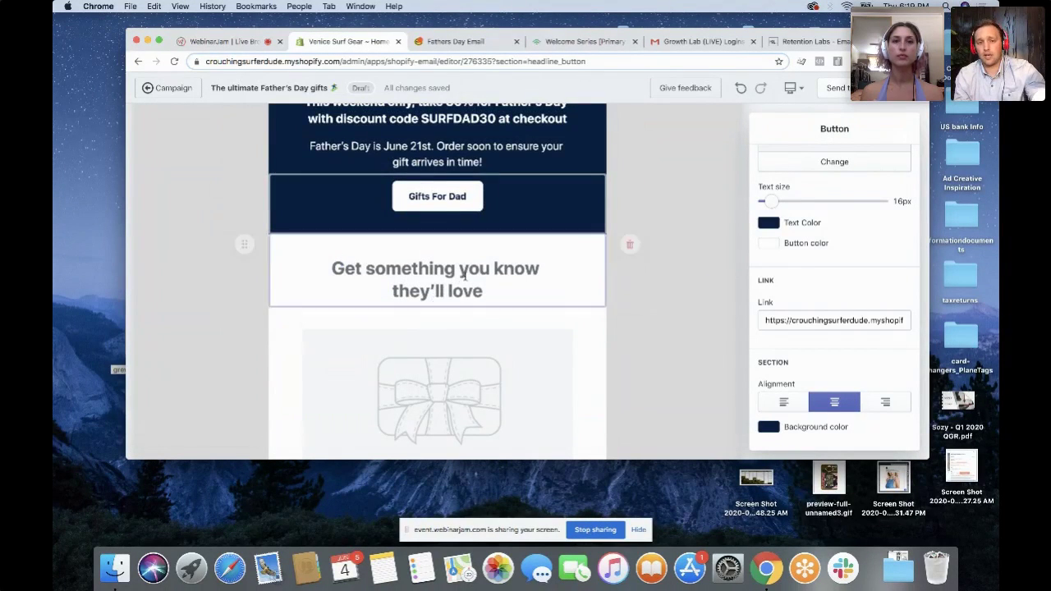
scroll(439, 304, "up", 3)
scroll(438, 279, "up", 3)
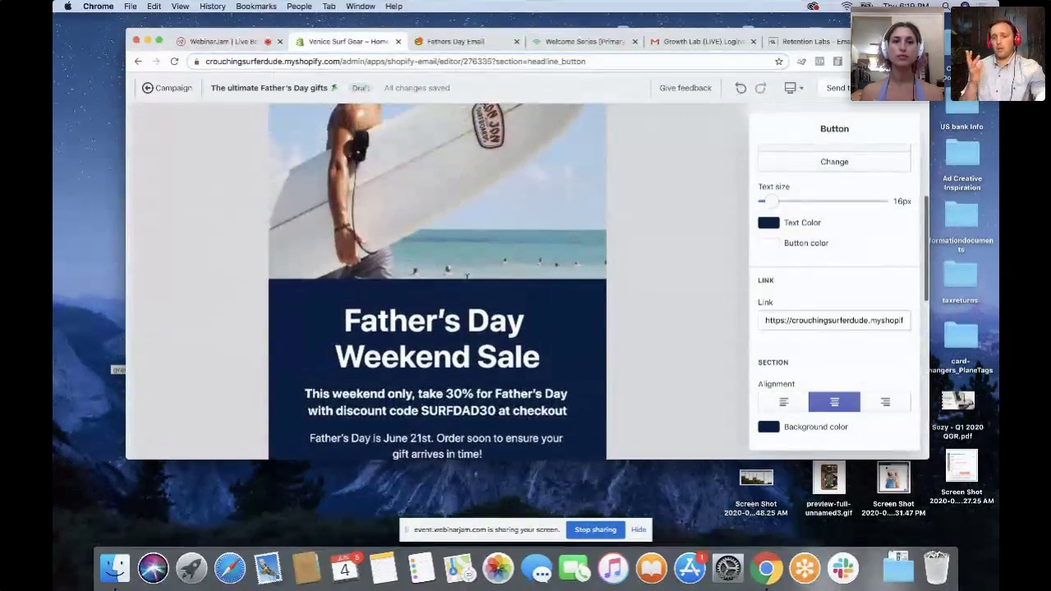
scroll(437, 279, "down", 4)
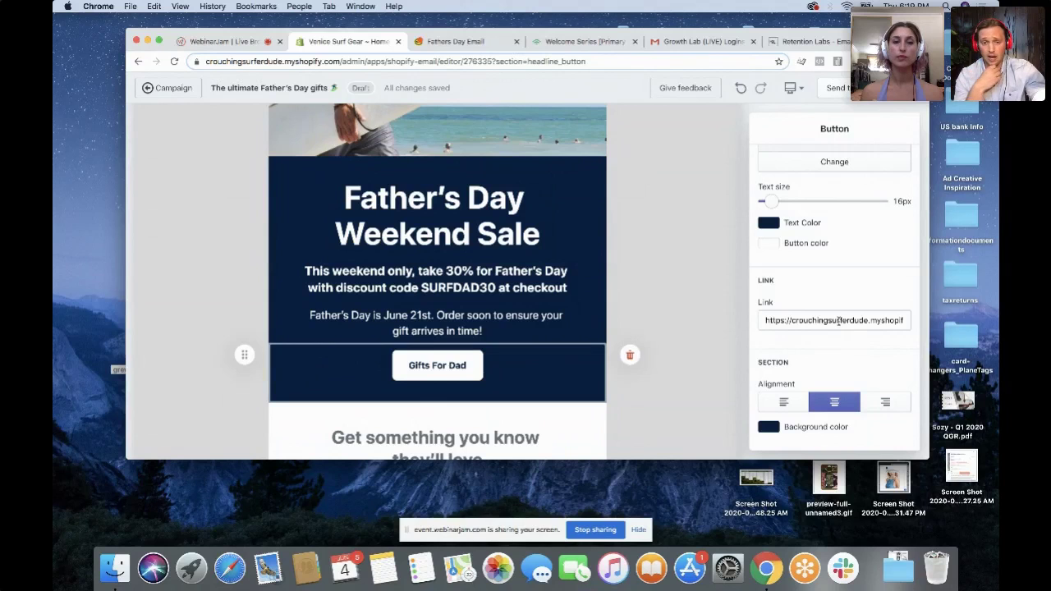
triple_click(837, 321)
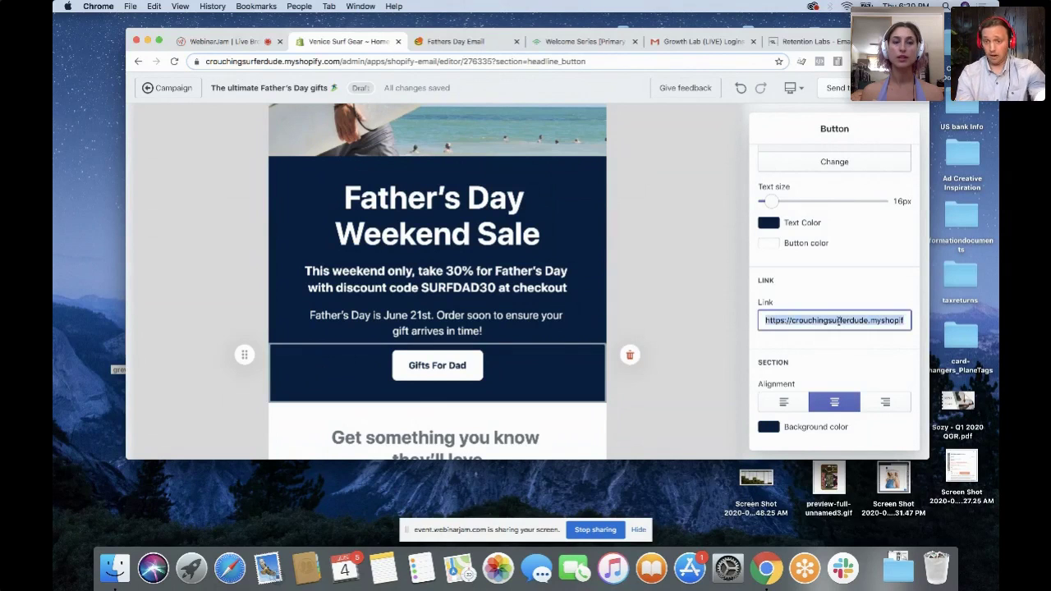
left_click(810, 280)
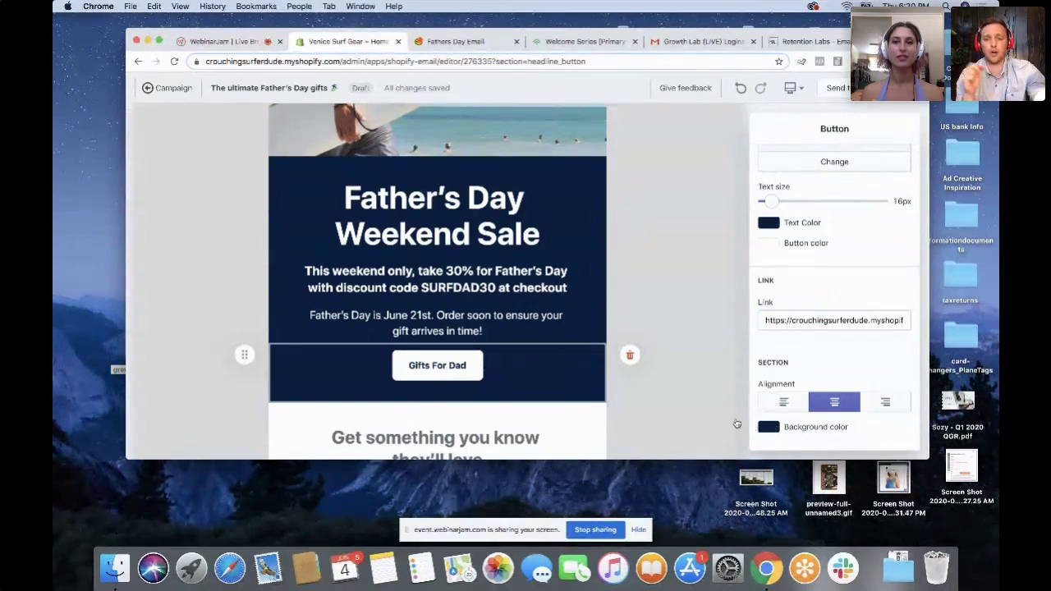
scroll(453, 325, "up", 5)
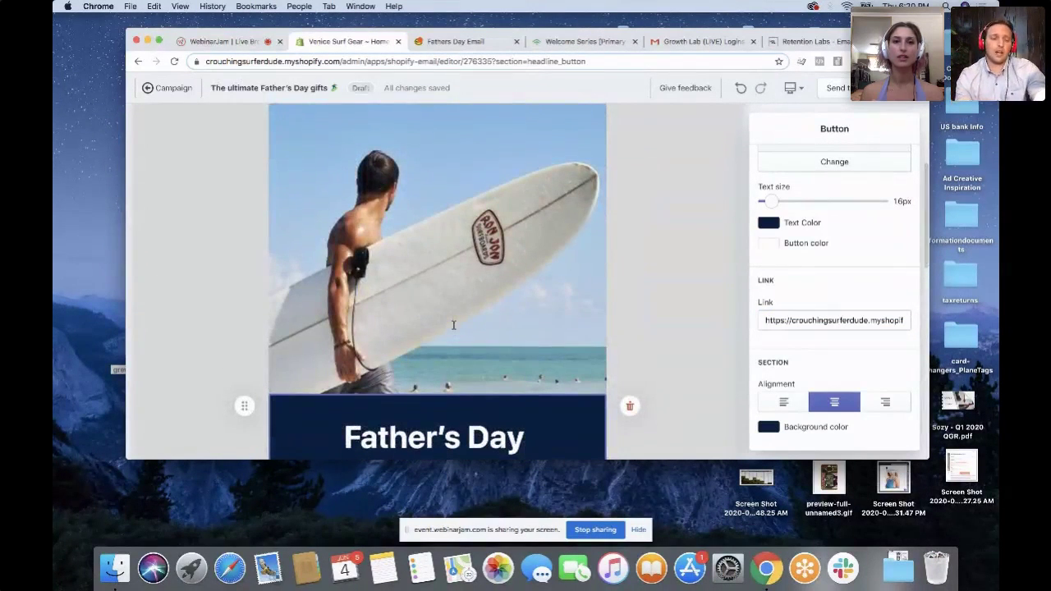
scroll(453, 325, "up", 5)
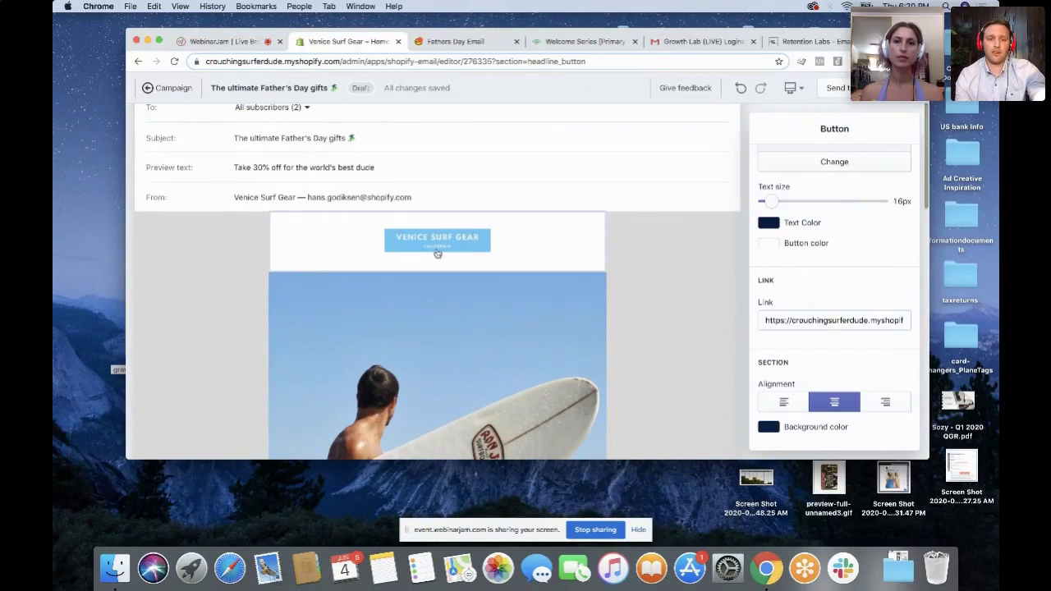
scroll(605, 353, "down", 3)
scroll(605, 353, "down", 5)
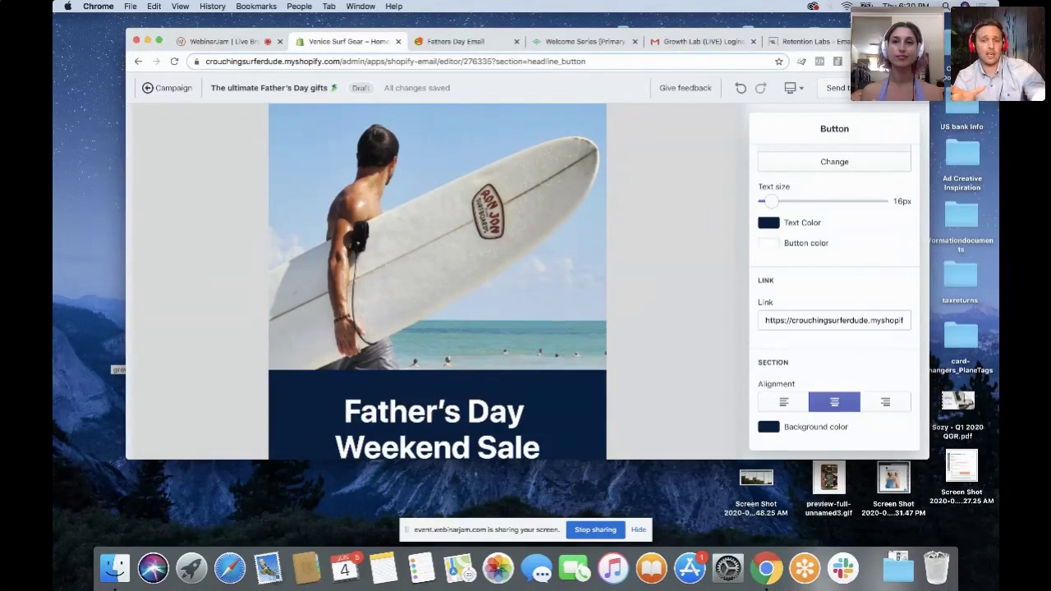
Send a test of the Father's Day email to the prefilled address and dismiss the notification.
left_click(848, 88)
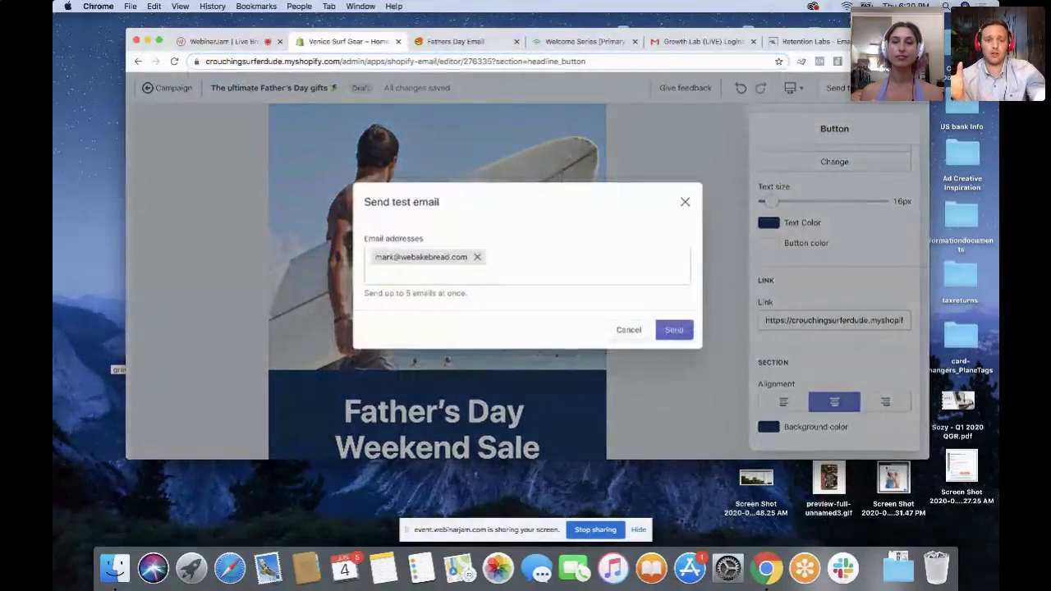
left_click(674, 331)
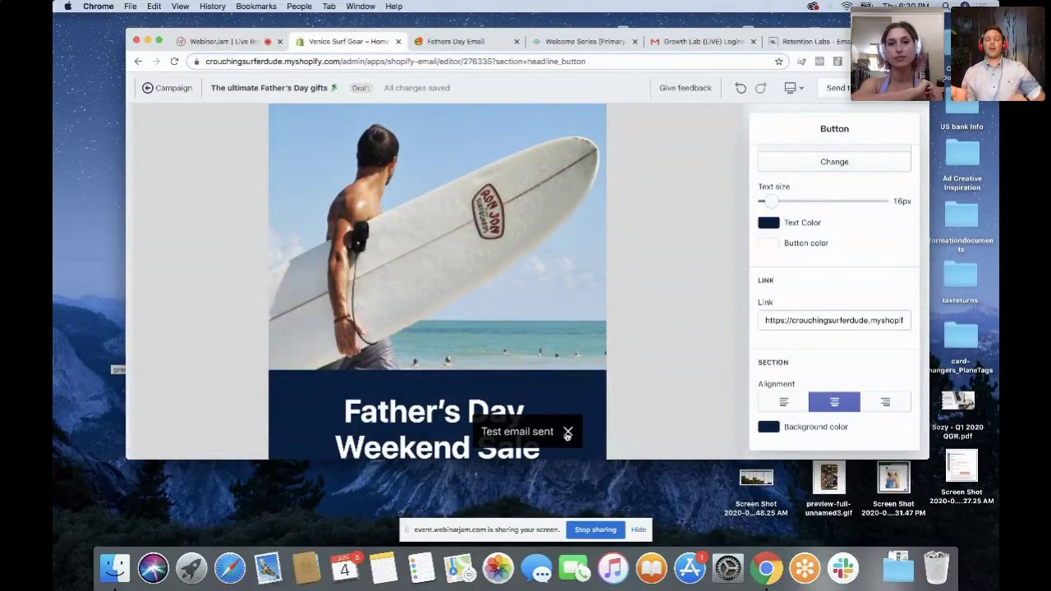
left_click(568, 432)
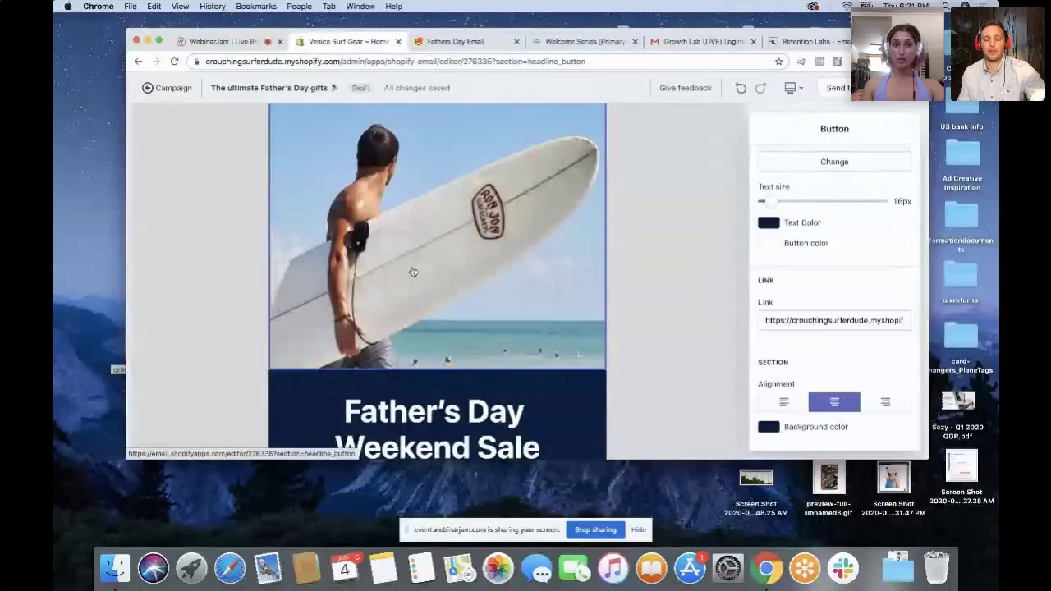
scroll(414, 272, "up", 5)
scroll(413, 272, "down", 4)
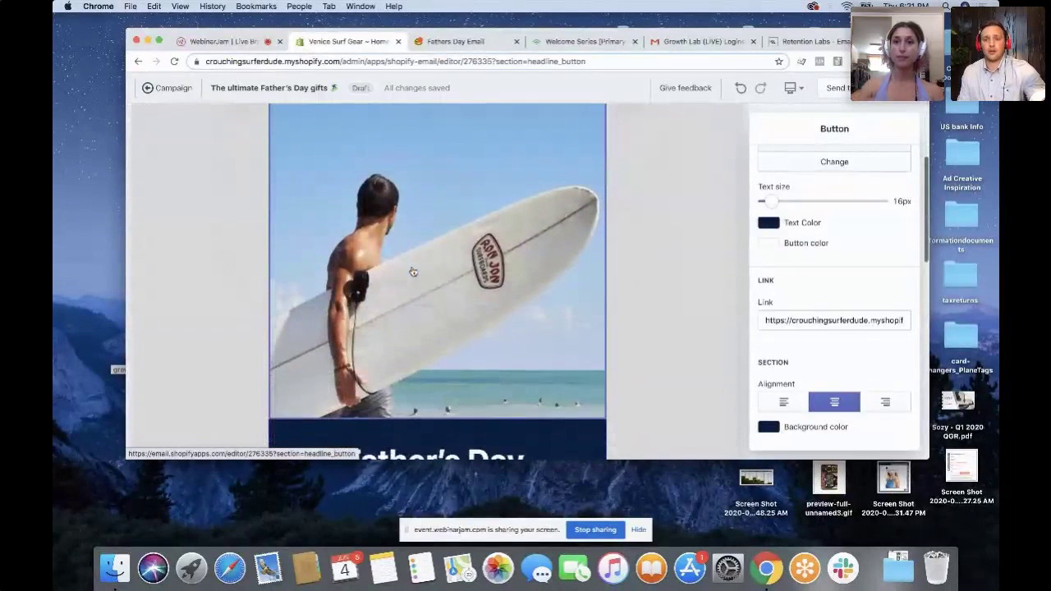
scroll(413, 272, "down", 3)
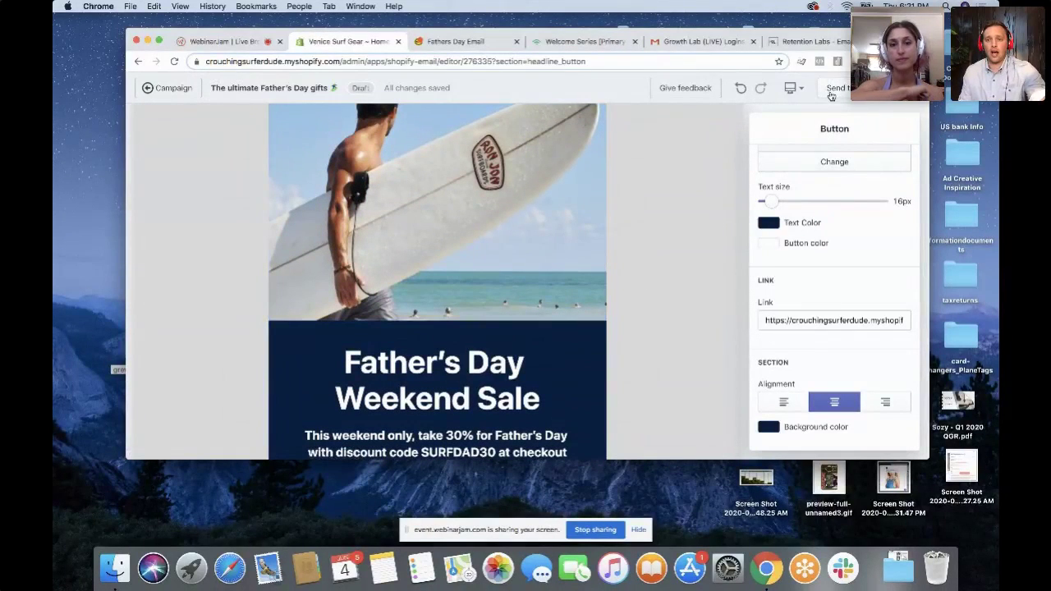
scroll(662, 151, "up", 7)
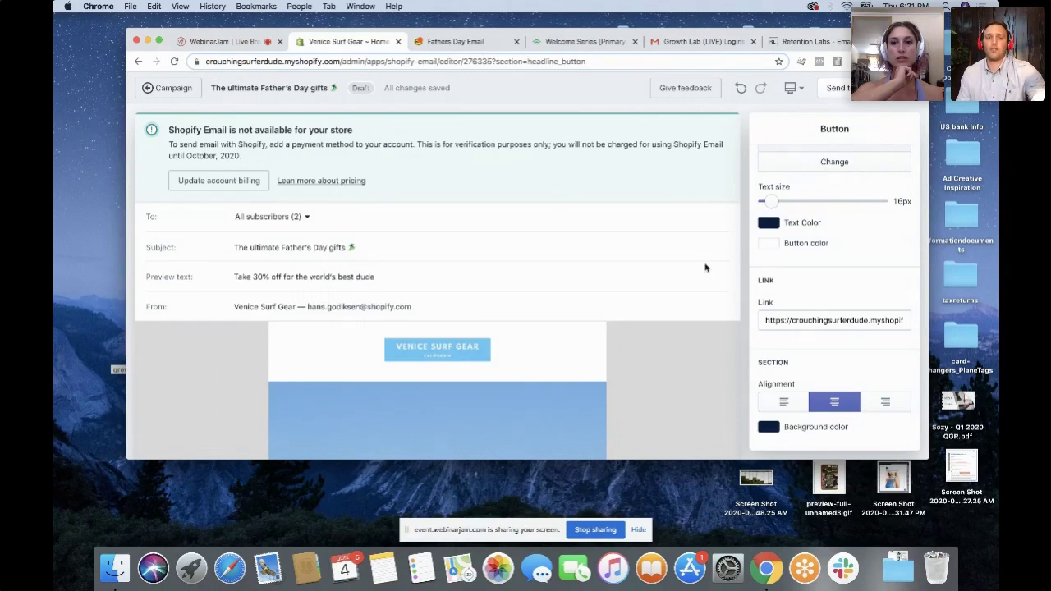
Leave the email editor, go to the store's customers and filter the list to email subscription status Subscribed.
left_click(156, 89)
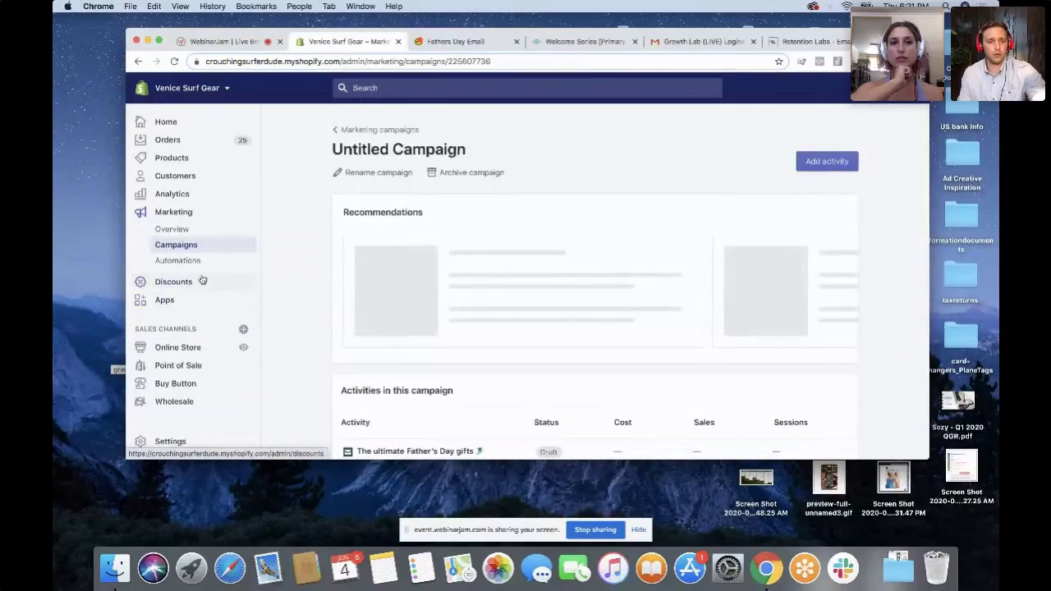
left_click(176, 182)
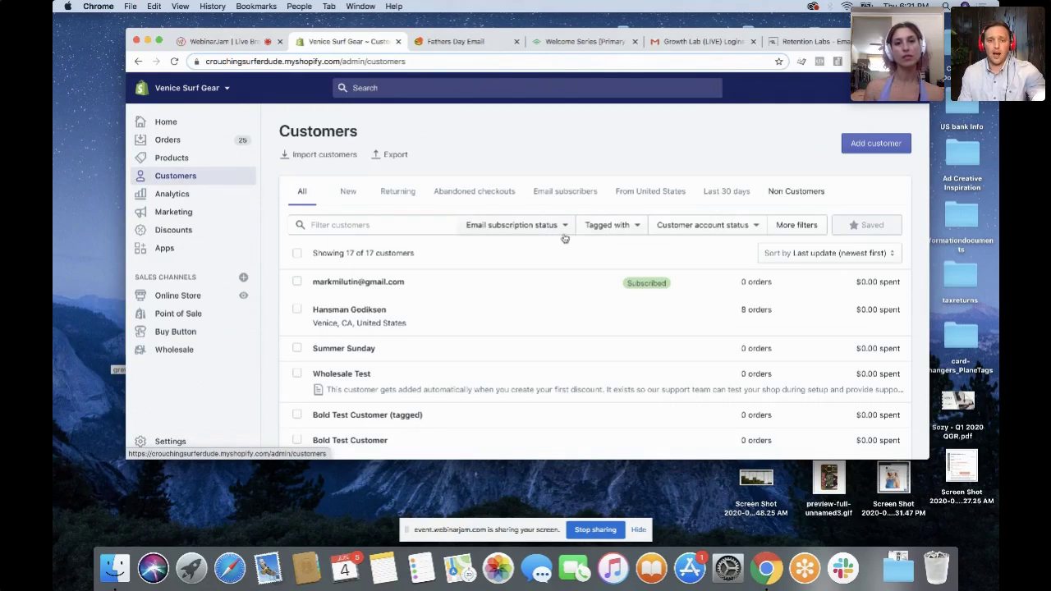
left_click(521, 228)
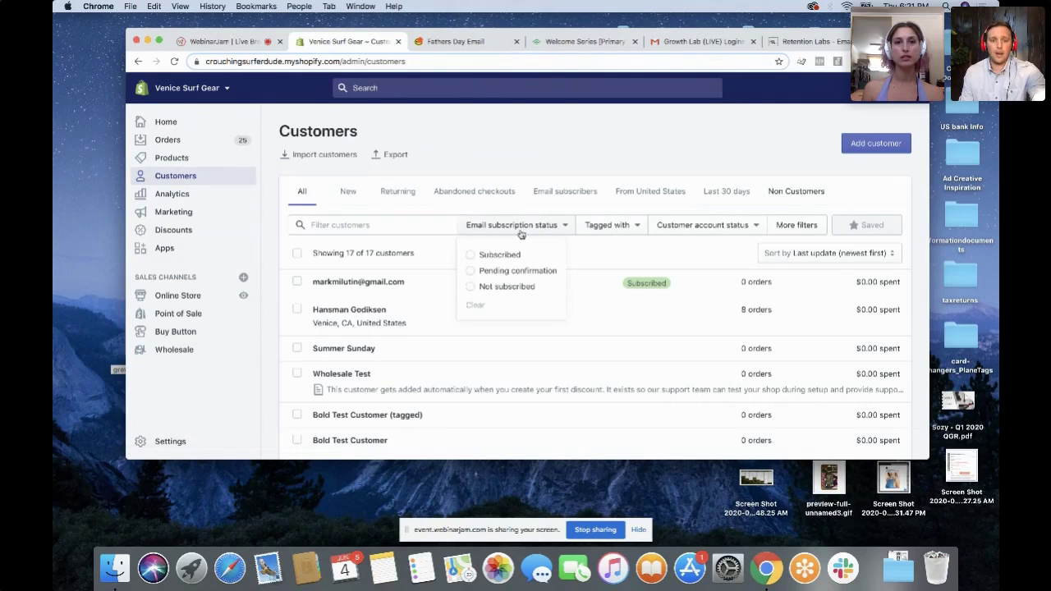
left_click(472, 255)
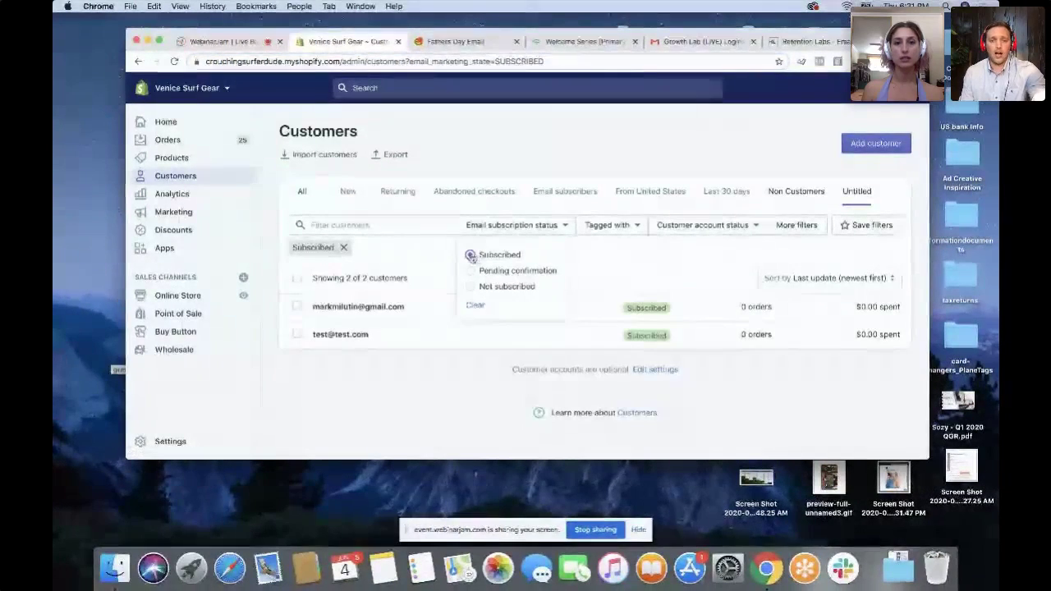
Check the tag and account status filter options, and add a filter for customers who spent less than $1.00.
left_click(605, 232)
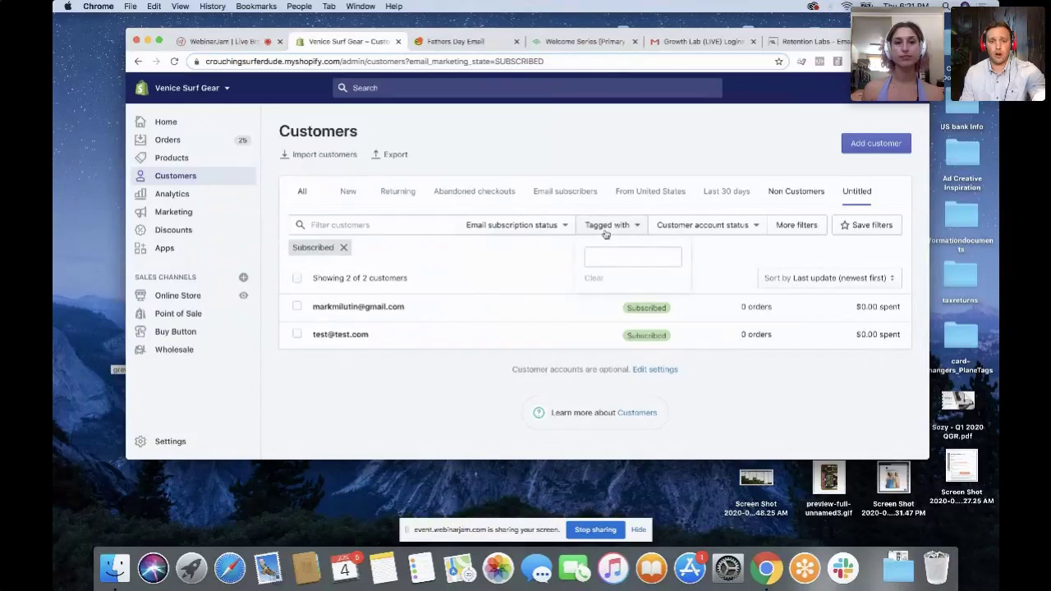
left_click(685, 227)
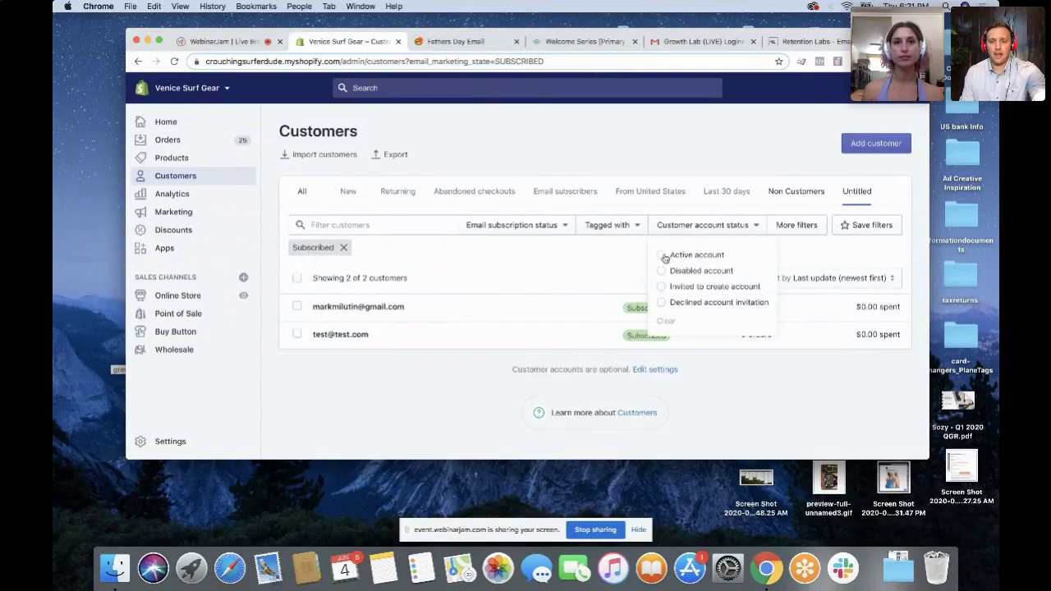
left_click(803, 230)
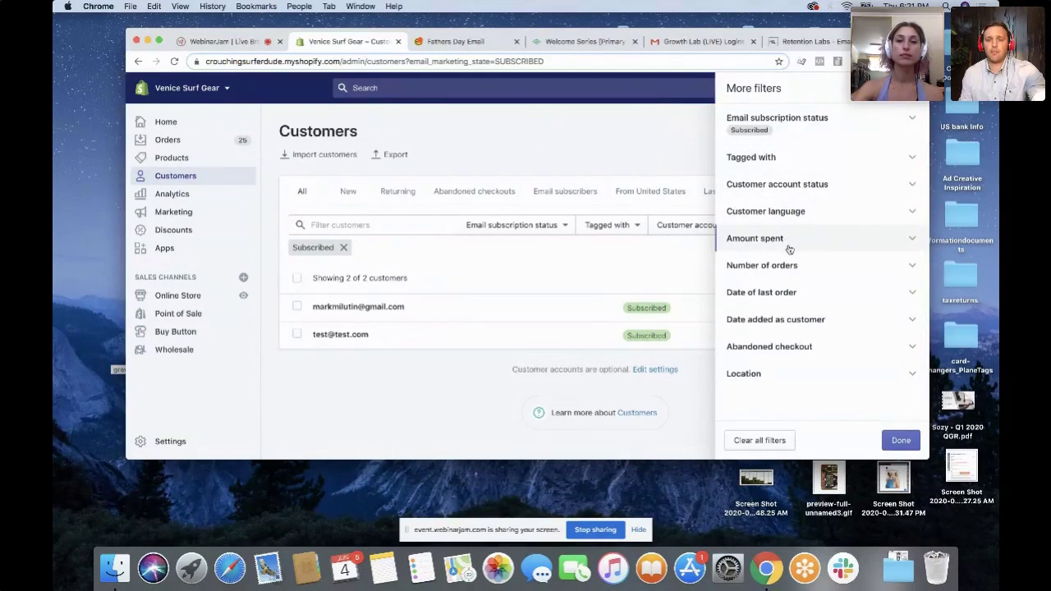
left_click(786, 242)
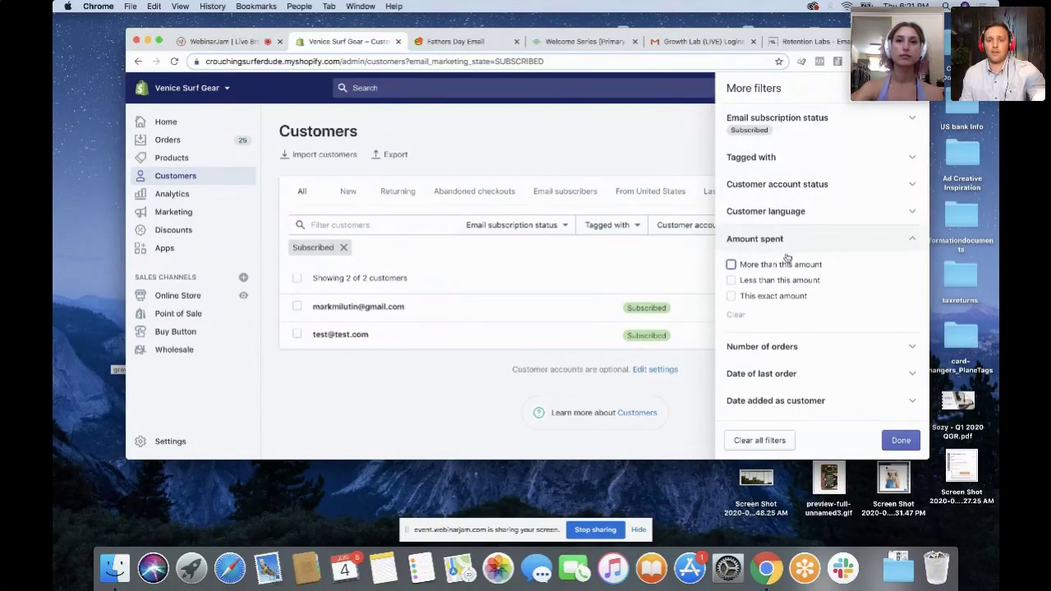
left_click(731, 281)
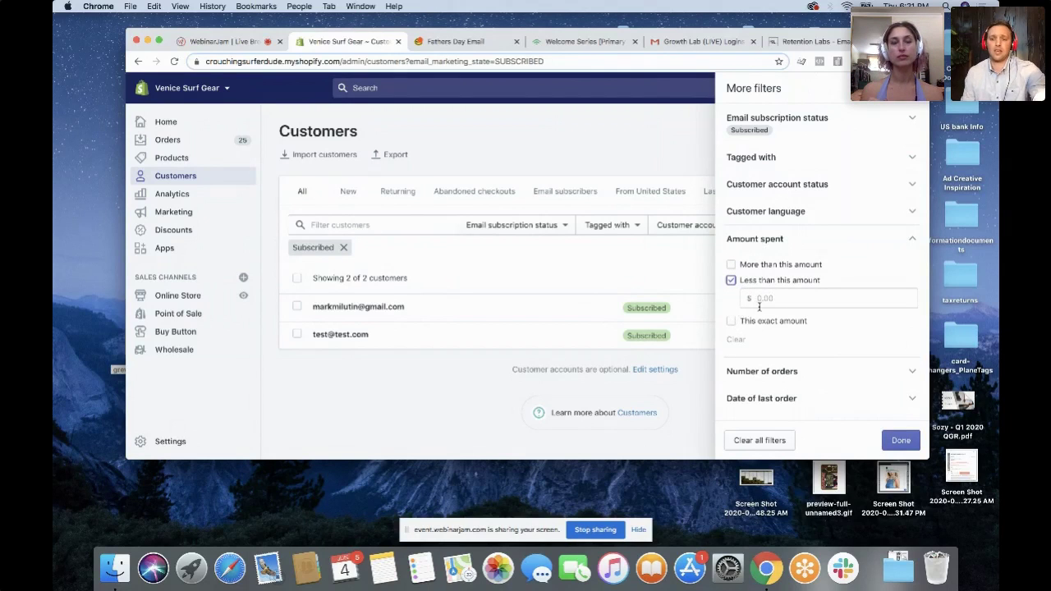
left_click(790, 299)
type("1")
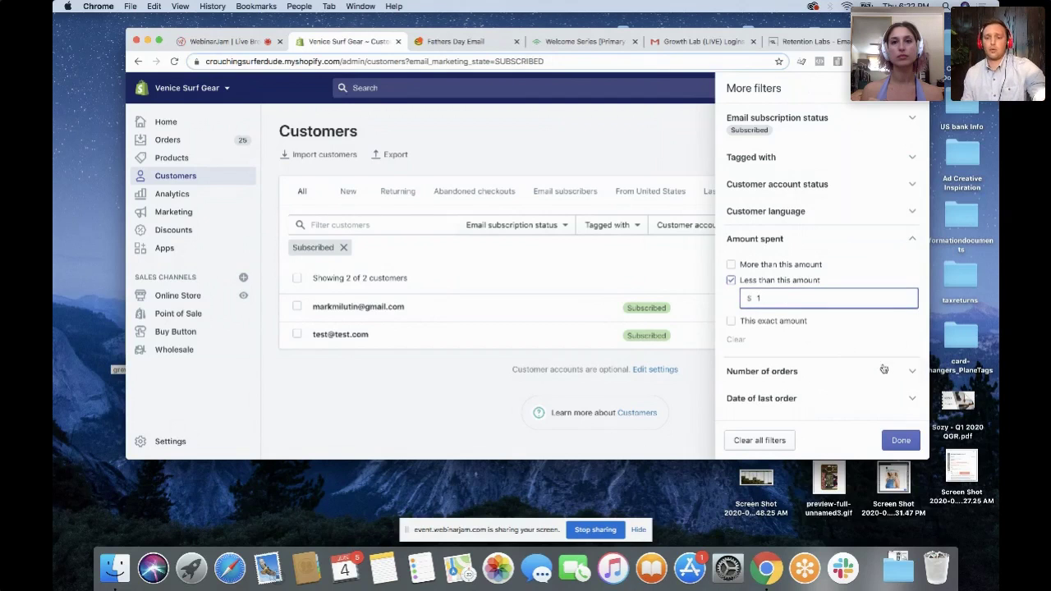
left_click(876, 332)
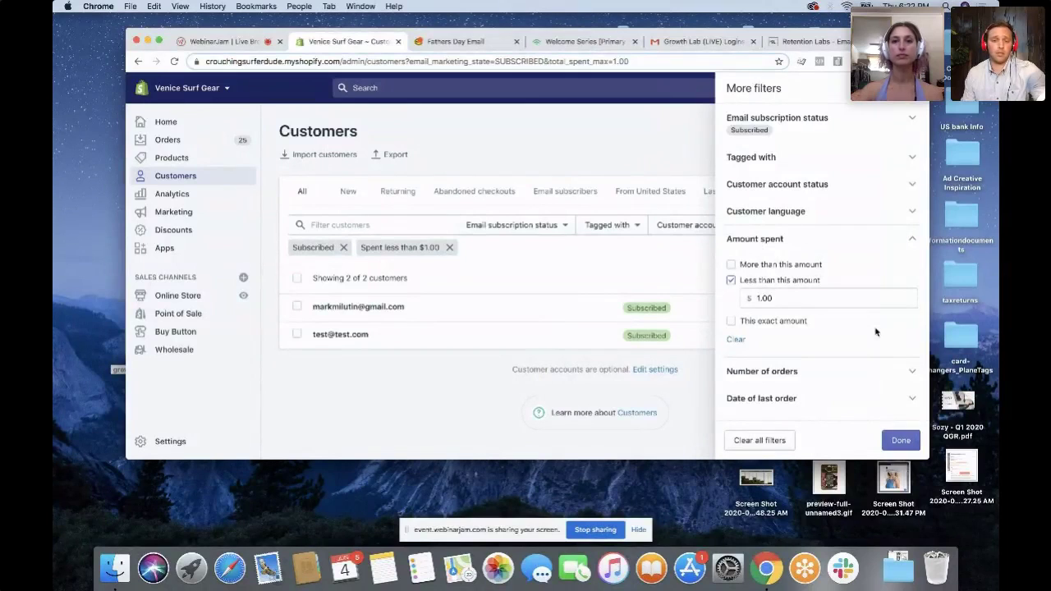
left_click(900, 441)
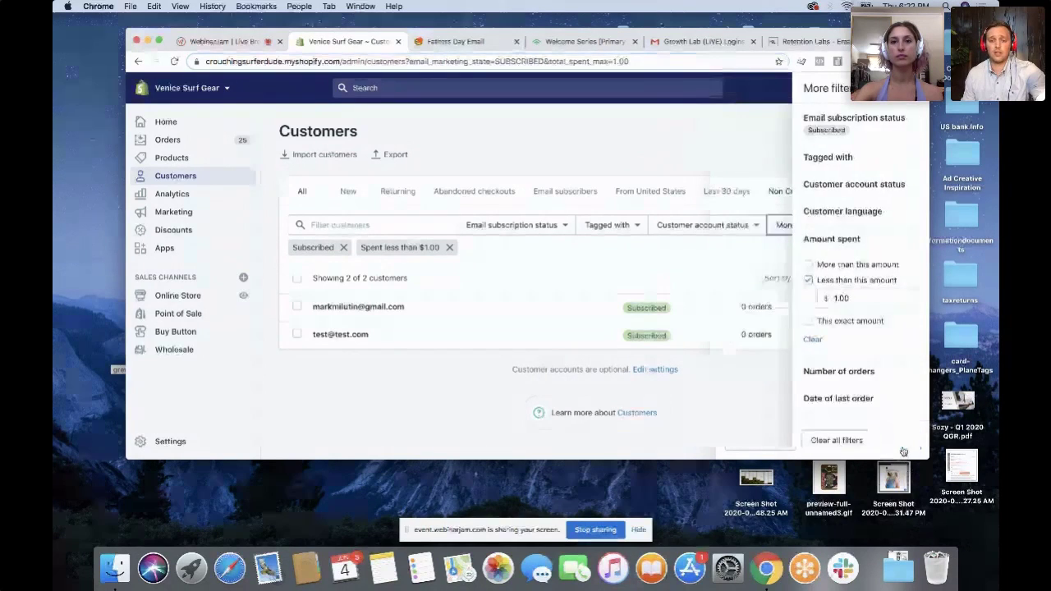
Save the current customer filters as "Test1".
left_click(880, 229)
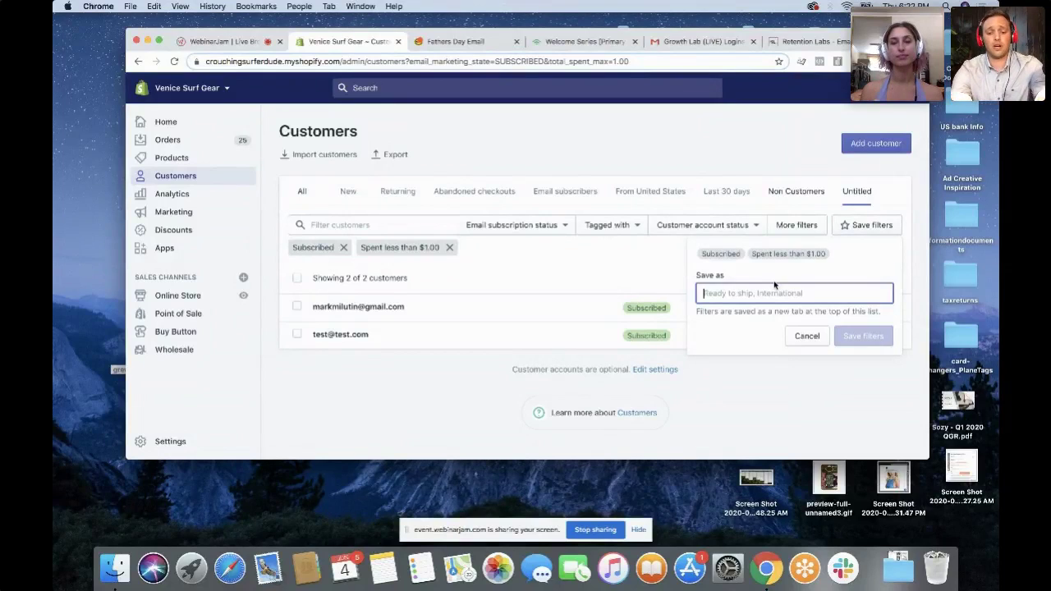
type("Test")
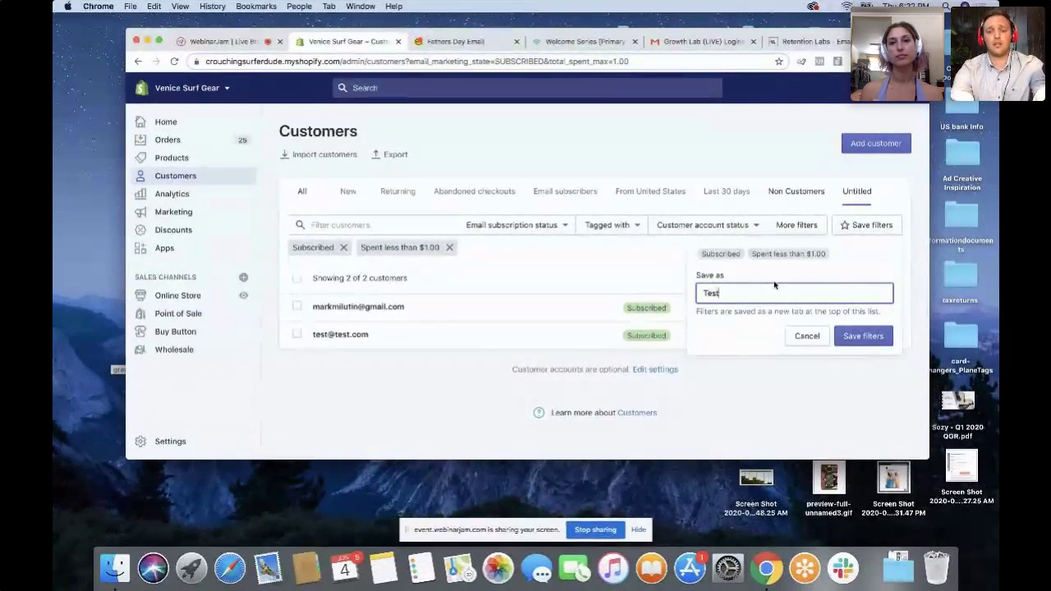
type("1")
left_click(875, 342)
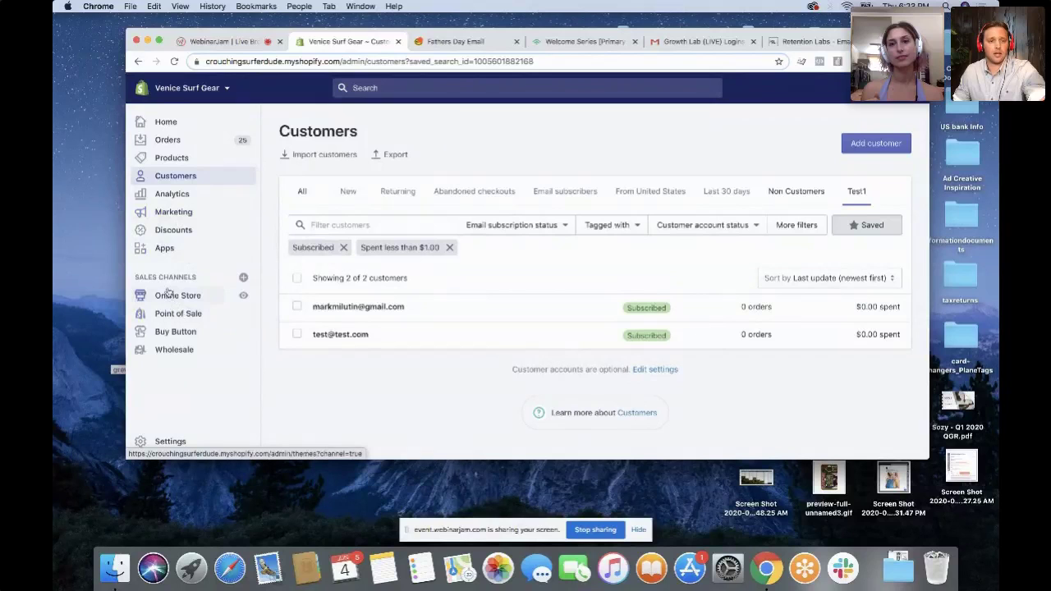
Open the installed Shopify Email app, begin a new email and show previous emails as starting points.
left_click(169, 249)
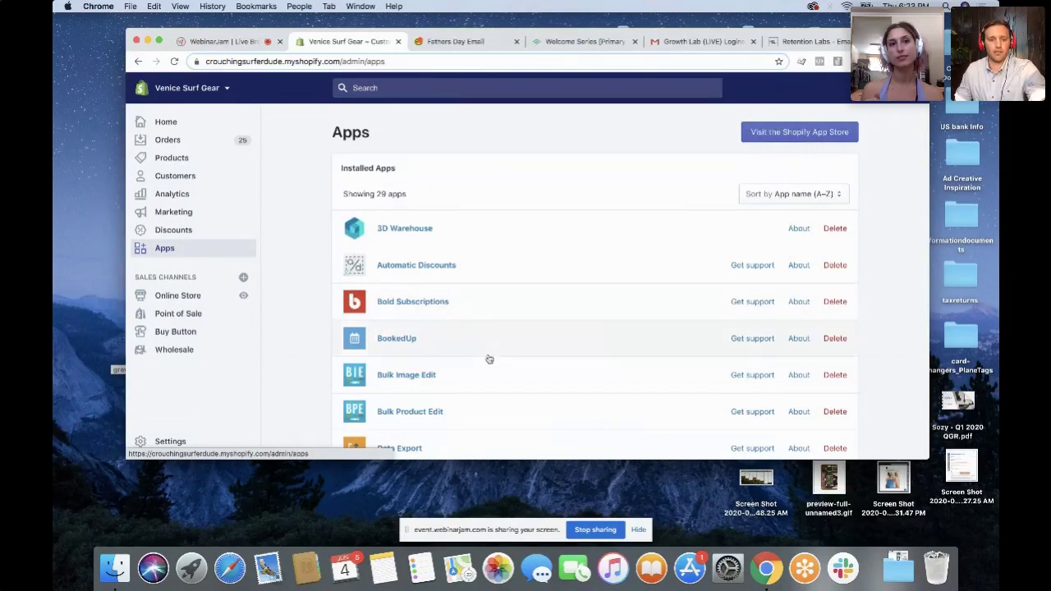
scroll(489, 360, "down", 15)
scroll(489, 359, "down", 3)
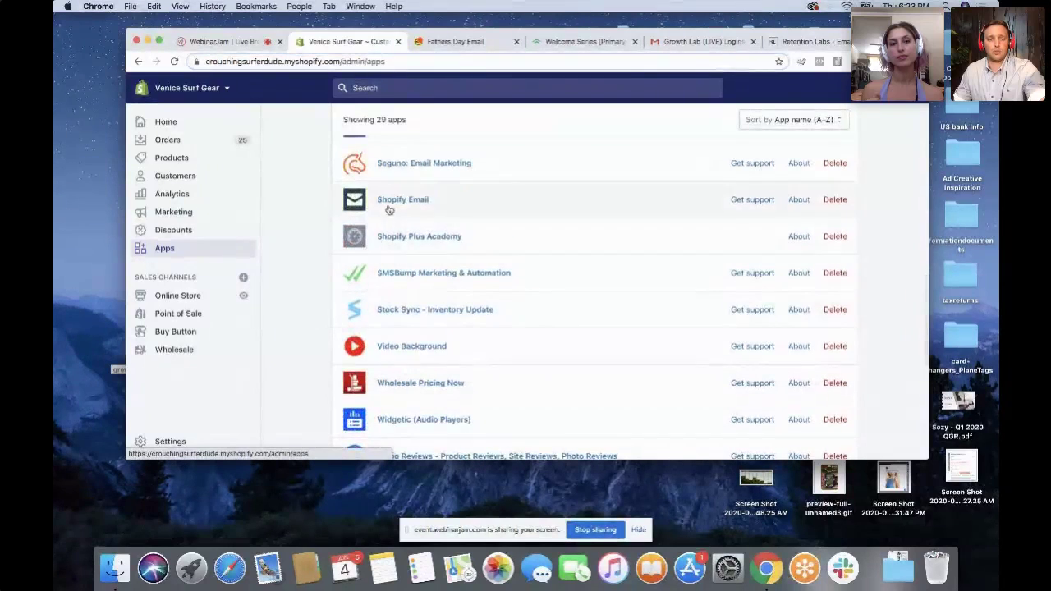
left_click(390, 205)
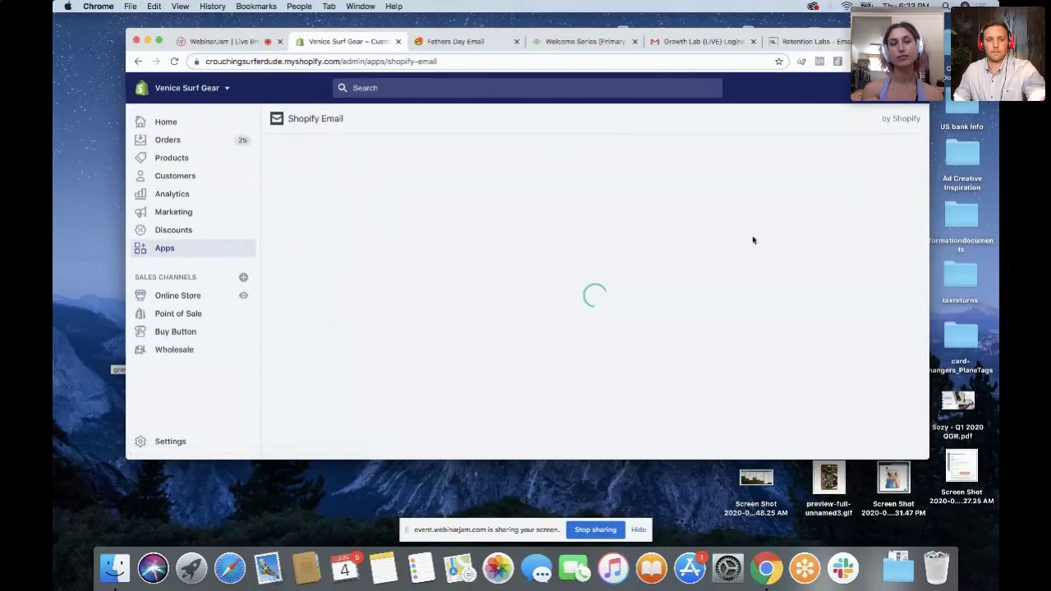
left_click(390, 335)
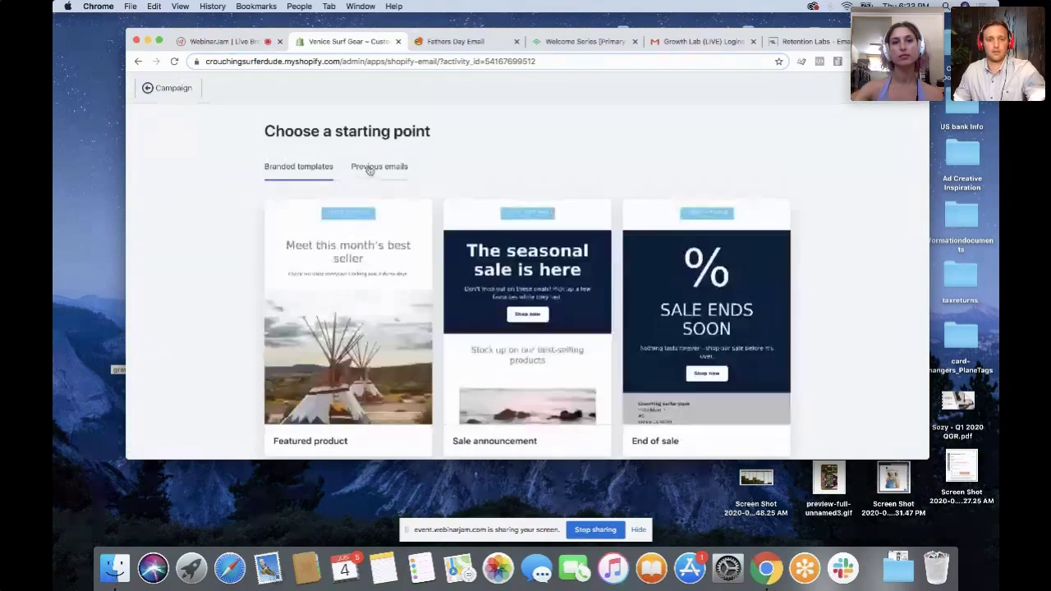
left_click(370, 169)
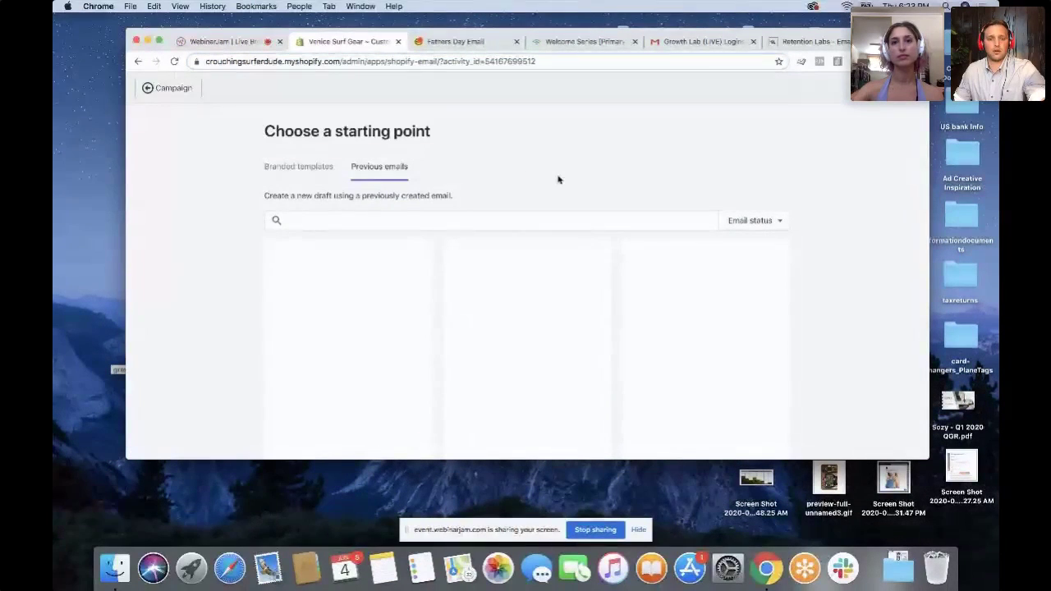
Look through the previously created emails for drafts that can be previewed or duplicated, including the Father's Day ones.
scroll(557, 179, "down", 2)
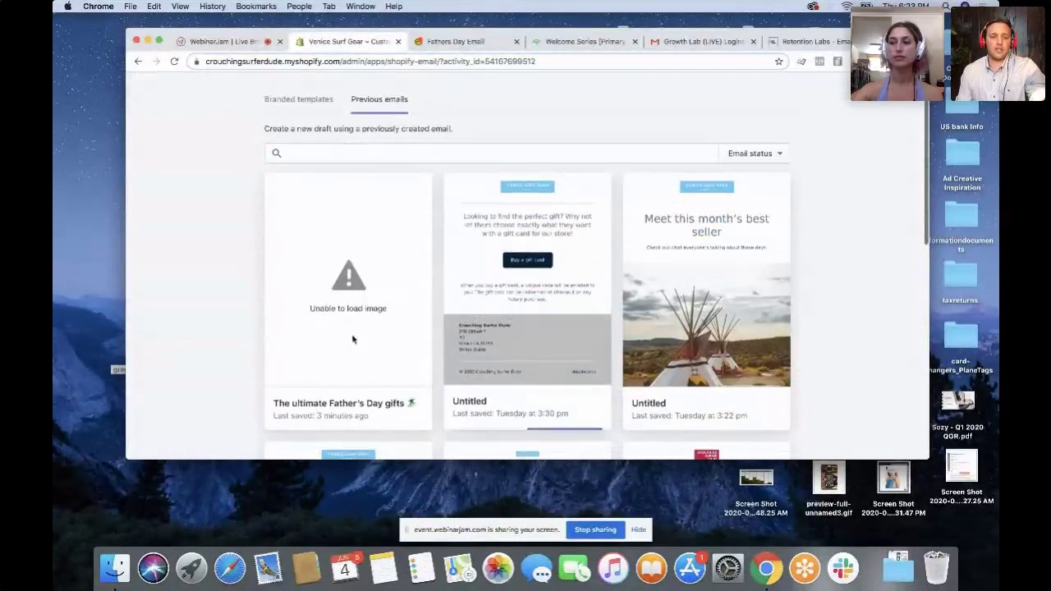
mouse_move(345, 337)
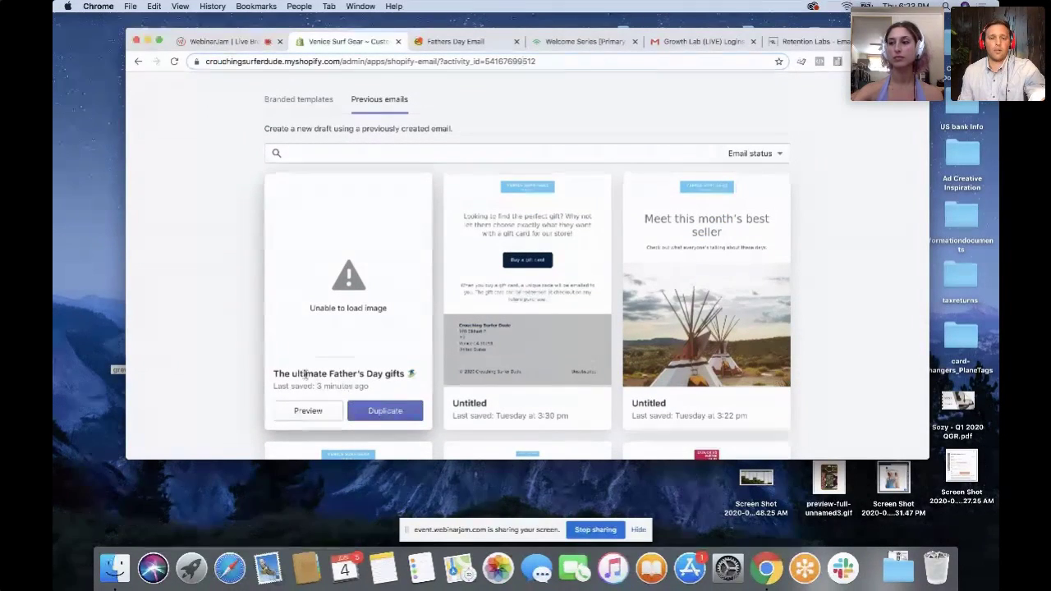
scroll(385, 390, "down", 2)
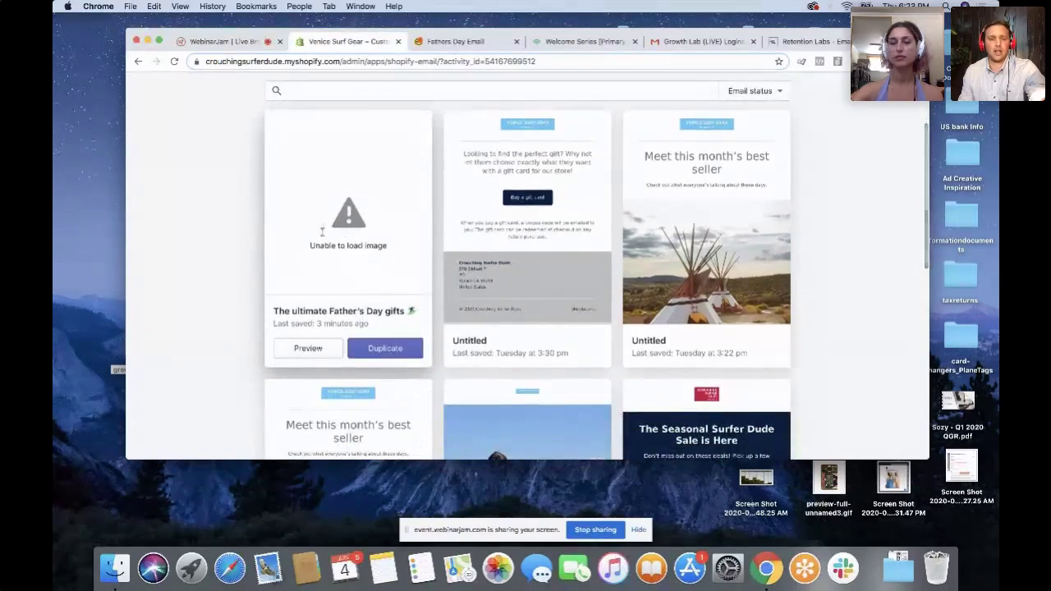
scroll(413, 307, "down", 10)
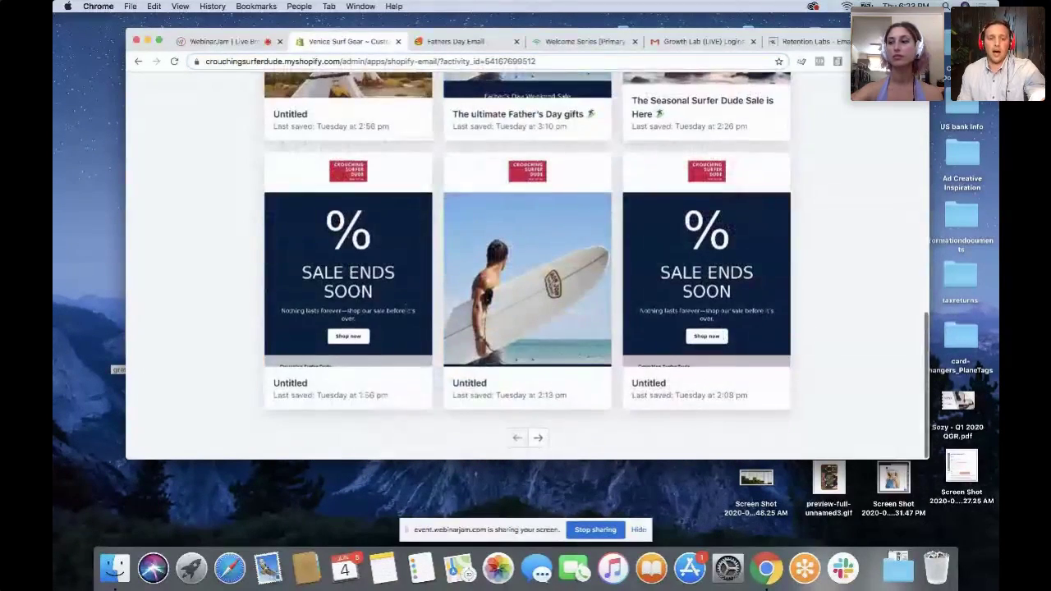
mouse_move(508, 297)
scroll(507, 298, "up", 4)
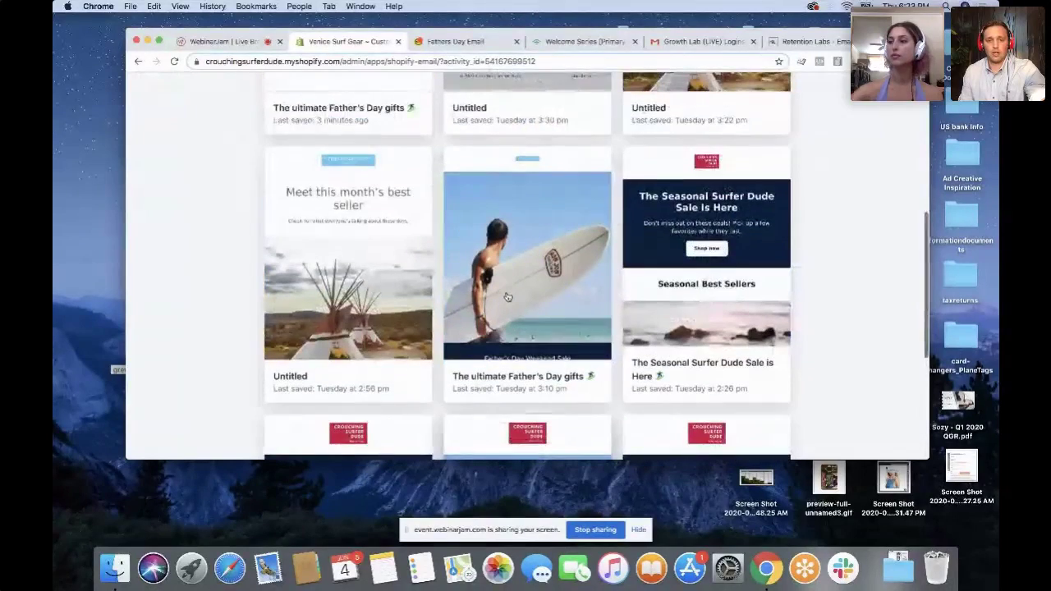
scroll(508, 297, "up", 5)
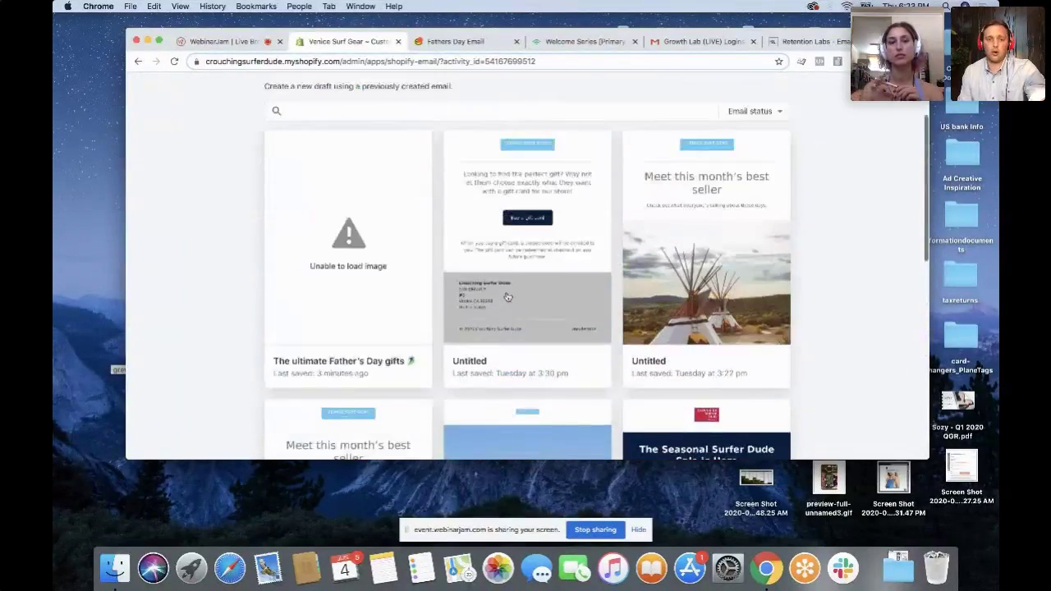
scroll(508, 298, "down", 6)
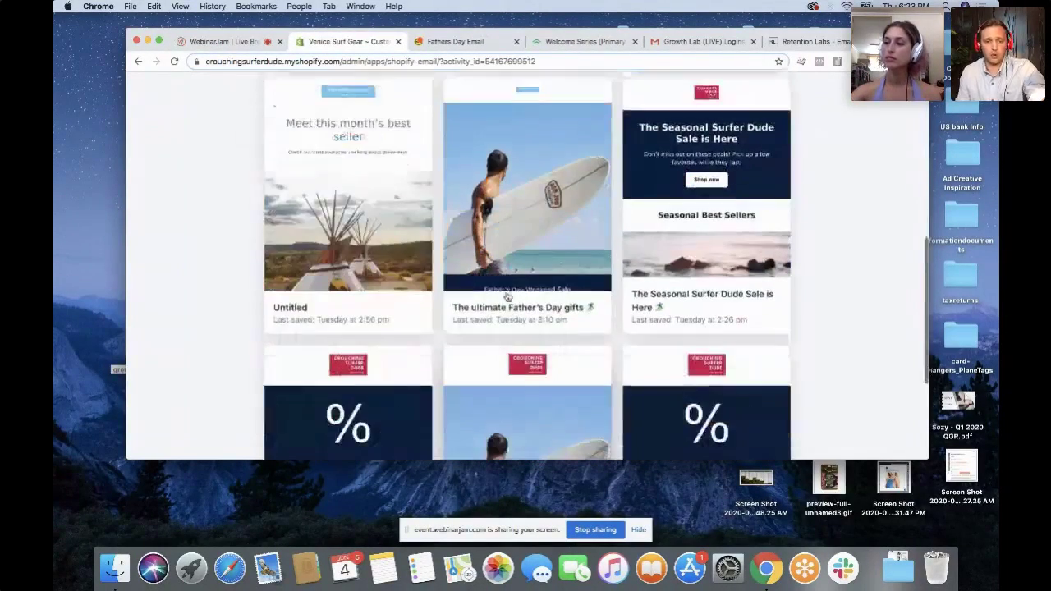
mouse_move(481, 283)
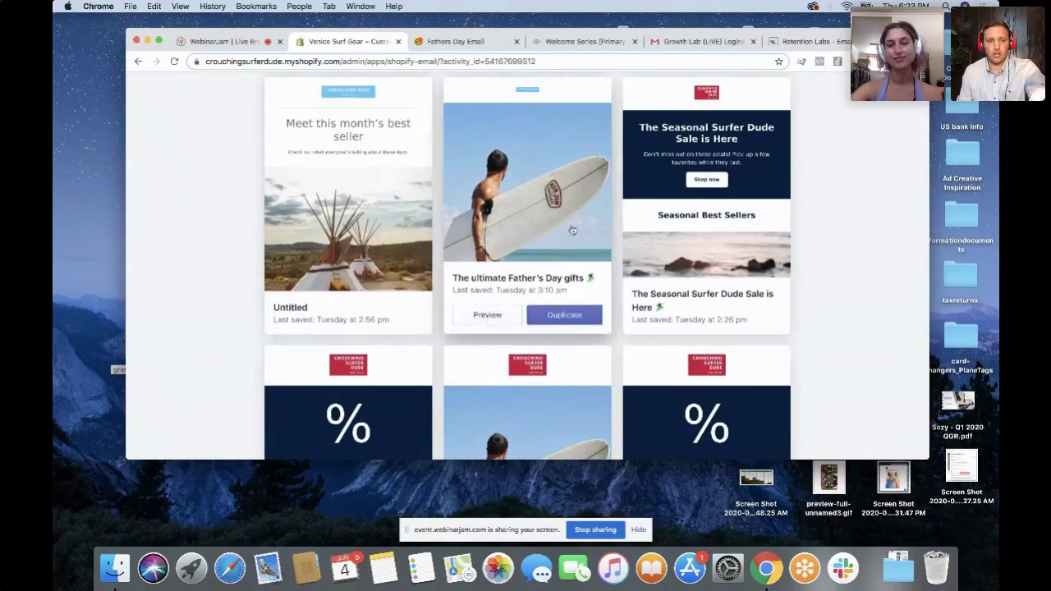
scroll(570, 228, "up", 2)
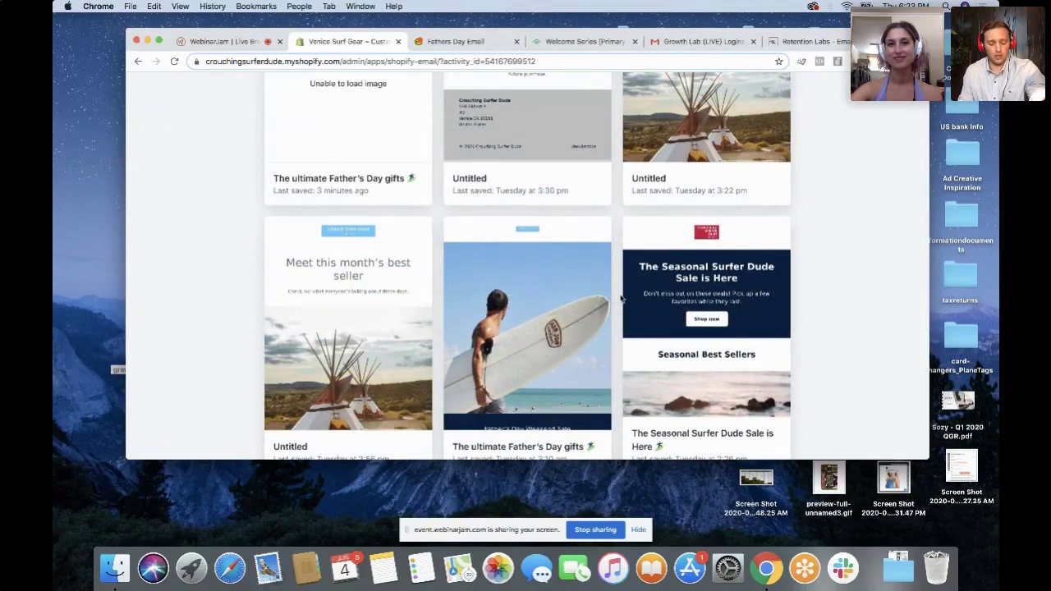
scroll(620, 299, "up", 5)
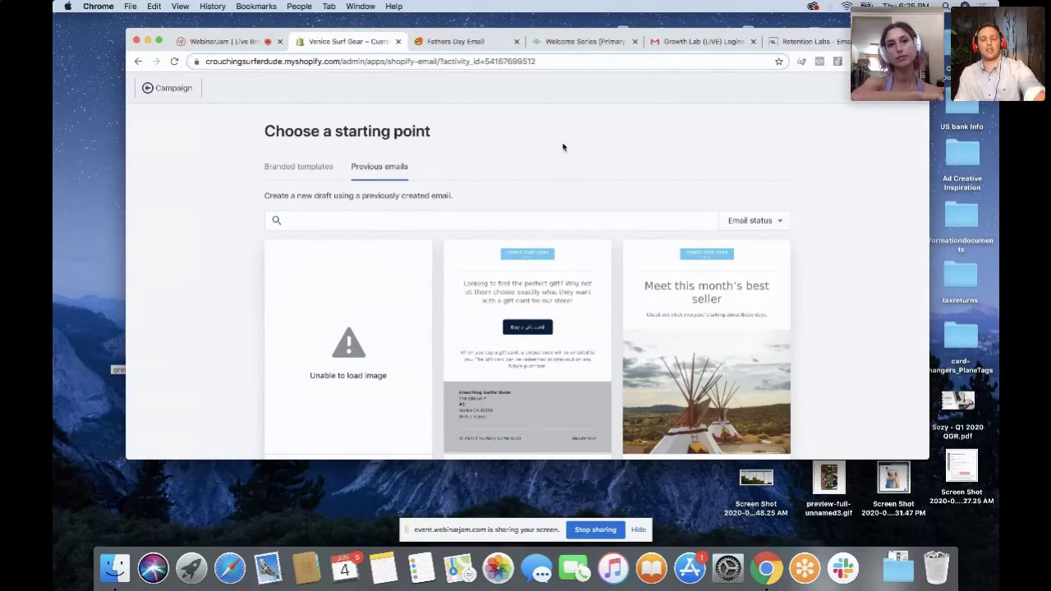
Switch to Klaviyo, review the Welcome Series [Primary List] flow from its trigger to the exit, and go to the flows overview.
left_click(584, 41)
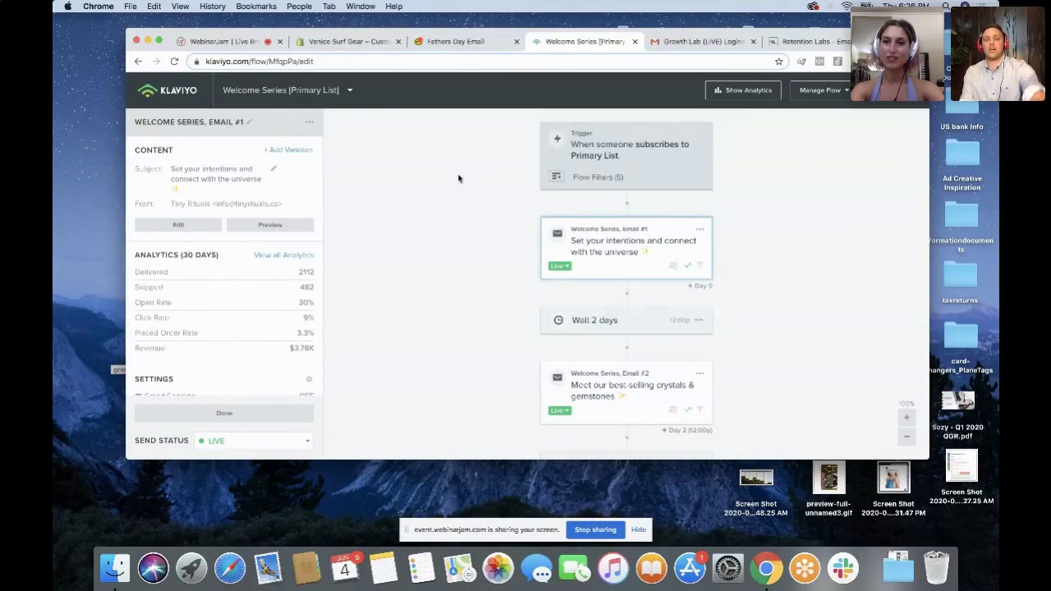
scroll(458, 179, "down", 15)
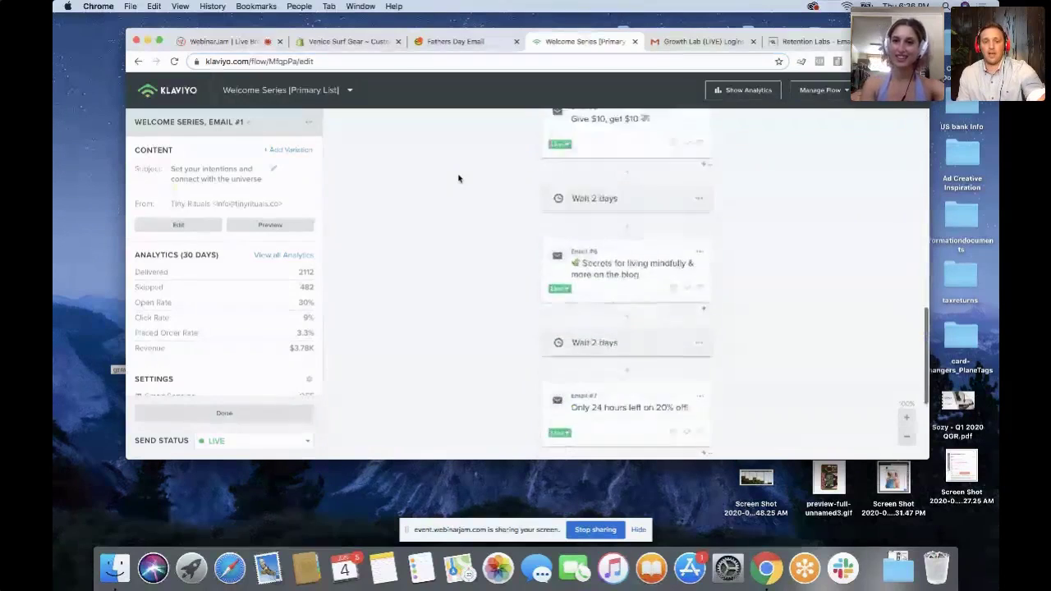
scroll(458, 178, "down", 3)
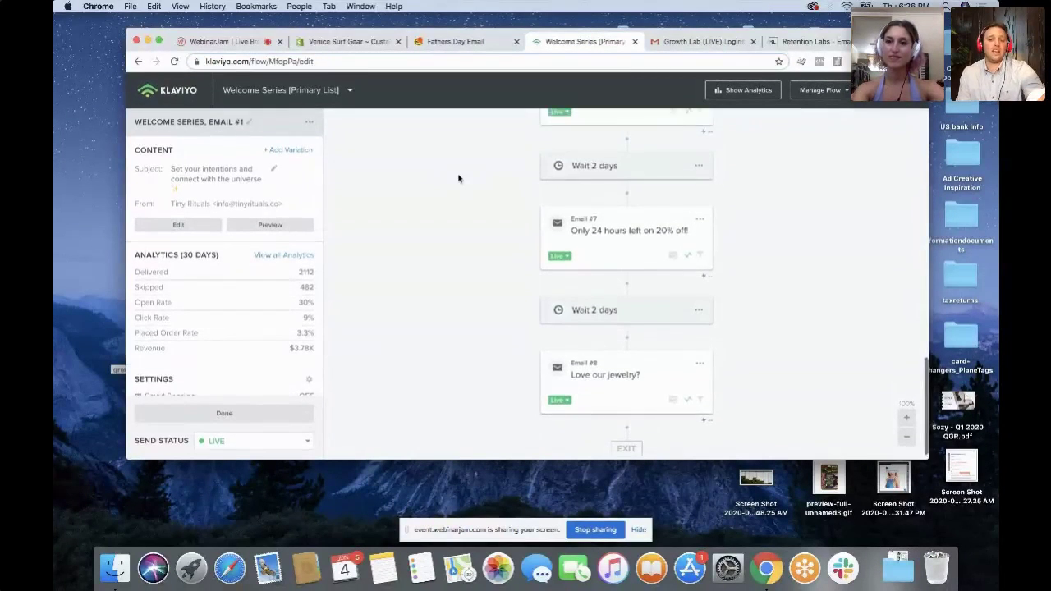
scroll(458, 178, "up", 18)
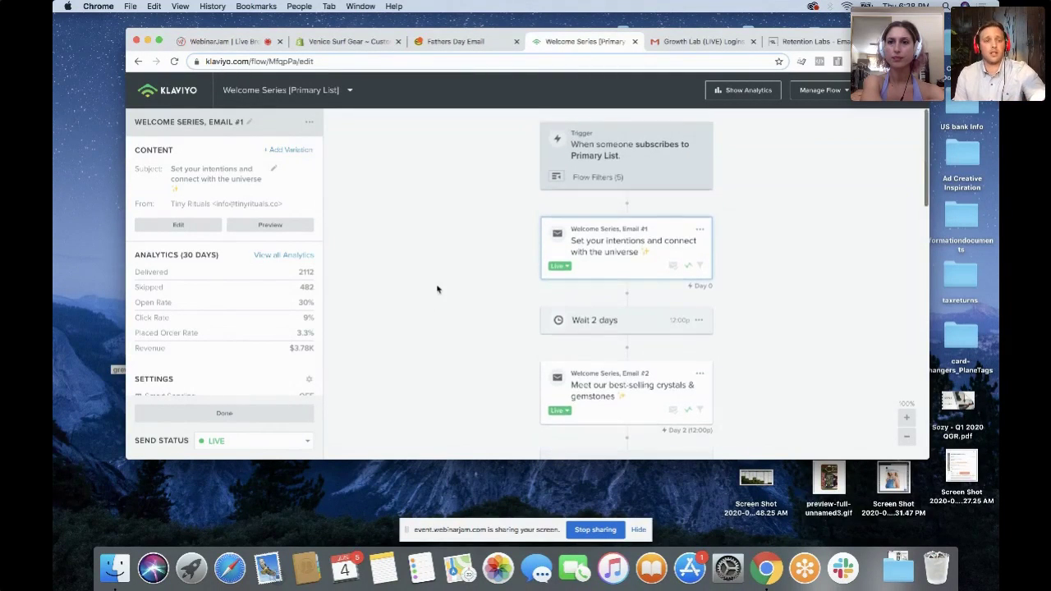
left_click(168, 96)
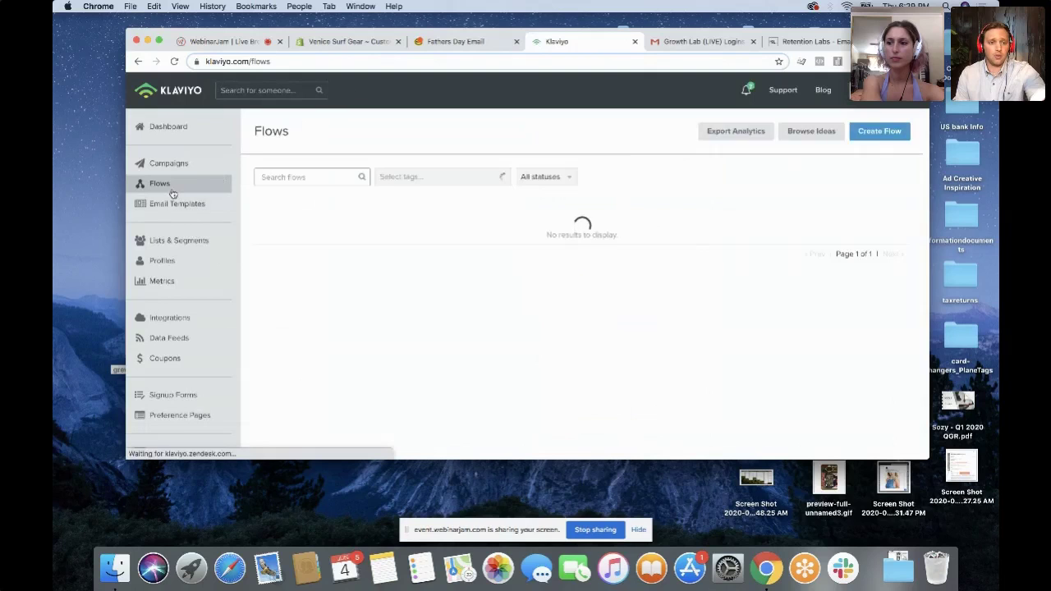
Start creating a flow and look through the prebuilt flow templates, such as Abandoned Cart Reminder, Browse Abandonment and Welcome Series.
left_click(877, 133)
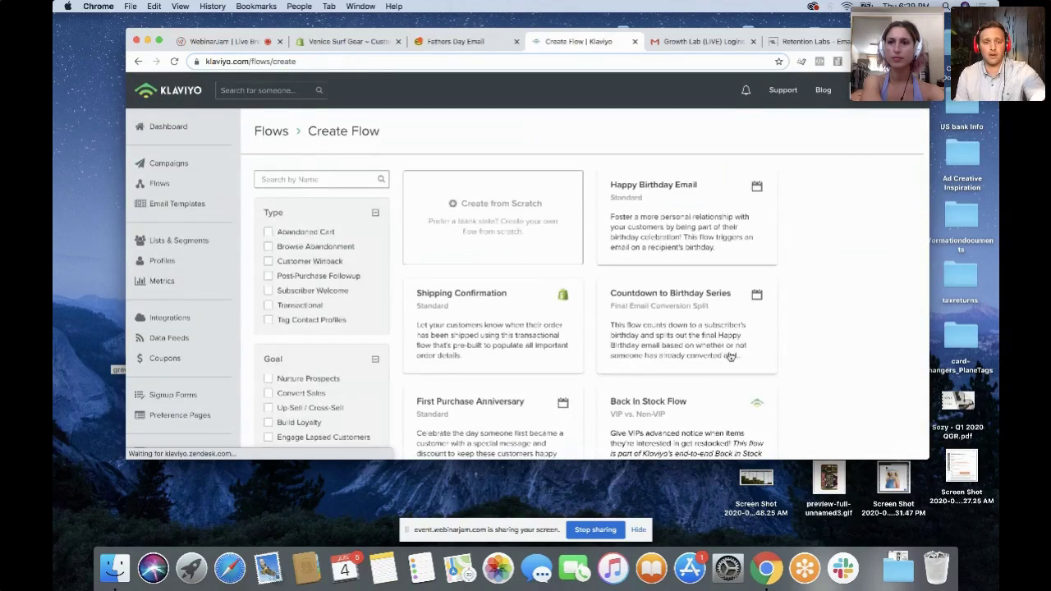
scroll(730, 357, "down", 3)
scroll(730, 357, "down", 5)
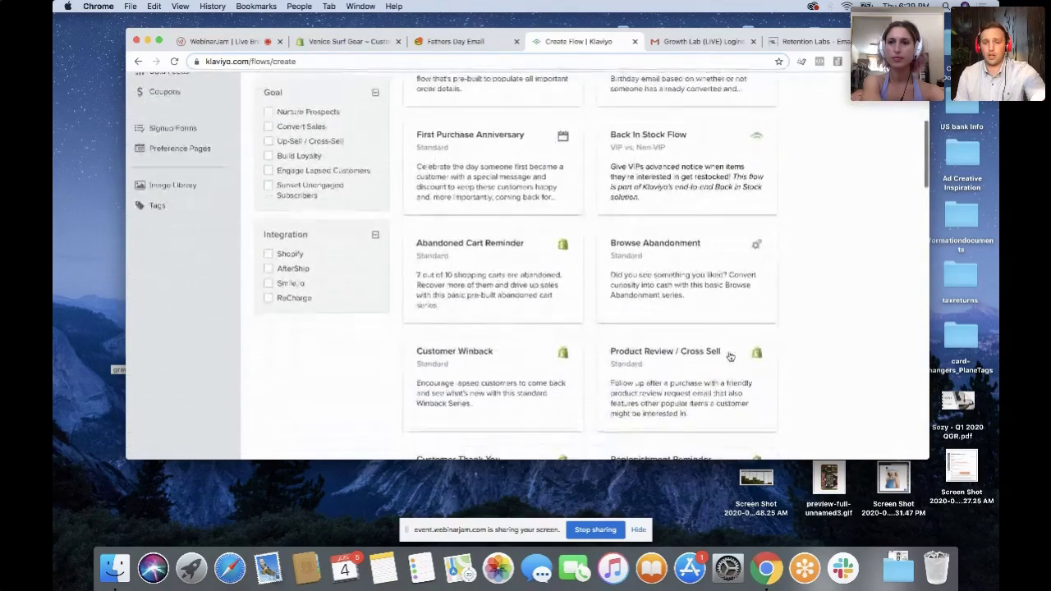
scroll(730, 356, "up", 8)
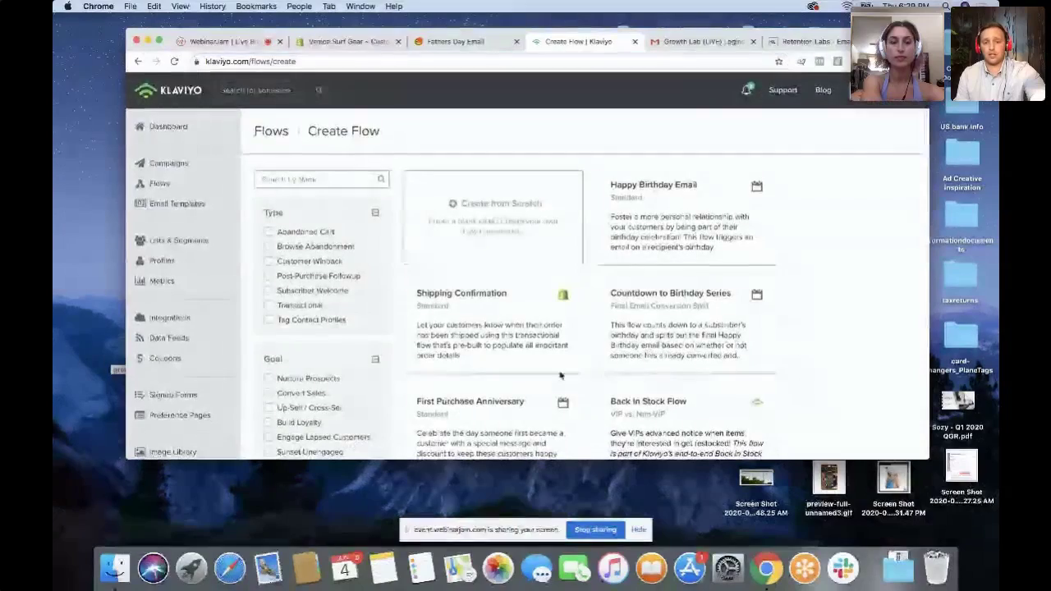
scroll(657, 400, "down", 3)
scroll(657, 400, "down", 10)
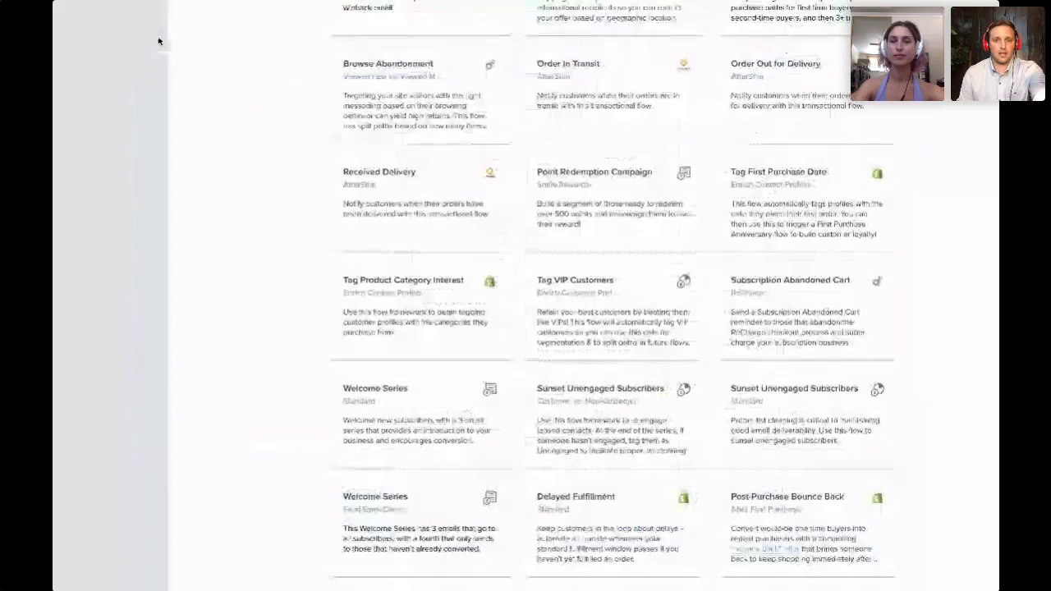
scroll(516, 206, "up", 10)
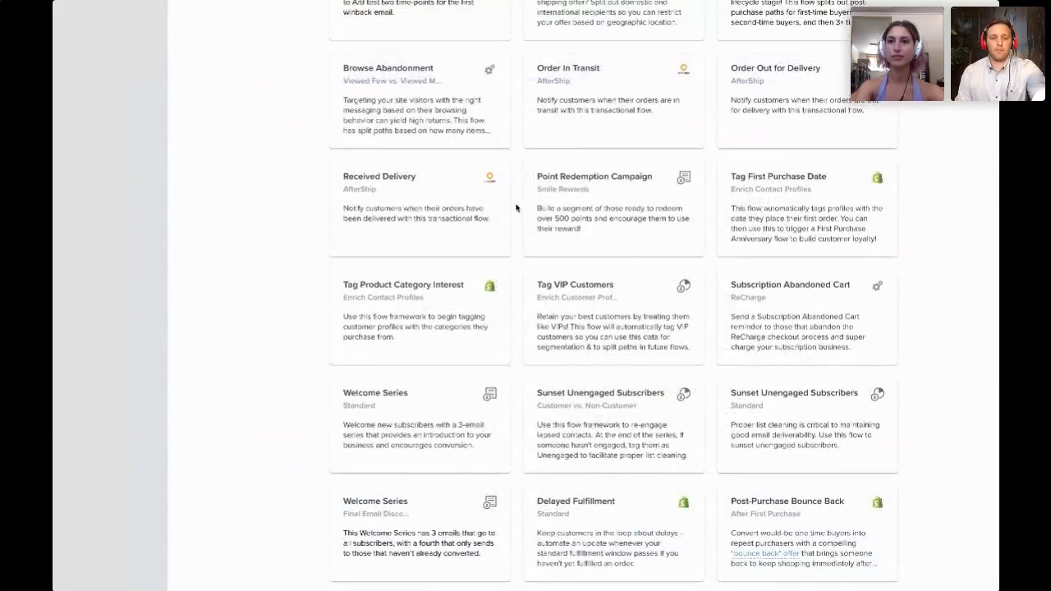
scroll(599, 345, "down", 5)
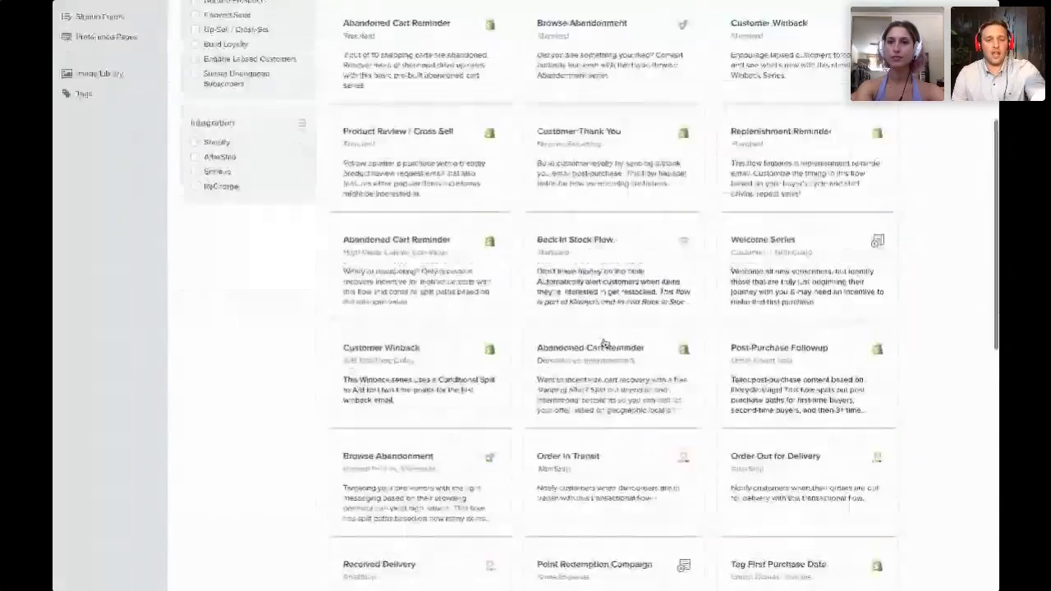
scroll(605, 344, "down", 4)
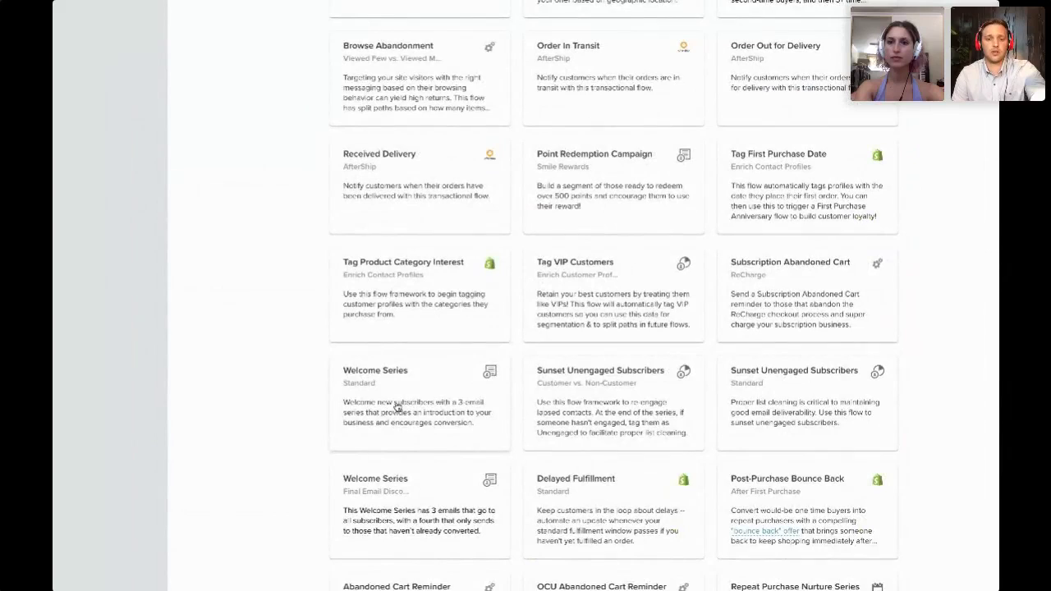
scroll(398, 407, "up", 4)
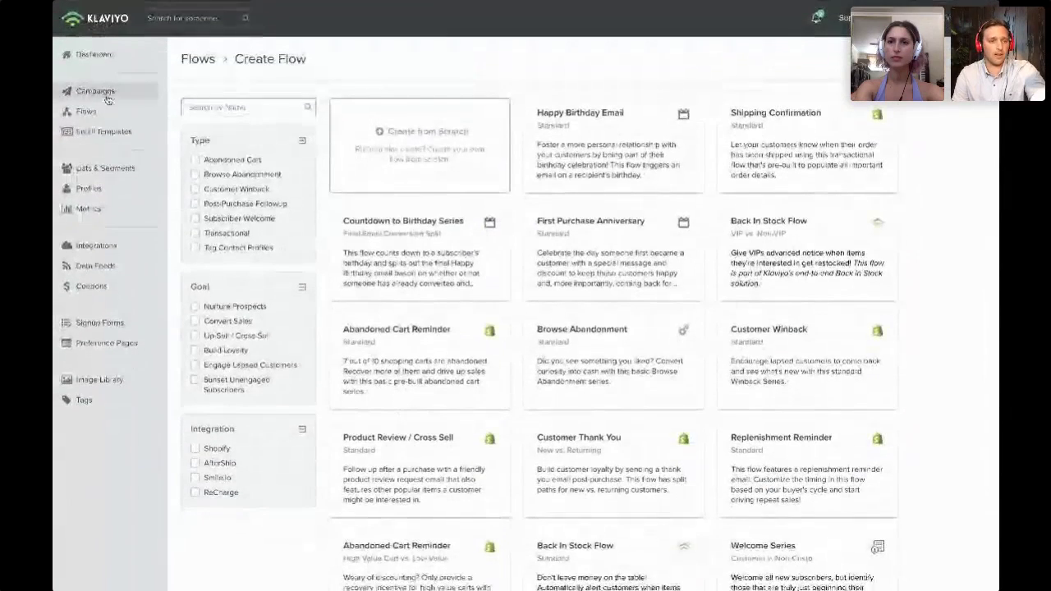
Return to the existing flows, look through both pages of the list and open the Welcome Series [Primary List] flow.
left_click(101, 112)
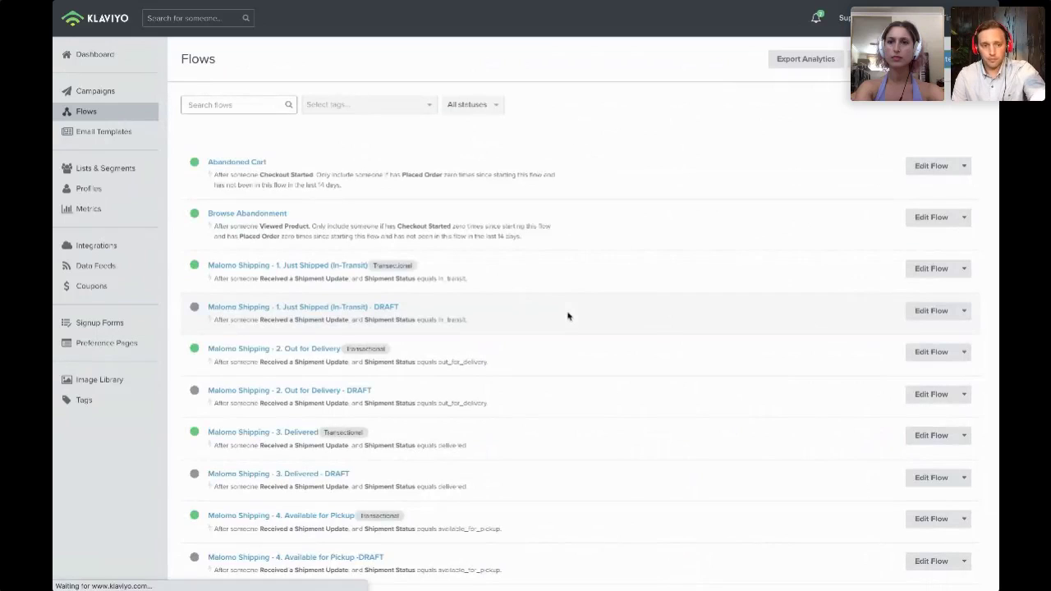
scroll(567, 316, "down", 3)
scroll(567, 311, "up", 3)
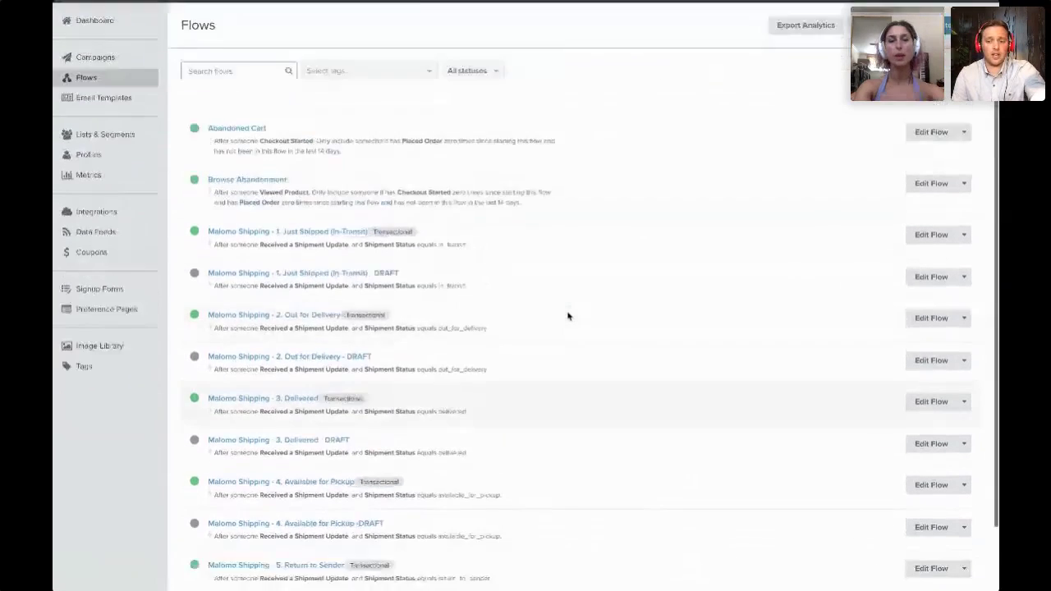
scroll(566, 309, "down", 3)
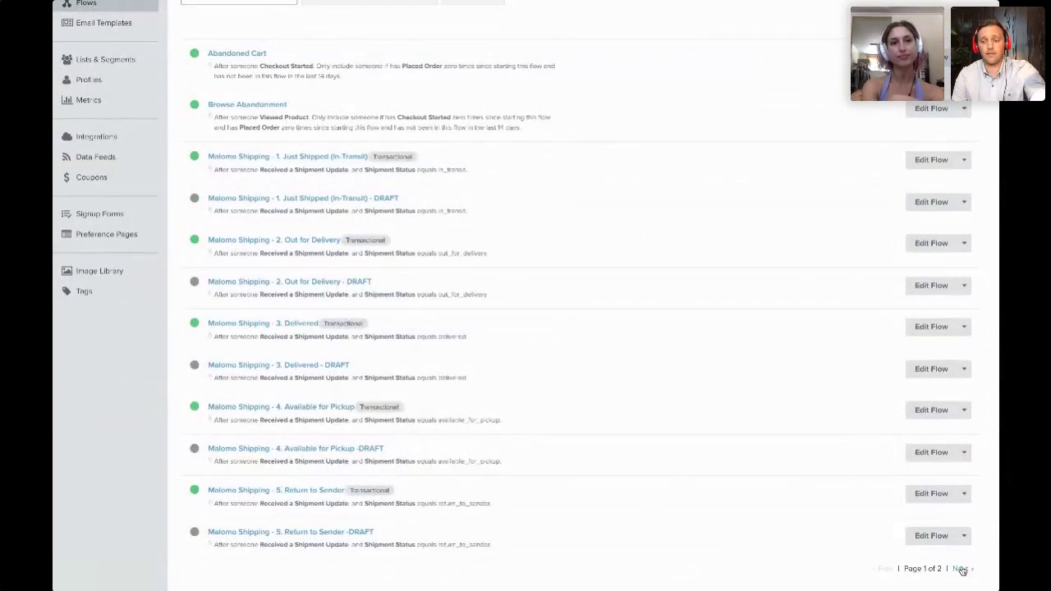
left_click(962, 570)
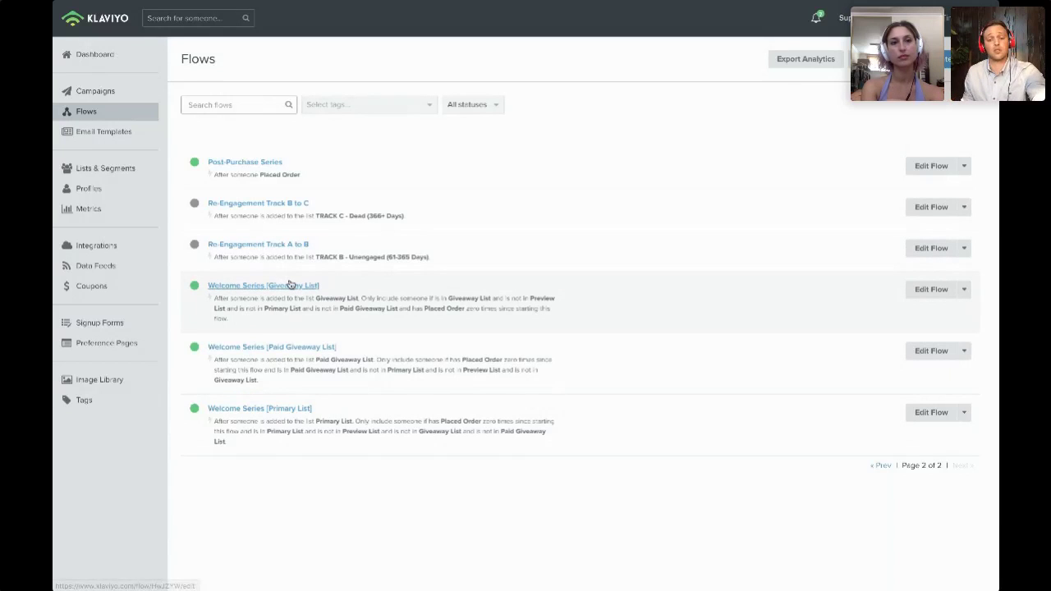
left_click(260, 415)
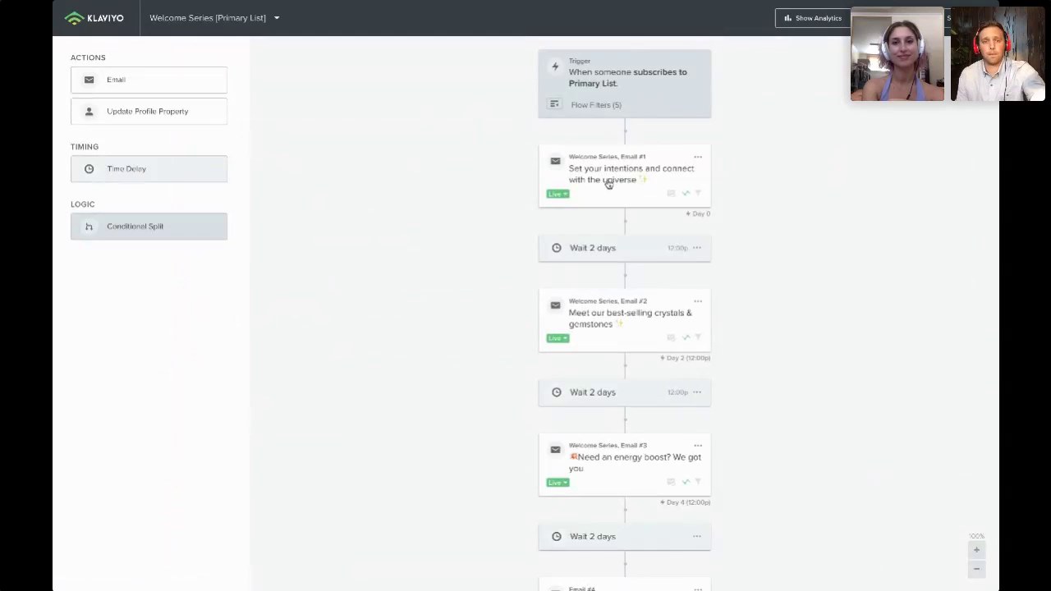
Open the flow's trigger setup and review all flow filters, from the Placed Order condition to the list exclusions.
left_click(631, 87)
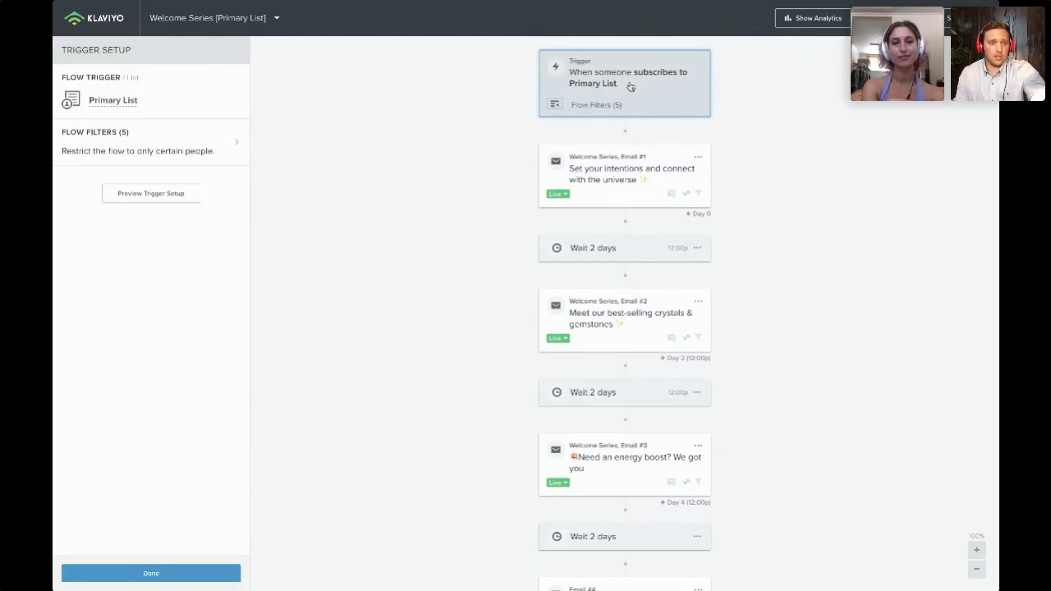
left_click(218, 143)
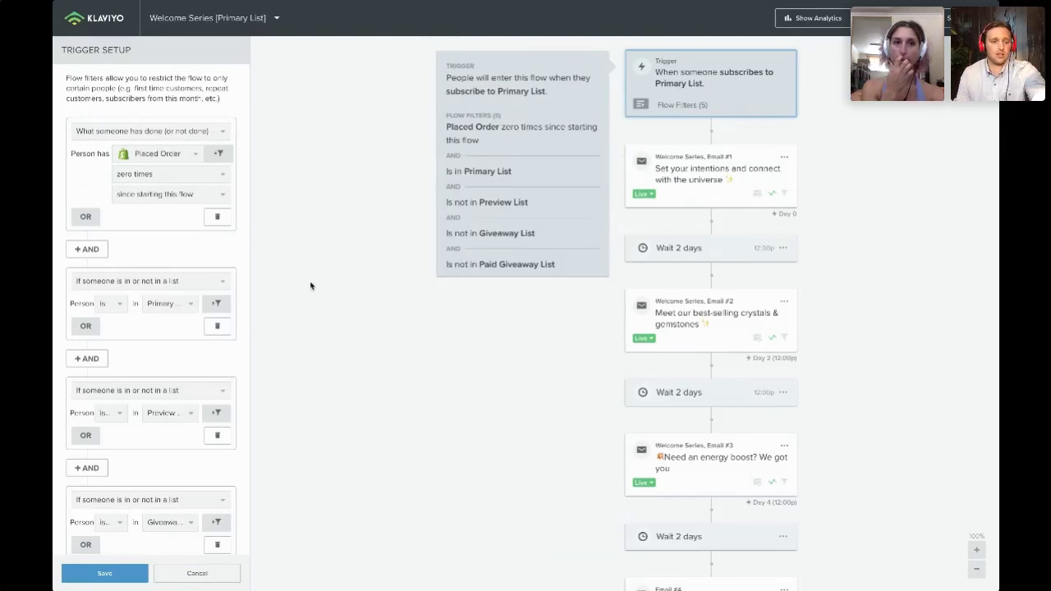
scroll(188, 295, "down", 1)
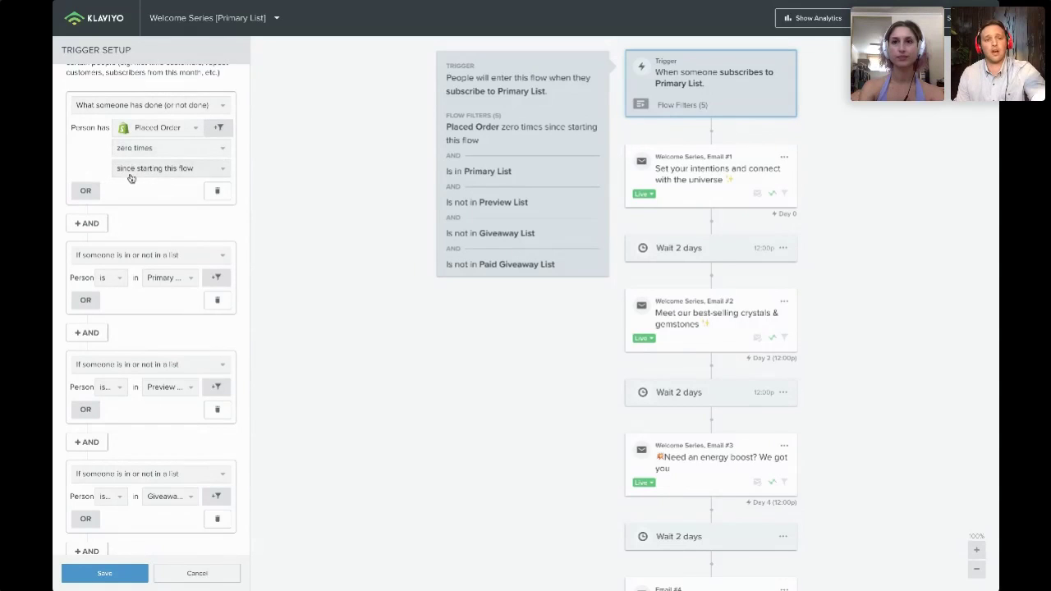
scroll(179, 188, "up", 1)
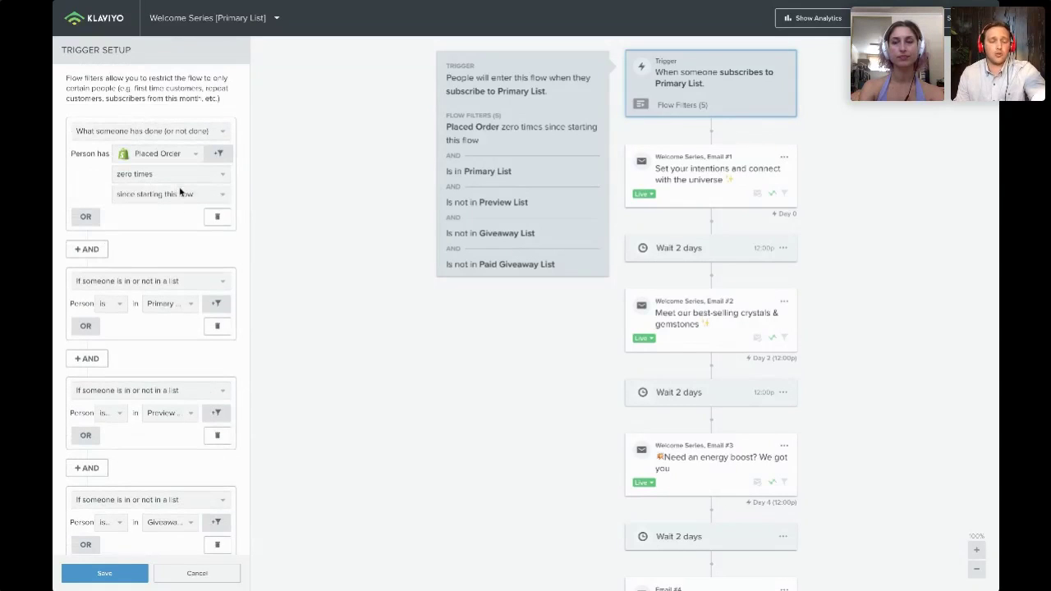
scroll(147, 228, "down", 5)
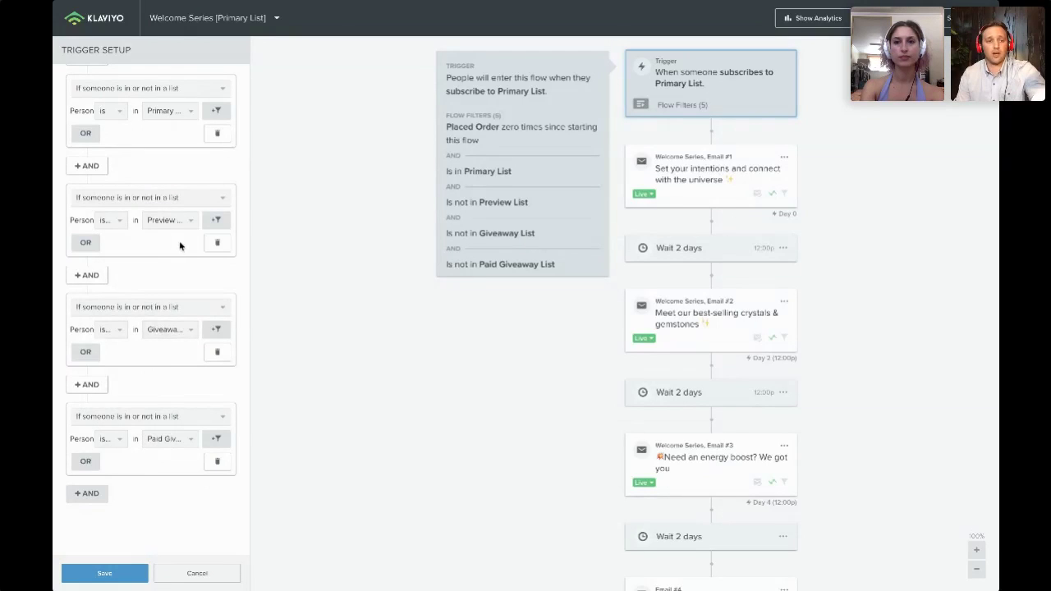
scroll(175, 319, "up", 3)
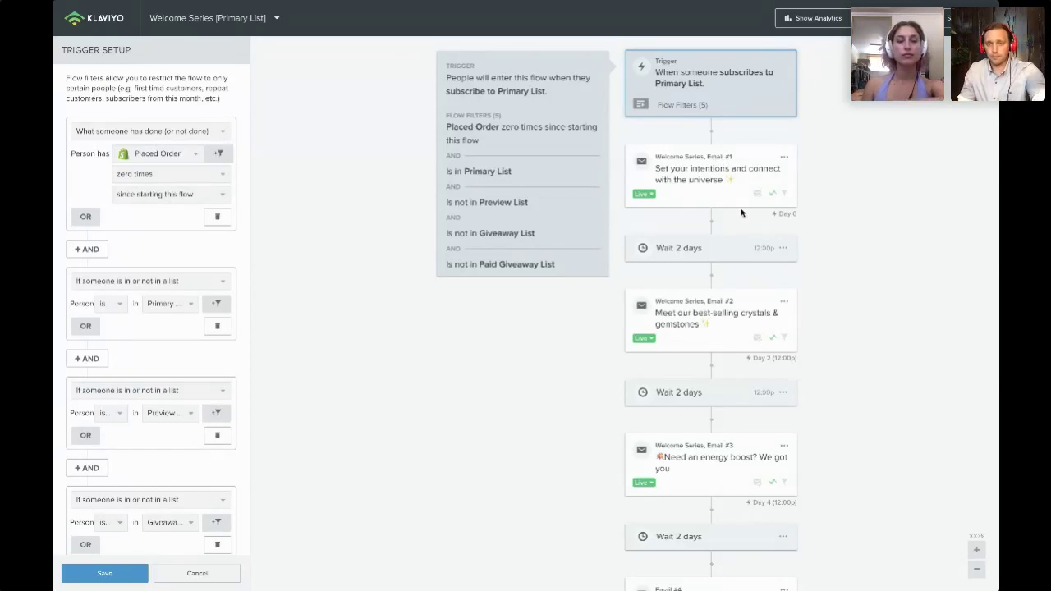
Preview Welcome Series, Email #1 and examine its welcome banner, first-order discount offer and bracelet product grid.
left_click(690, 177)
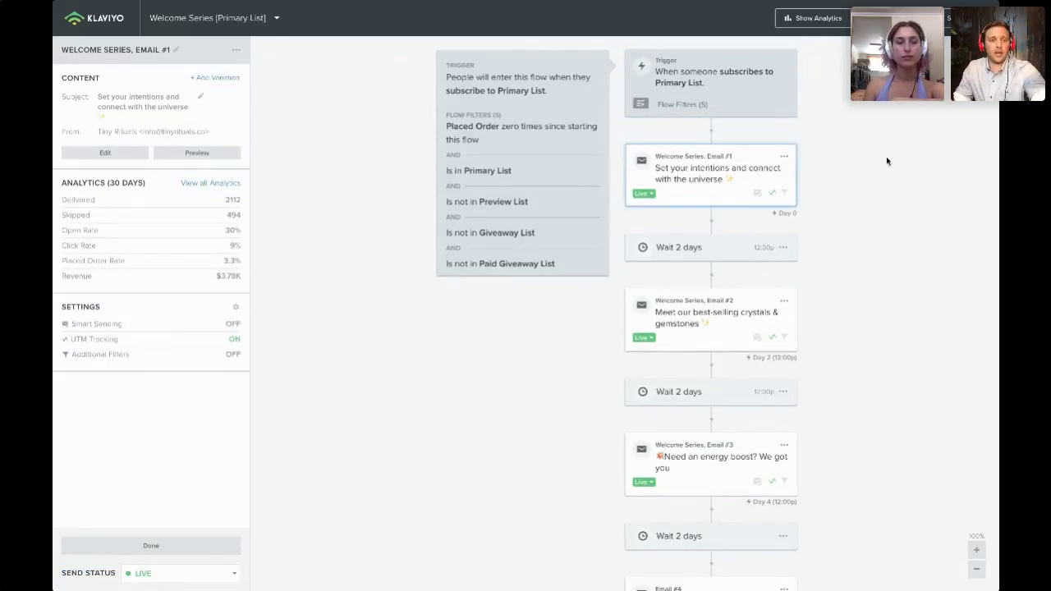
left_click(197, 153)
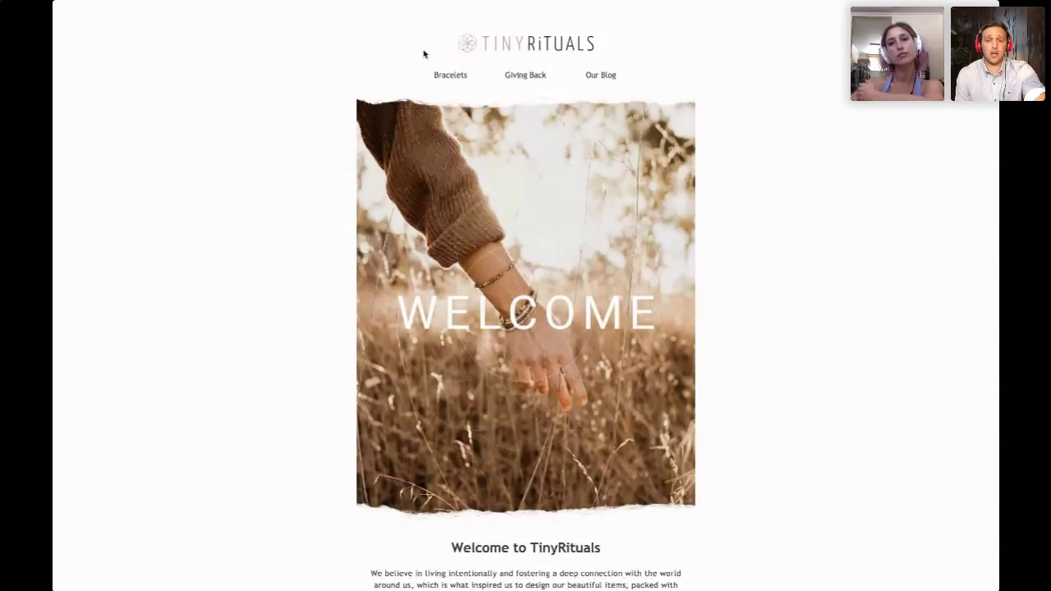
mouse_move(535, 3)
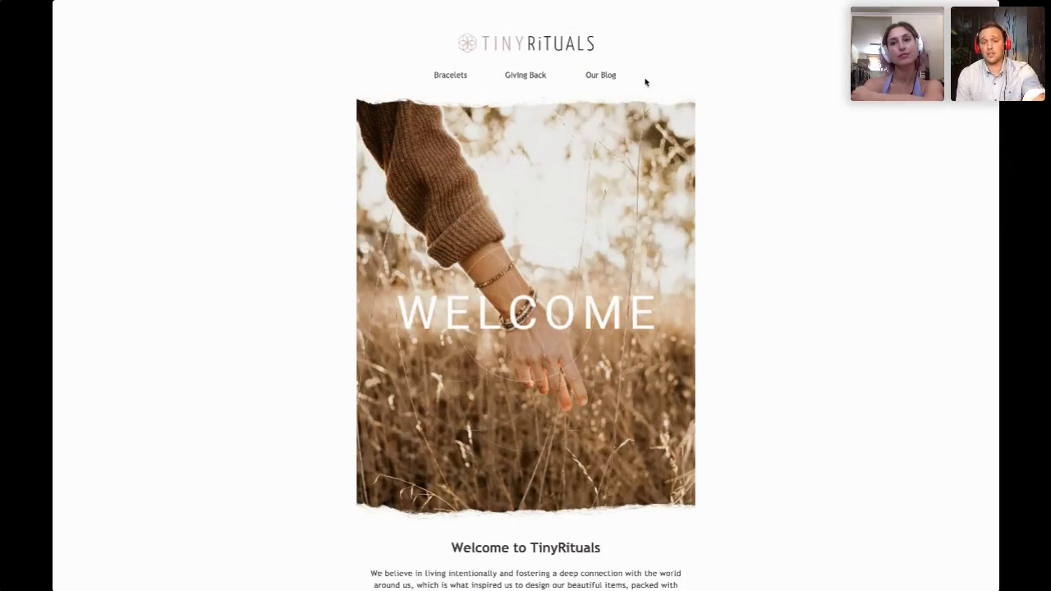
scroll(474, 303, "down", 3)
scroll(474, 303, "up", 2)
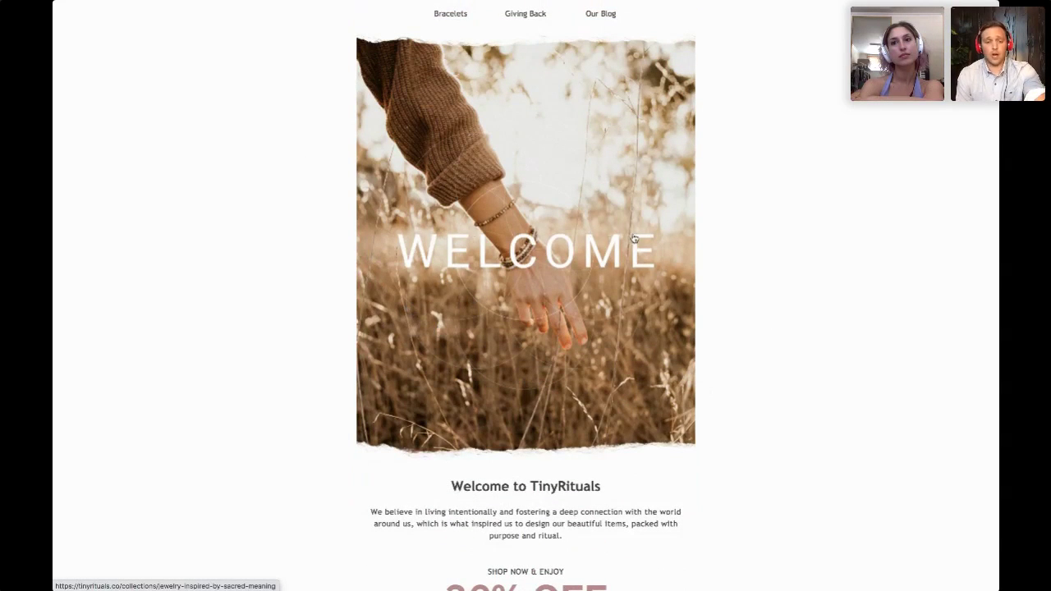
scroll(634, 239, "down", 2)
scroll(634, 239, "down", 2)
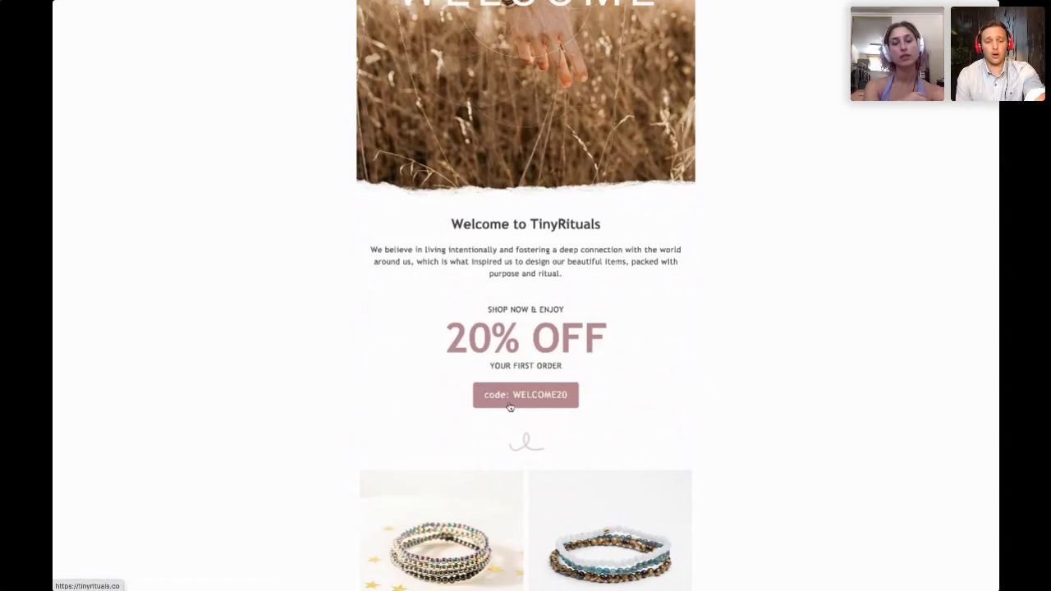
scroll(493, 396, "down", 3)
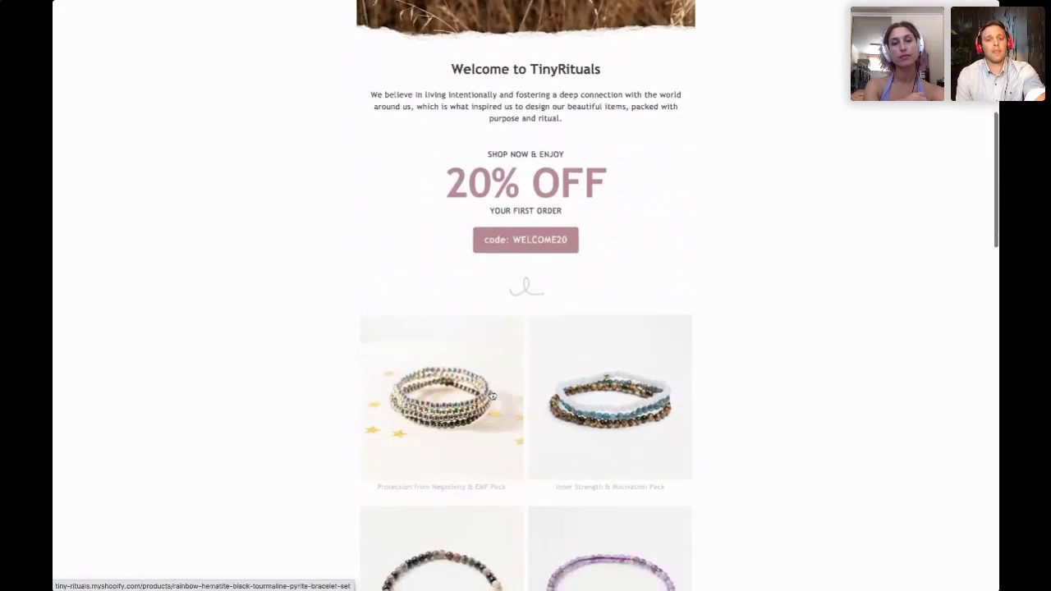
scroll(492, 396, "down", 2)
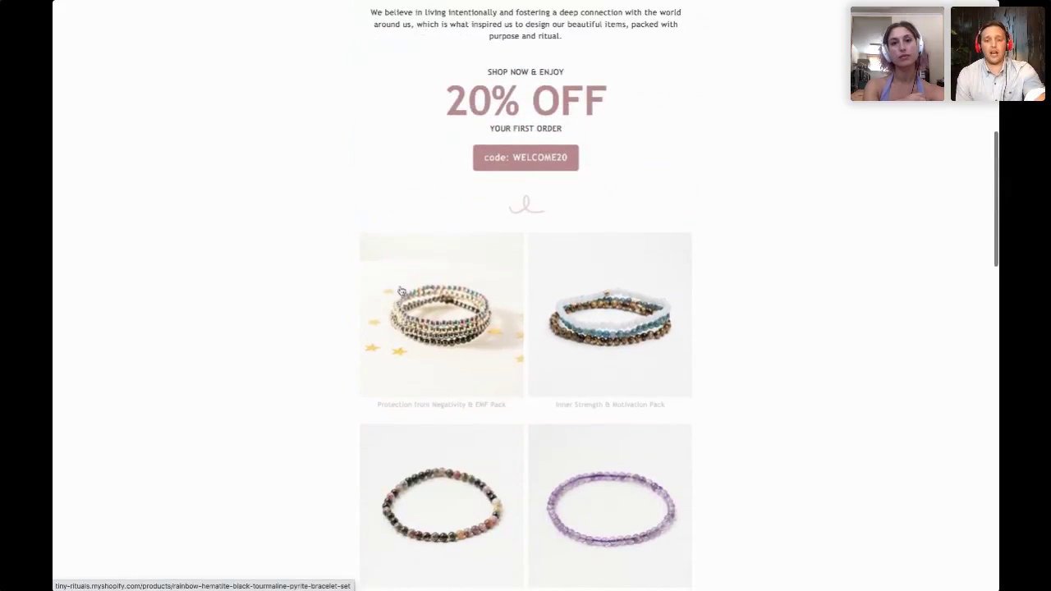
scroll(576, 376, "down", 2)
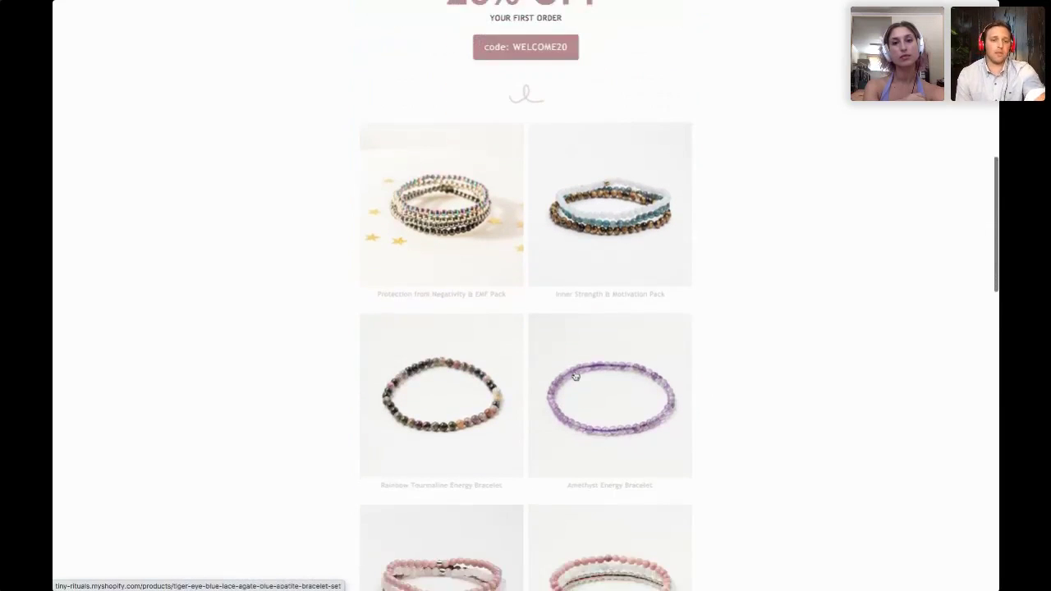
scroll(575, 376, "down", 2)
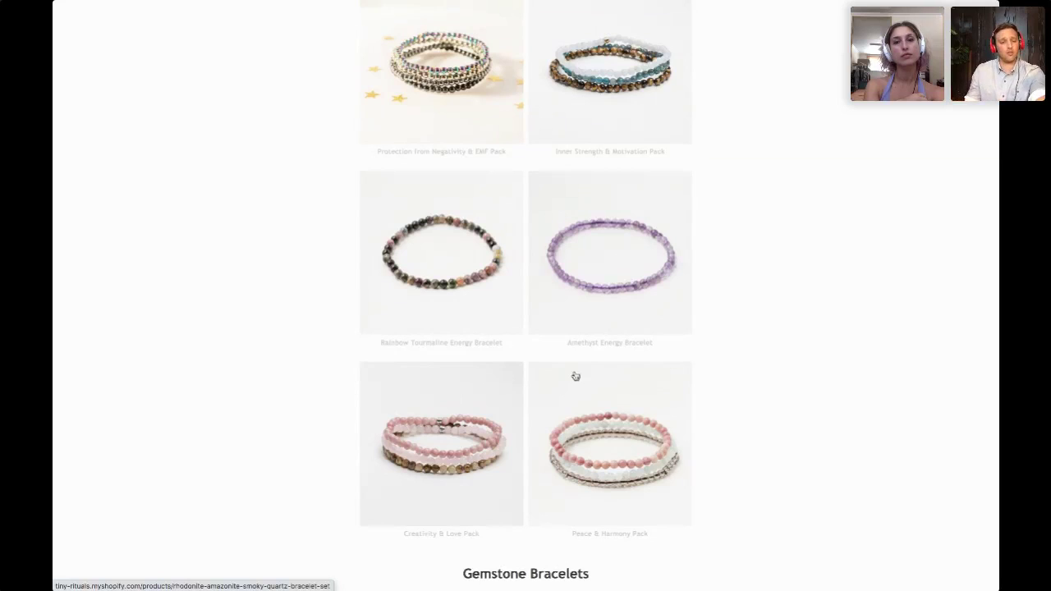
scroll(573, 375, "up", 3)
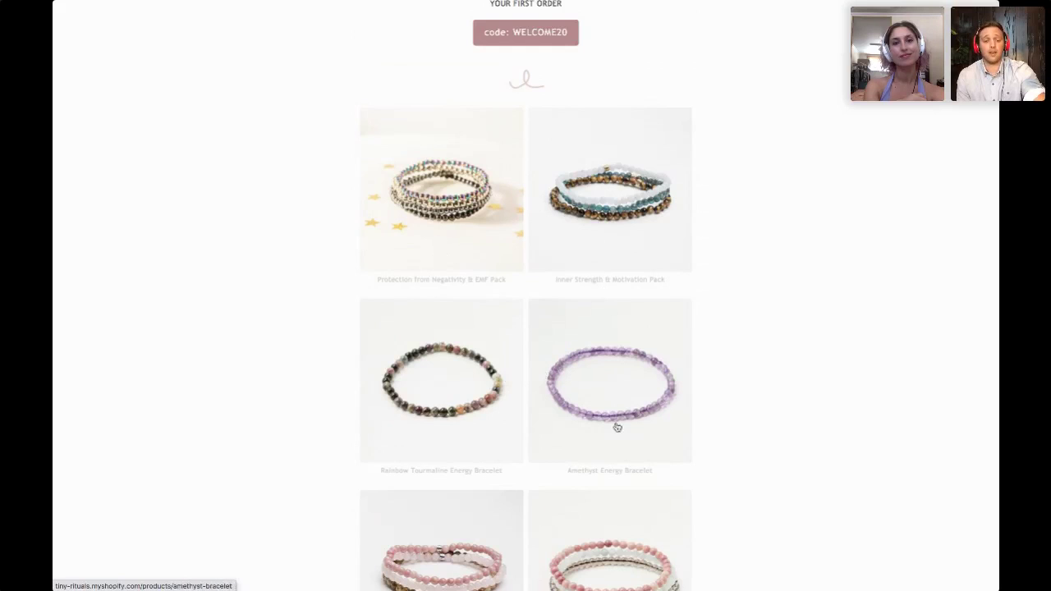
Examine the rest of the email preview, from the Gemstone Bracelets text and donation banner to the Instagram photos, app links and footer.
scroll(617, 424, "down", 3)
scroll(617, 427, "down", 5)
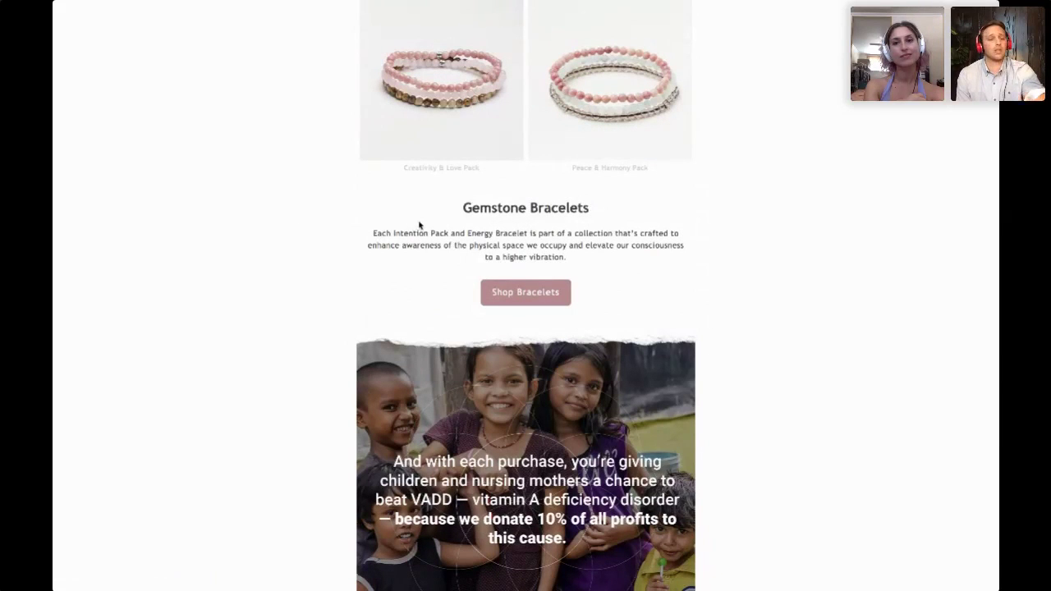
scroll(419, 225, "down", 2)
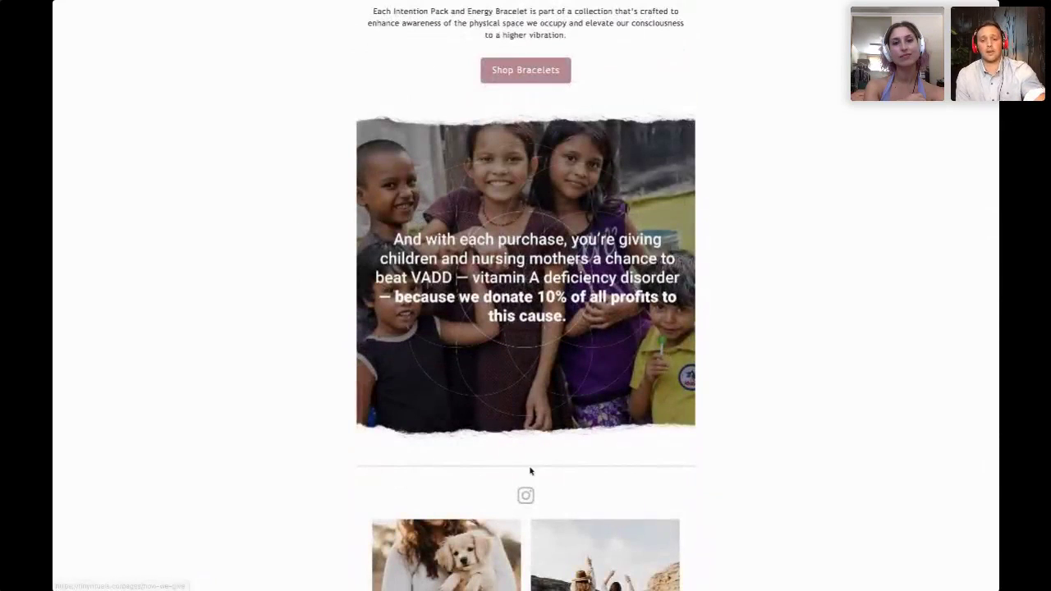
scroll(531, 472, "down", 3)
scroll(504, 471, "down", 3)
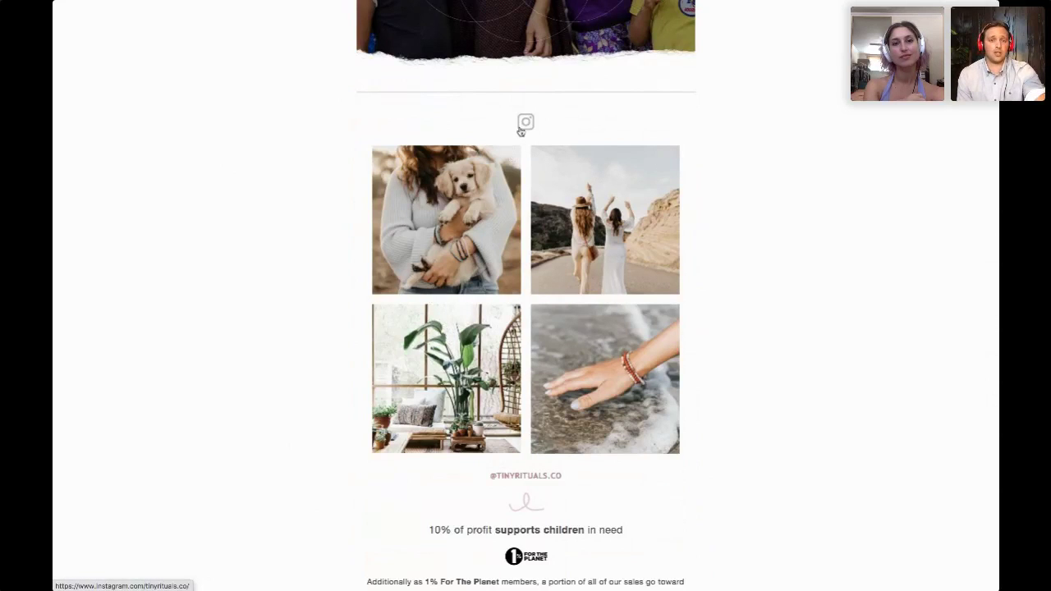
scroll(522, 134, "down", 3)
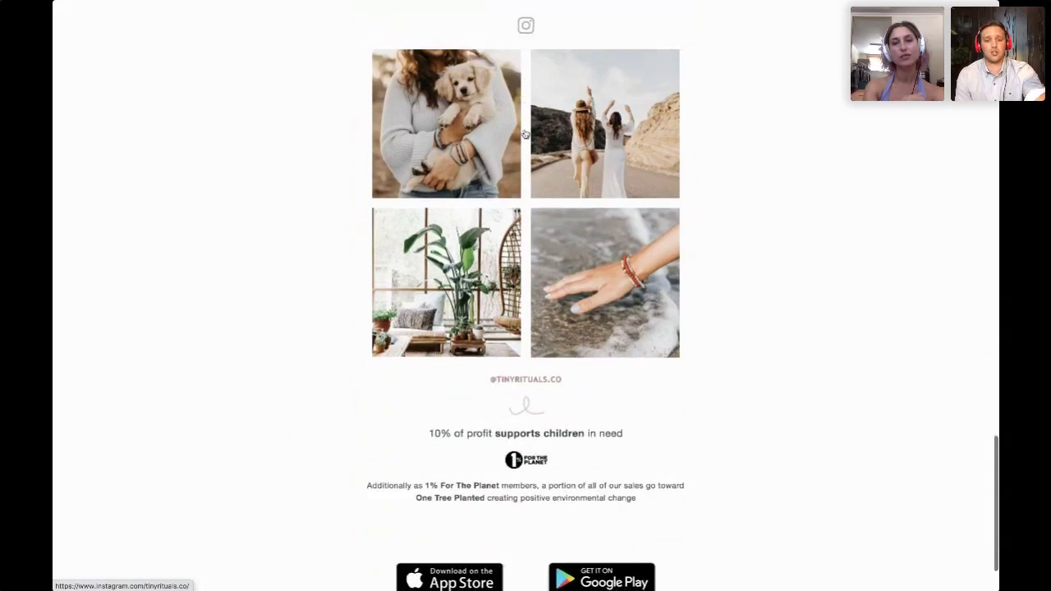
scroll(524, 133, "down", 1)
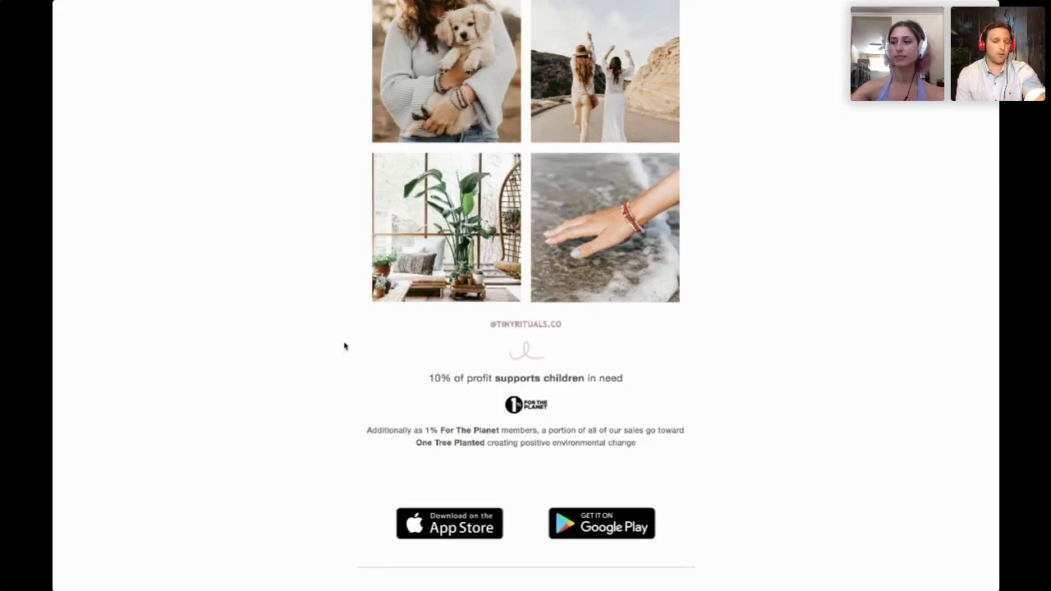
scroll(344, 345, "down", 1)
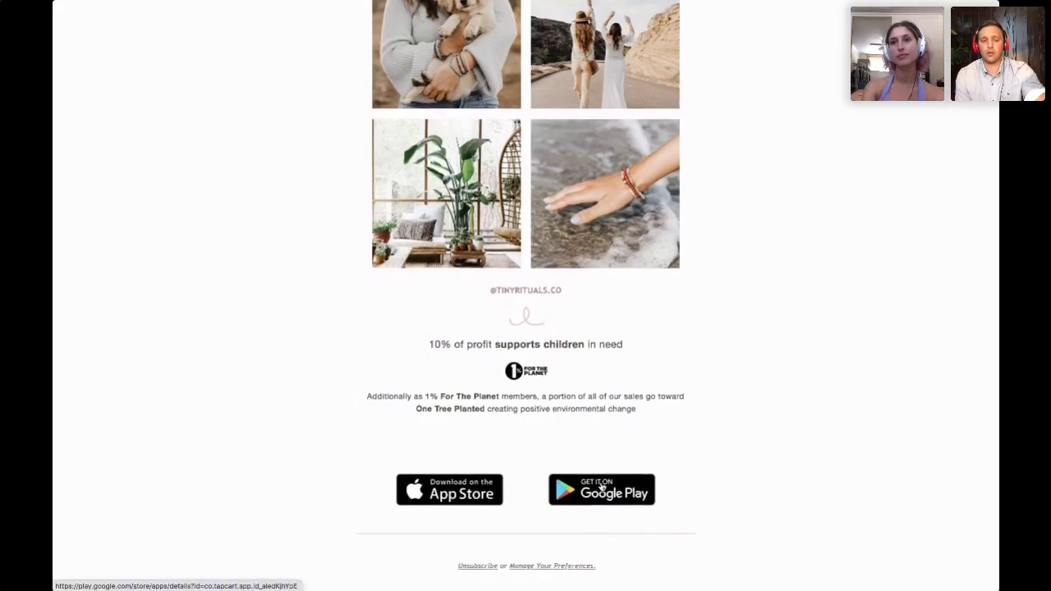
Return to the start of the Email #1 preview and recheck its welcome banner and 20% OFF first-order offer.
scroll(602, 488, "up", 4)
scroll(602, 488, "up", 10)
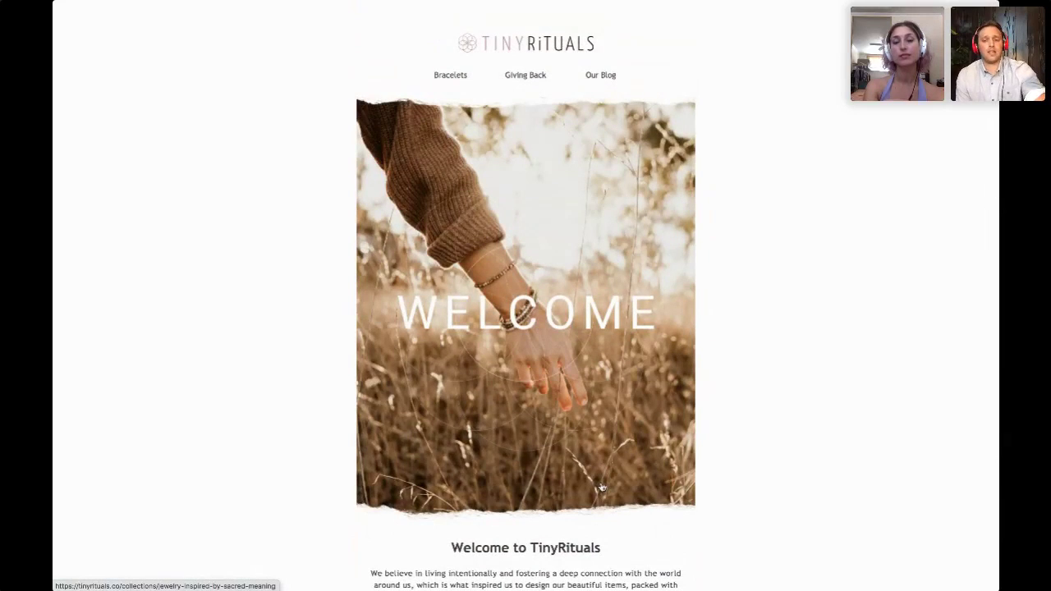
scroll(602, 488, "down", 3)
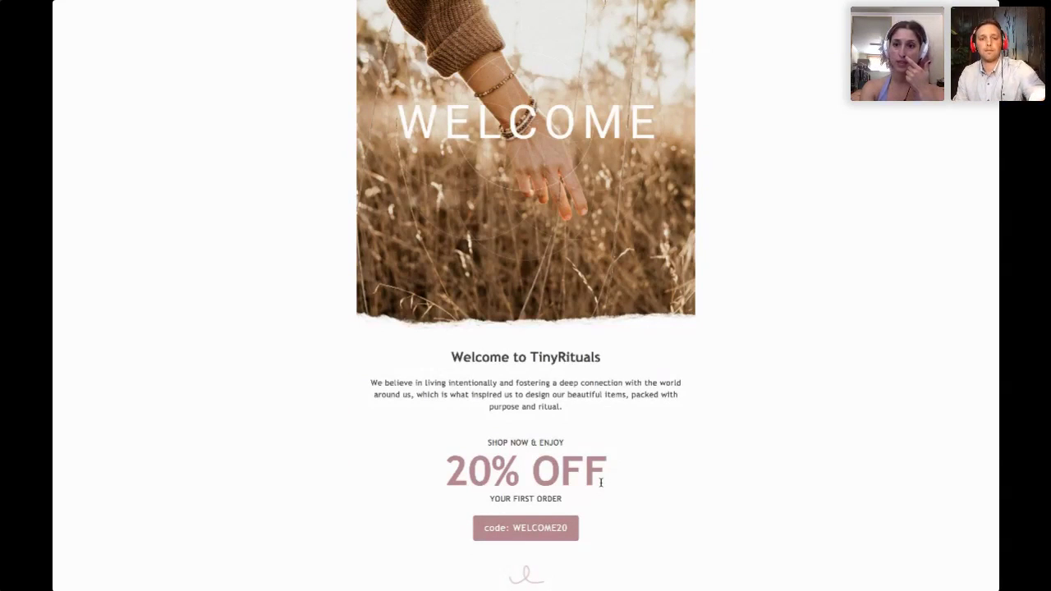
scroll(527, 510, "up", 3)
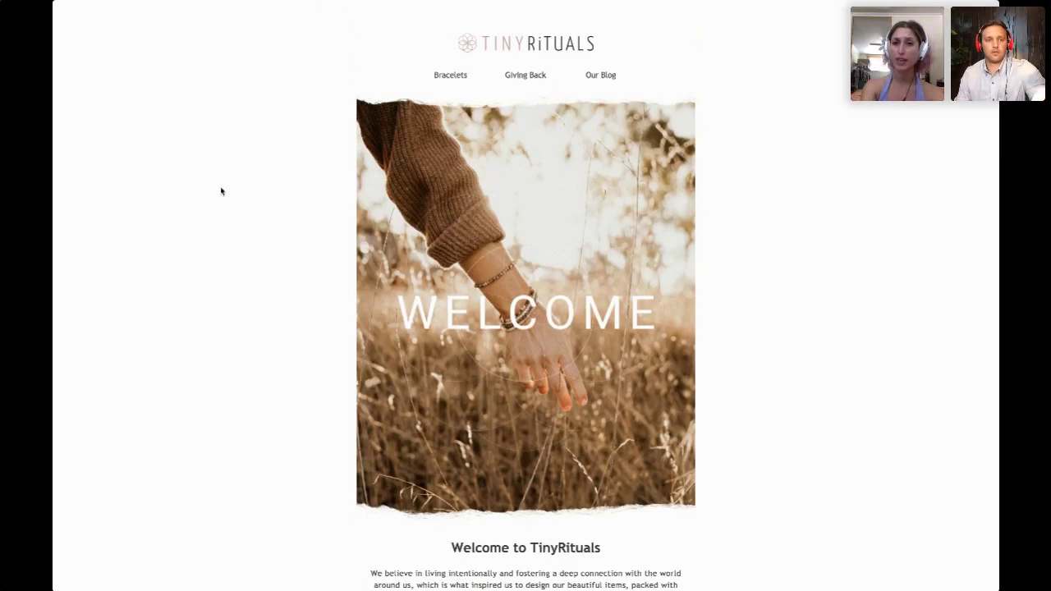
Leave the Email #1 preview and show the Welcome Series [Primary List] flow in full screen.
mouse_move(53, 4)
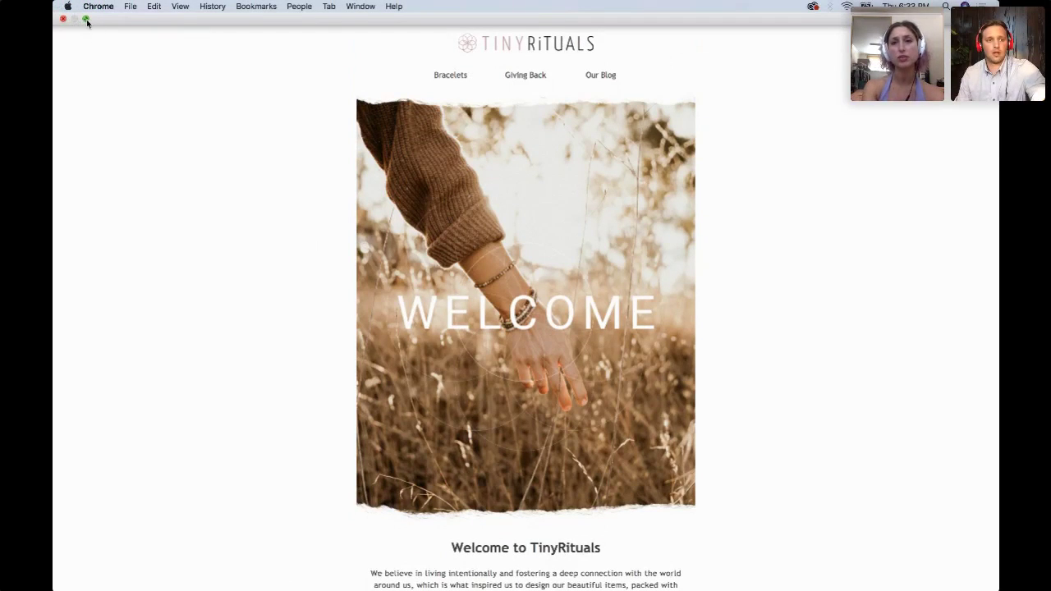
left_click(86, 19)
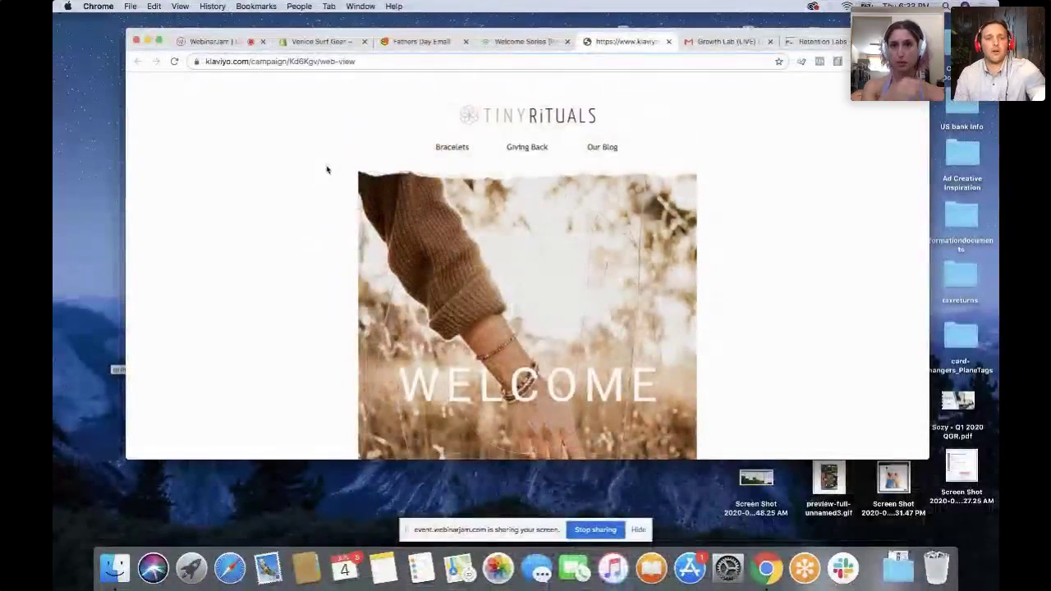
left_click(515, 43)
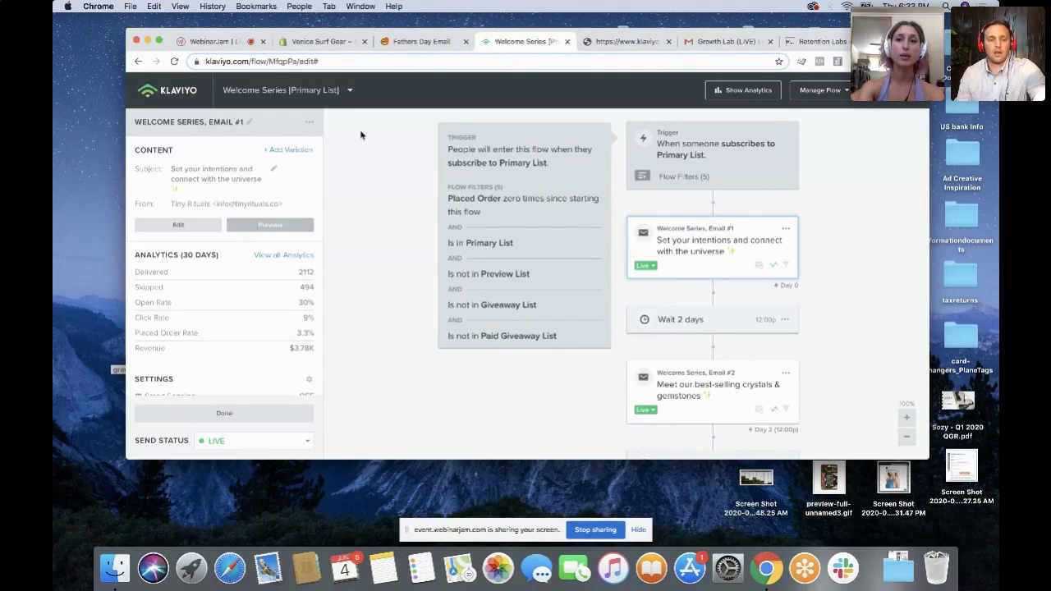
left_click(160, 41)
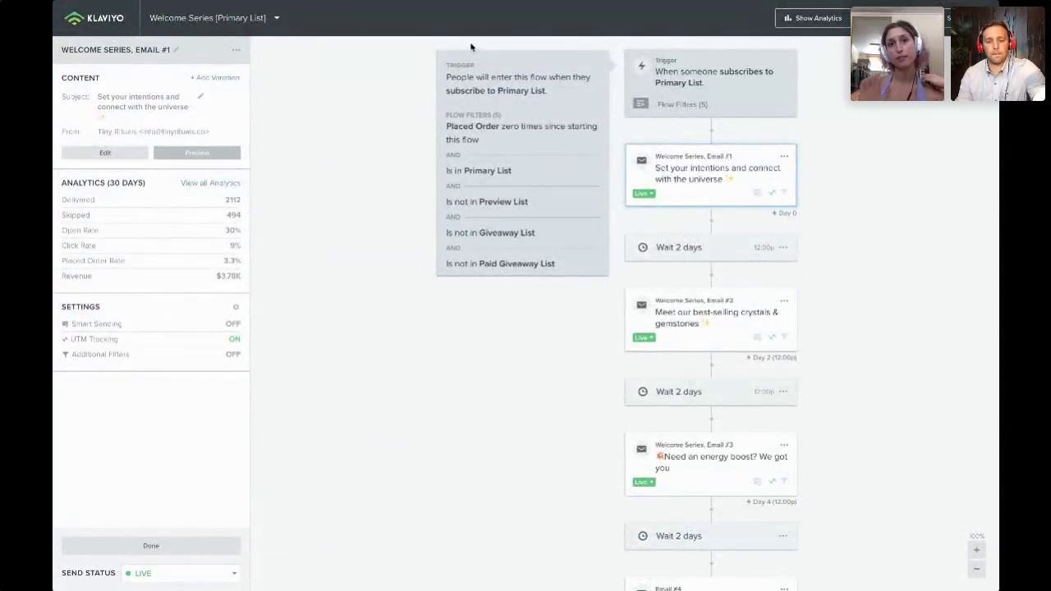
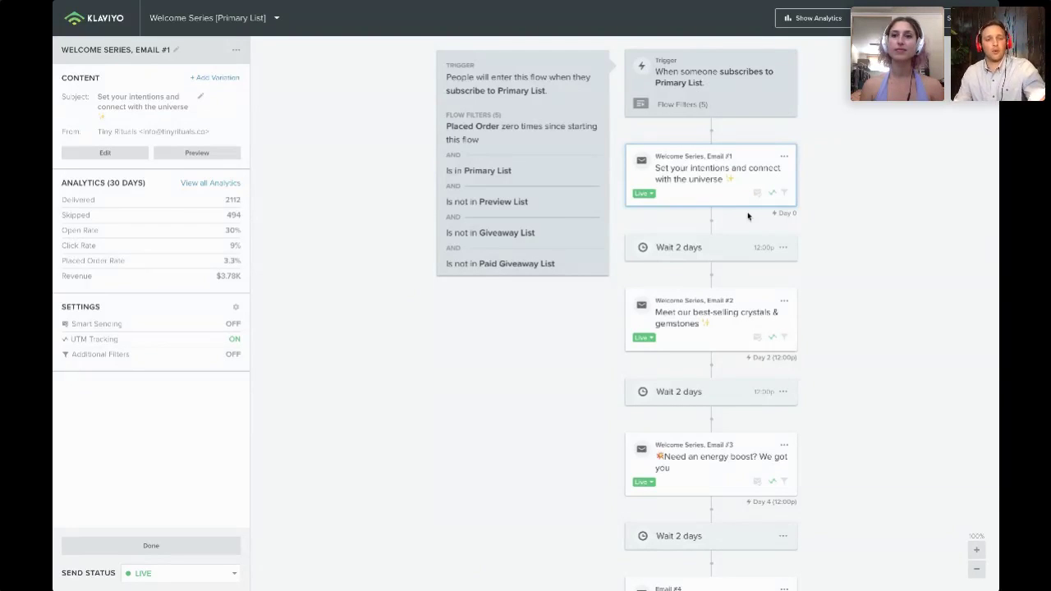
Look through the flow's sequence of emails and two-day waits, from the trigger and filters down to Email #7.
scroll(748, 216, "down", 8)
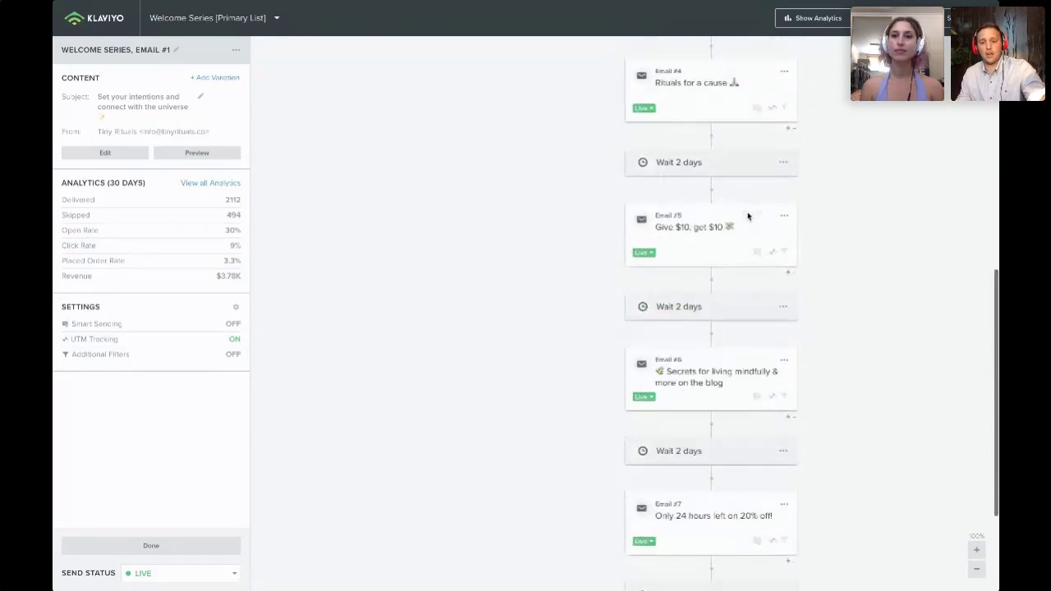
scroll(749, 216, "up", 8)
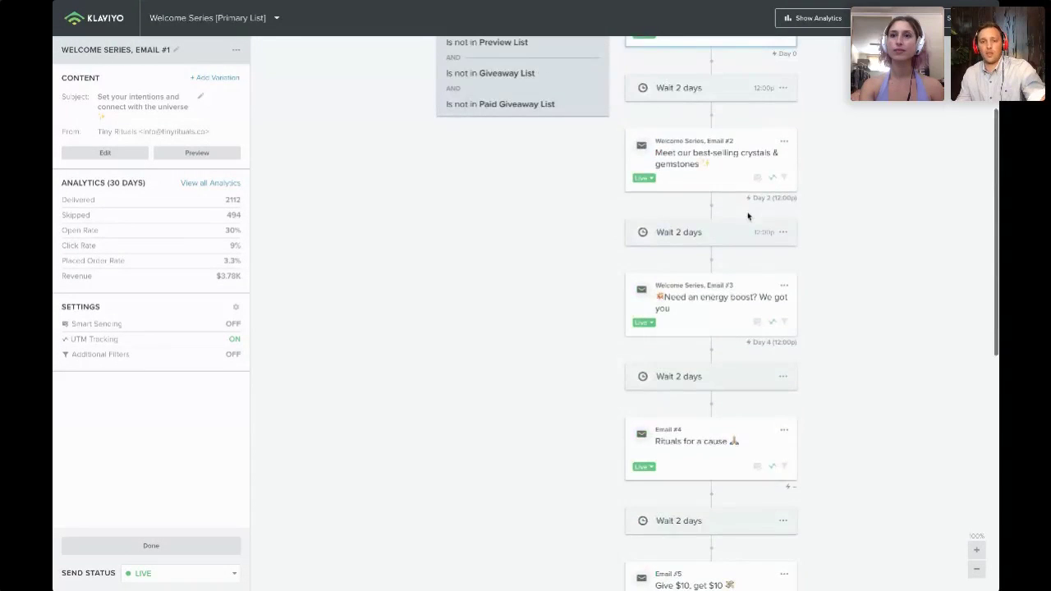
scroll(748, 216, "up", 1)
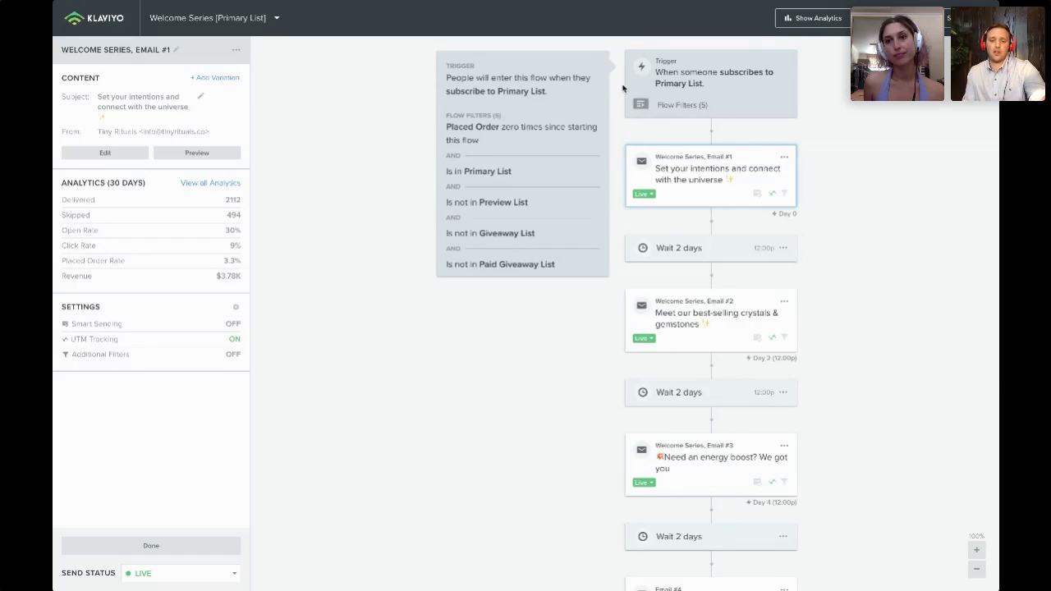
scroll(699, 256, "down", 3)
scroll(699, 256, "down", 2)
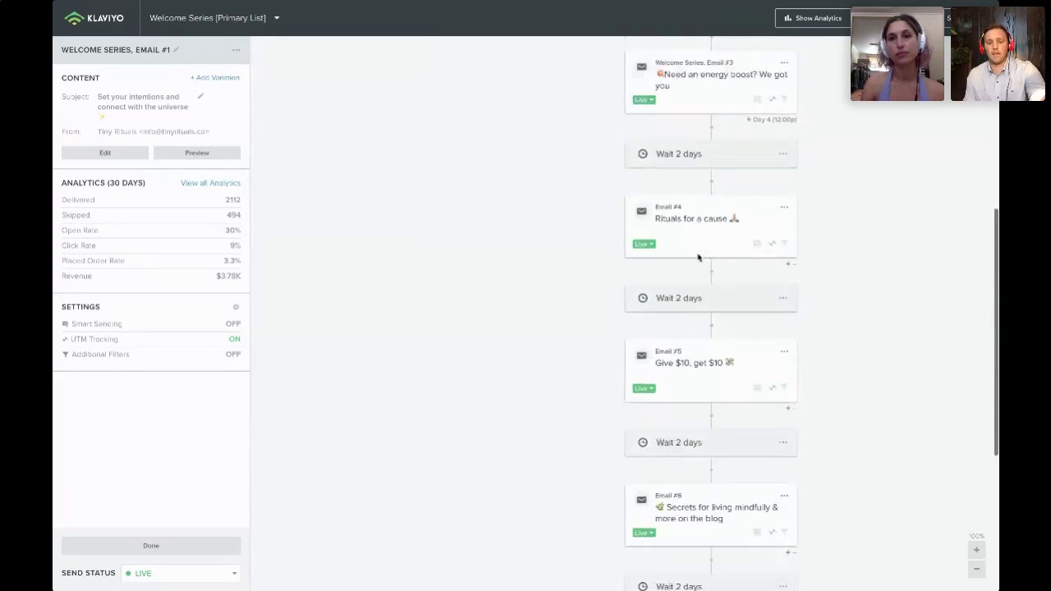
scroll(699, 258, "up", 5)
scroll(699, 258, "up", 2)
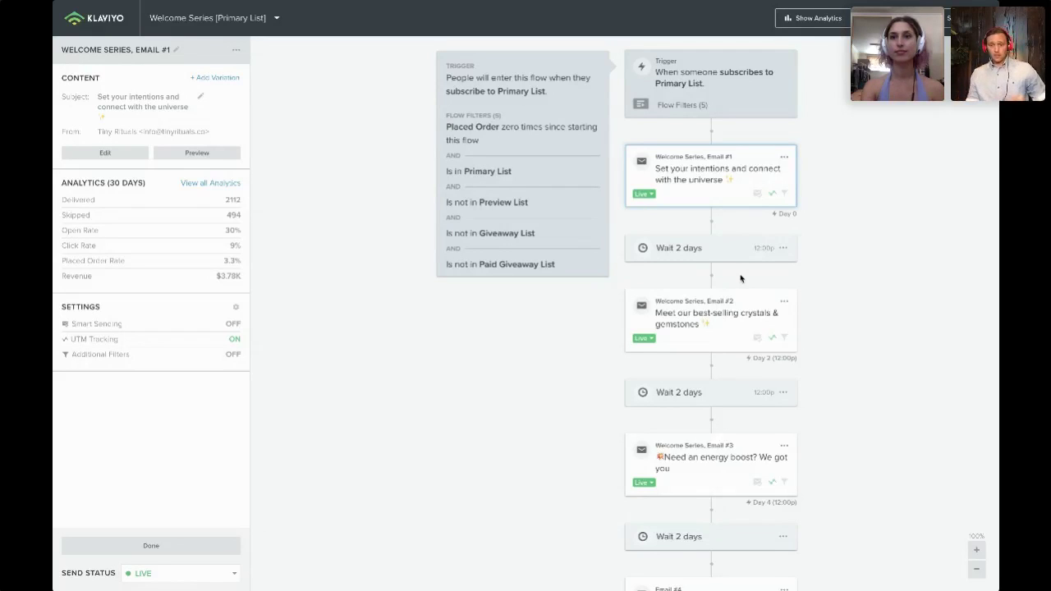
Preview Welcome Series, Email #2 and examine its intentions banner, Intention Packs, Energy Bracelets, donation banner and Instagram photos.
scroll(741, 279, "down", 1)
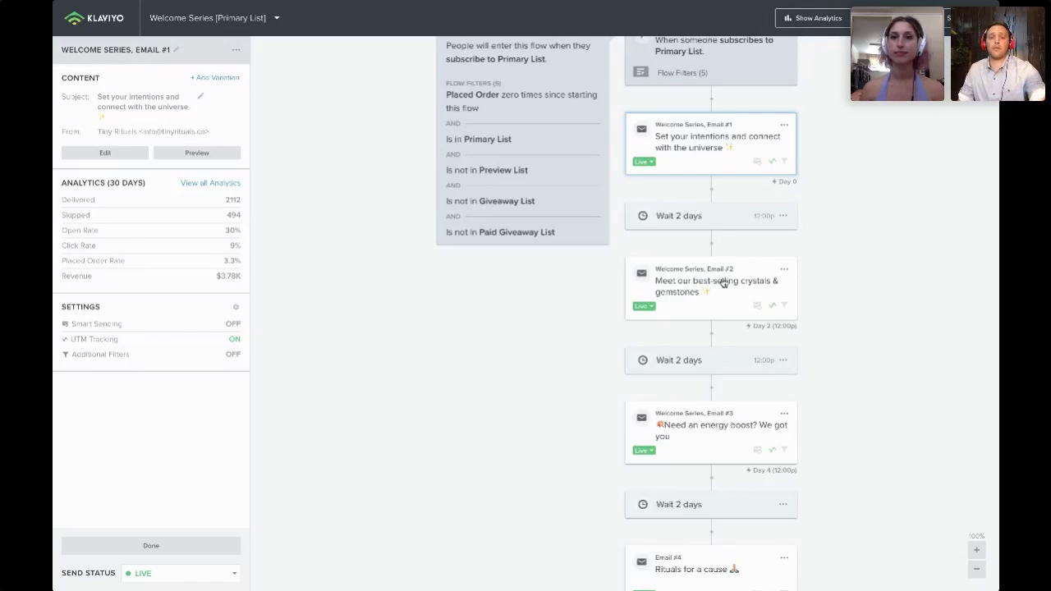
left_click(724, 283)
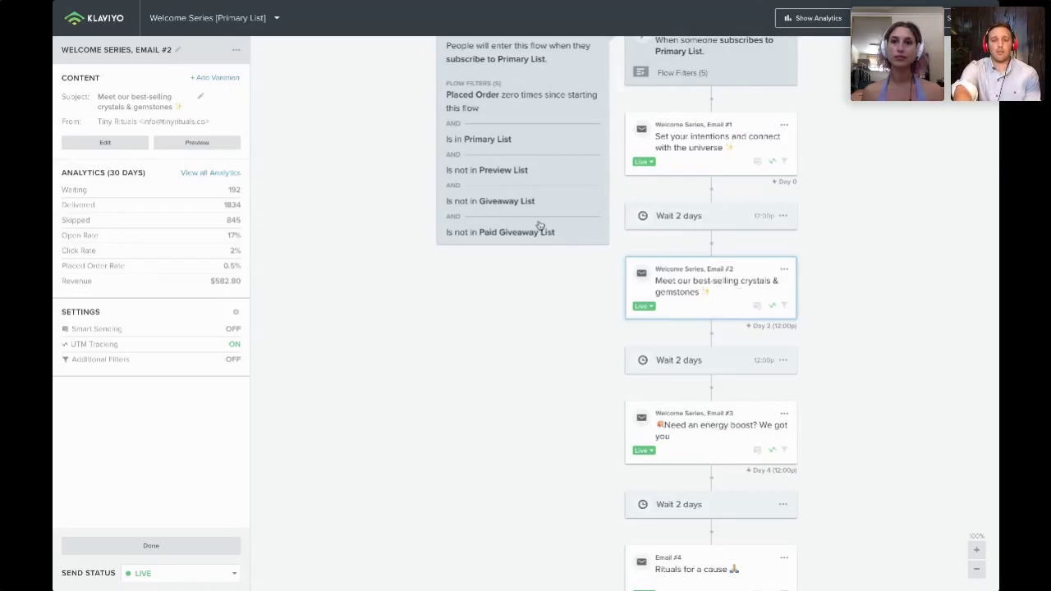
left_click(214, 147)
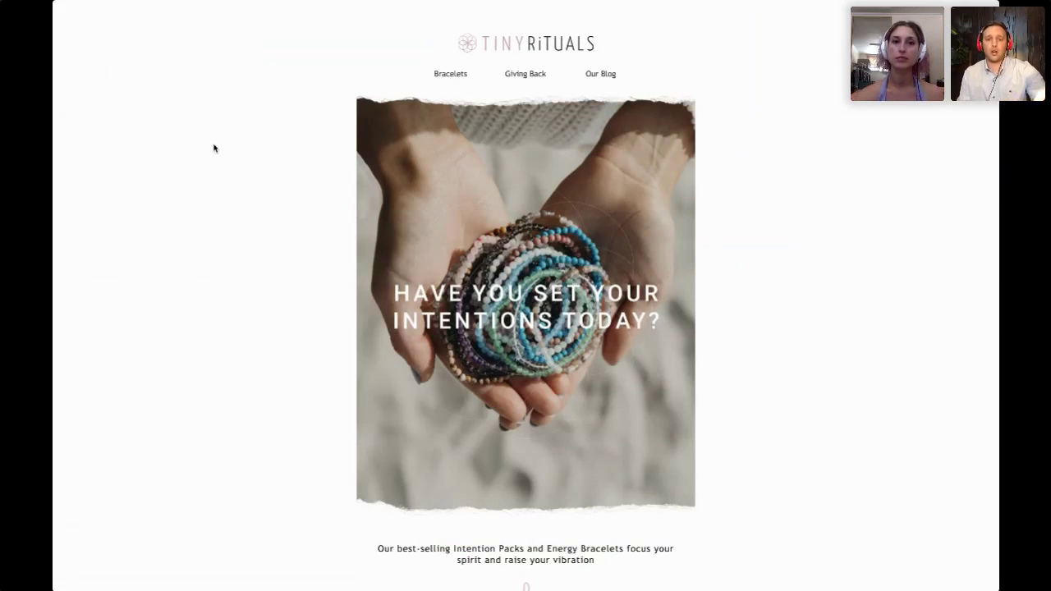
scroll(214, 147, "down", 1)
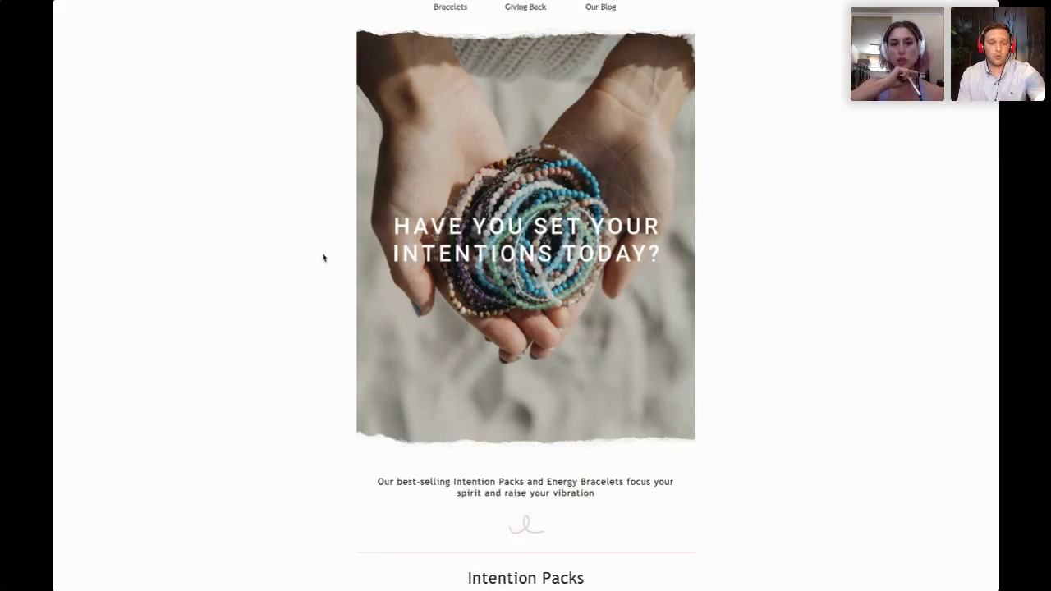
scroll(323, 258, "down", 2)
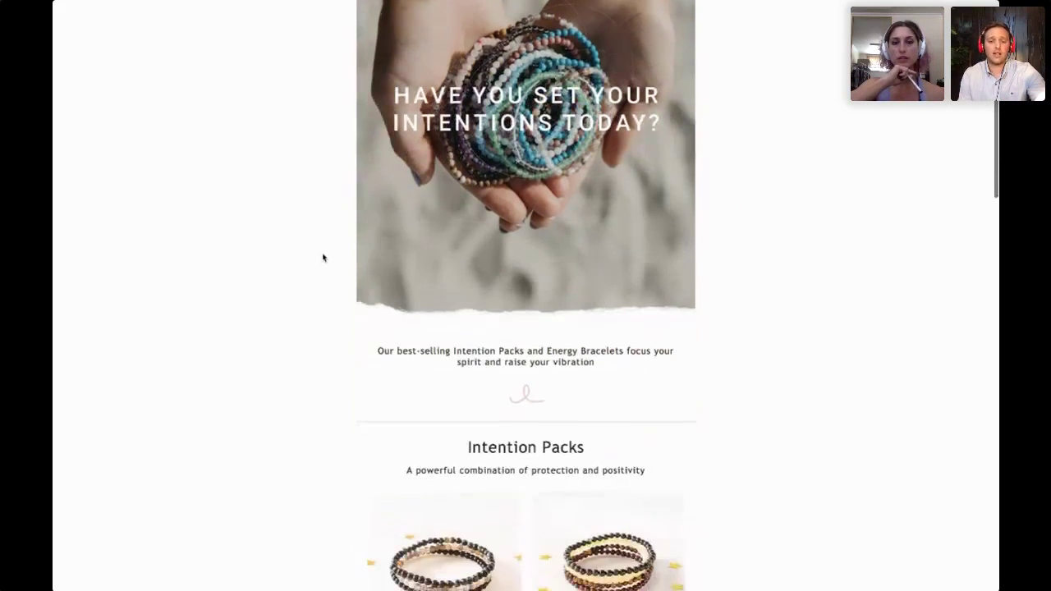
scroll(323, 258, "down", 3)
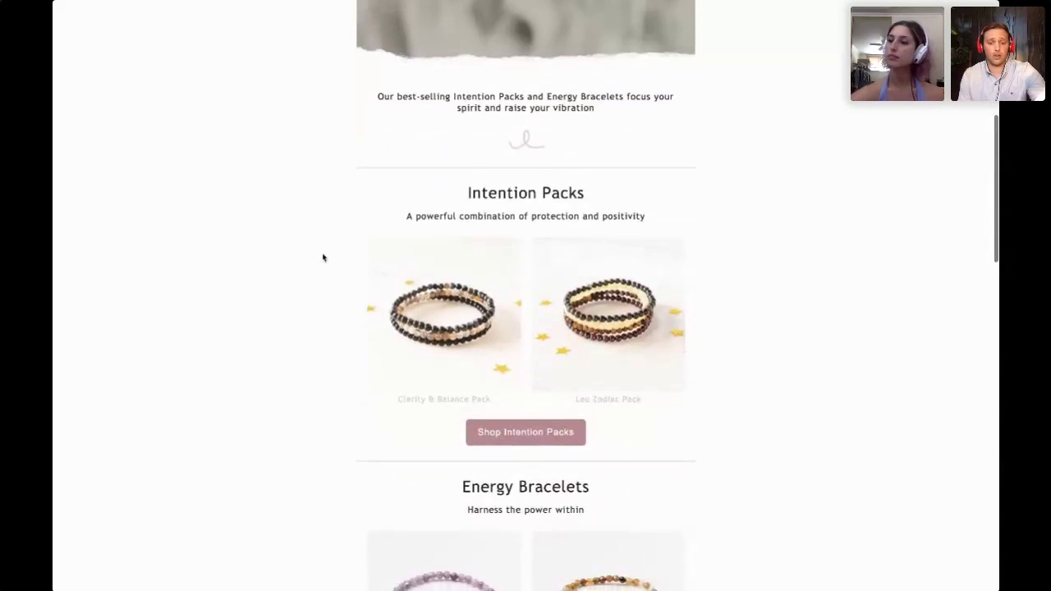
scroll(451, 253, "down", 4)
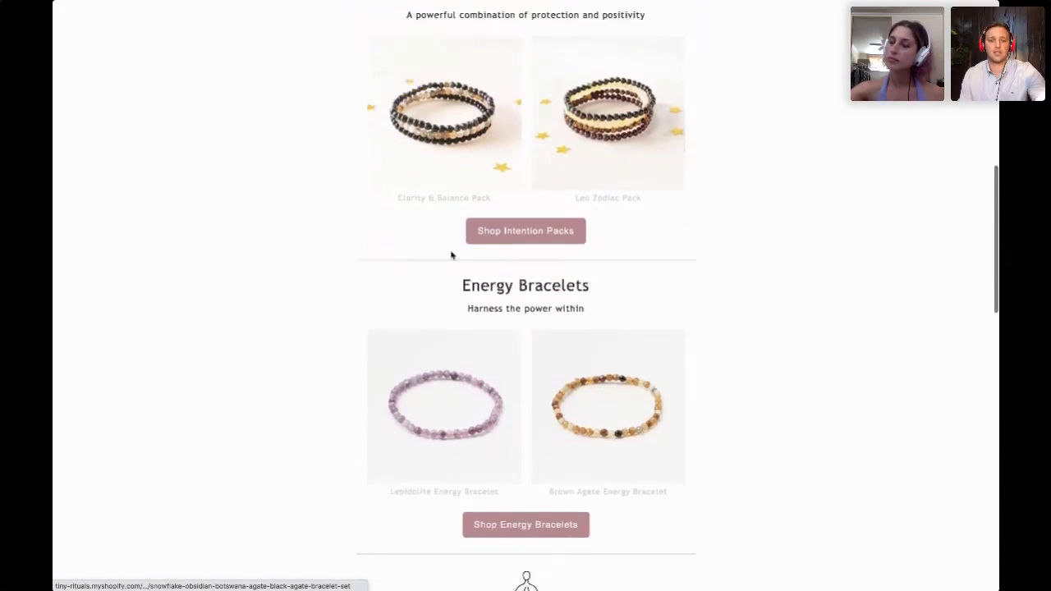
scroll(451, 258, "down", 4)
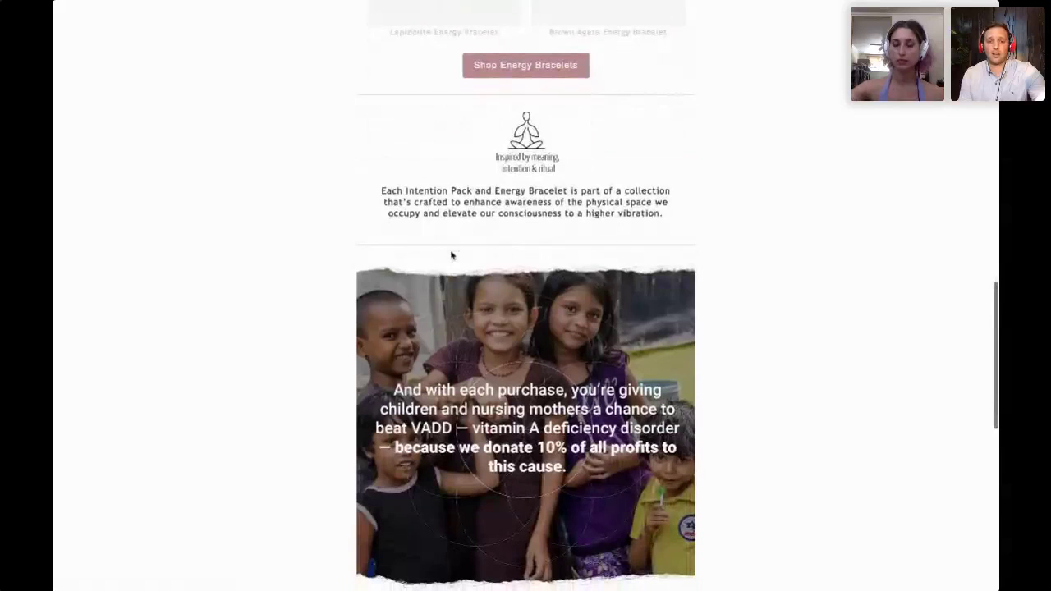
scroll(586, 480, "down", 8)
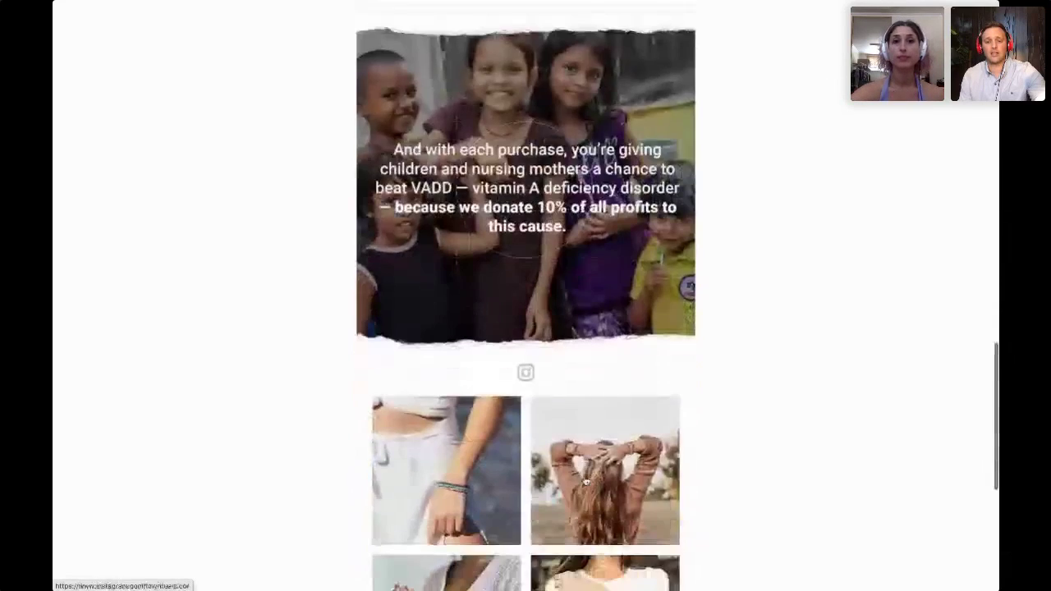
Recheck the Intention Packs and Energy Bracelets product sections, ending at the email's opening banner.
scroll(585, 478, "up", 13)
scroll(584, 481, "down", 1)
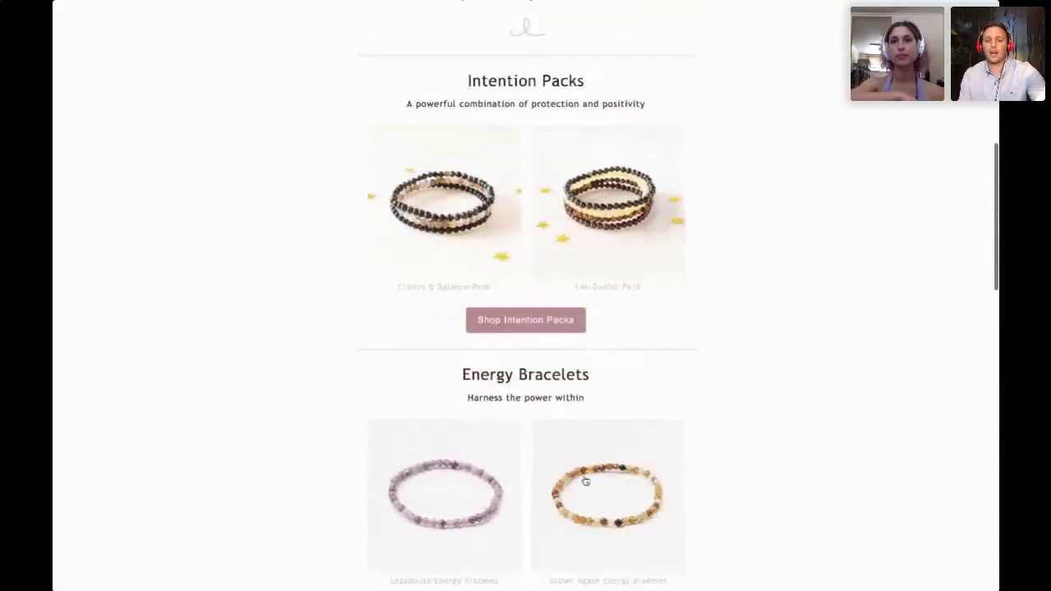
scroll(571, 423, "down", 2)
scroll(569, 409, "up", 2)
scroll(568, 409, "up", 10)
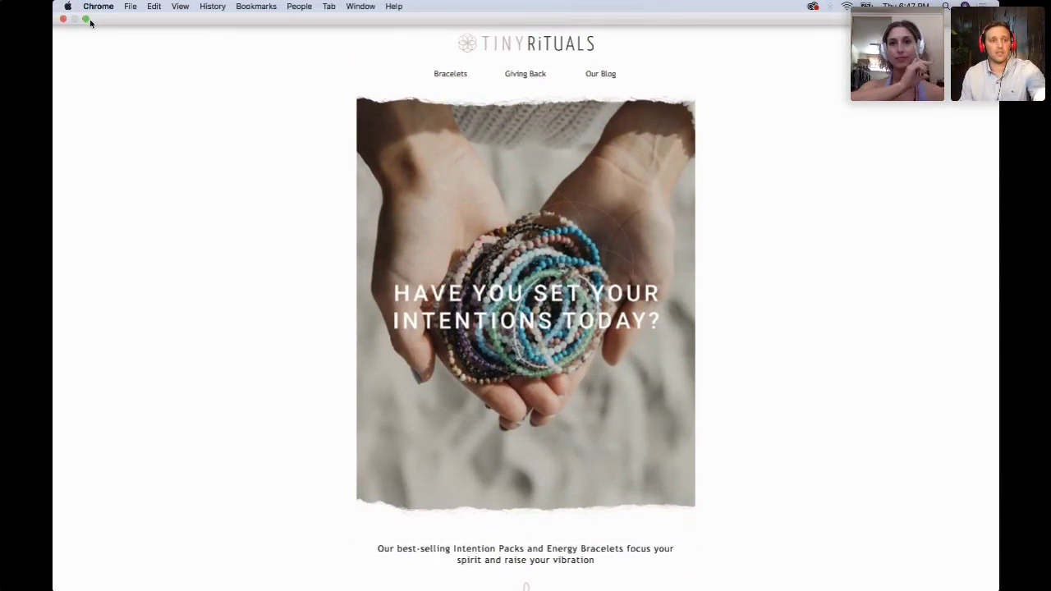
Leave the Email #2 preview and bring the Welcome Series flow back in full screen.
left_click(84, 18)
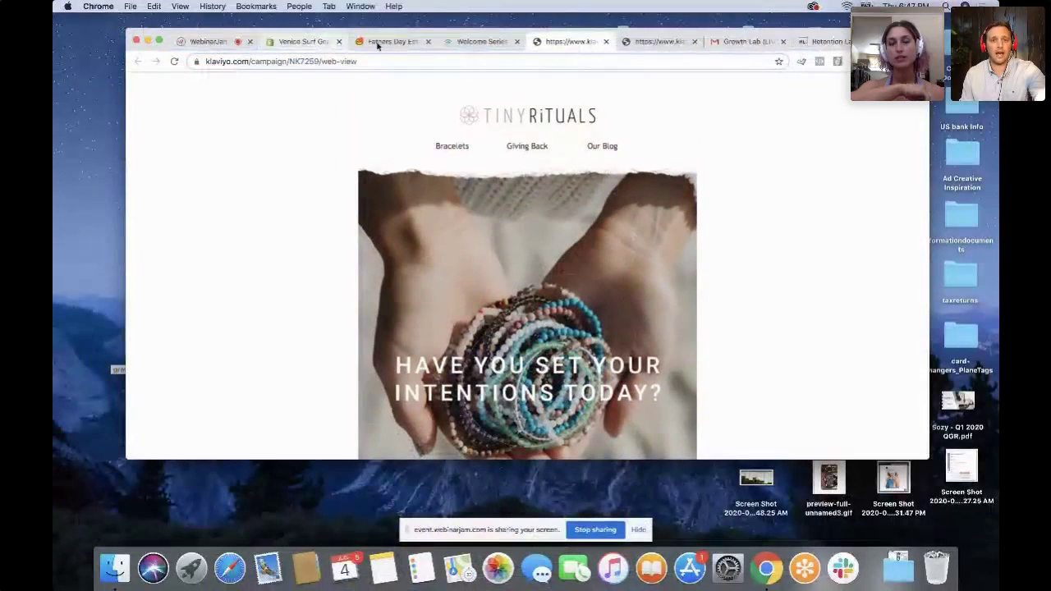
left_click(490, 38)
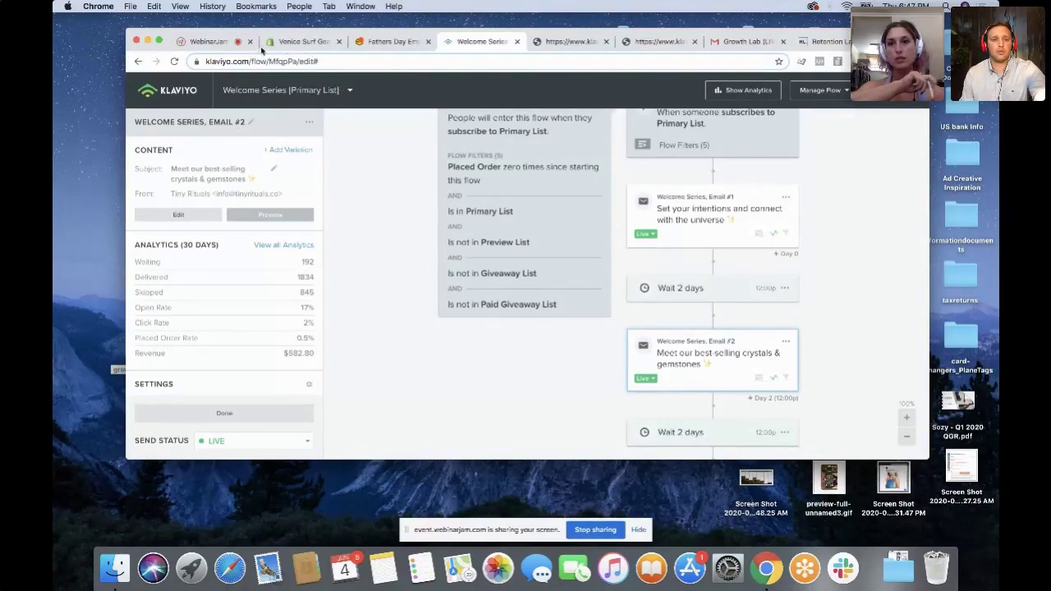
left_click(160, 41)
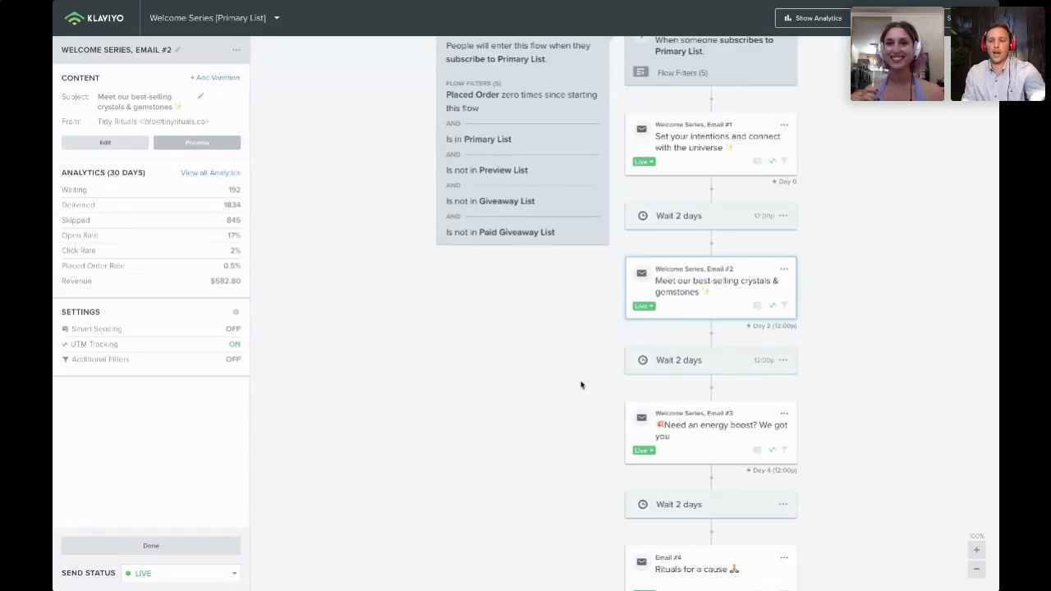
Preview Welcome Series, Email #3 and examine its opening banner and the "What is an Energy Bracelet?" text.
scroll(581, 384, "down", 2)
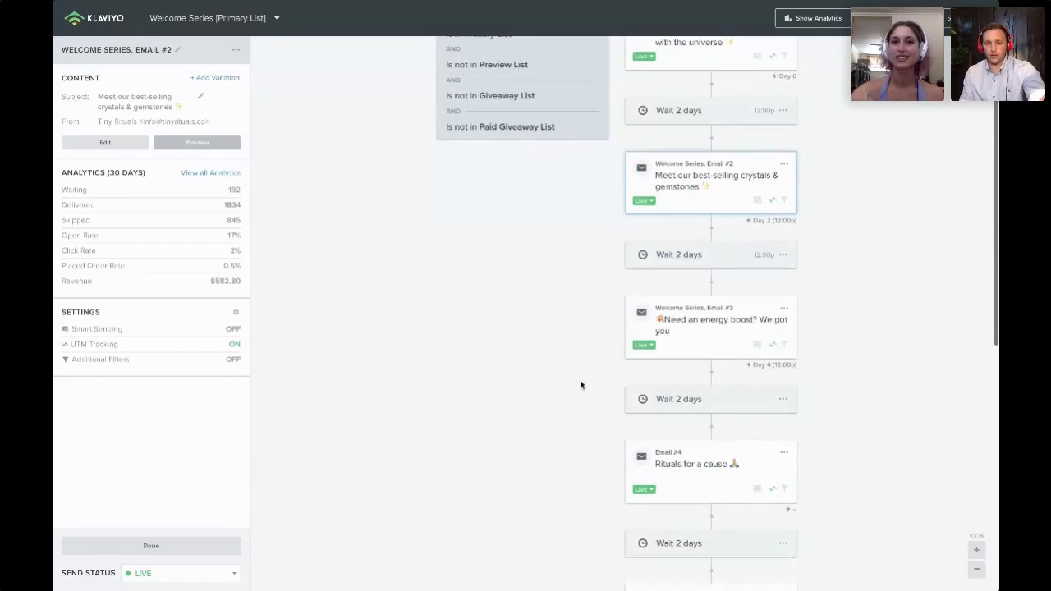
left_click(693, 322)
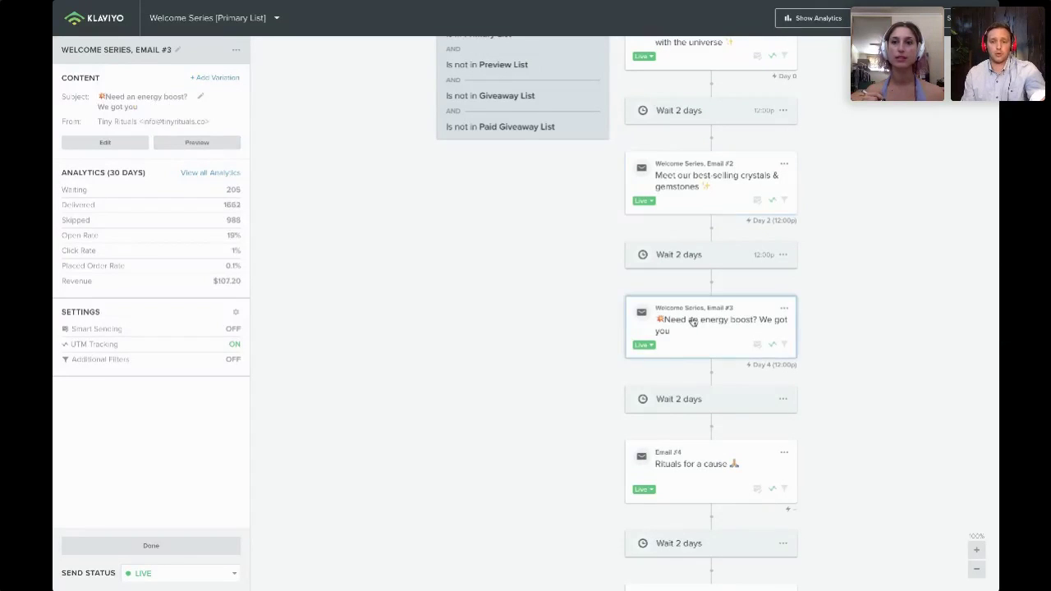
left_click(188, 144)
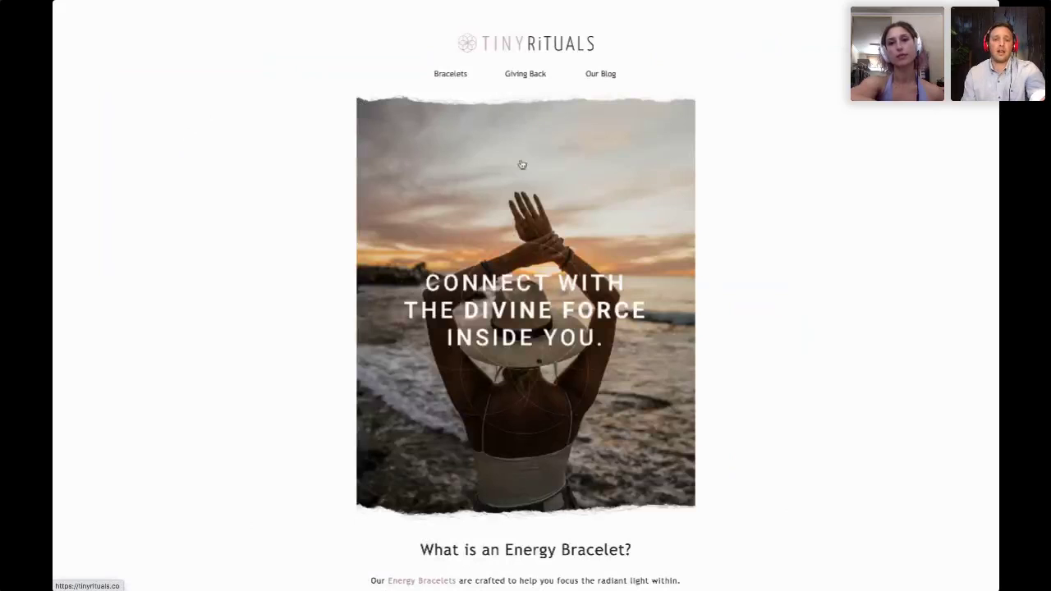
scroll(503, 249, "down", 3)
scroll(503, 248, "down", 4)
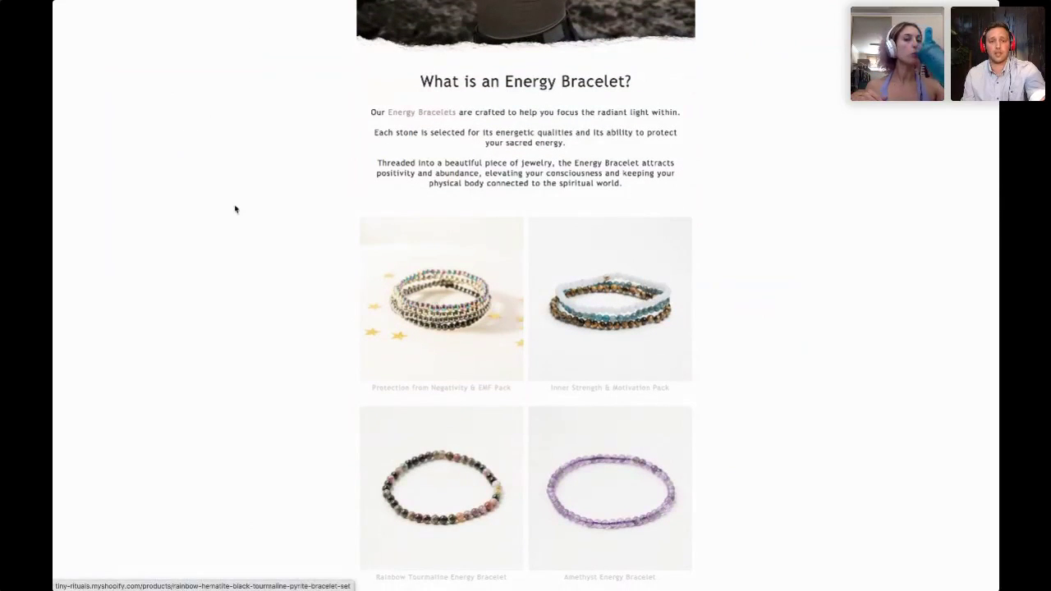
scroll(334, 57, "up", 7)
scroll(334, 57, "down", 2)
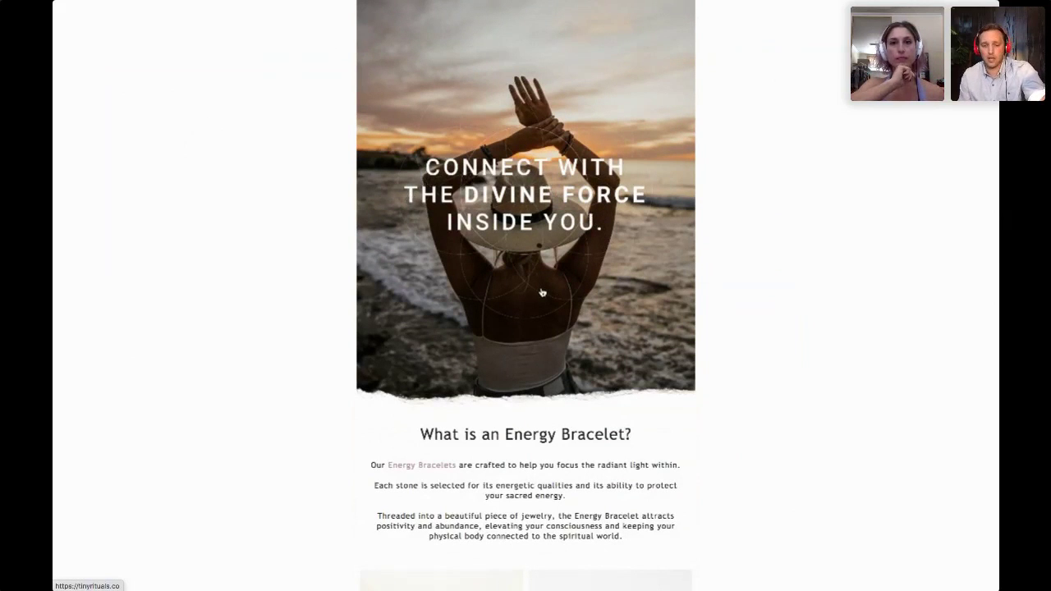
Examine the bracelet product grid beneath the Energy Bracelet text in the Email #3 preview.
scroll(555, 357, "down", 5)
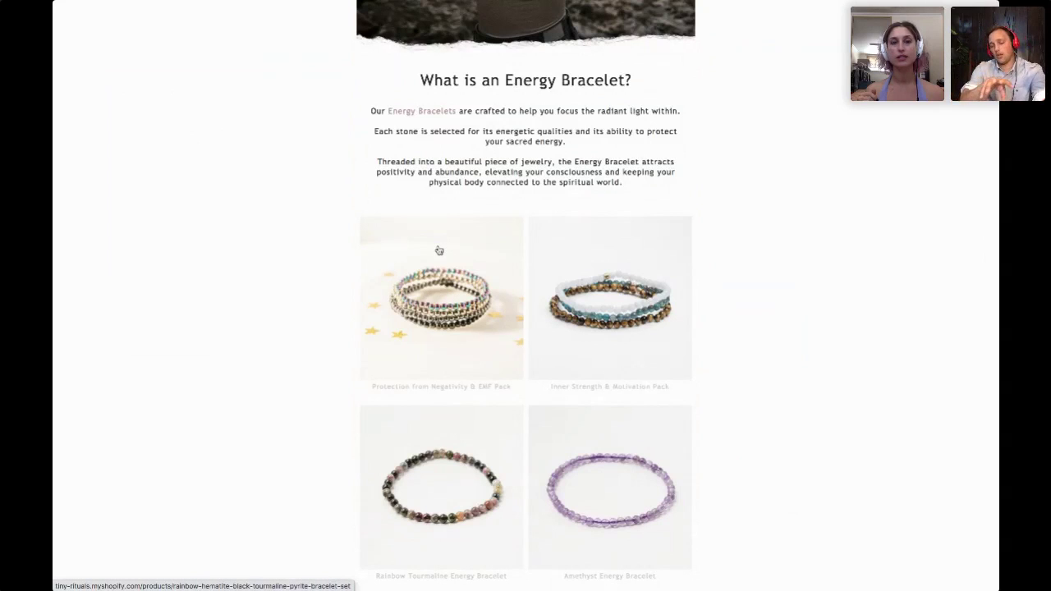
scroll(439, 250, "down", 5)
scroll(440, 250, "up", 2)
scroll(439, 250, "up", 3)
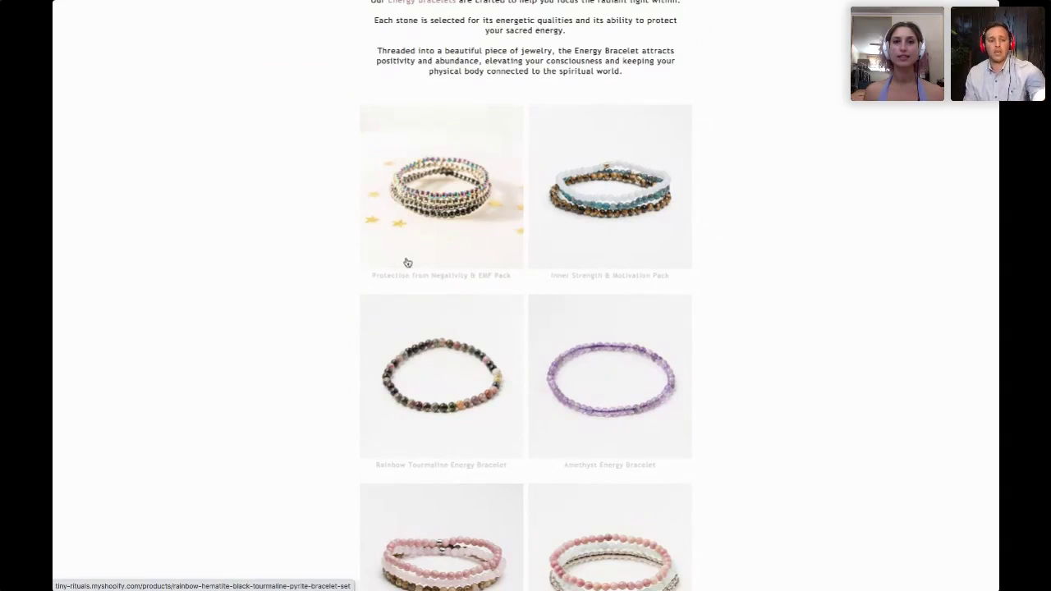
mouse_move(55, 4)
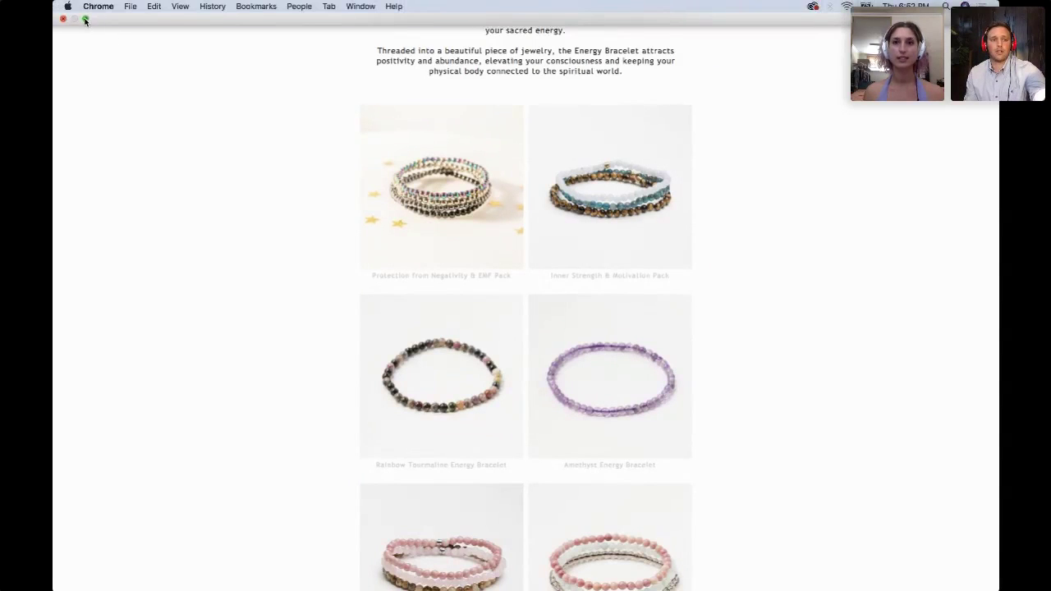
Leave the Email #3 preview, bring the Welcome Series flow back in full screen and open Email #3's content for editing.
left_click(84, 20)
left_click(458, 43)
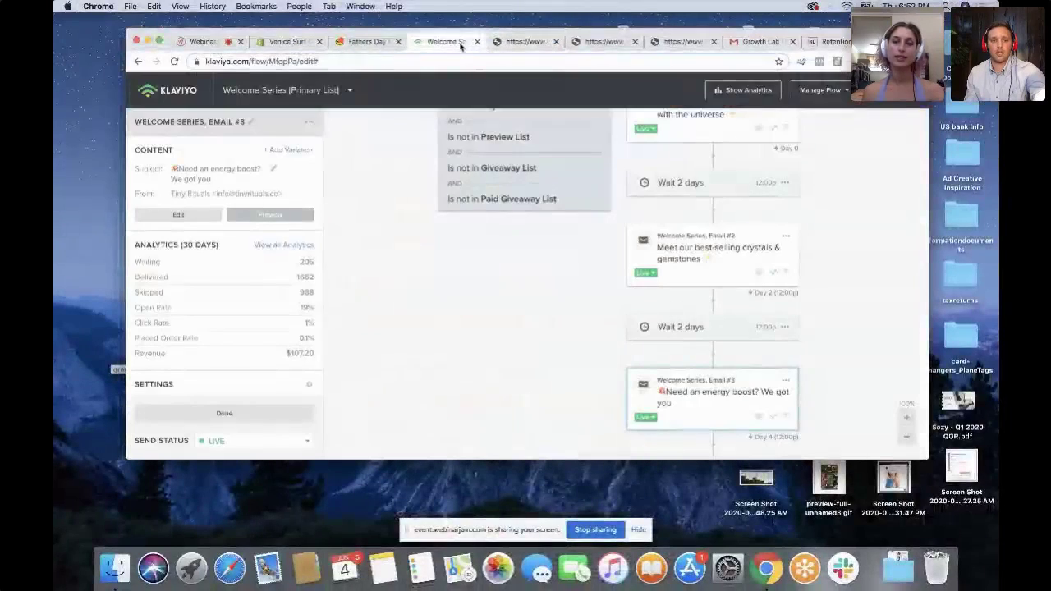
left_click(159, 41)
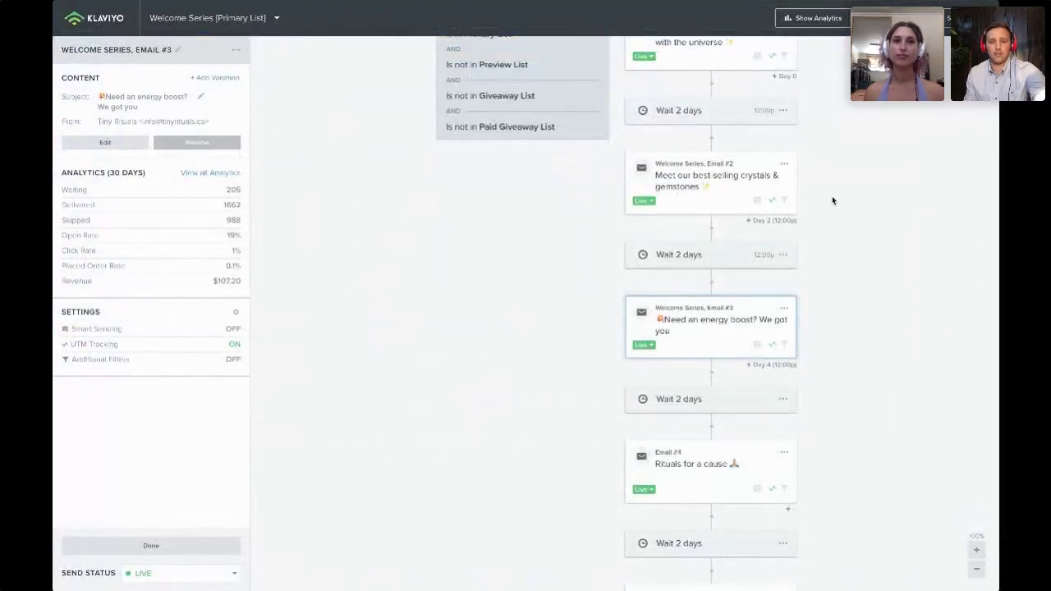
left_click(110, 148)
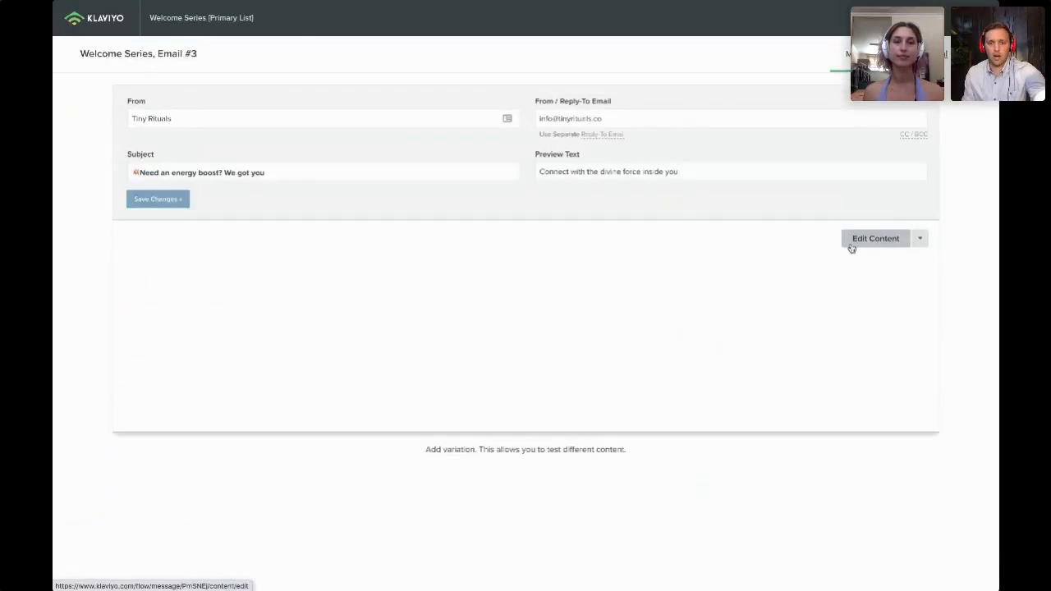
left_click(877, 239)
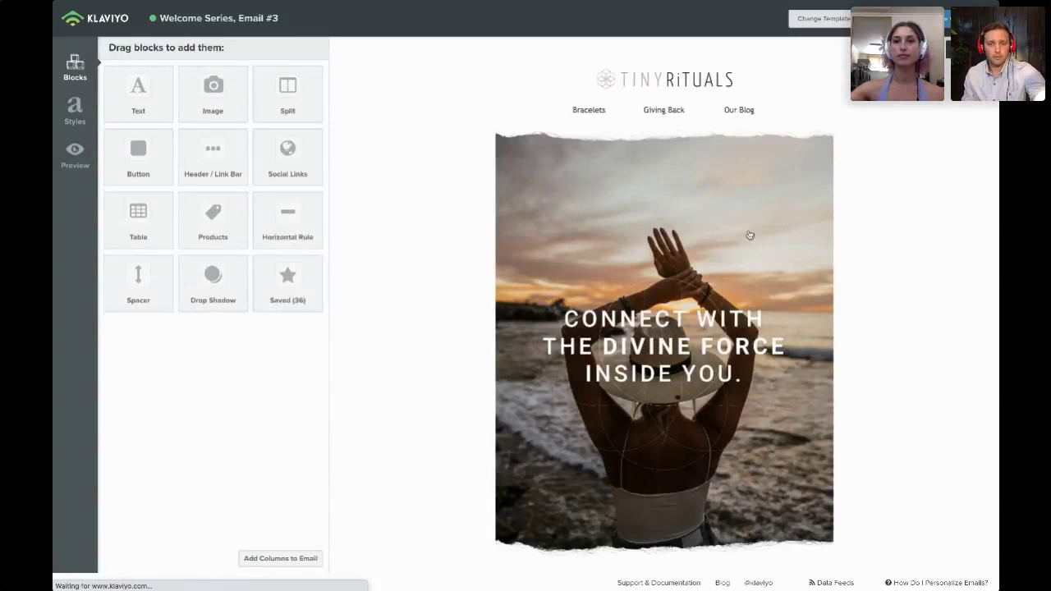
Open the product block beneath the Energy Bracelet text and check its personalized recommendation and product price options.
scroll(704, 308, "down", 5)
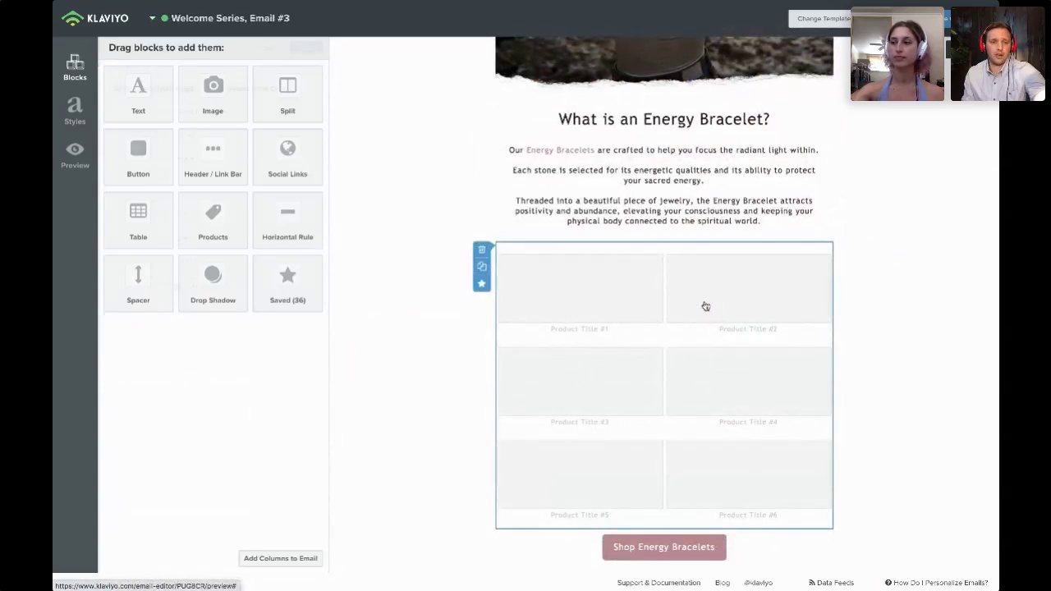
left_click(704, 307)
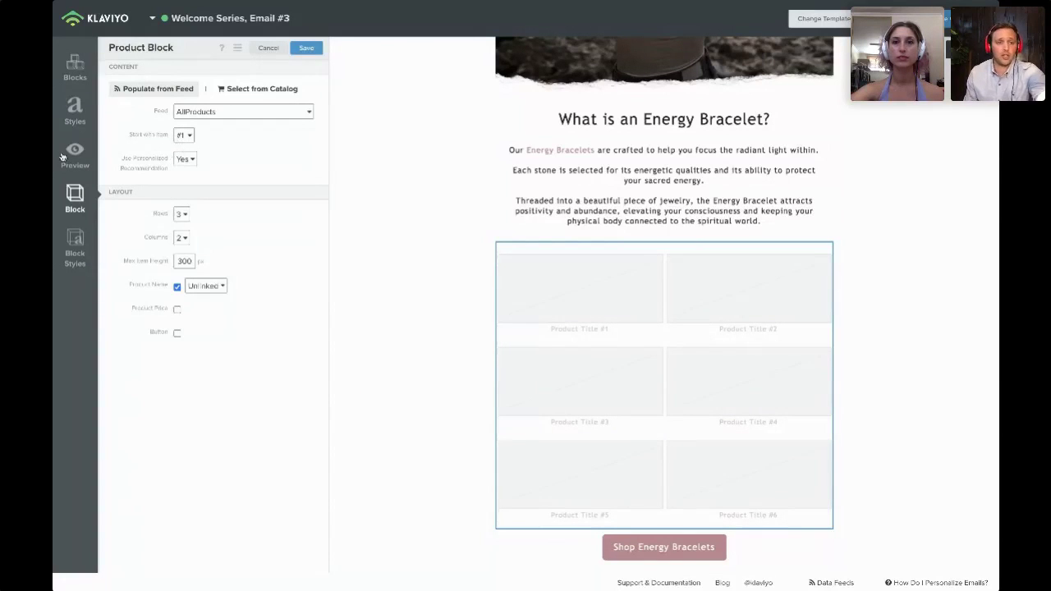
left_click(184, 160)
left_click(182, 159)
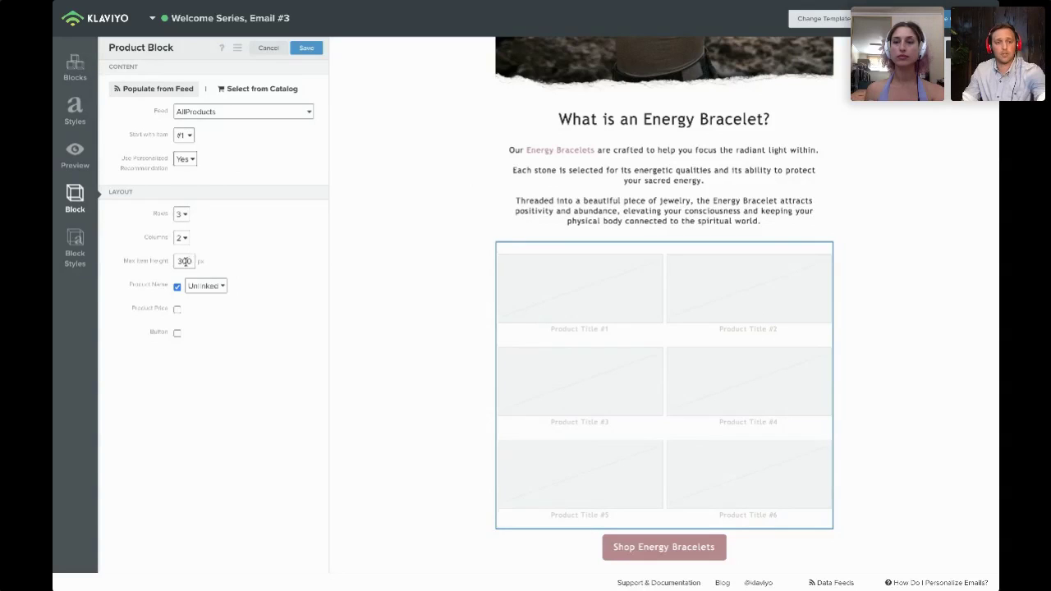
left_click(177, 310)
left_click(178, 311)
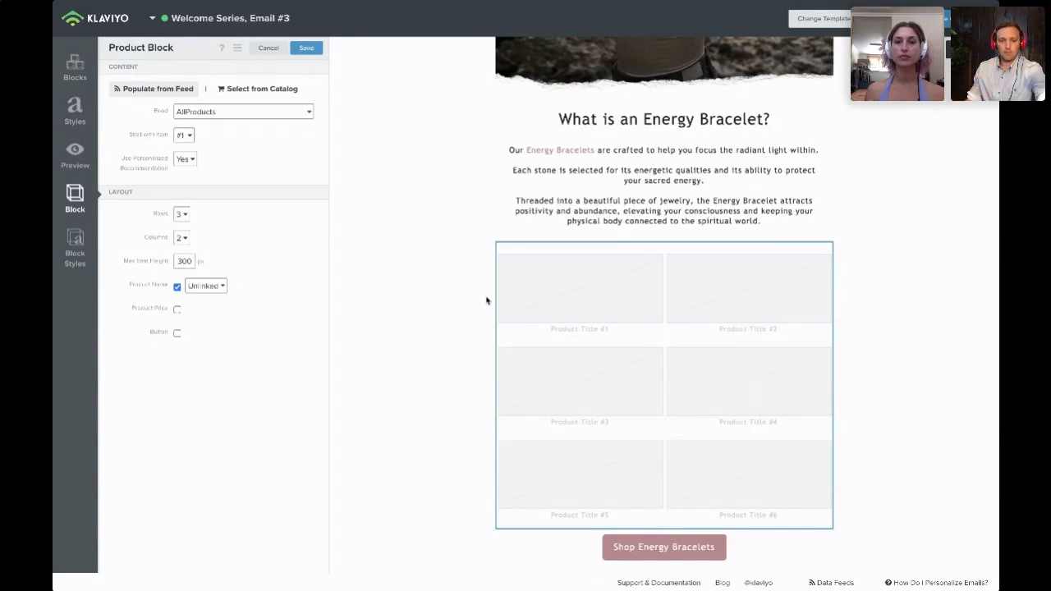
Review the donation and Instagram sections below the product grid, and save the product block.
scroll(486, 299, "down", 5)
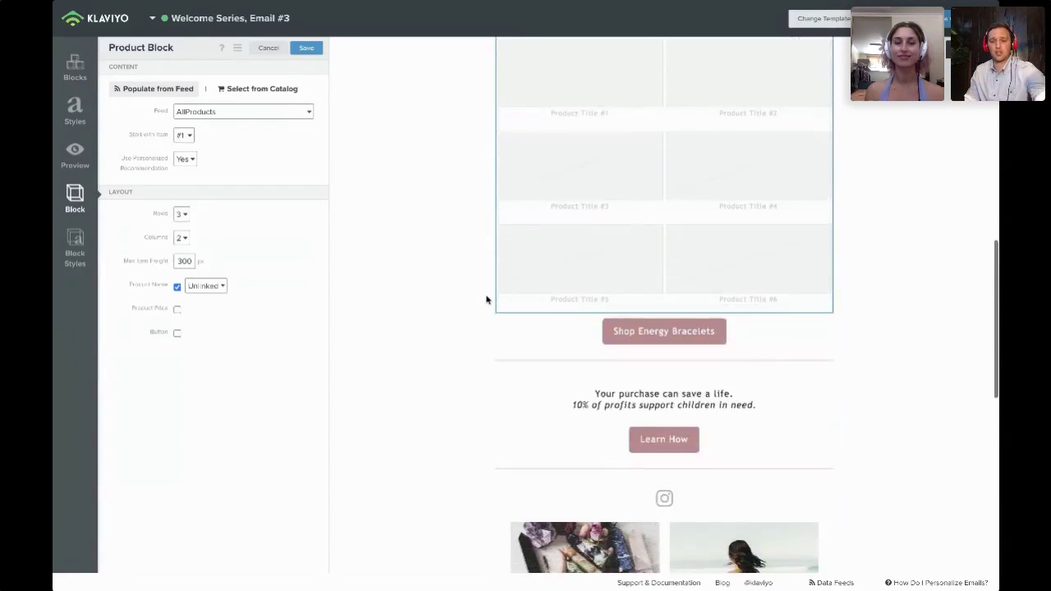
scroll(628, 373, "up", 1)
scroll(637, 378, "down", 2)
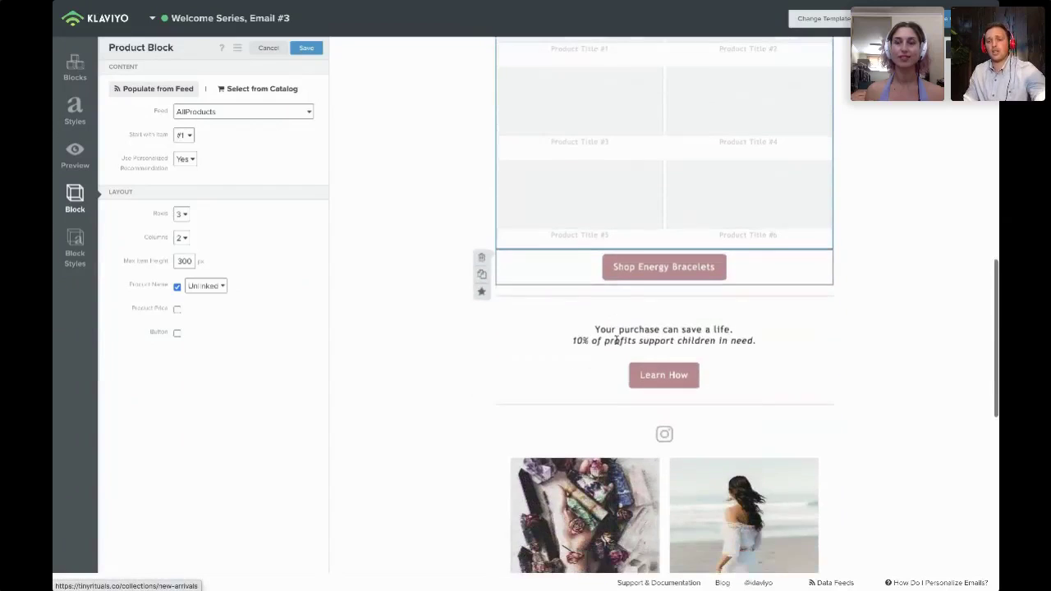
scroll(639, 379, "down", 4)
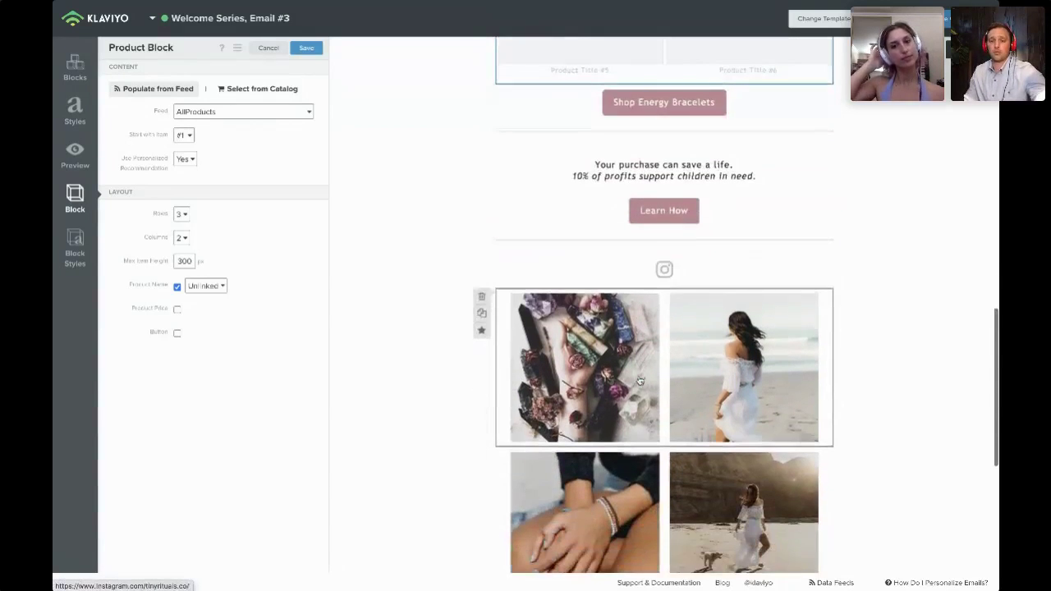
scroll(640, 380, "down", 3)
scroll(638, 376, "up", 7)
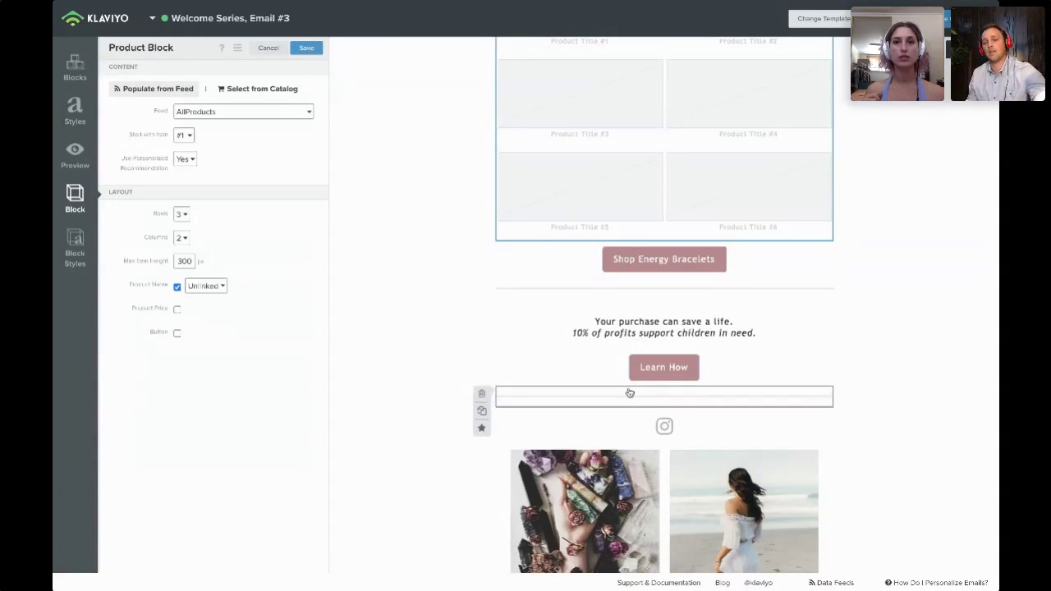
scroll(629, 394, "up", 10)
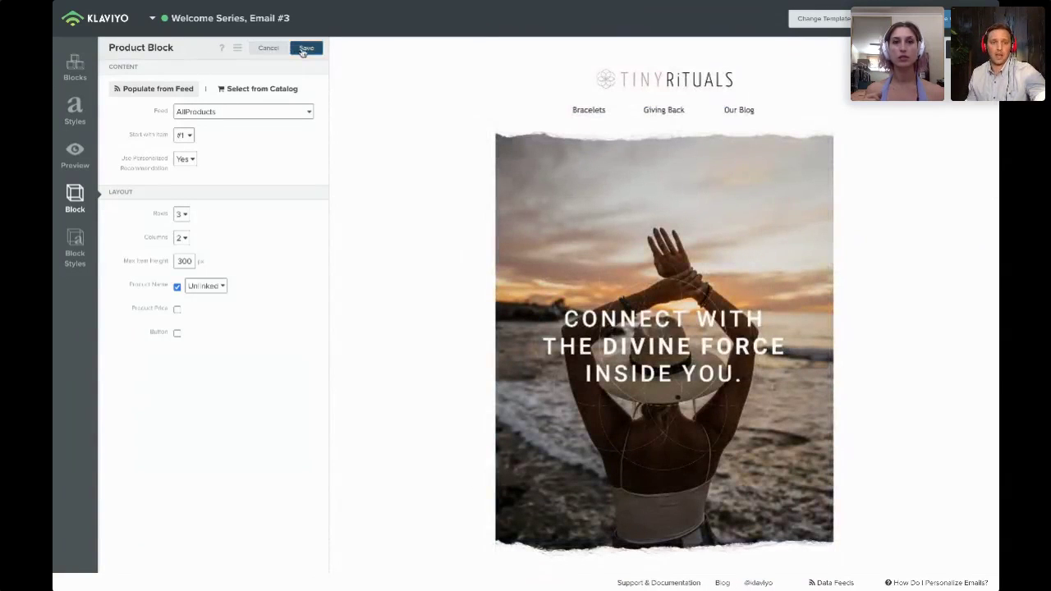
left_click(305, 49)
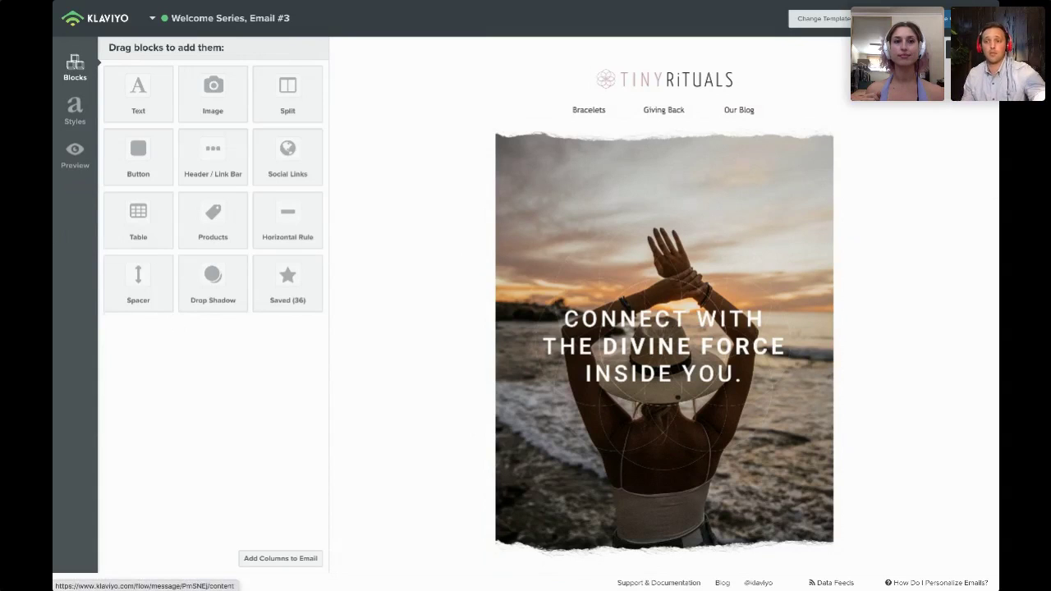
Check Email #3's product grid in the mobile layout and return to the desktop layout.
left_click(971, 48)
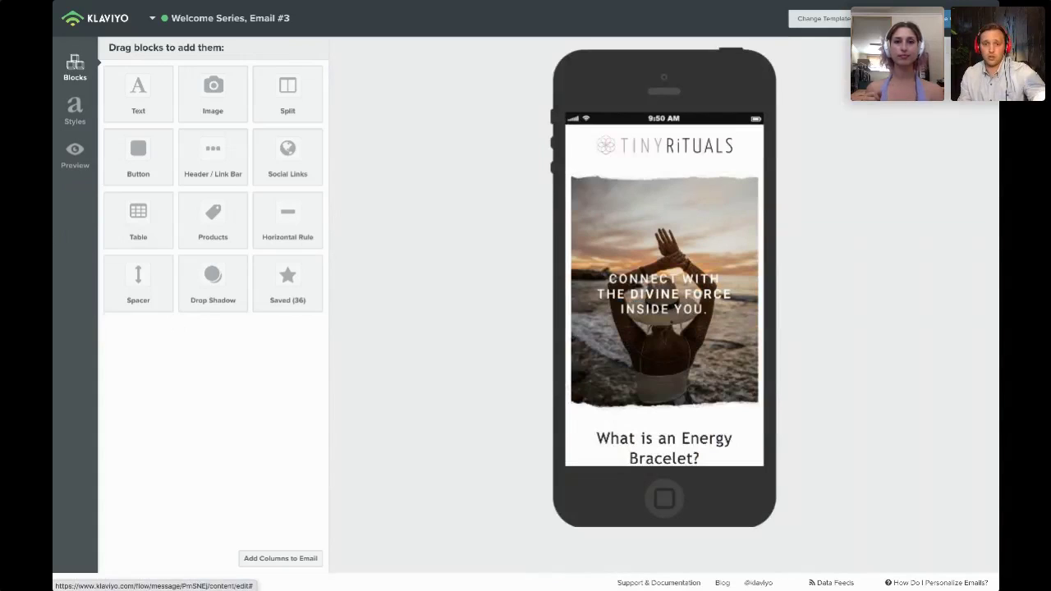
scroll(628, 310, "down", 7)
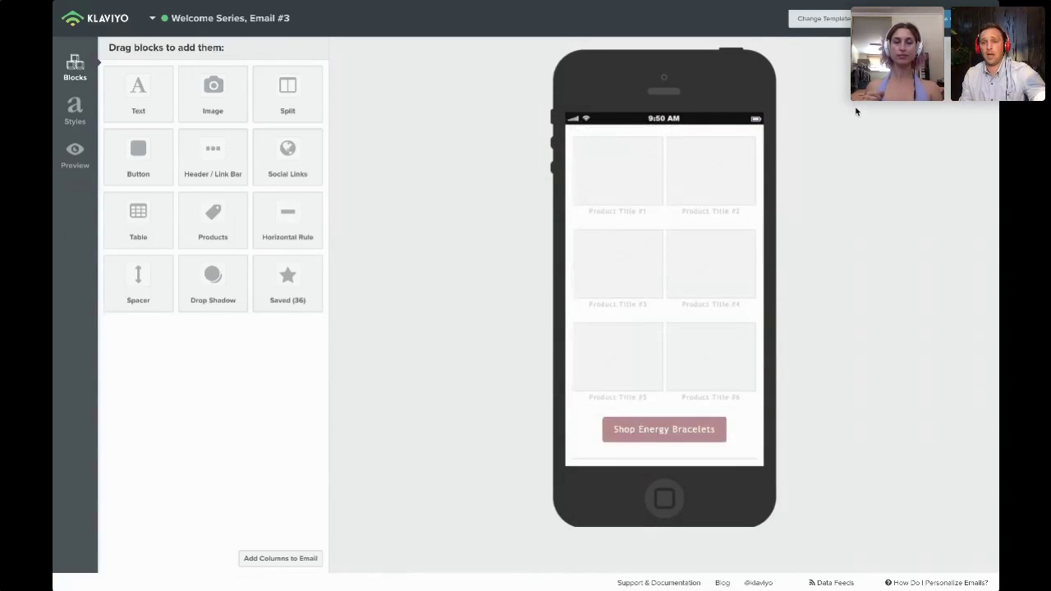
left_click(953, 48)
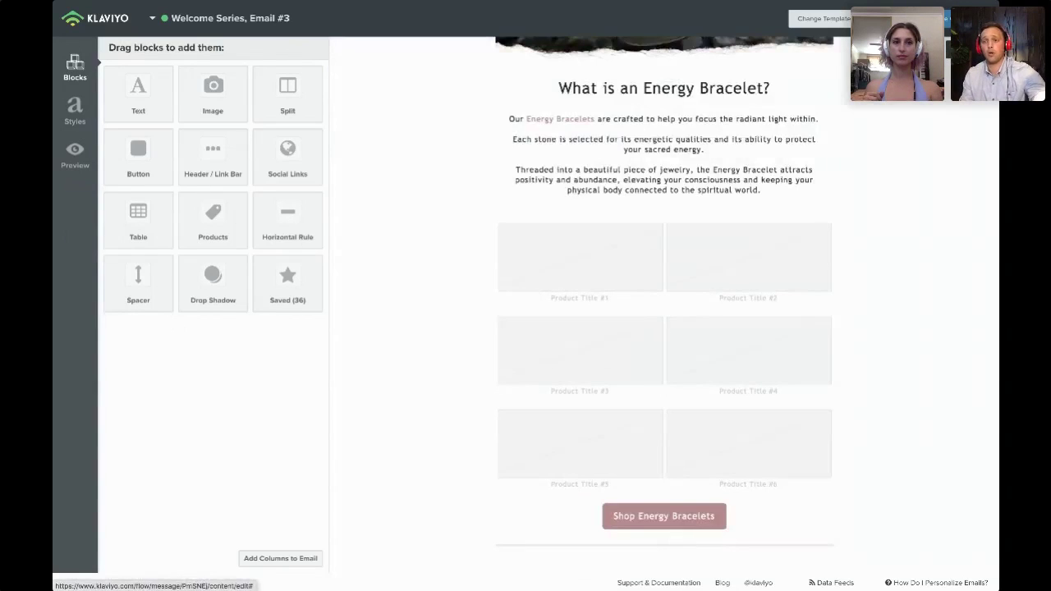
Go through the whole of Email #3 in the mobile layout, ending at the opening banner in the desktop layout.
left_click(972, 47)
scroll(637, 444, "down", 8)
scroll(644, 303, "down", 10)
scroll(643, 303, "up", 20)
scroll(706, 340, "down", 2)
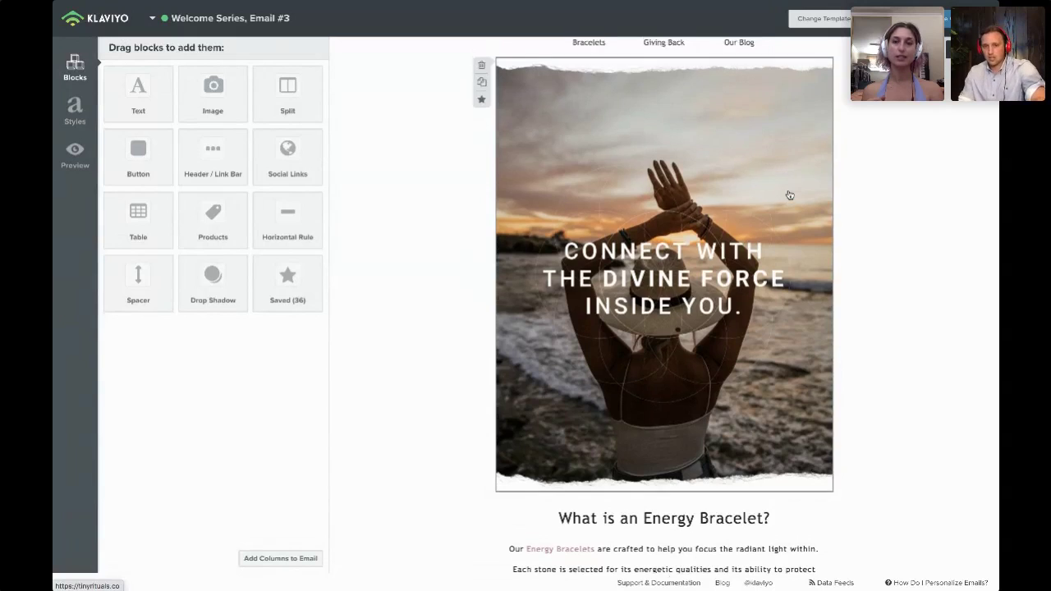
scroll(666, 164, "up", 2)
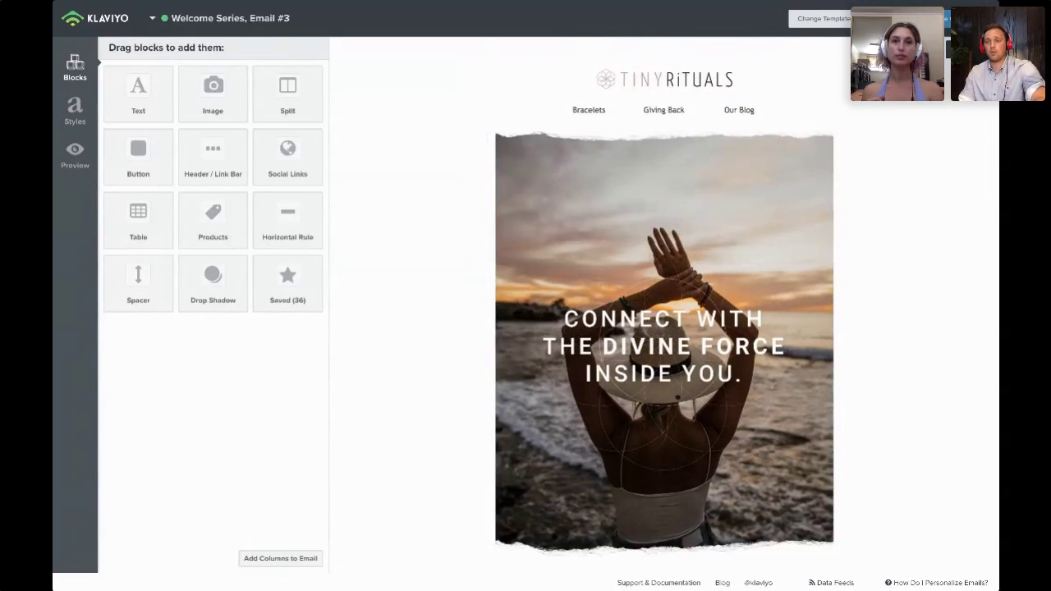
Examine the mobile layout of Email #3's product grid, donation message and Instagram section.
left_click(972, 50)
scroll(657, 302, "down", 10)
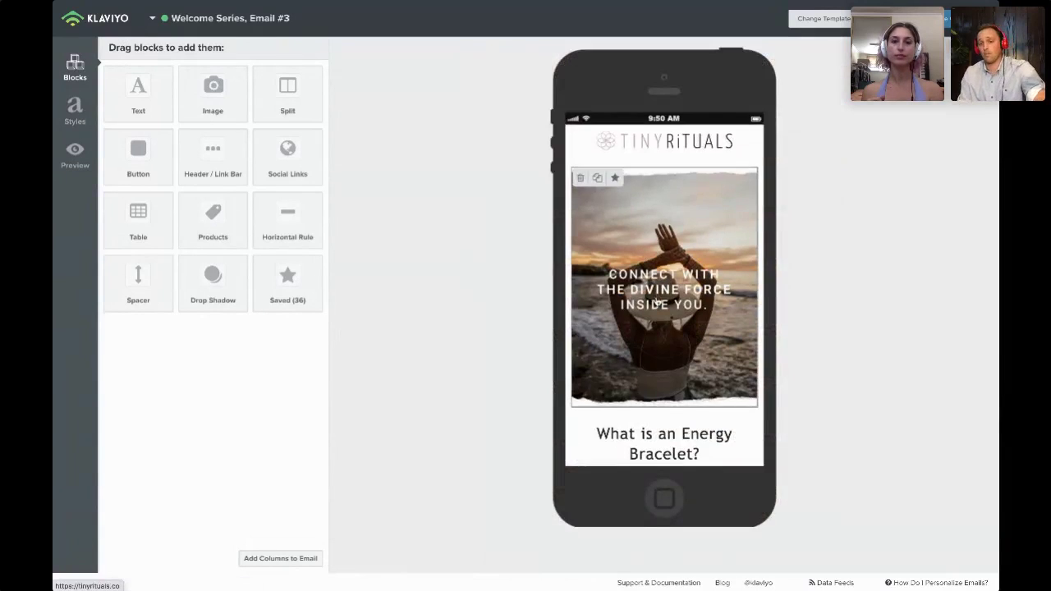
scroll(657, 303, "up", 5)
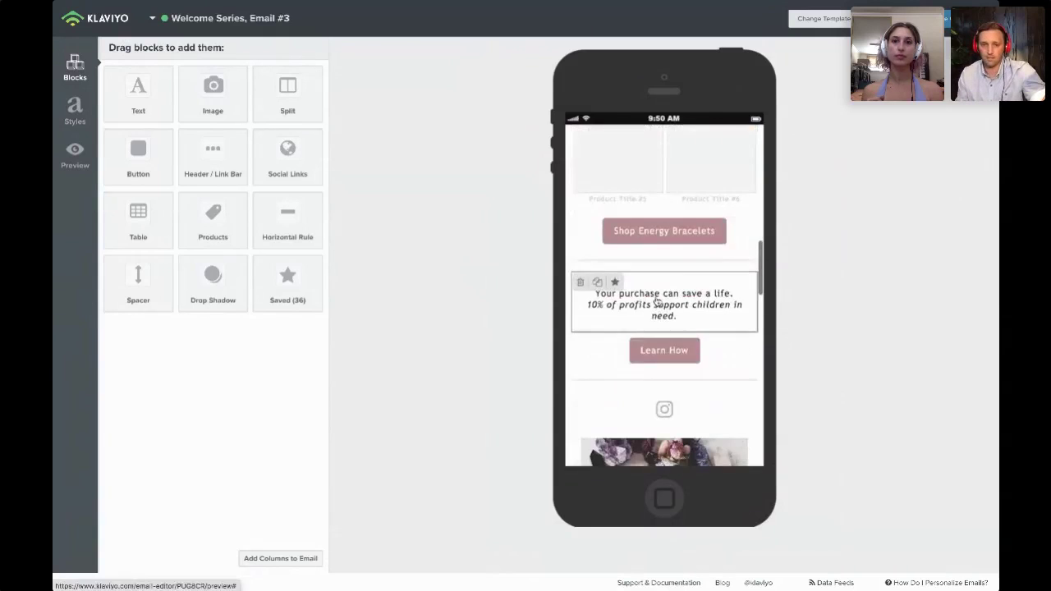
scroll(657, 302, "down", 1)
scroll(657, 302, "down", 6)
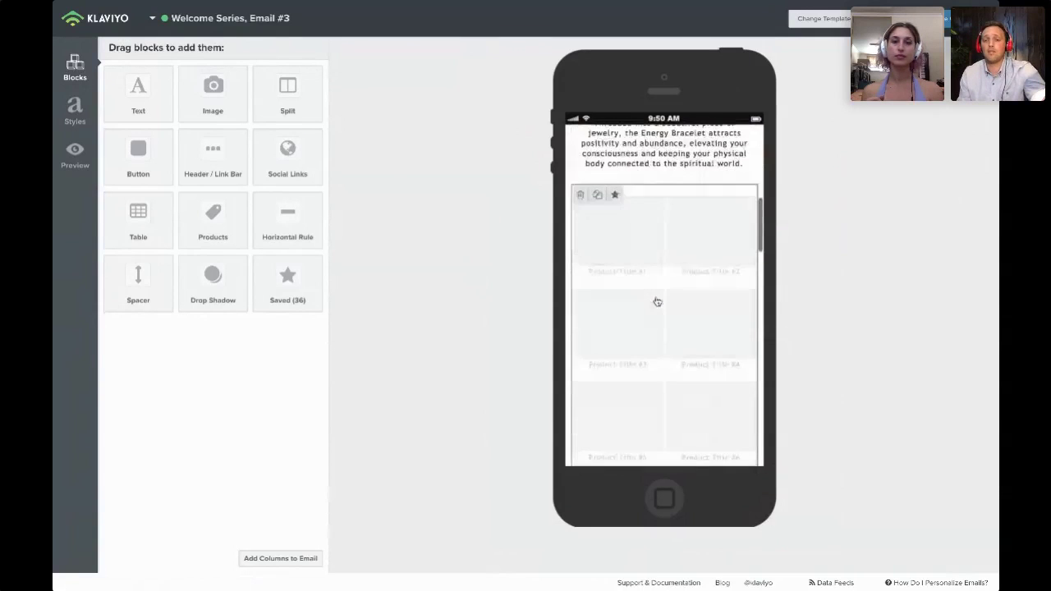
scroll(657, 303, "down", 2)
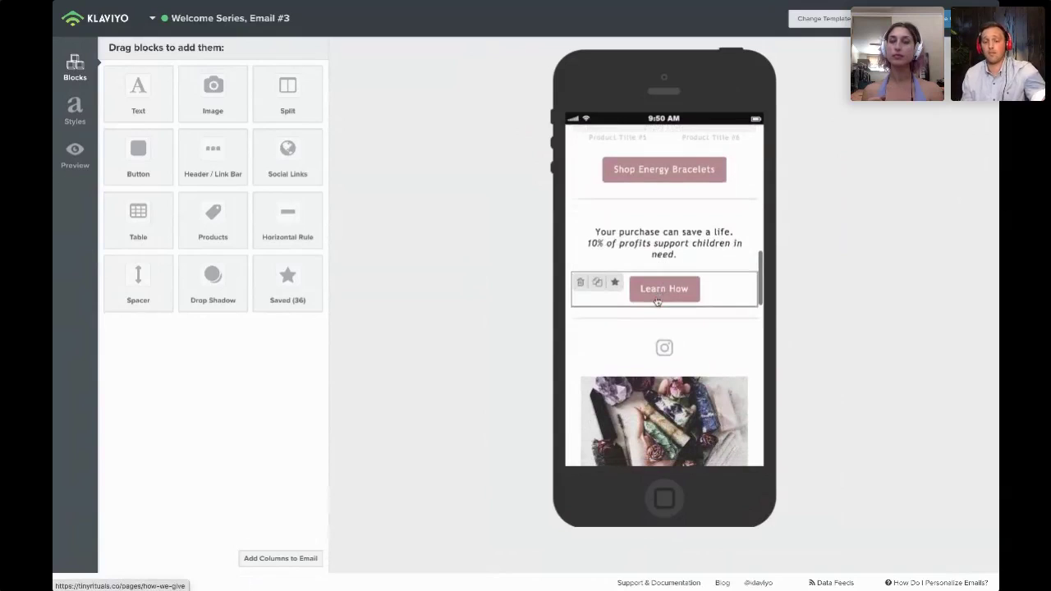
scroll(657, 302, "up", 8)
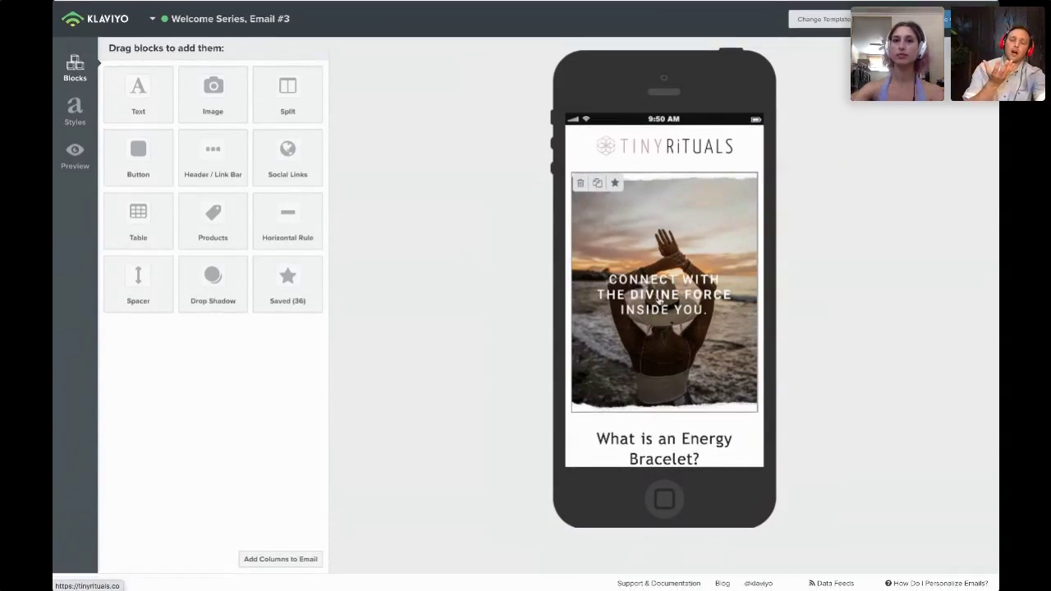
Restore Email #3's desktop layout, leave its editor and bring Emails #4 and #5 of the Welcome Series flow into view.
left_click(959, 49)
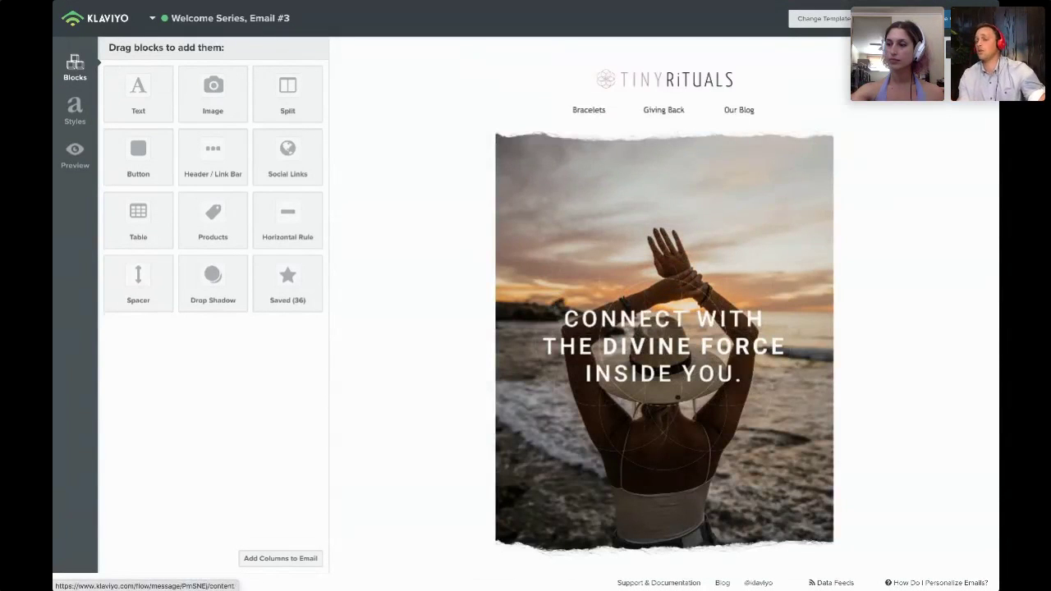
left_click(961, 19)
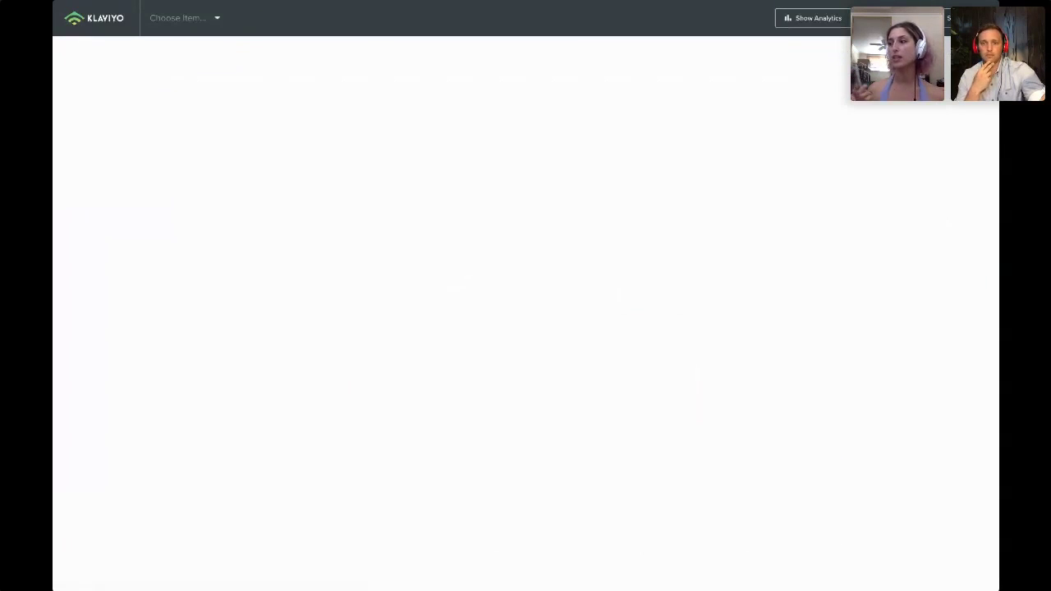
scroll(626, 428, "down", 3)
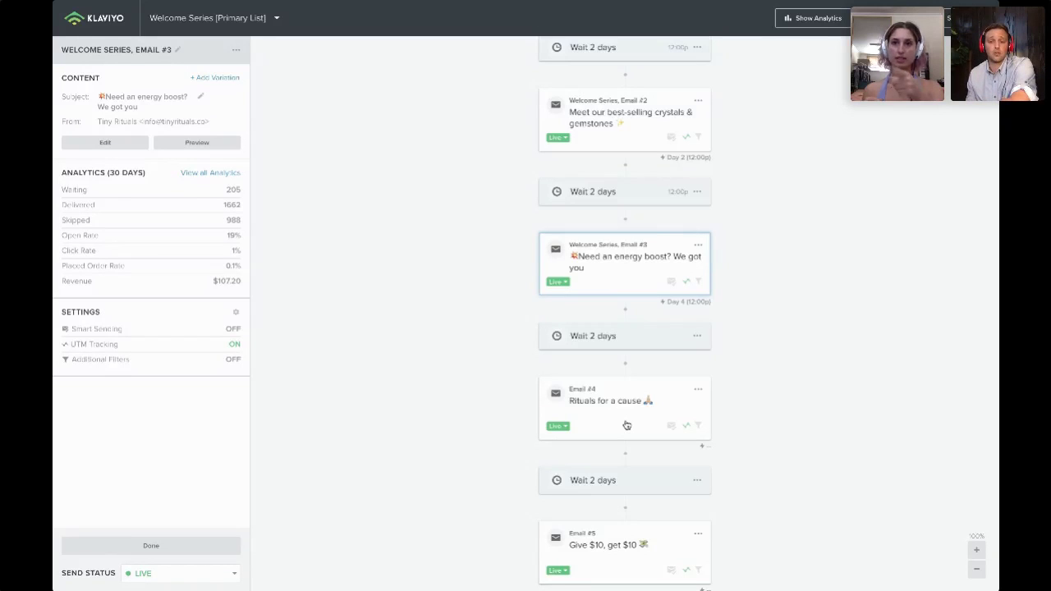
scroll(626, 425, "down", 1)
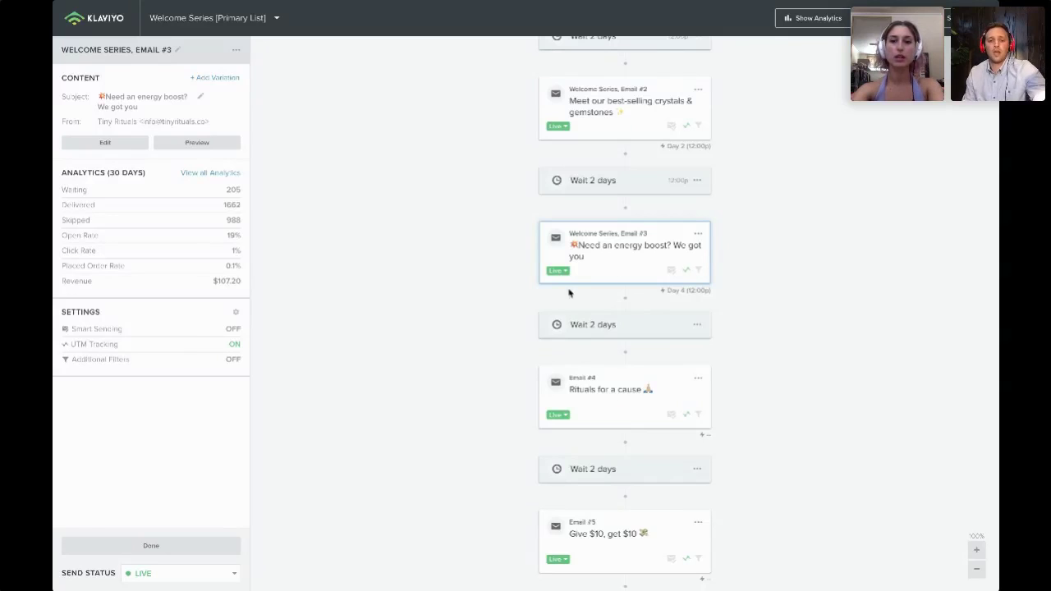
Open the content of Email #4, "Rituals for a cause", in the email editor.
left_click(612, 409)
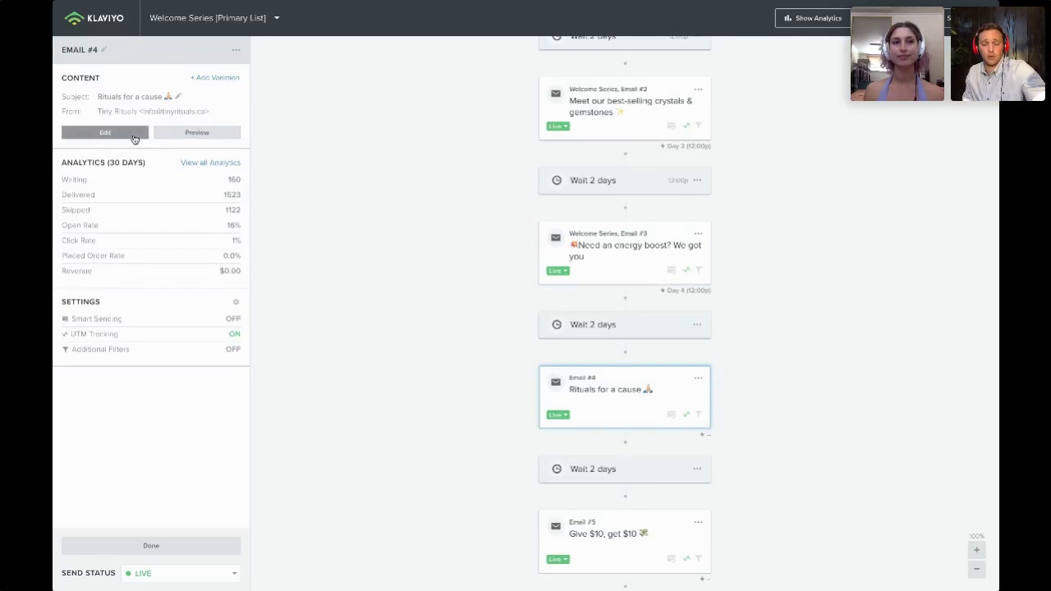
left_click(134, 136)
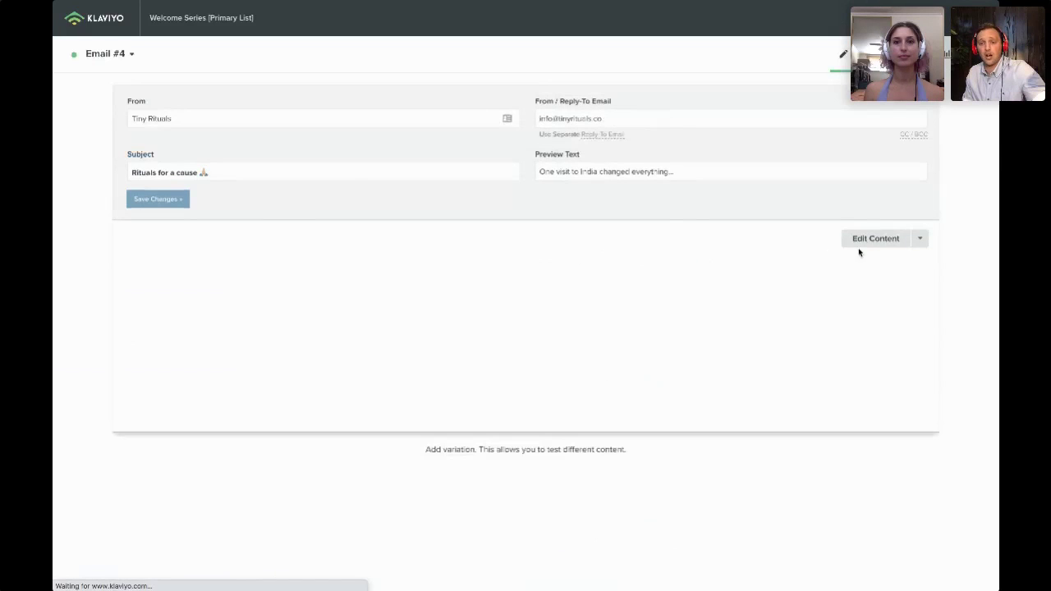
left_click(864, 244)
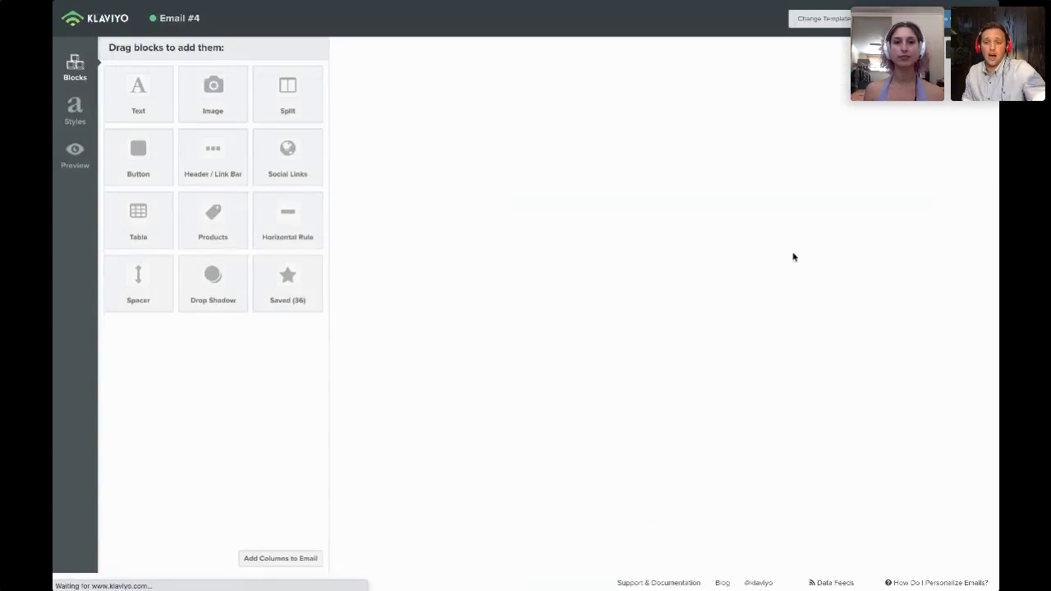
Examine Email #4's India banner, 10% donation message, "How it started", "Making a difference" and "Where does the money go?" sections.
scroll(682, 326, "down", 3)
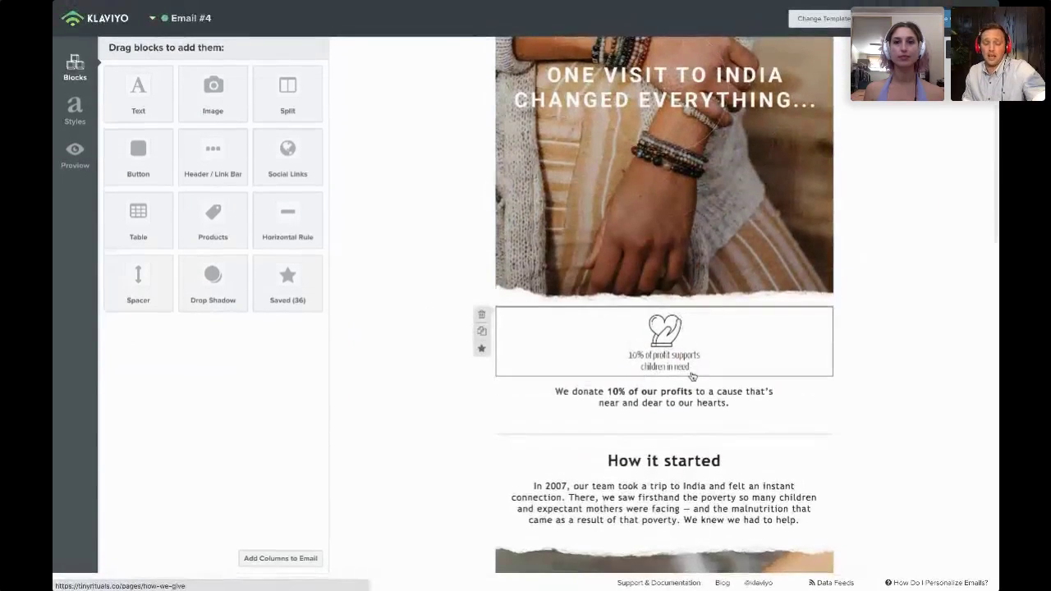
scroll(693, 376, "down", 7)
scroll(693, 376, "down", 1)
scroll(693, 376, "down", 1)
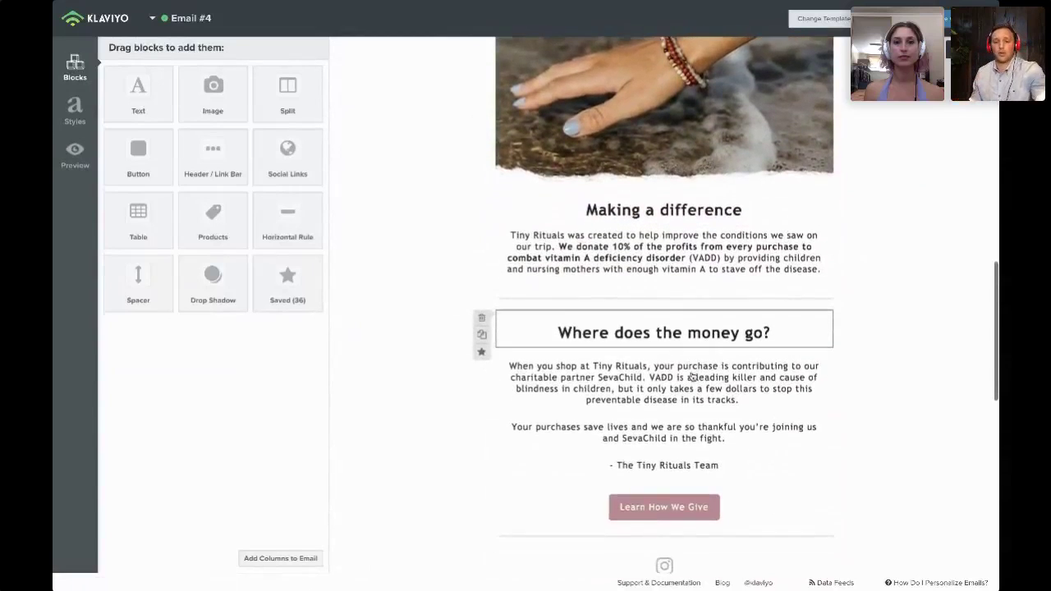
scroll(693, 451, "up", 10)
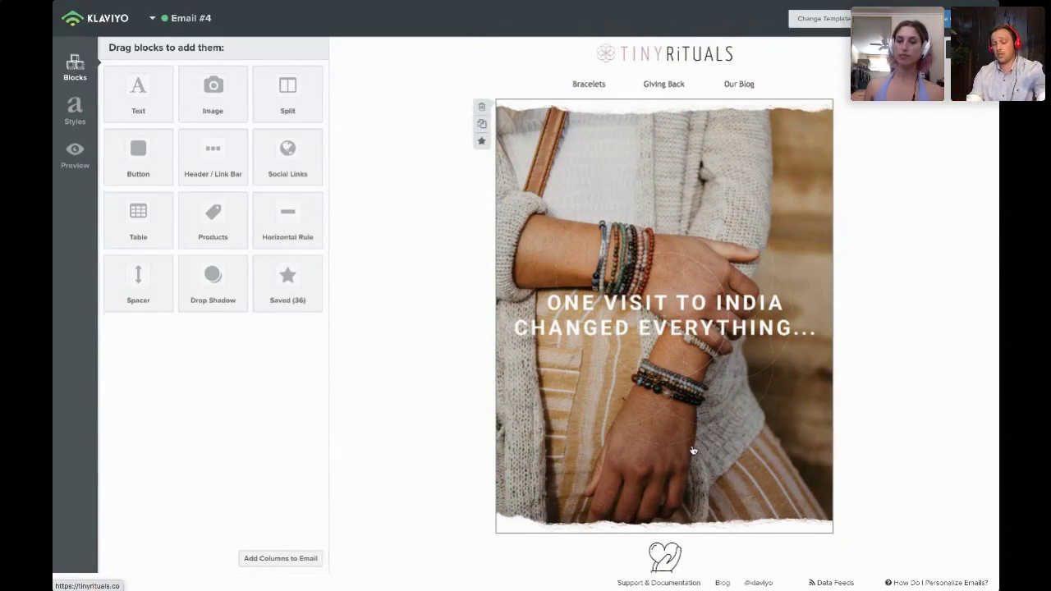
scroll(693, 451, "down", 4)
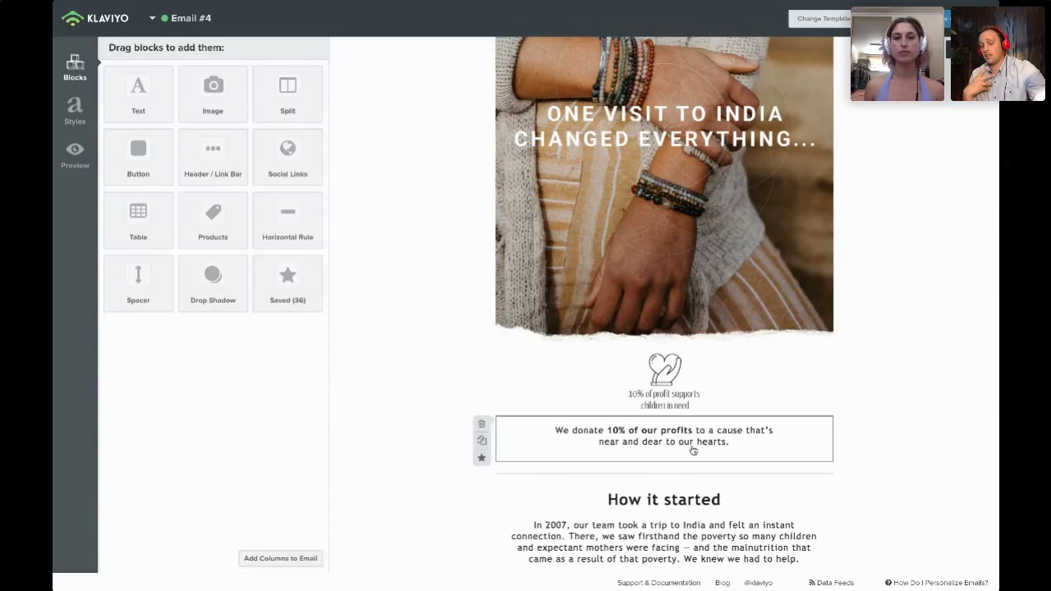
Review Email #4 from the donation message through the "Learn How We Give" button and Instagram section, returning to the India banner.
scroll(694, 451, "down", 1)
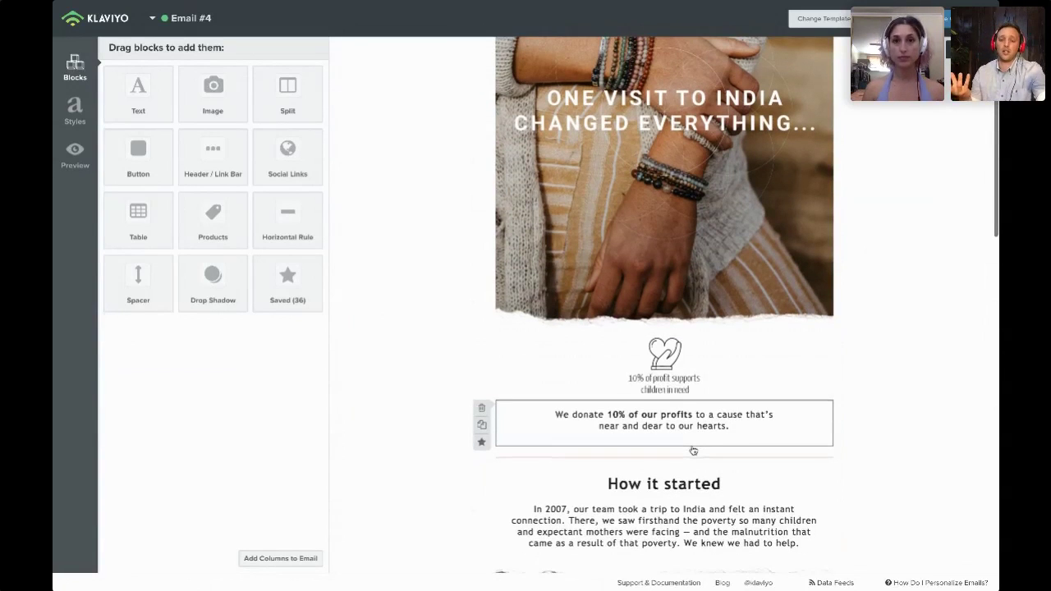
scroll(693, 451, "down", 3)
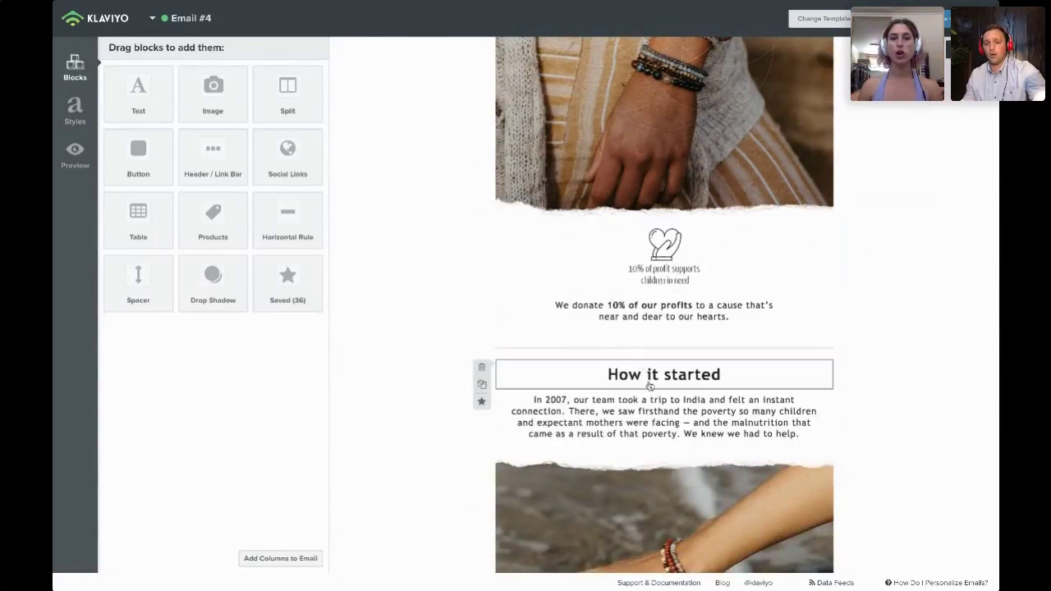
scroll(650, 387, "down", 2)
scroll(650, 387, "down", 10)
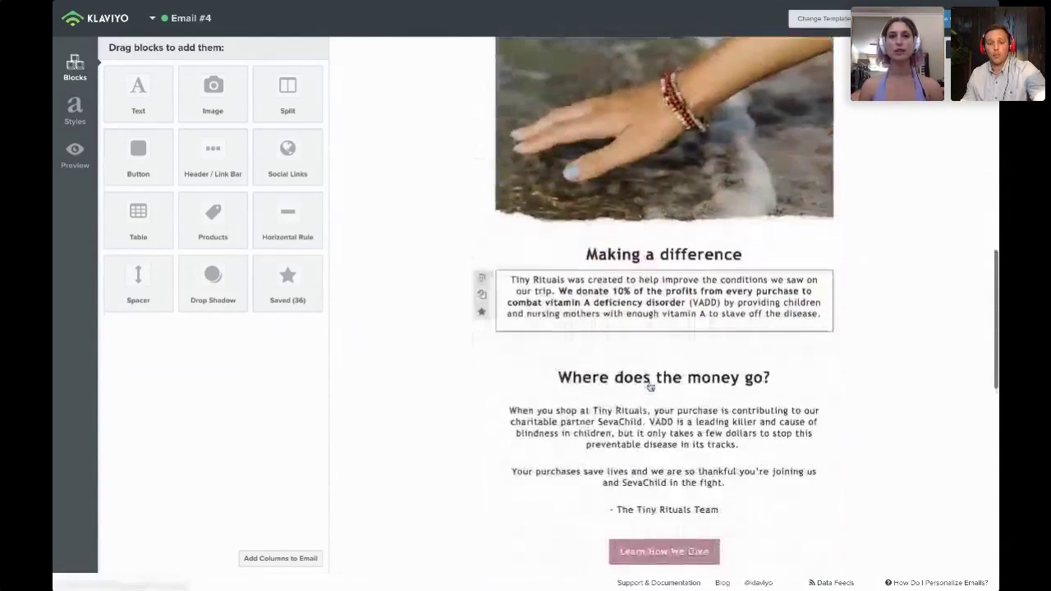
scroll(651, 387, "down", 3)
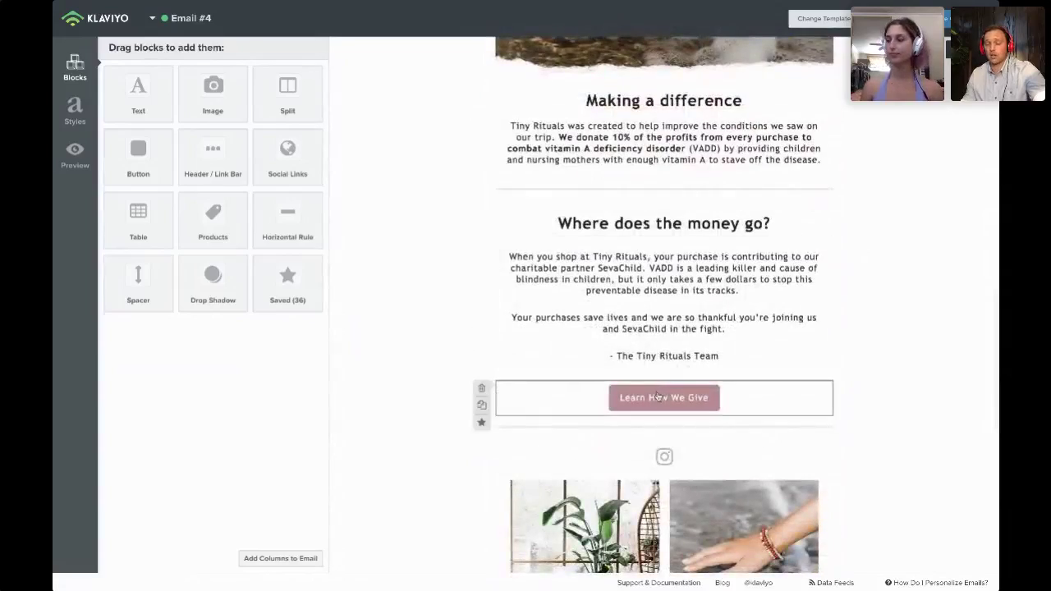
scroll(657, 400, "down", 10)
scroll(658, 400, "up", 8)
scroll(658, 400, "up", 13)
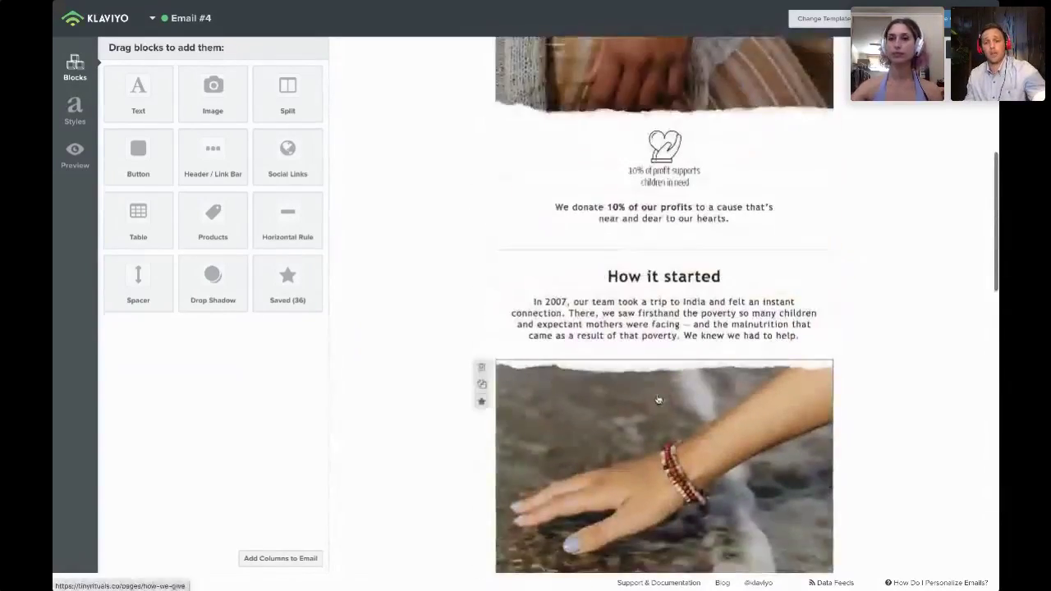
scroll(658, 400, "up", 4)
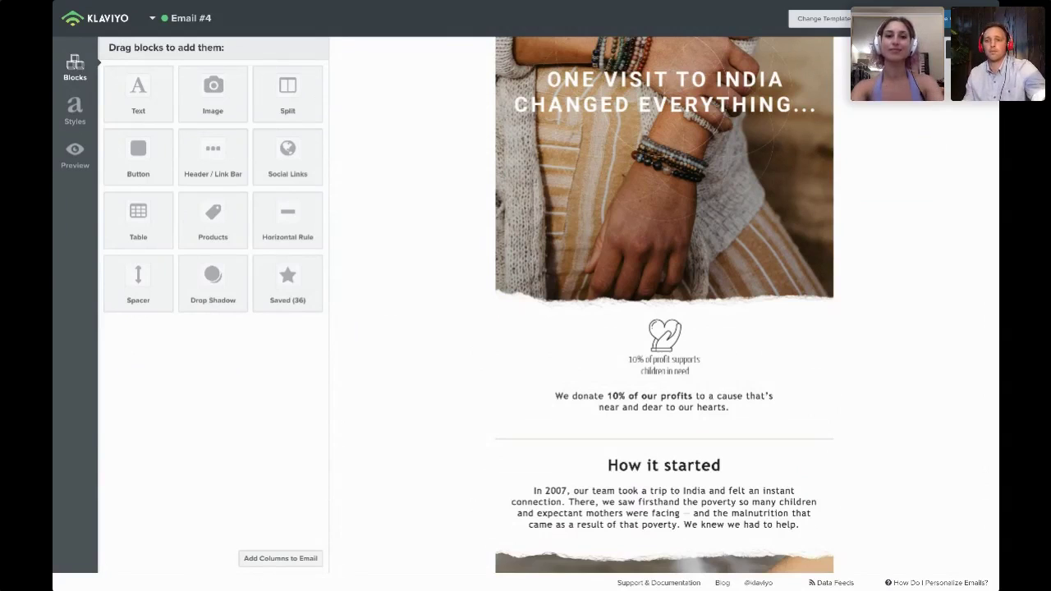
Leave Email #4's editor and open the content of Email #5, "Give $10, get $10", in the email editor.
left_click(963, 19)
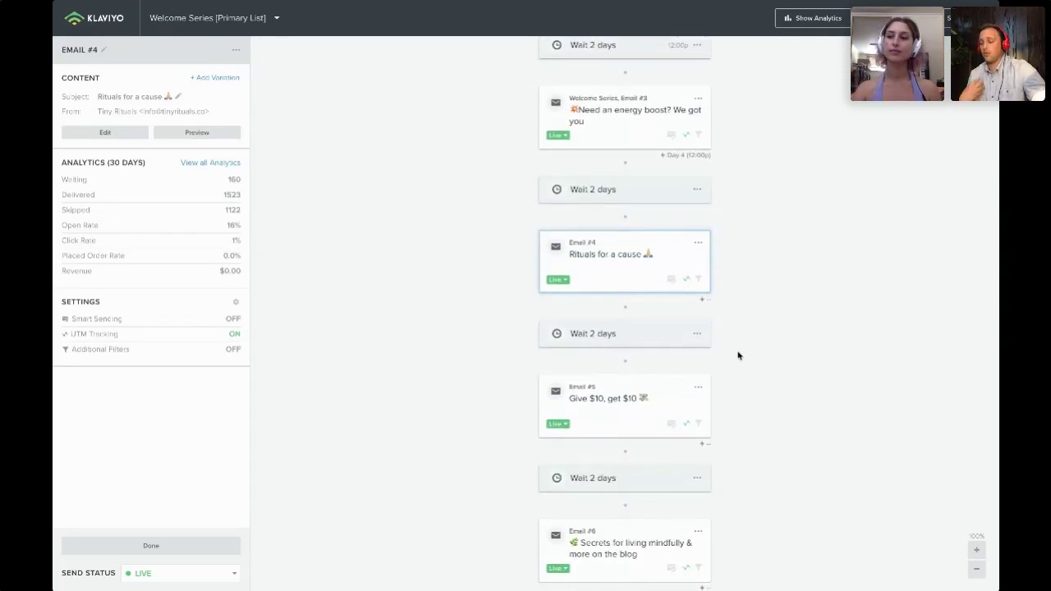
left_click(625, 399)
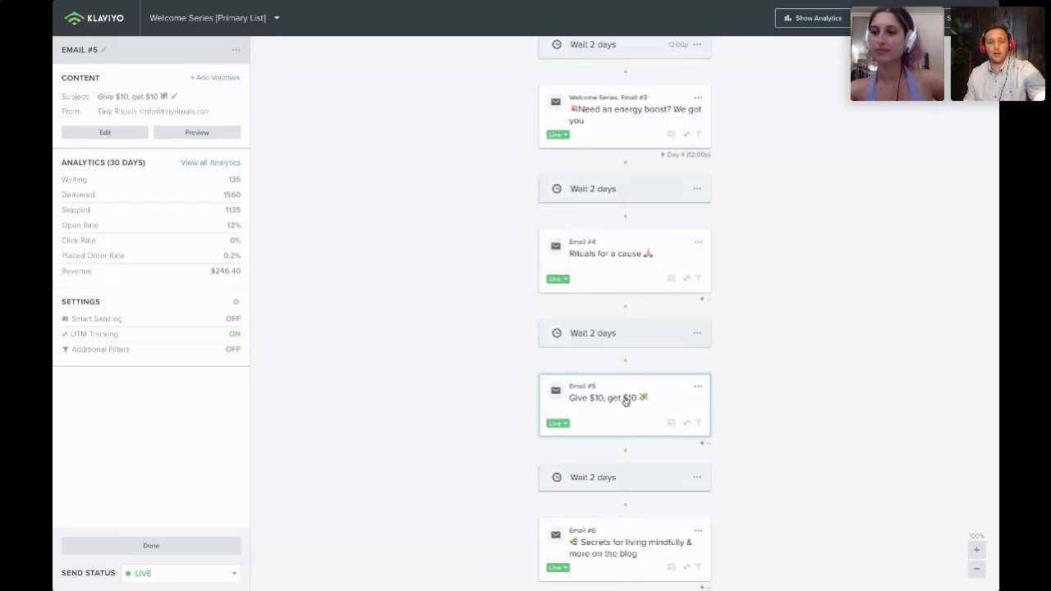
left_click(625, 400)
left_click(600, 405)
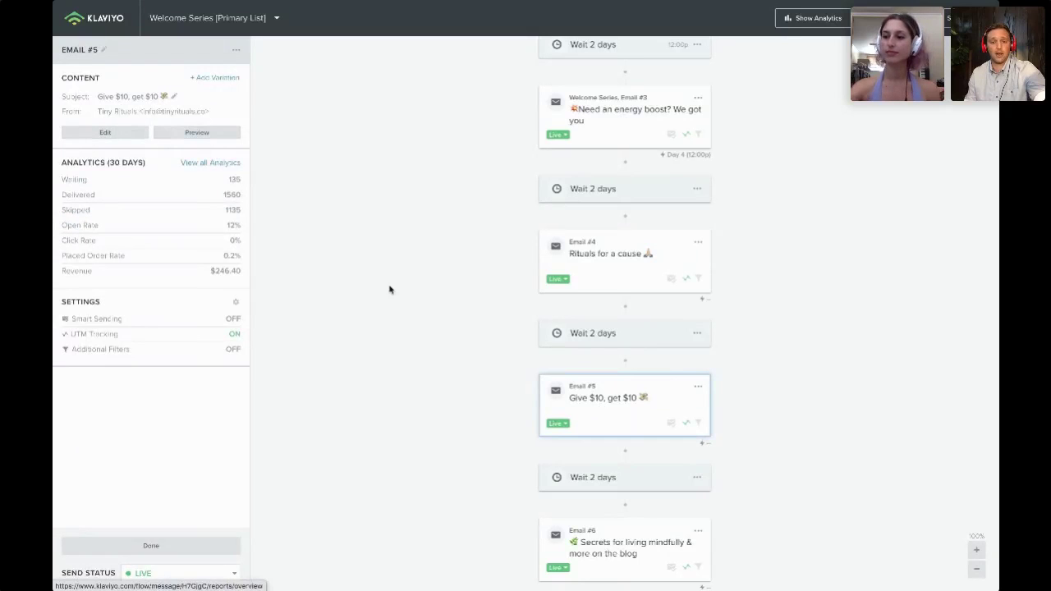
left_click(120, 134)
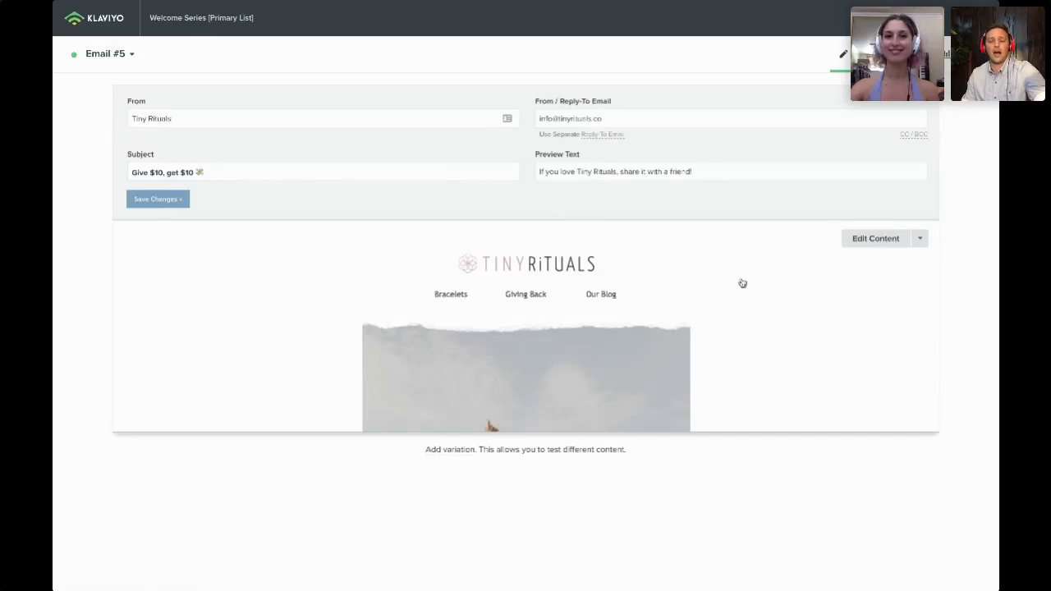
left_click(872, 239)
Examine Email #5's share-with-a-friend banner, $10 referral offer, "Start Sharing!" button and app store links.
scroll(872, 242, "down", 3)
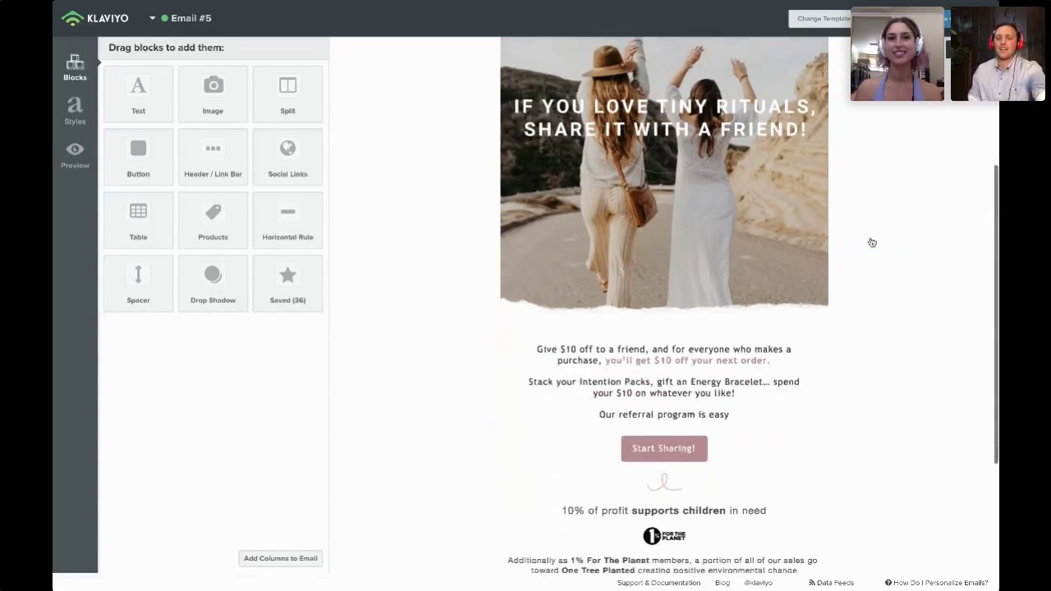
scroll(872, 242, "up", 1)
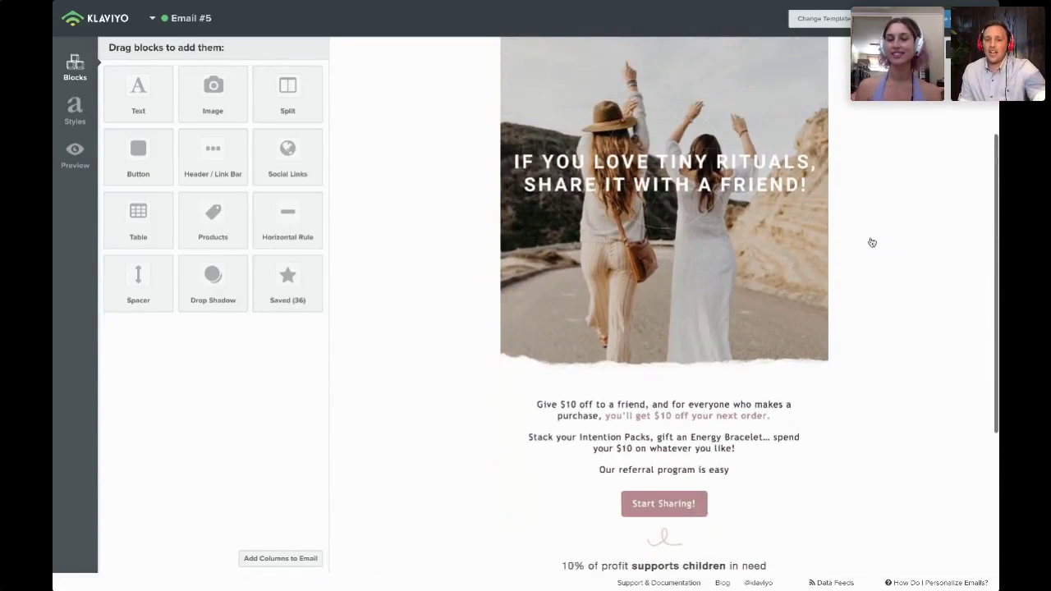
scroll(872, 242, "up", 2)
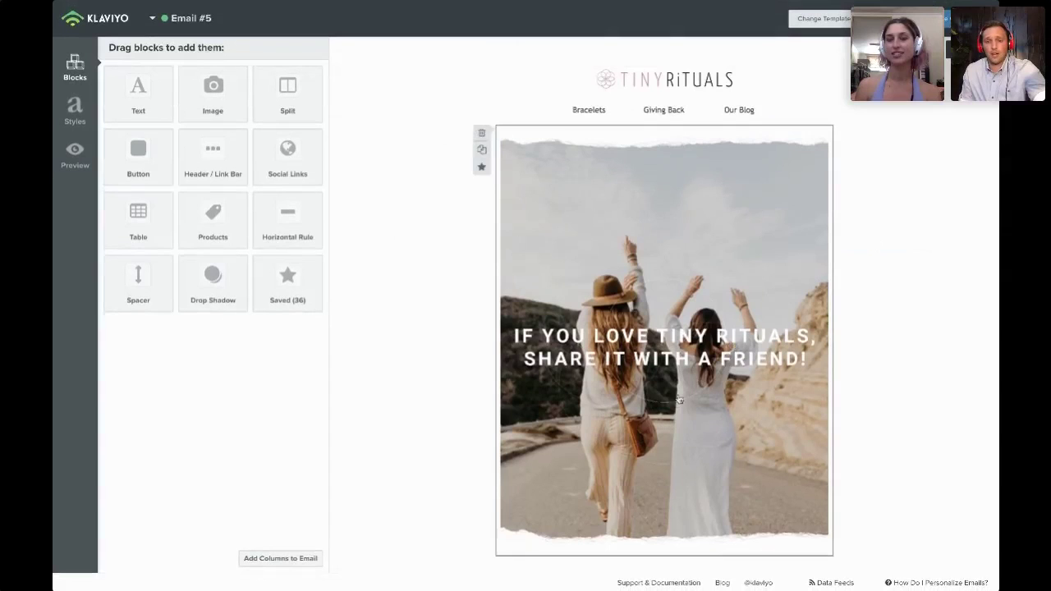
scroll(699, 381, "down", 4)
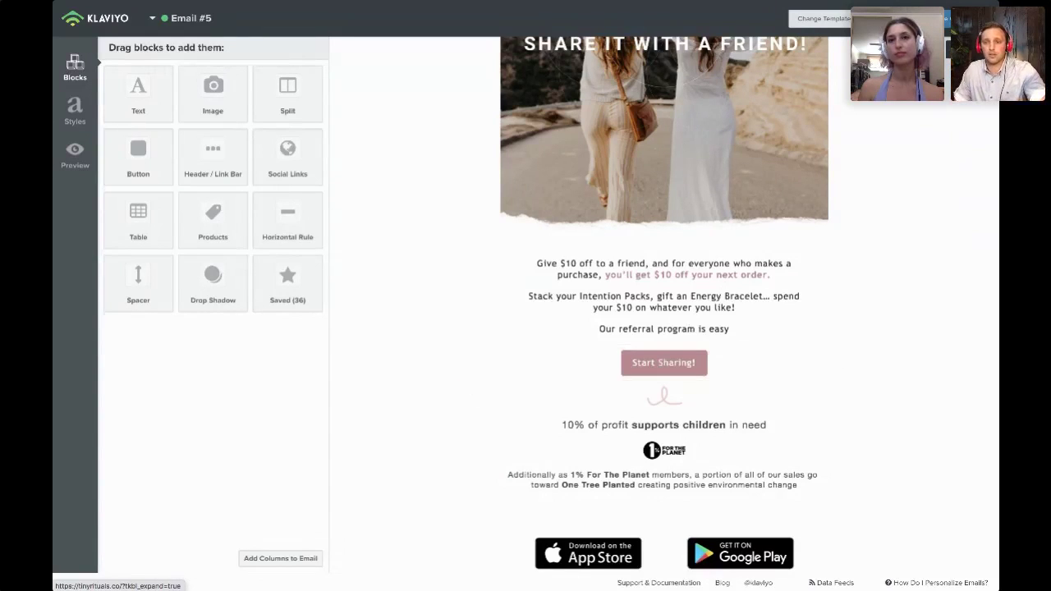
Return from Email #5's editor to the Welcome Series flow and reopen the same email's content for editing.
left_click(819, 5)
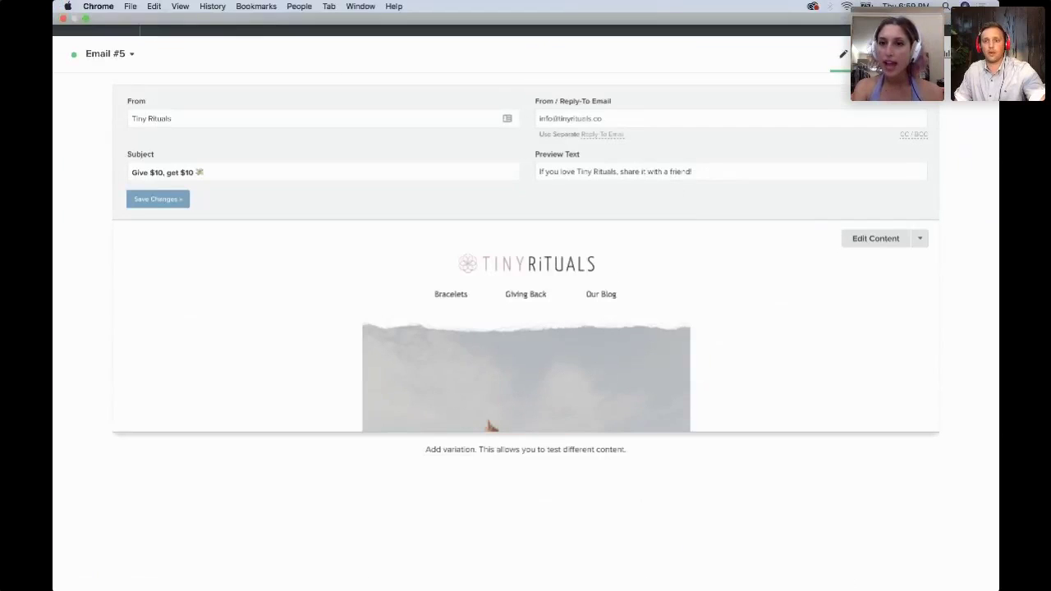
left_click(959, 18)
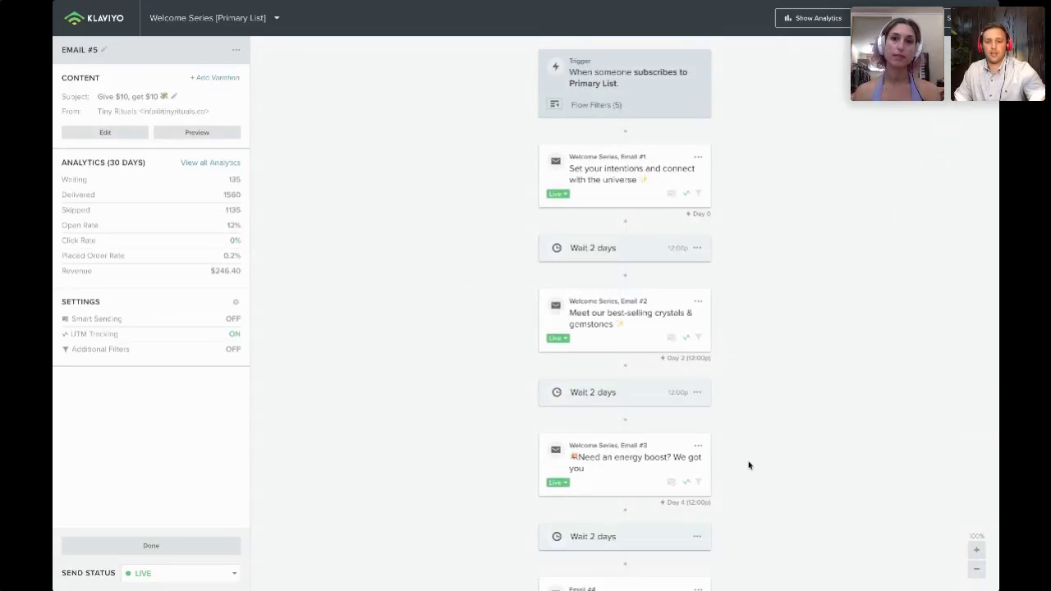
scroll(749, 472, "down", 2)
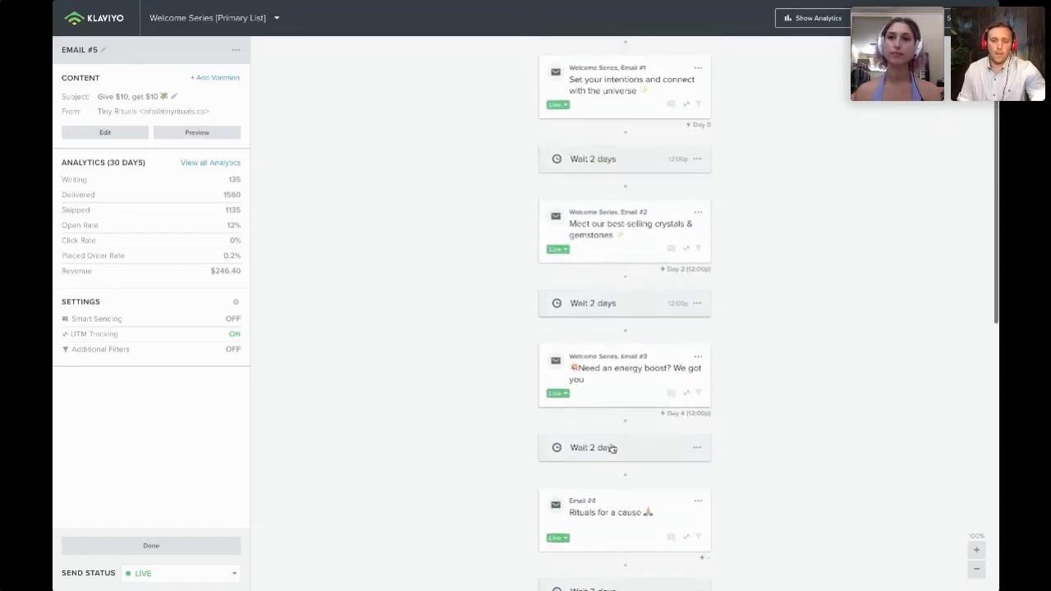
scroll(624, 476, "down", 4)
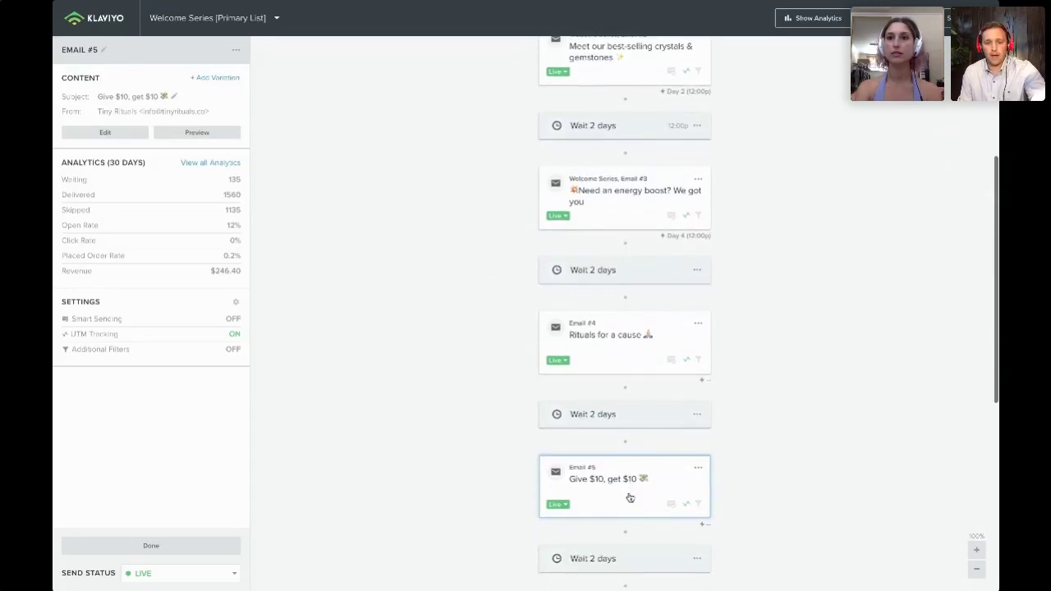
left_click(281, 332)
left_click(637, 492)
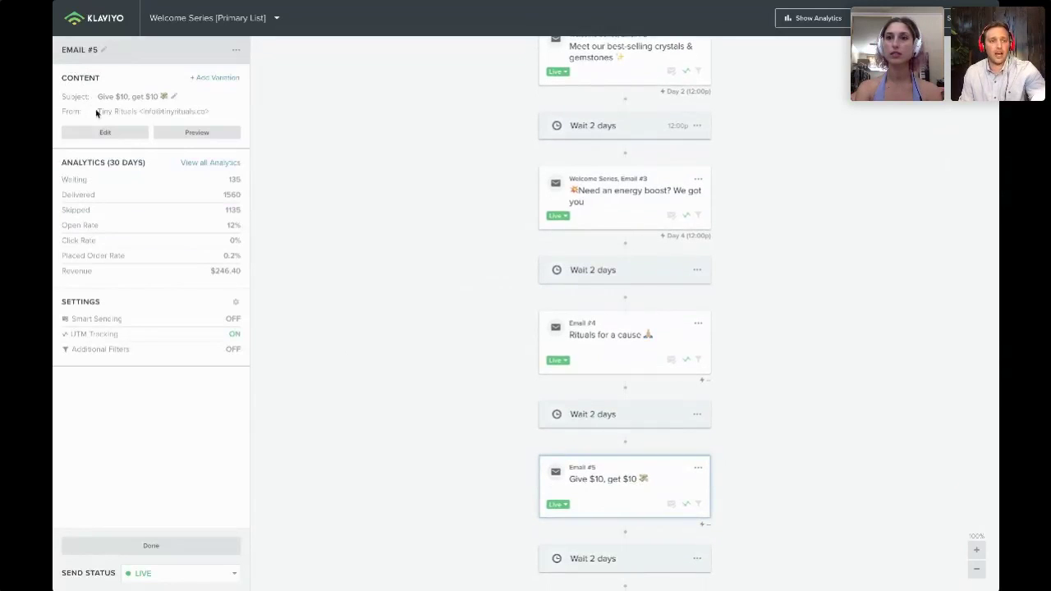
left_click(105, 133)
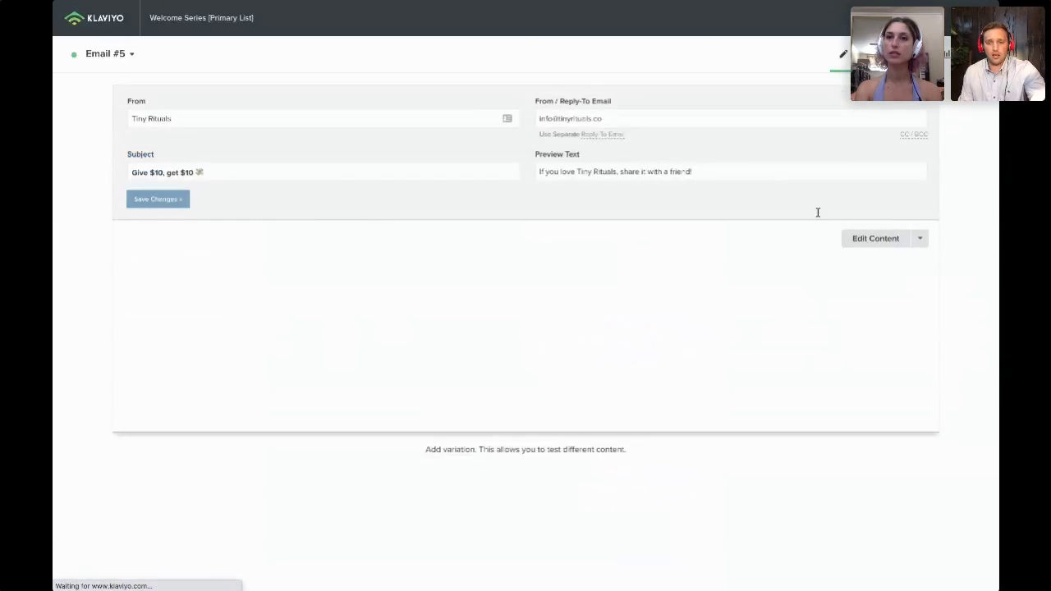
left_click(869, 240)
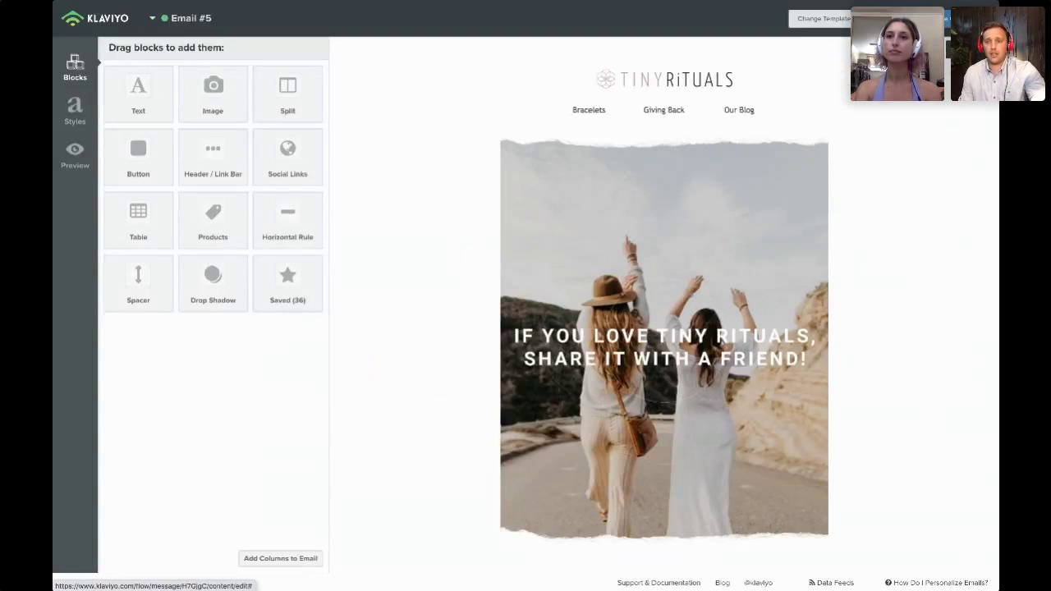
Examine the mobile layout of Email #5 from its banner and referral text to the app store links.
scroll(690, 342, "down", 10)
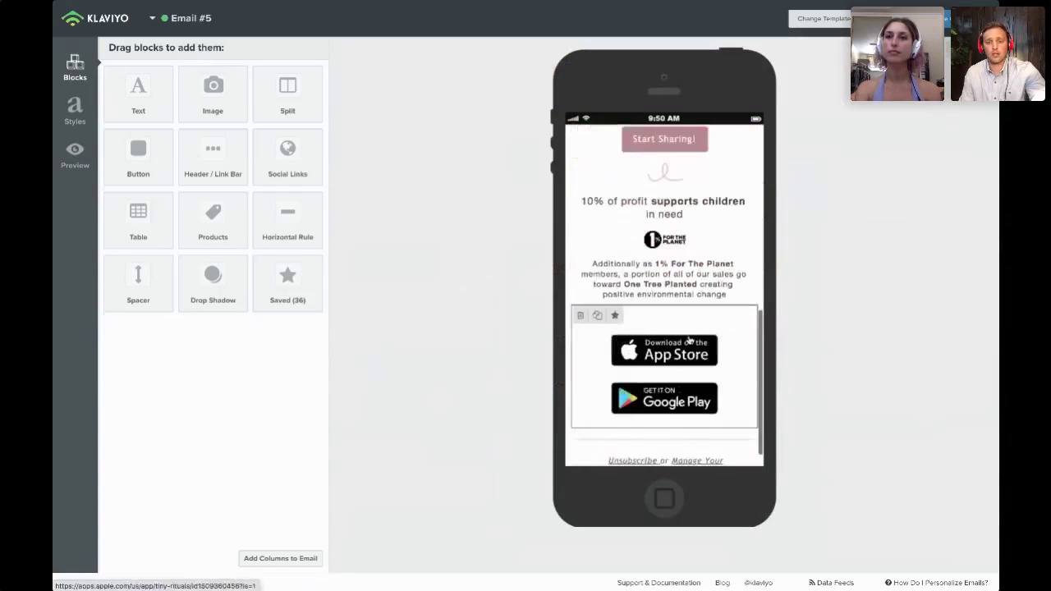
scroll(690, 341, "up", 10)
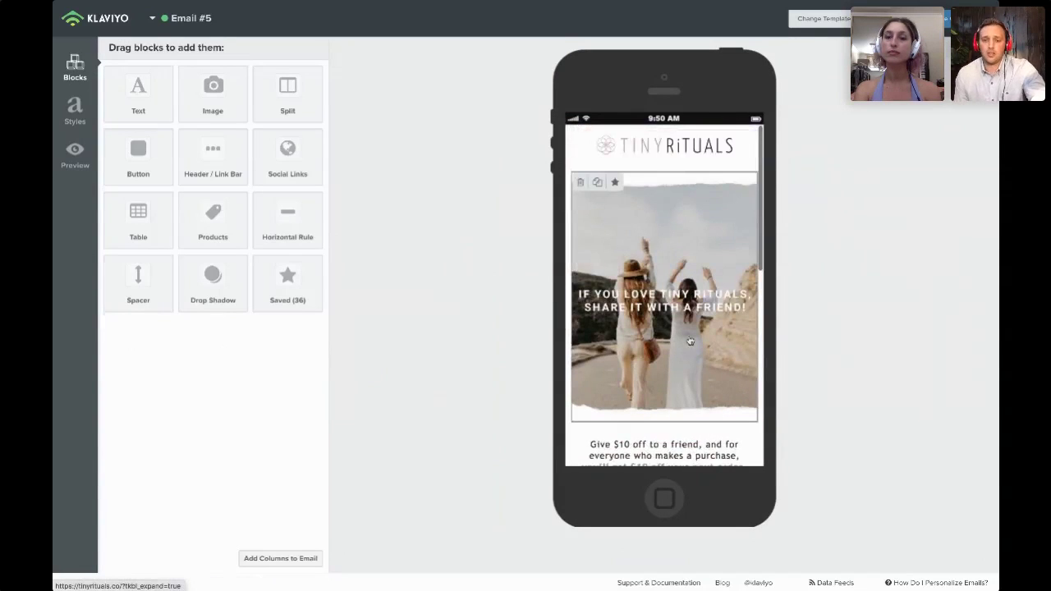
scroll(689, 342, "down", 1)
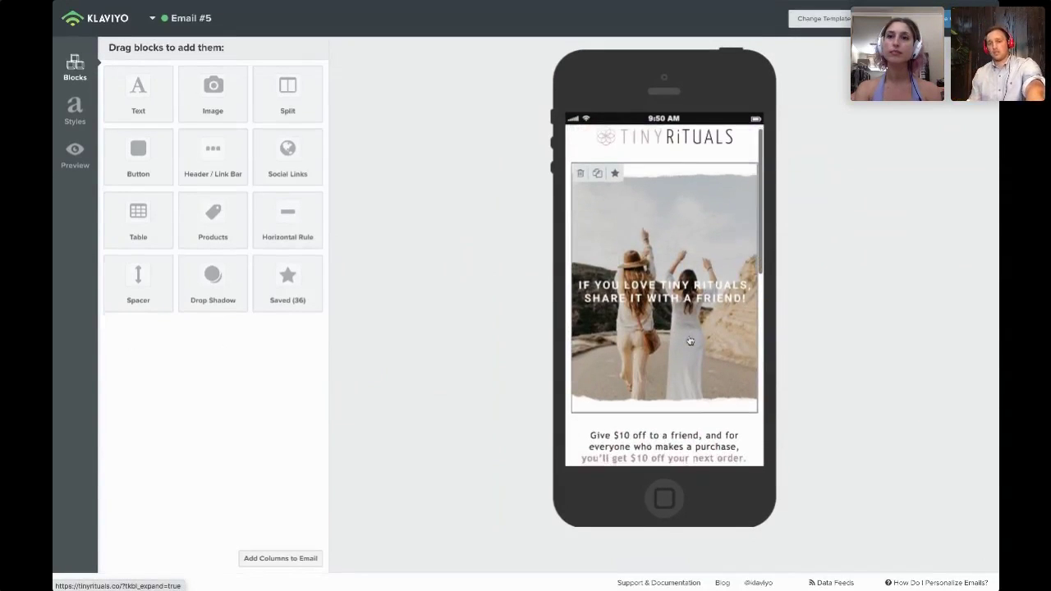
scroll(690, 342, "down", 2)
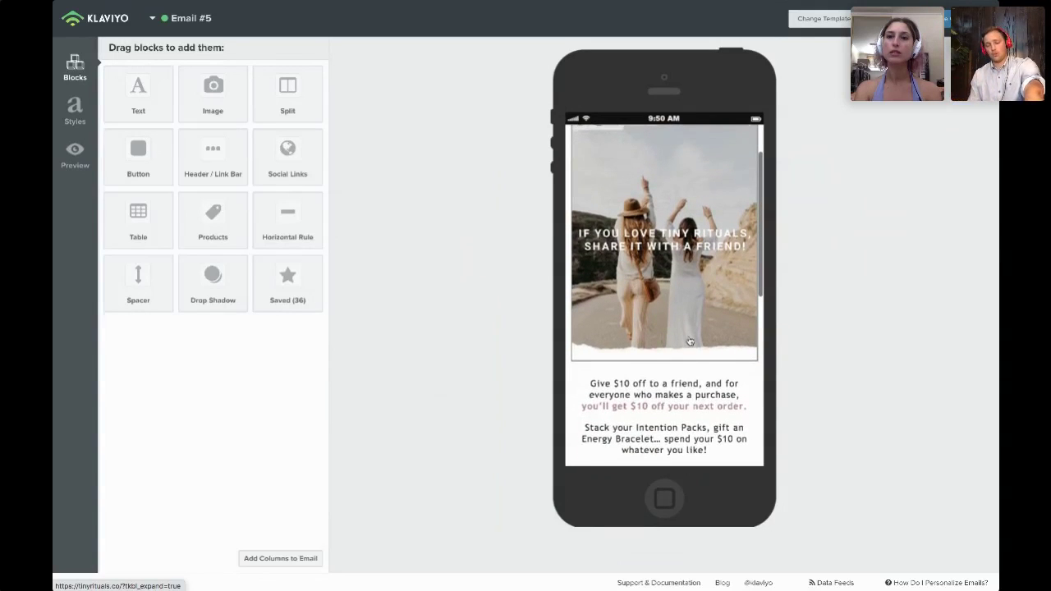
scroll(690, 341, "down", 1)
scroll(690, 341, "down", 6)
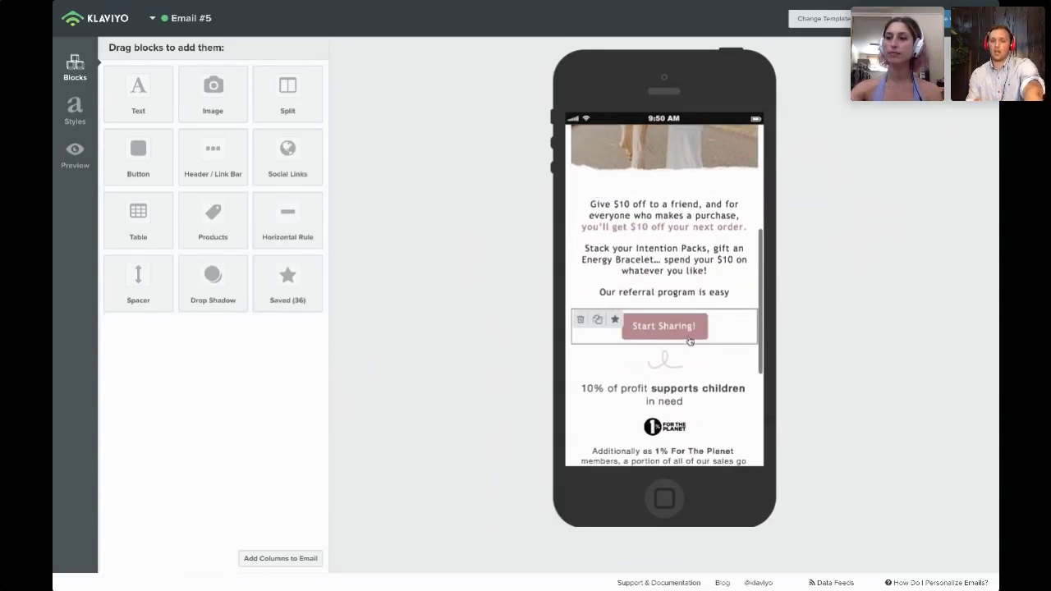
scroll(690, 341, "up", 1)
scroll(690, 343, "up", 9)
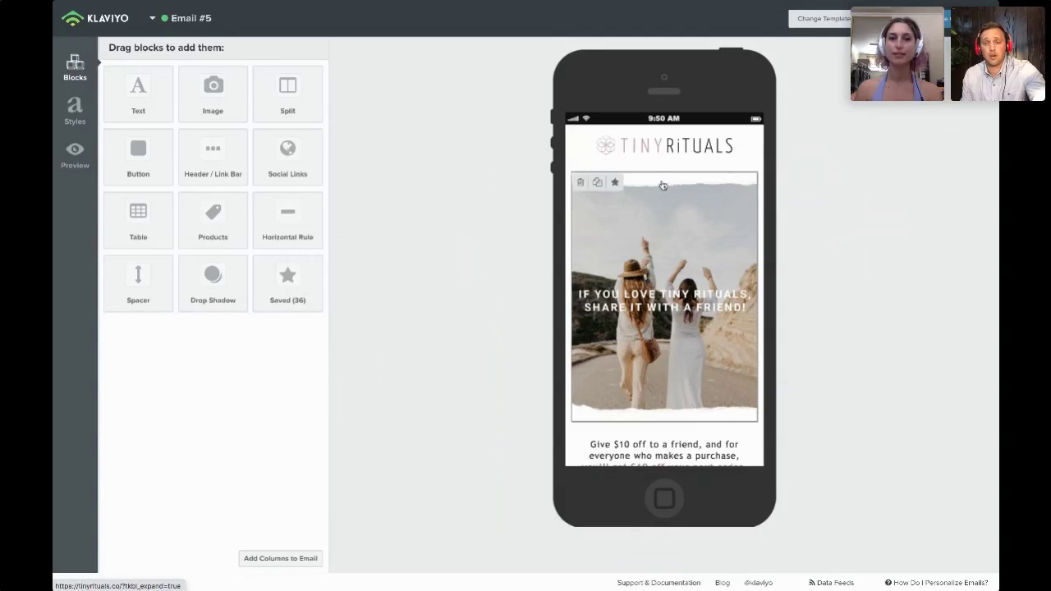
Review Email #5's mobile referral text, "Start Sharing!" button, donation messages, and App Store and Google Play badges.
scroll(643, 354, "down", 3)
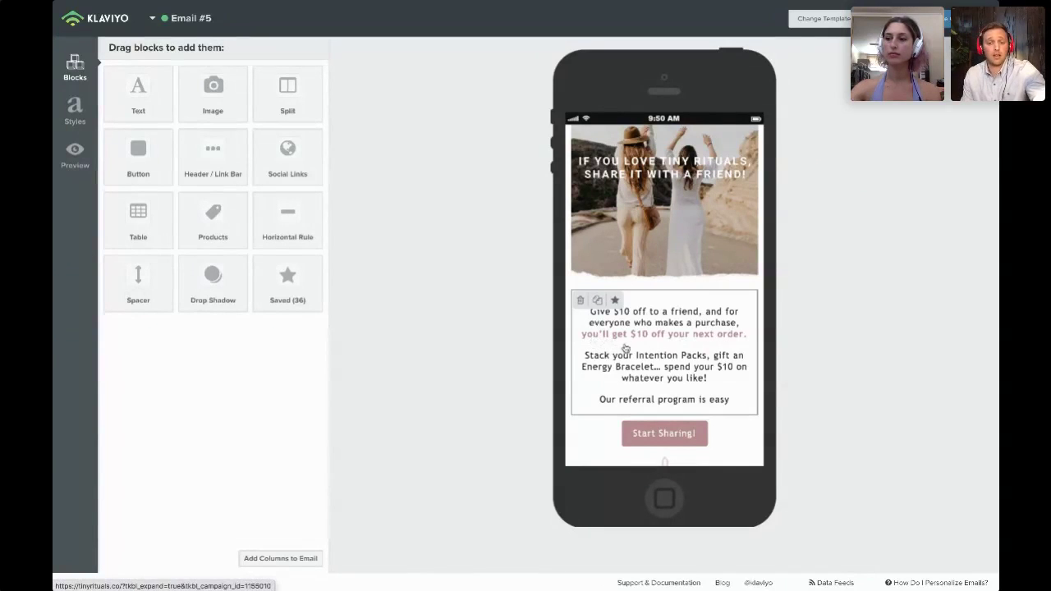
scroll(629, 347, "down", 2)
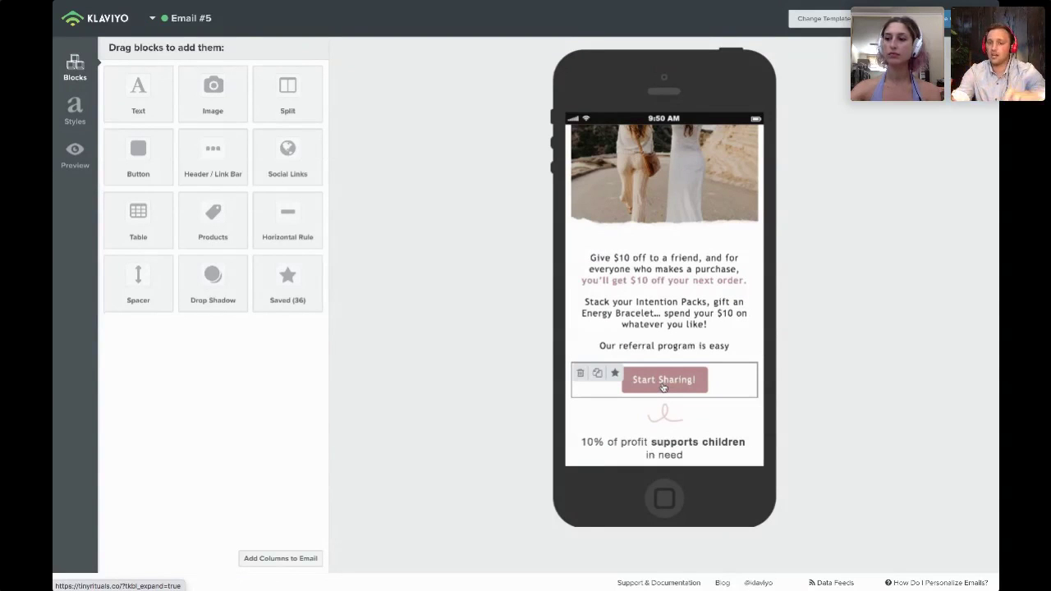
scroll(663, 387, "down", 5)
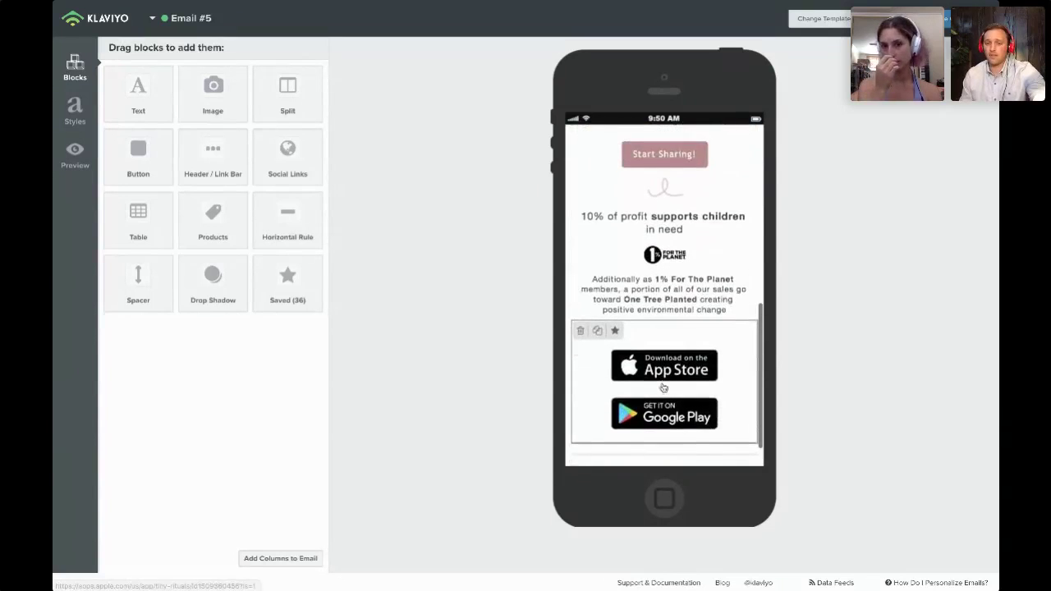
scroll(663, 387, "down", 1)
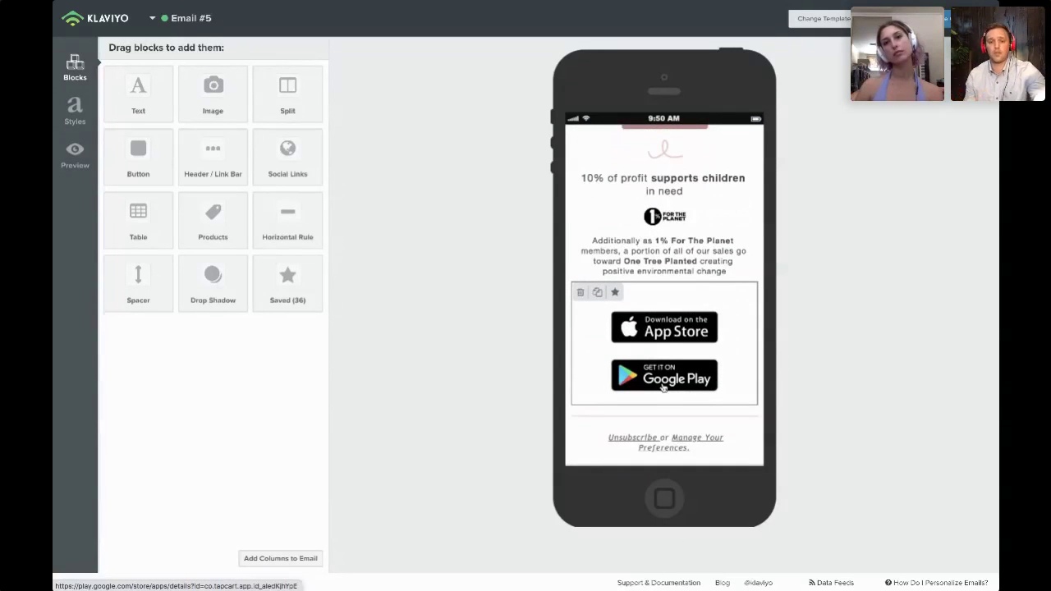
scroll(663, 387, "up", 8)
scroll(663, 386, "down", 5)
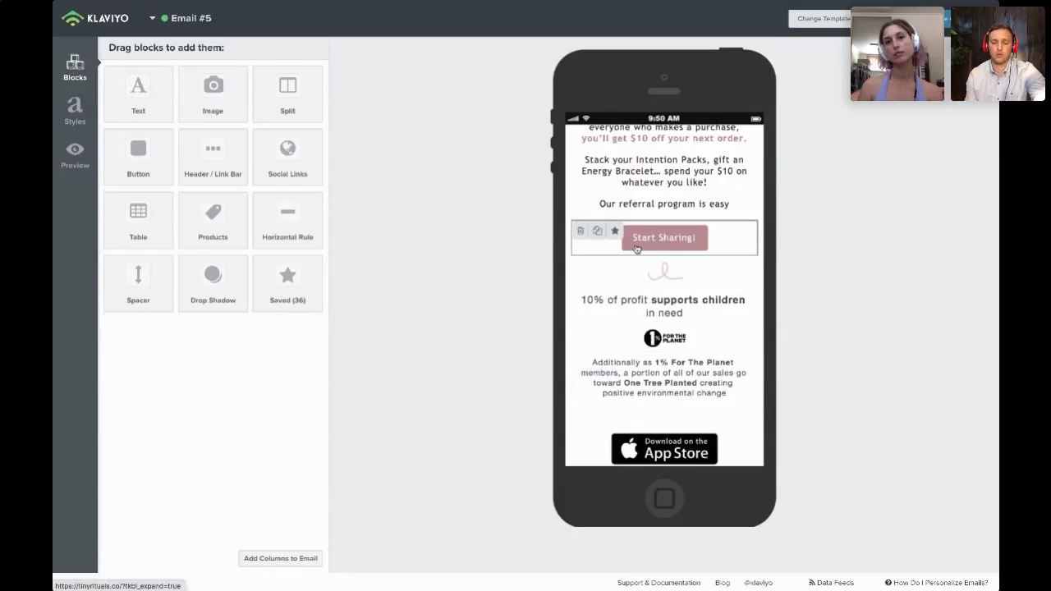
scroll(637, 249, "down", 3)
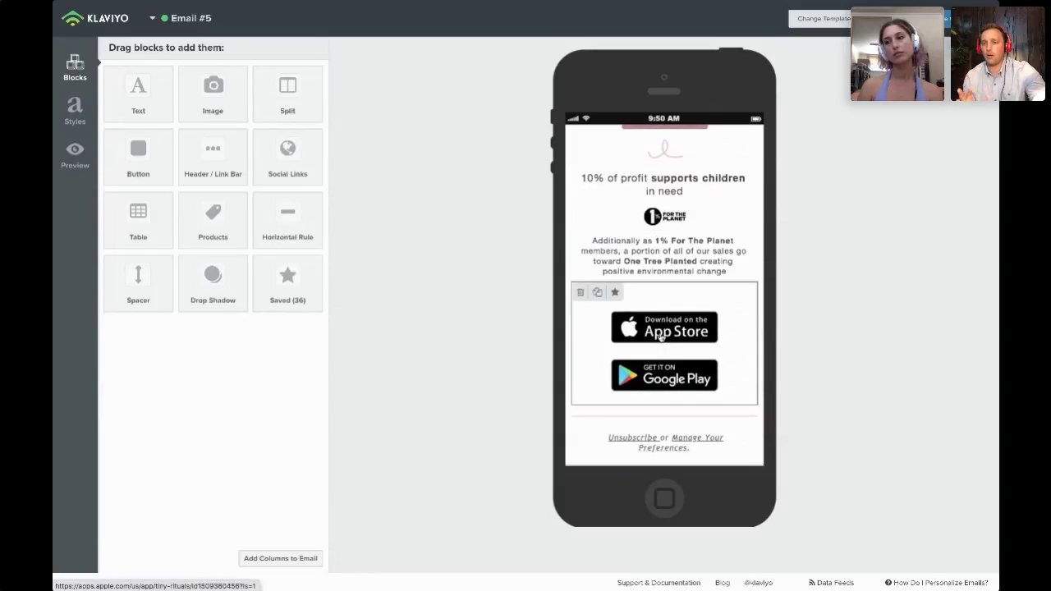
Restore Email #5's desktop layout and review its banner, referral offer, donation messages and app download badges.
left_click(860, 167)
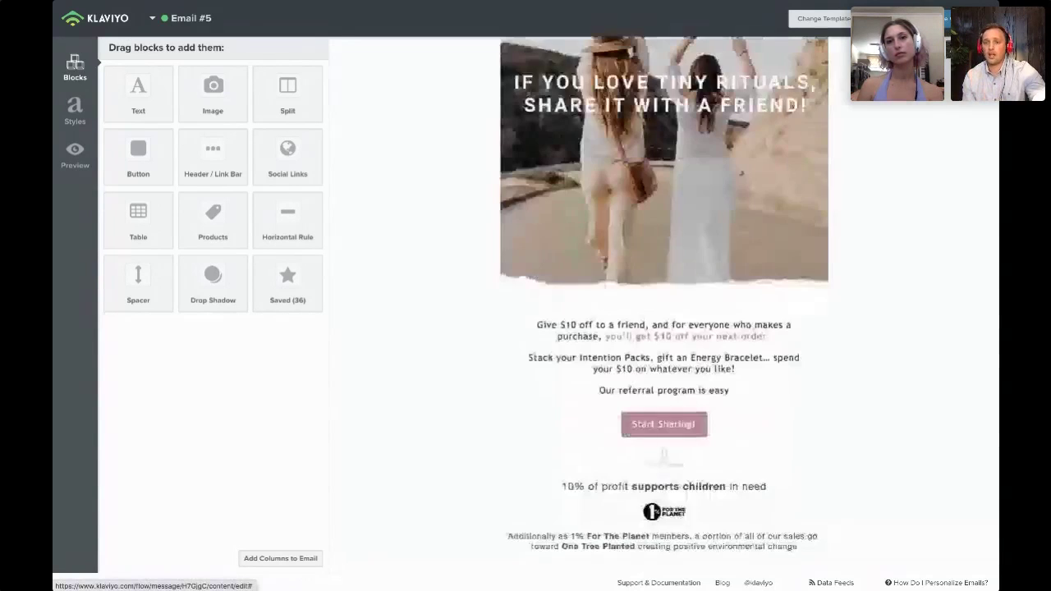
scroll(685, 326, "down", 3)
scroll(685, 327, "up", 5)
scroll(685, 326, "down", 5)
scroll(686, 326, "up", 3)
scroll(686, 327, "up", 3)
scroll(760, 546, "down", 5)
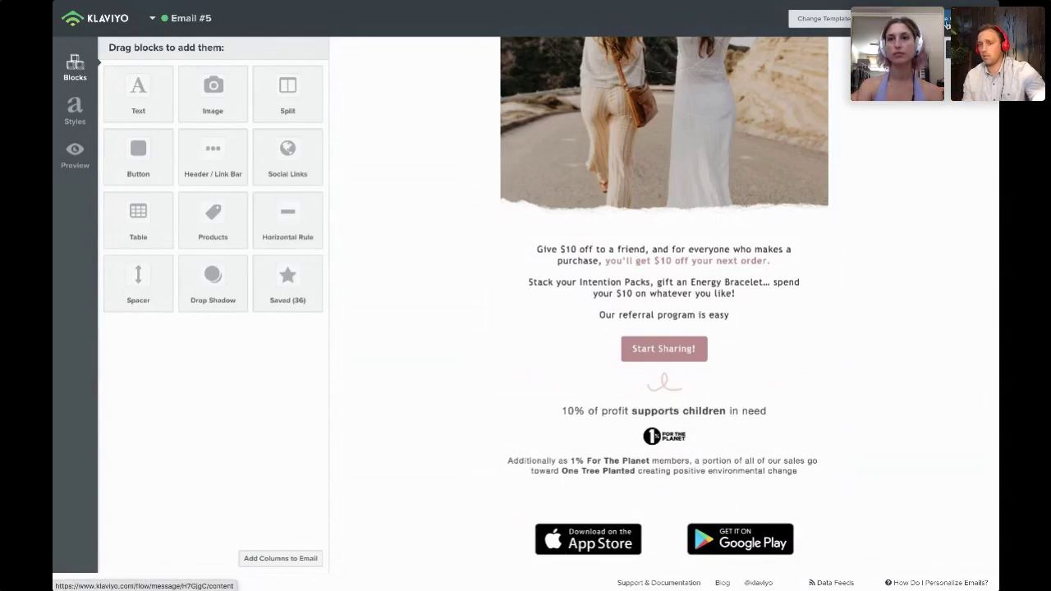
Return from Email #5's editor to the Welcome Series flow and go back to its trigger and first emails.
left_click(946, 24)
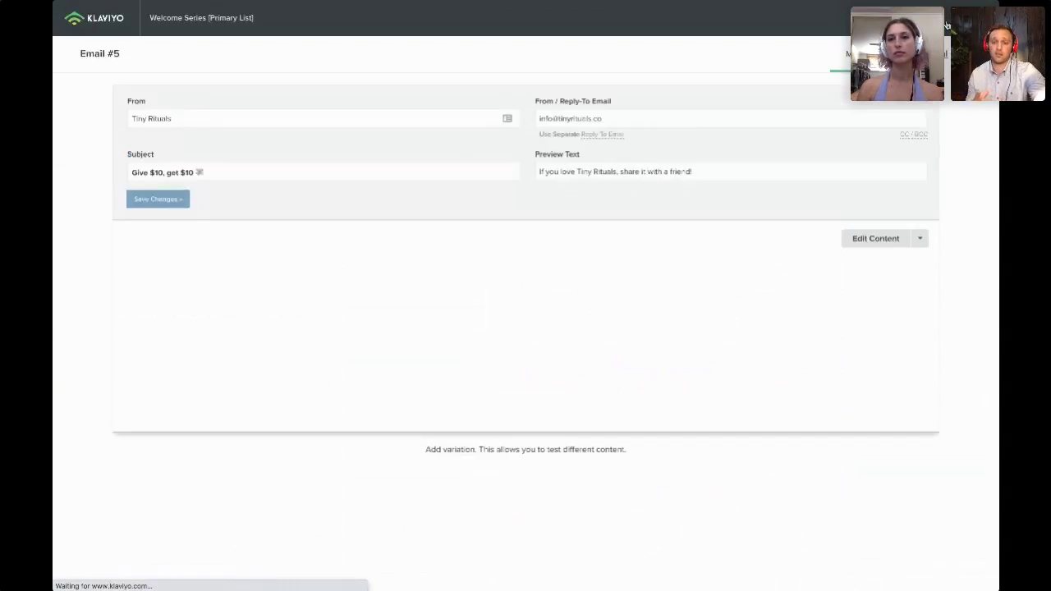
left_click(947, 26)
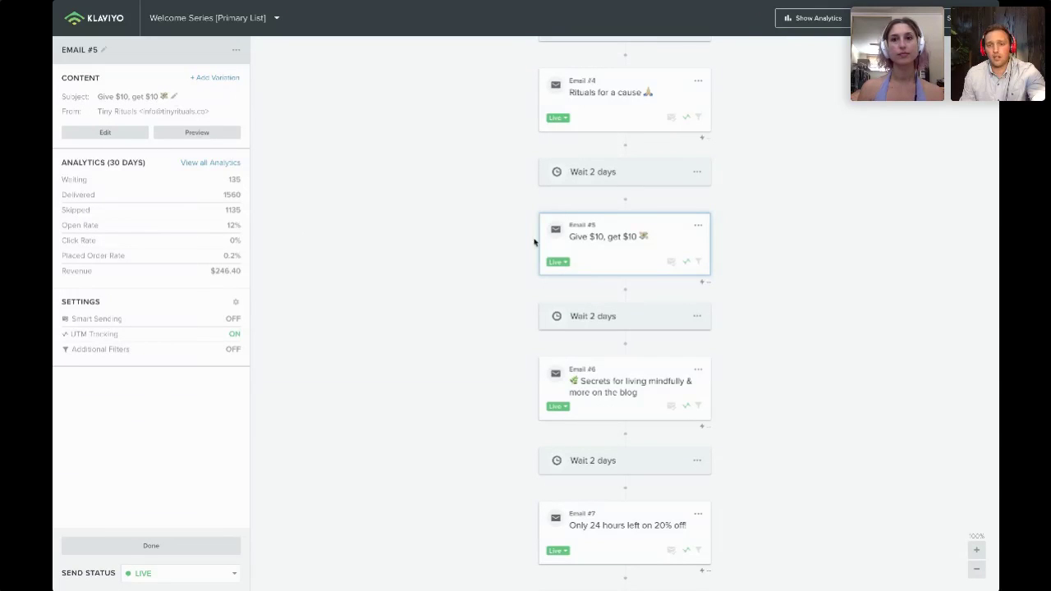
scroll(534, 242, "up", 6)
scroll(535, 239, "down", 1)
scroll(537, 237, "up", 1)
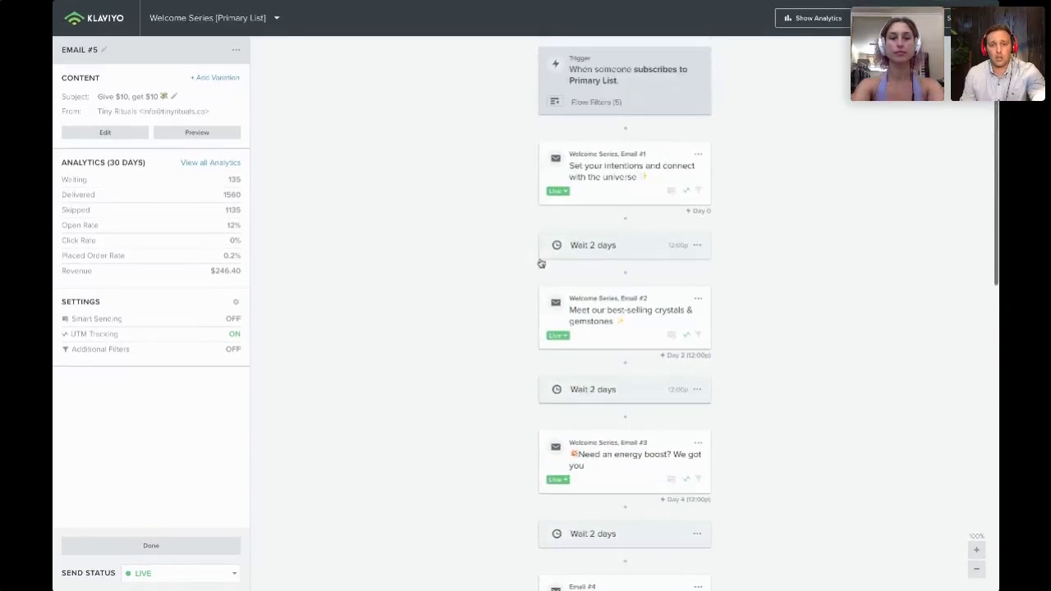
Inspect the 30-day analytics of Welcome Series Email #1 and Email #2.
left_click(640, 174)
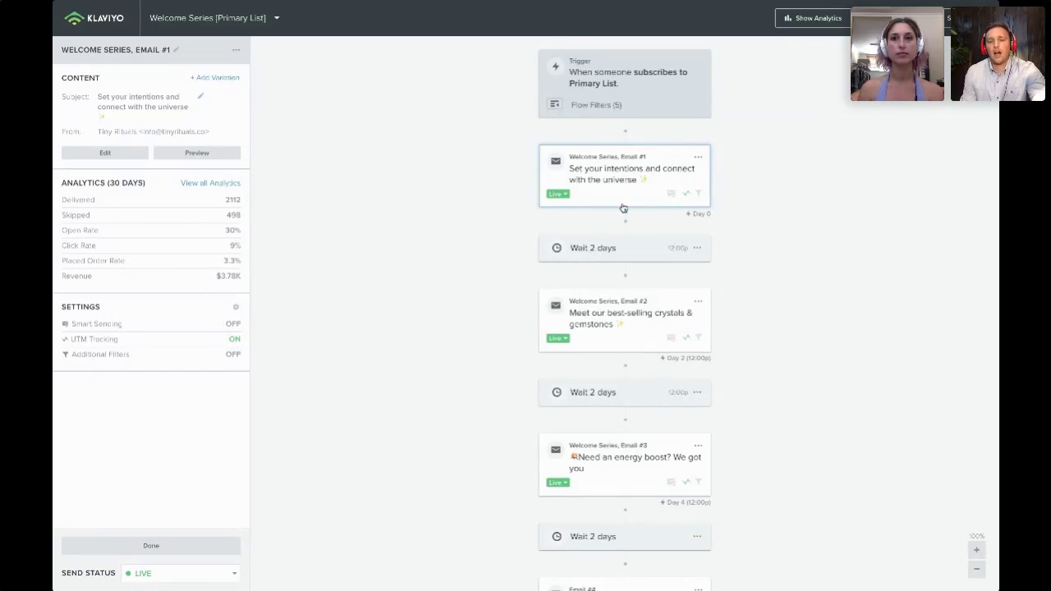
scroll(612, 172, "down", 1)
scroll(612, 171, "up", 1)
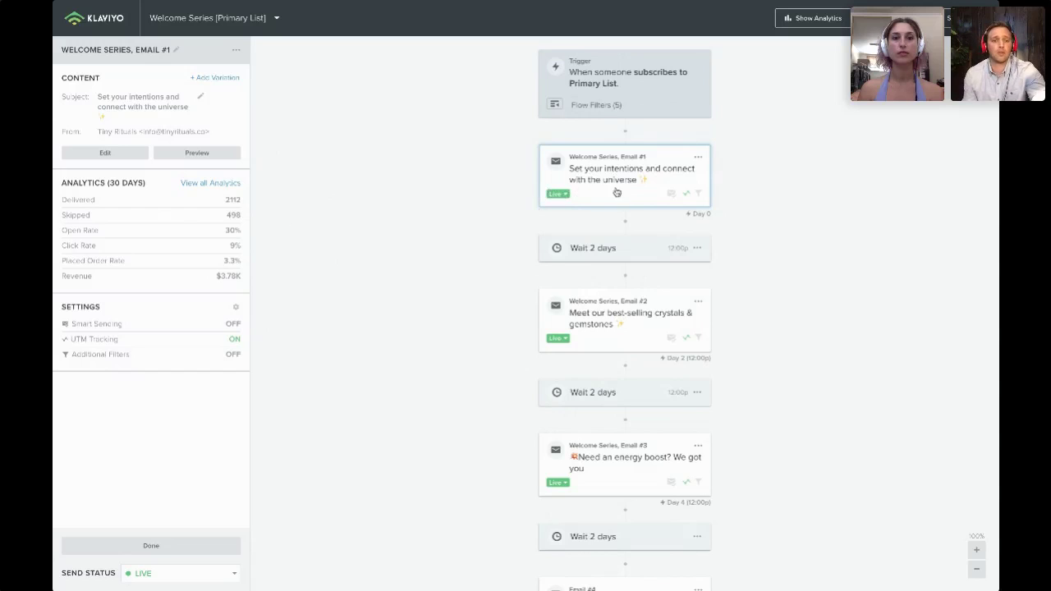
left_click(612, 332)
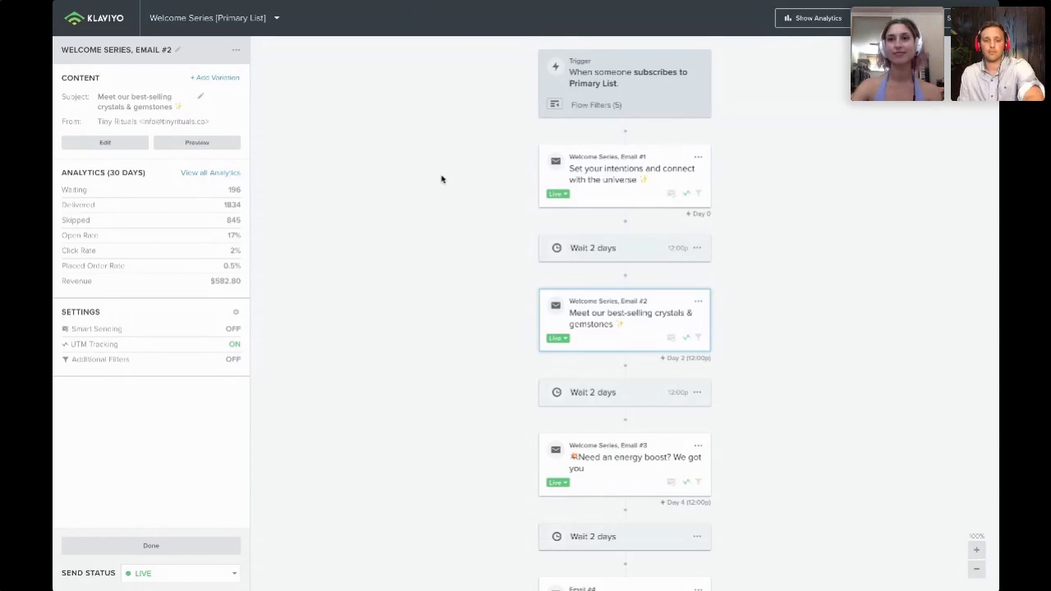
Preview Email #6 and review its blog banner, inspiration text, "Explore our blog" button, donation messages and app badges.
scroll(471, 248, "down", 10)
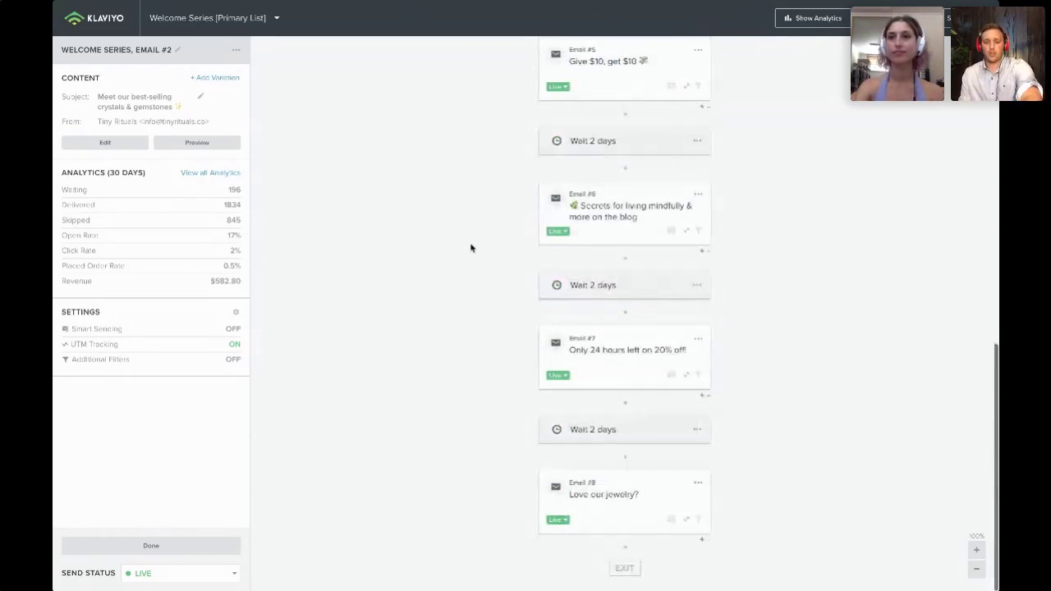
left_click(597, 216)
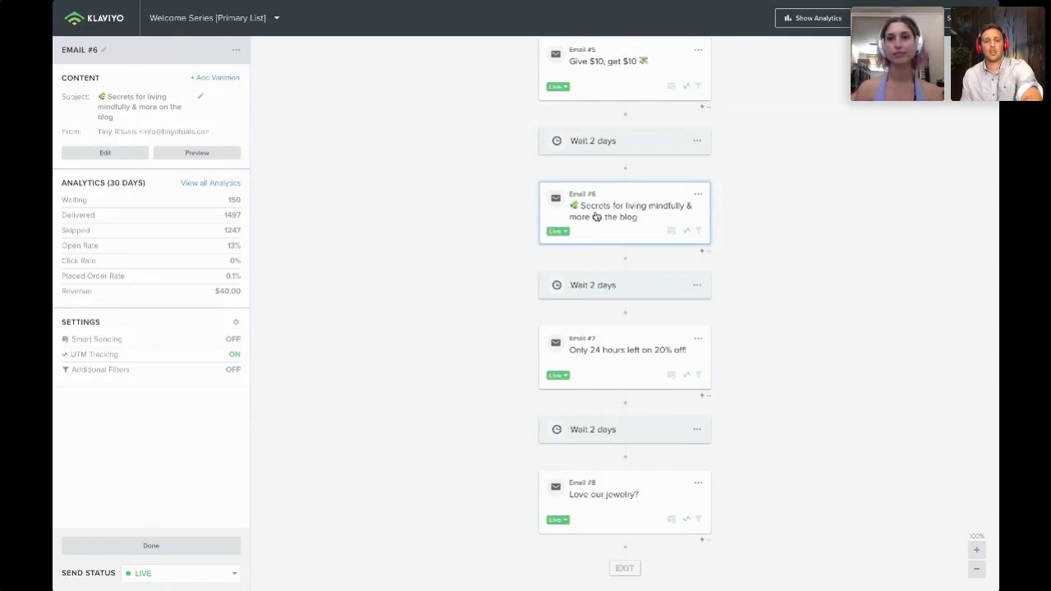
left_click(197, 154)
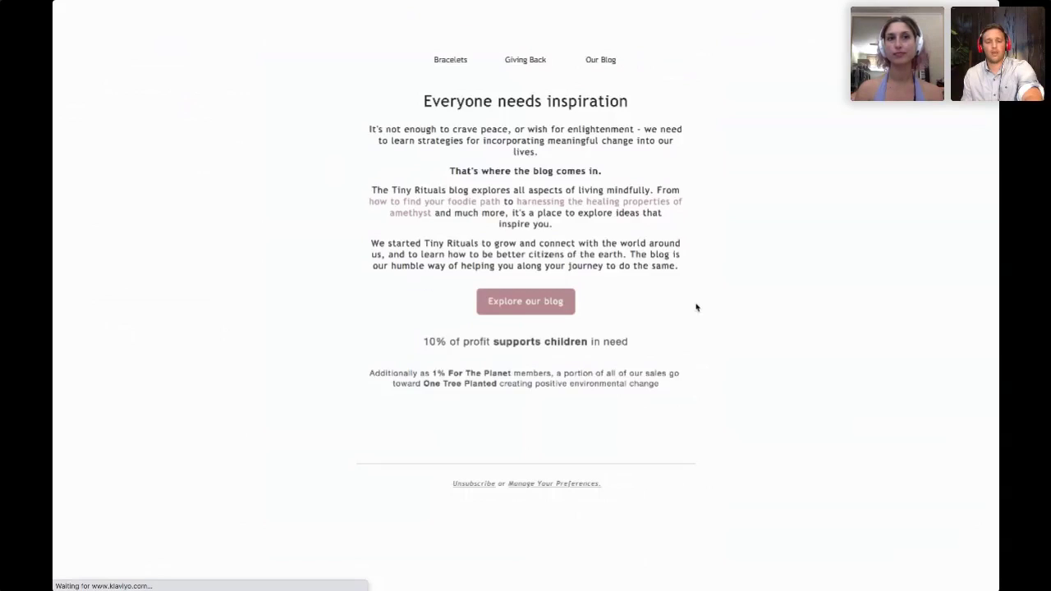
scroll(697, 308, "down", 4)
scroll(698, 308, "down", 2)
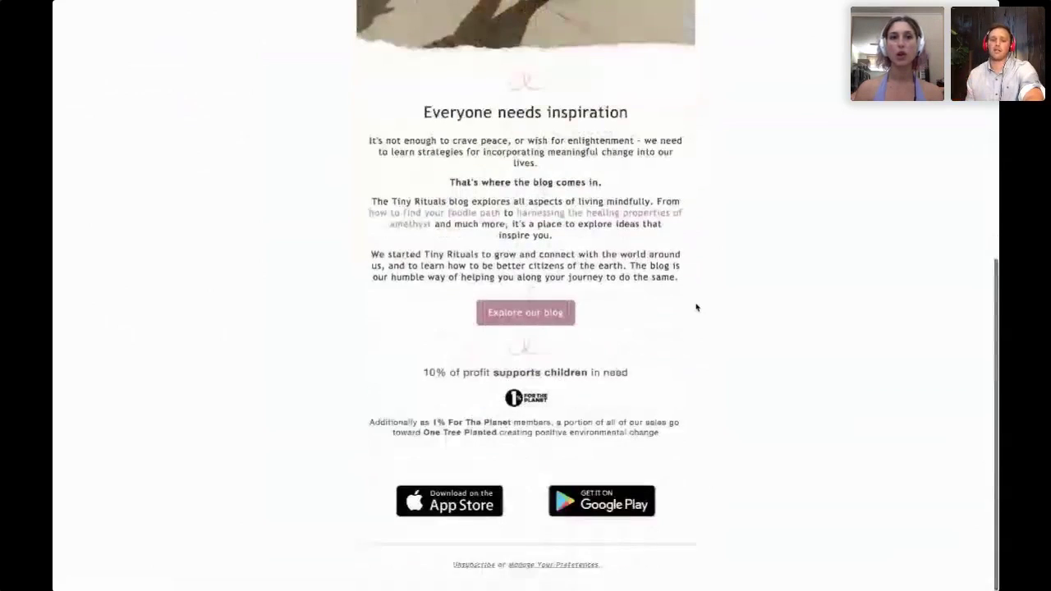
scroll(698, 308, "up", 6)
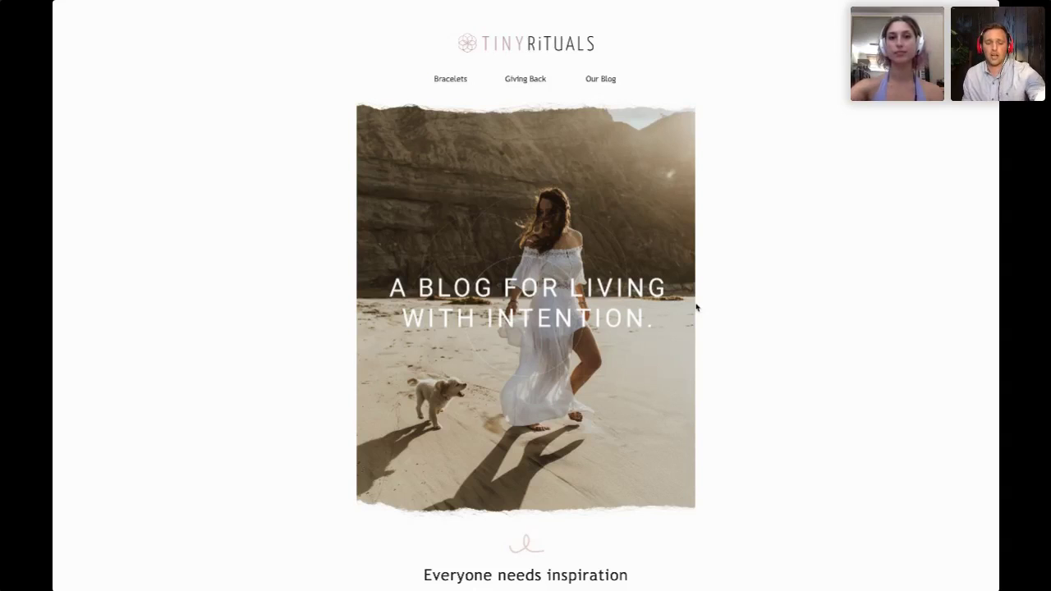
Leave Email #6's preview and show the Welcome Series flow in full screen.
mouse_move(64, 5)
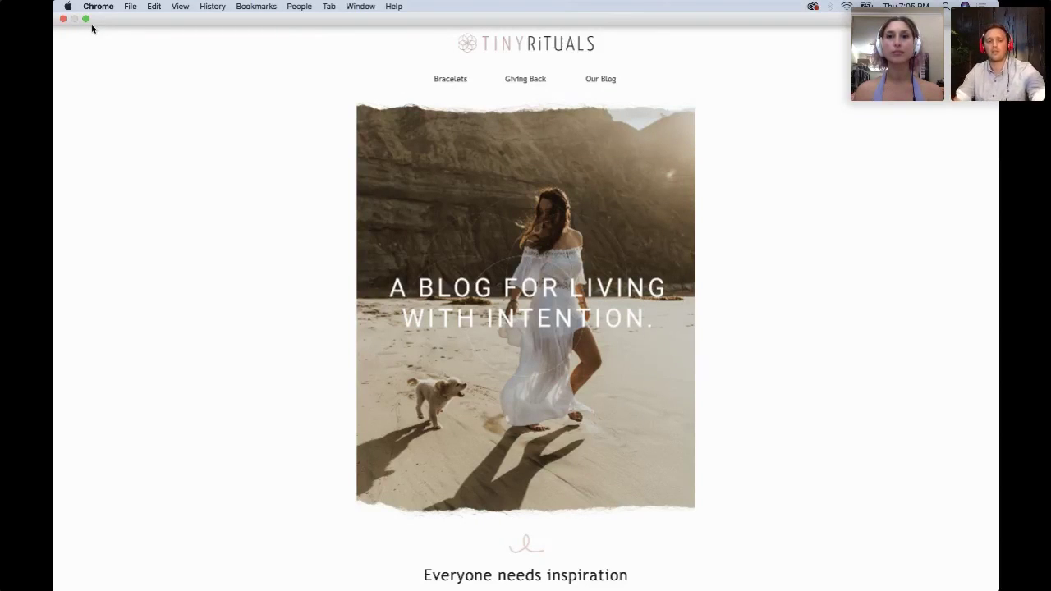
left_click(85, 18)
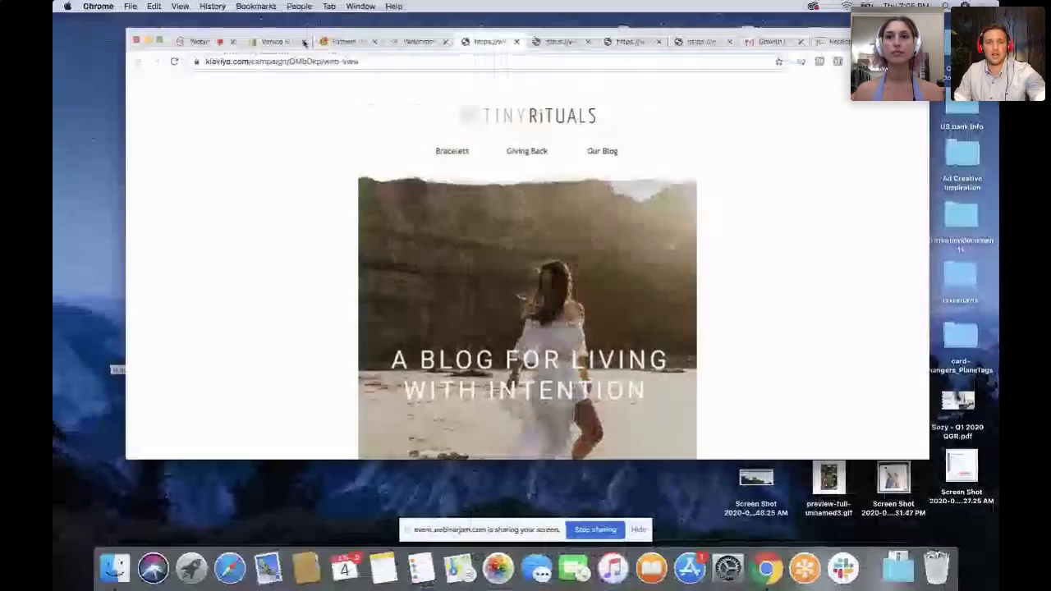
left_click(420, 41)
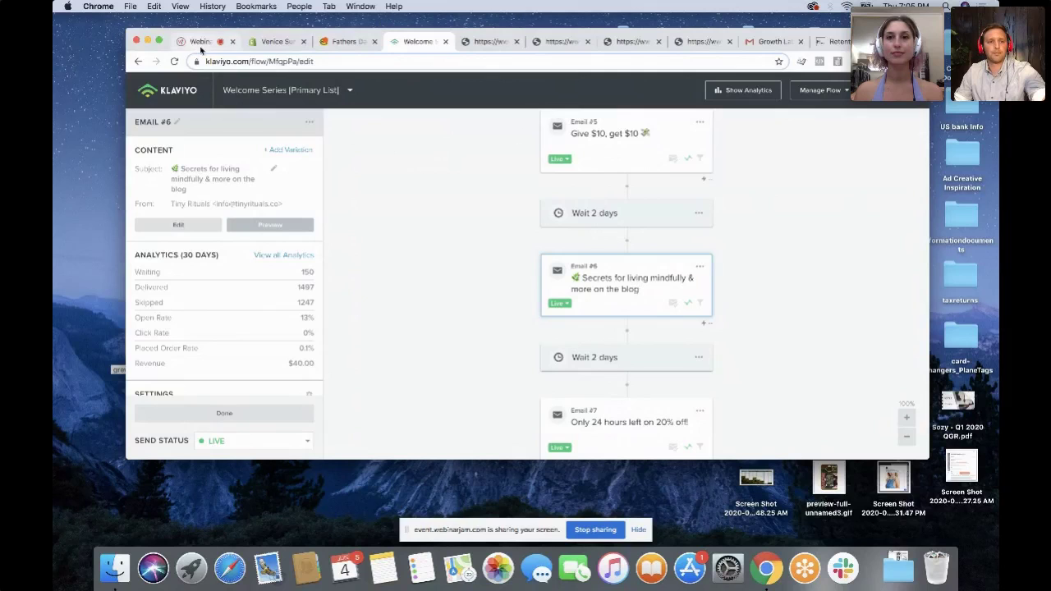
left_click(158, 41)
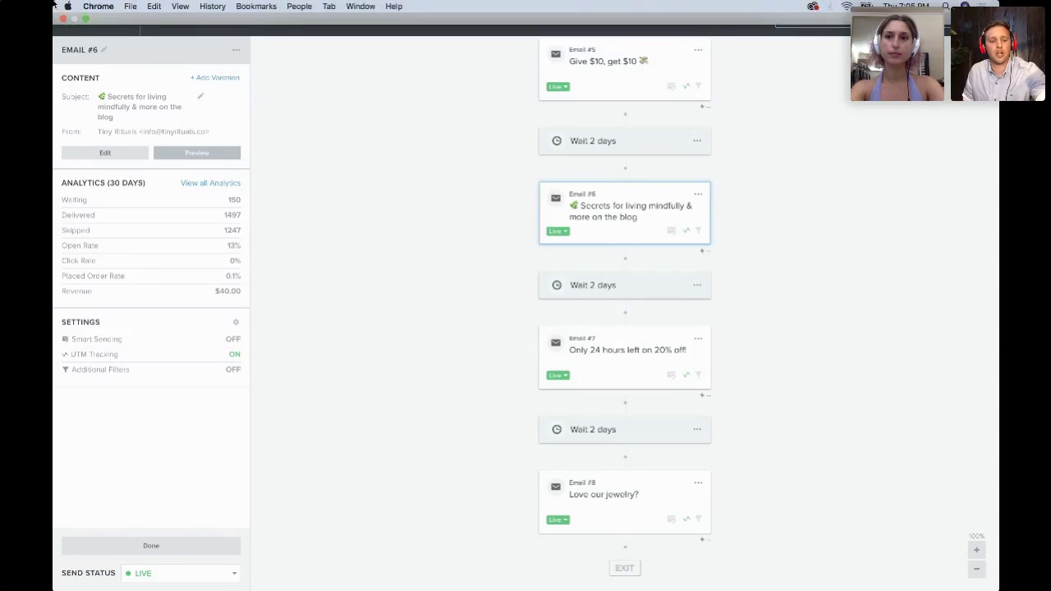
Copy the Retention Lab homepage address and send it to everybody in the WebinarJam chat.
left_click(85, 19)
left_click(830, 41)
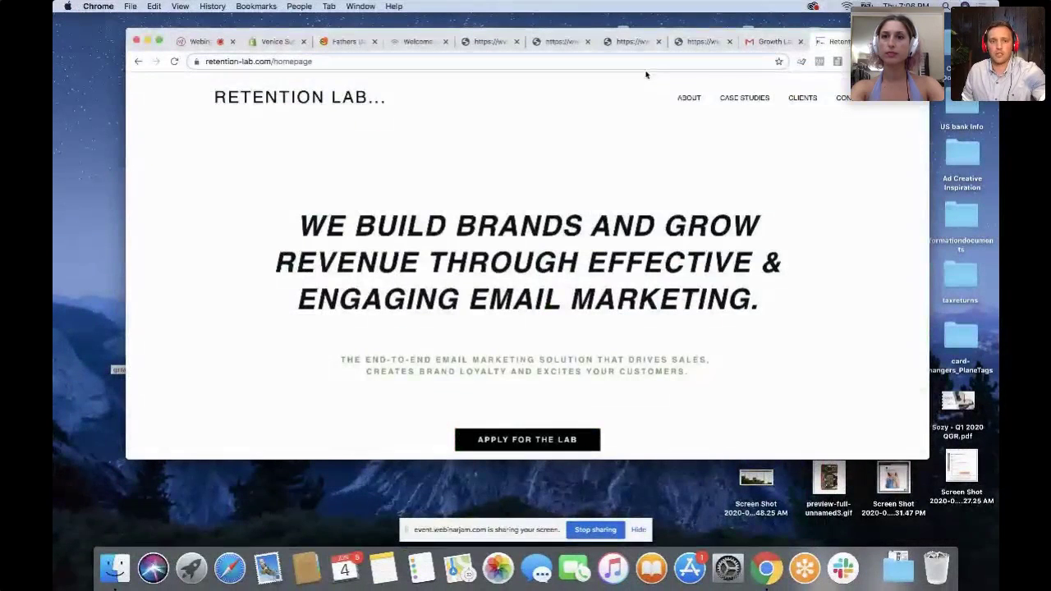
left_click(638, 64)
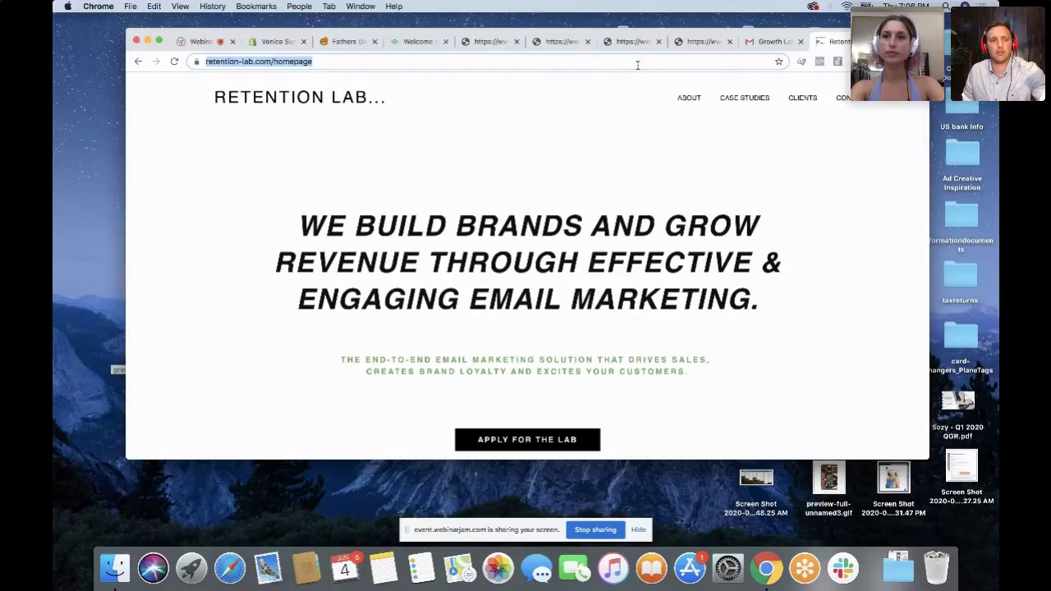
left_click(201, 42)
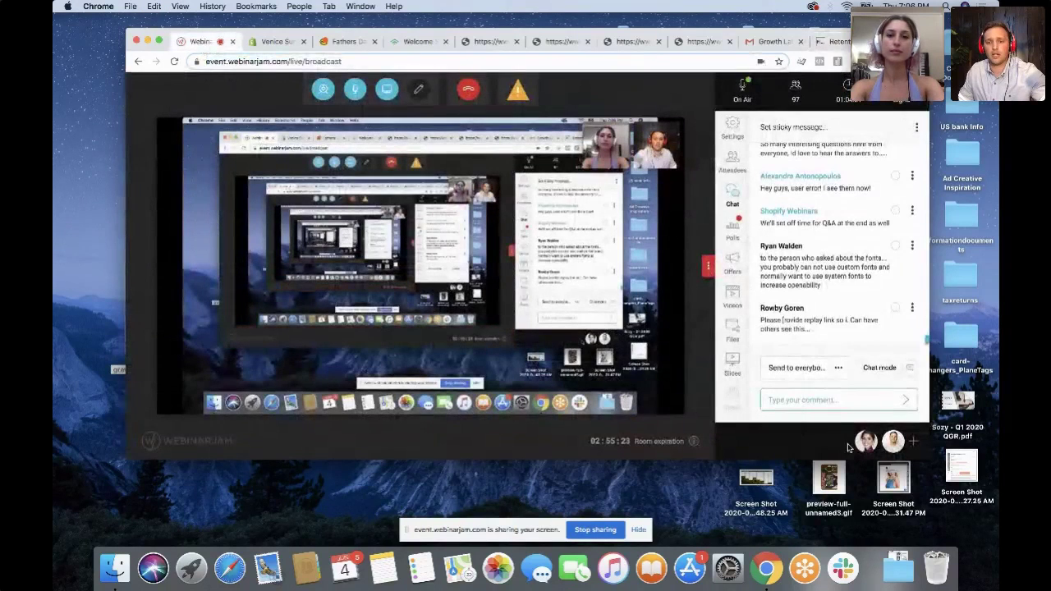
left_click(821, 399)
key("super+v")
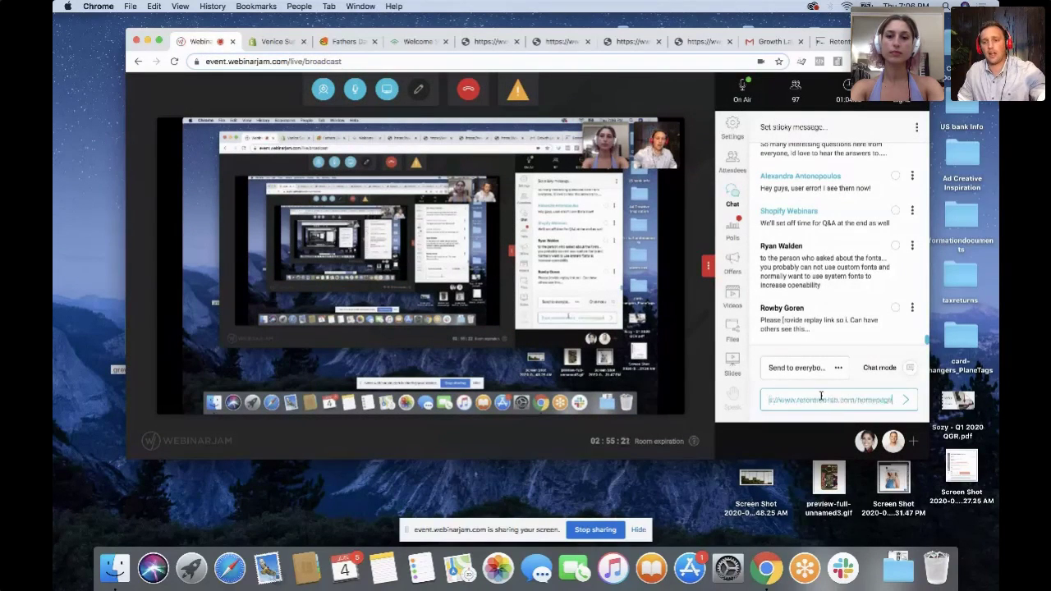
left_click(904, 400)
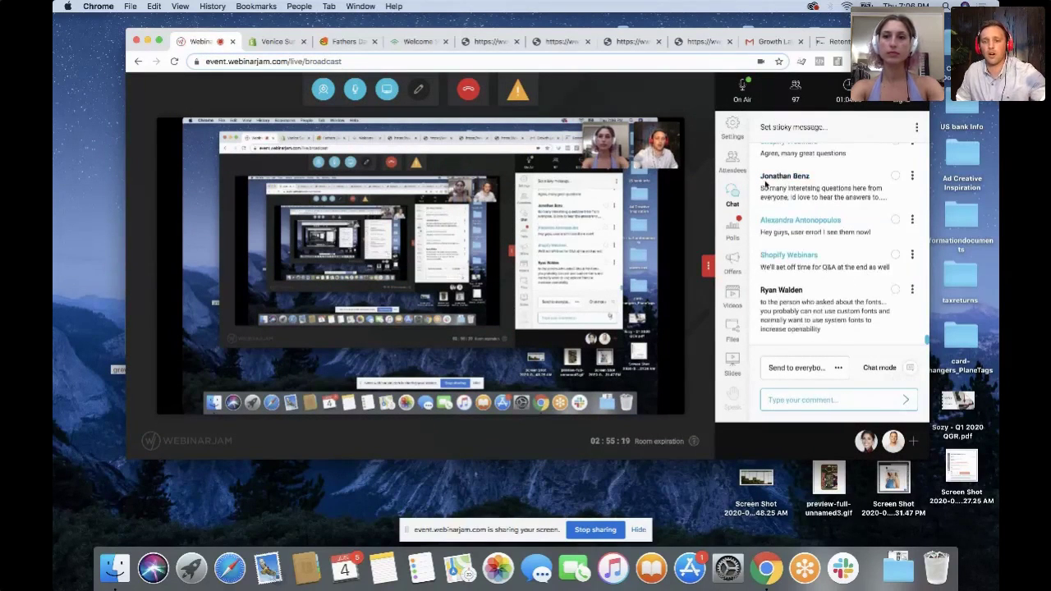
Switch back to Klaviyo's Welcome Series flow, look over its final emails and restore the full-screen view.
left_click(276, 41)
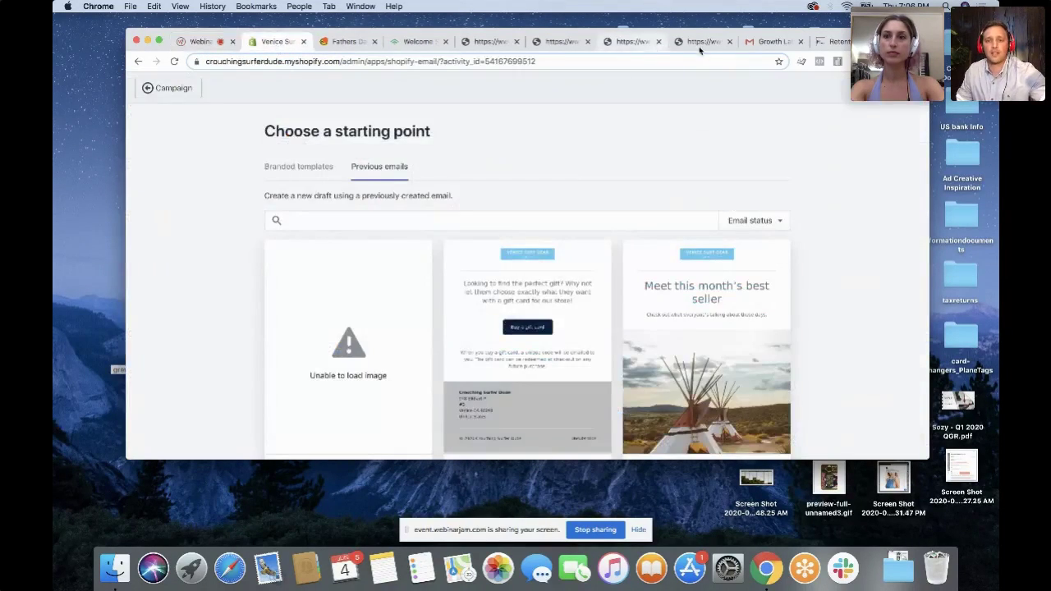
left_click(417, 43)
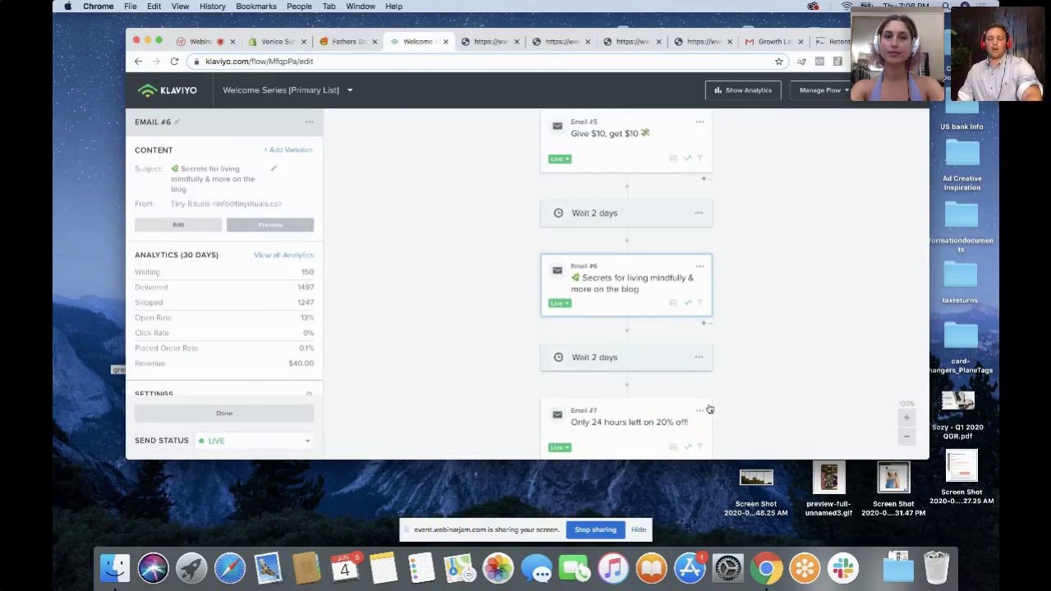
scroll(710, 413, "down", 3)
scroll(710, 413, "down", 1)
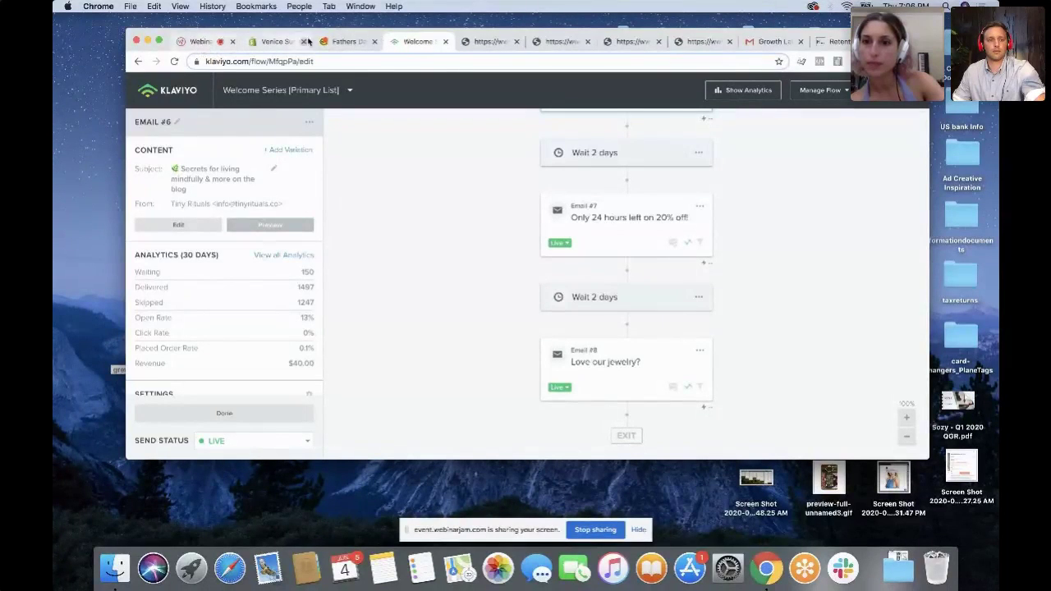
left_click(159, 42)
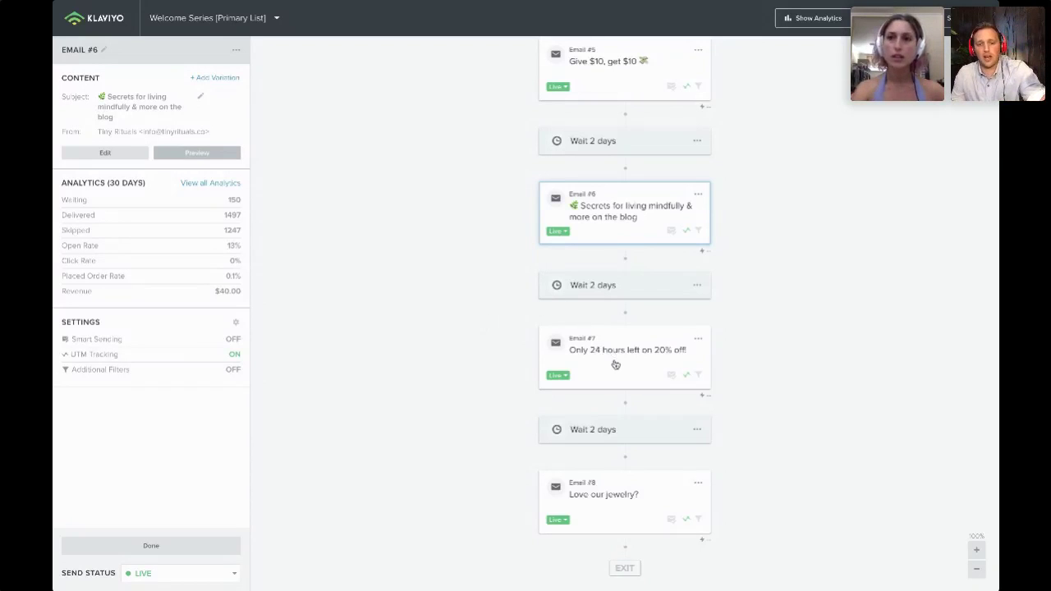
Review the Welcome Series sequence from its trigger down to Email #7, "Only 24 hours left on 20% off!", and select that email.
scroll(480, 286, "up", 10)
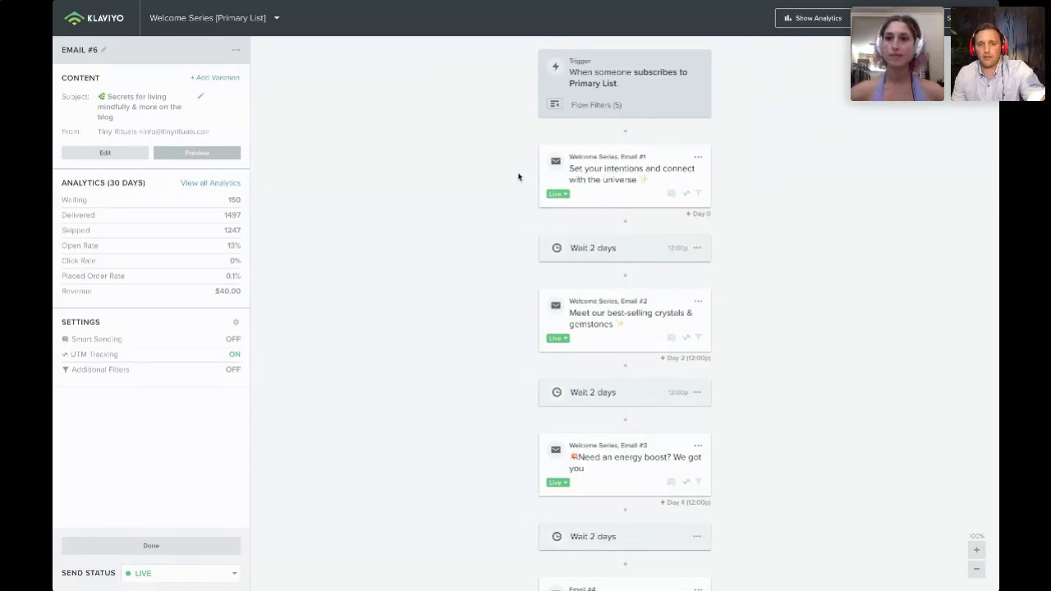
scroll(648, 310, "down", 4)
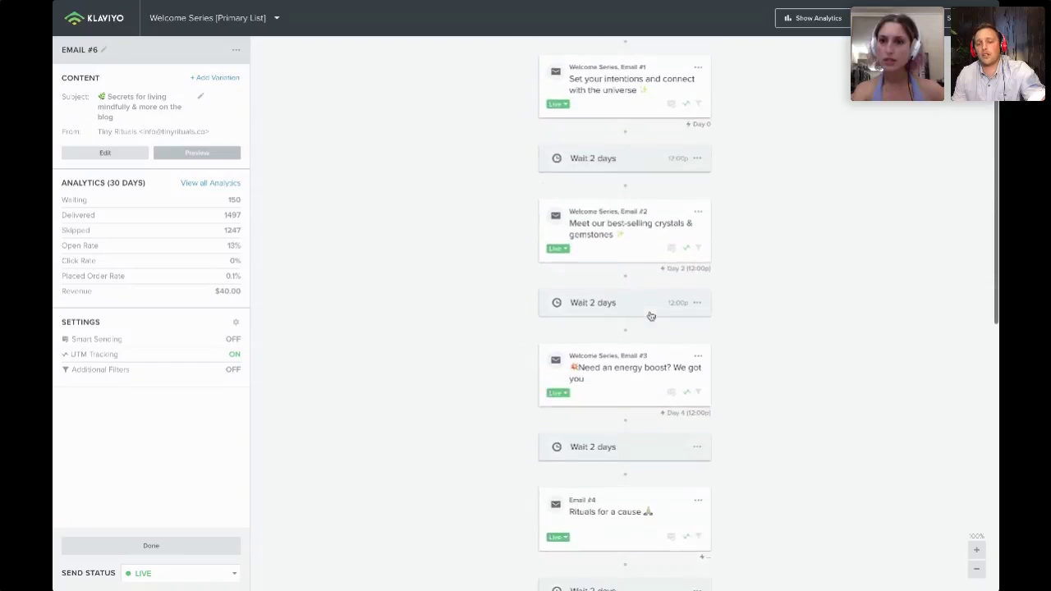
scroll(688, 436, "down", 3)
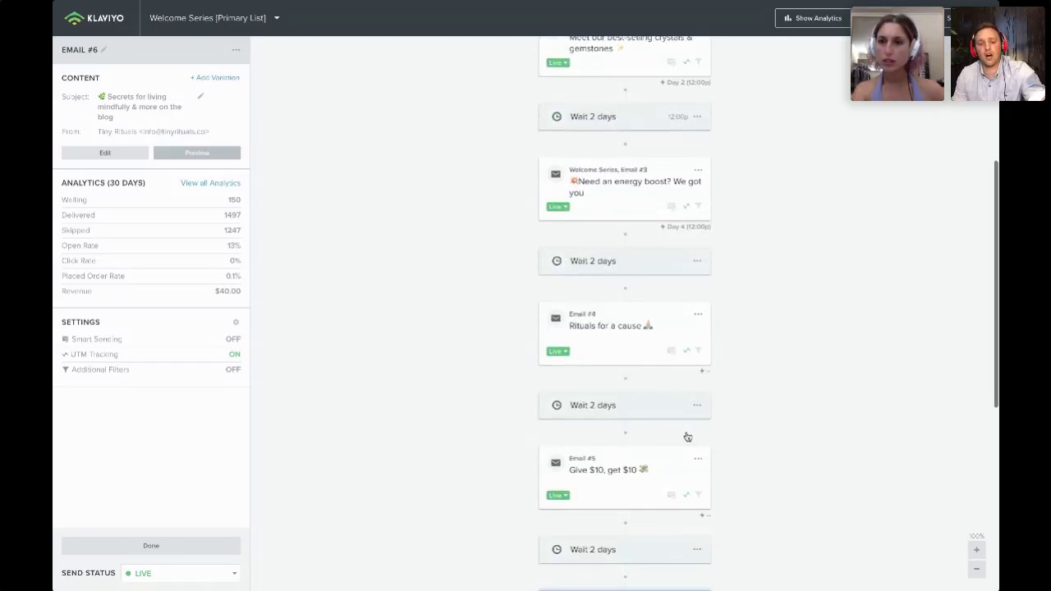
scroll(629, 466, "down", 5)
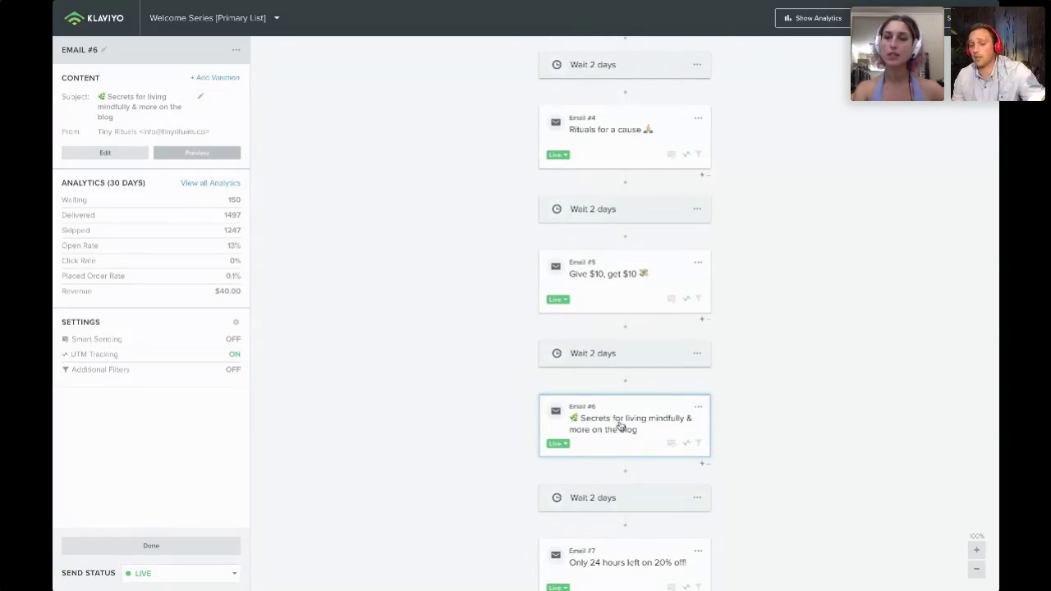
scroll(620, 426, "down", 3)
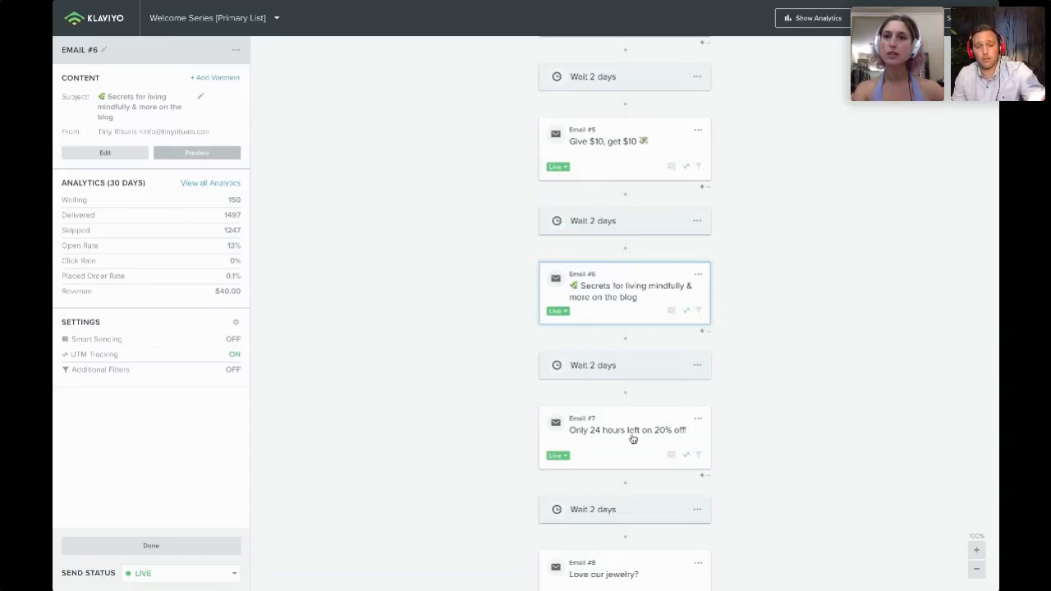
left_click(633, 439)
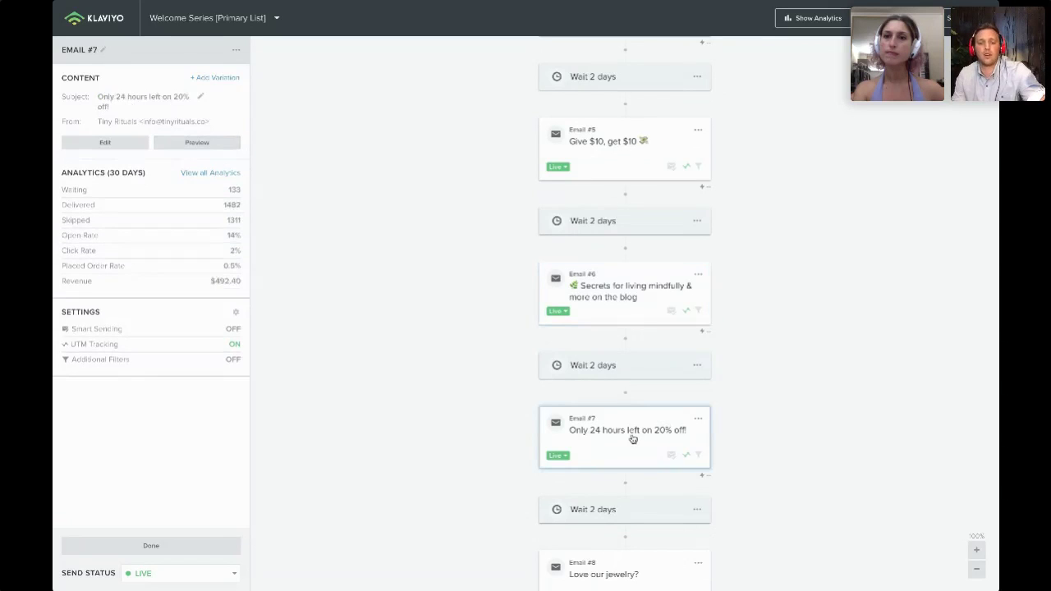
Open Email #7 for editing and examine its subject, preview text, expiring-offer banner and WELCOME20 discount section.
left_click(113, 146)
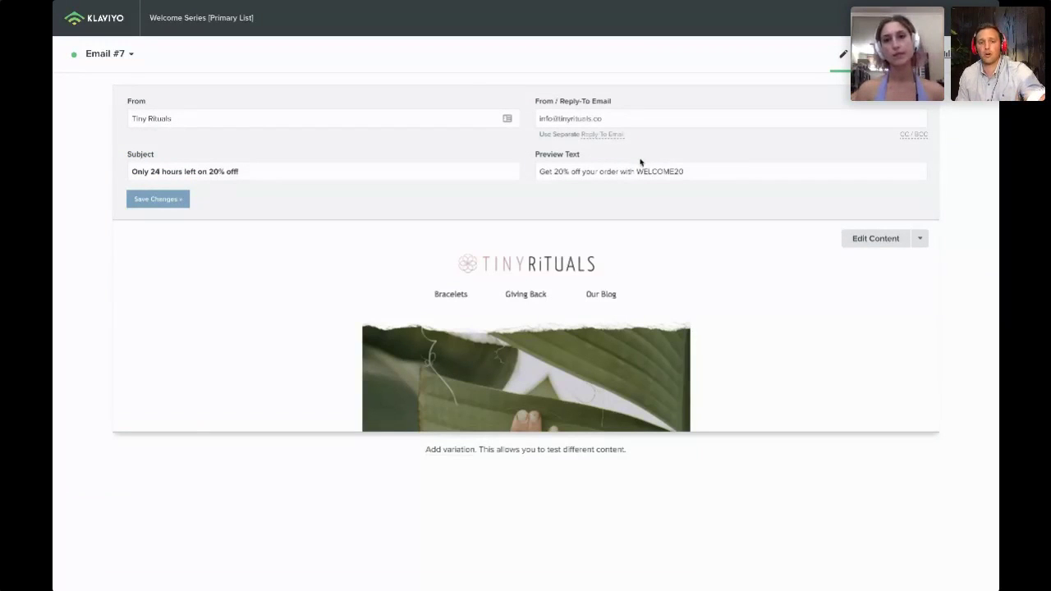
scroll(674, 356, "down", 5)
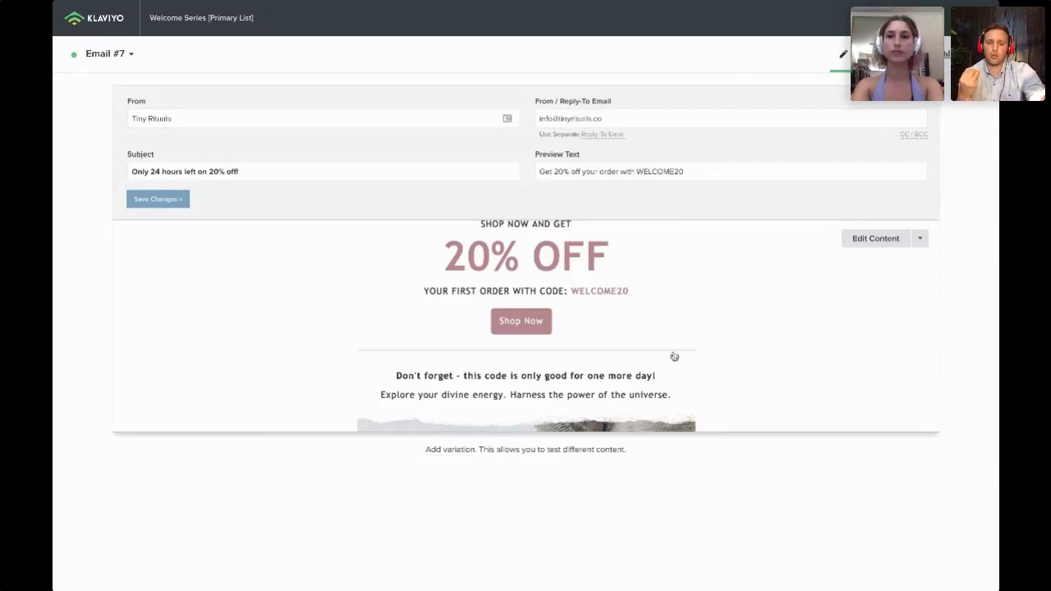
scroll(674, 356, "down", 3)
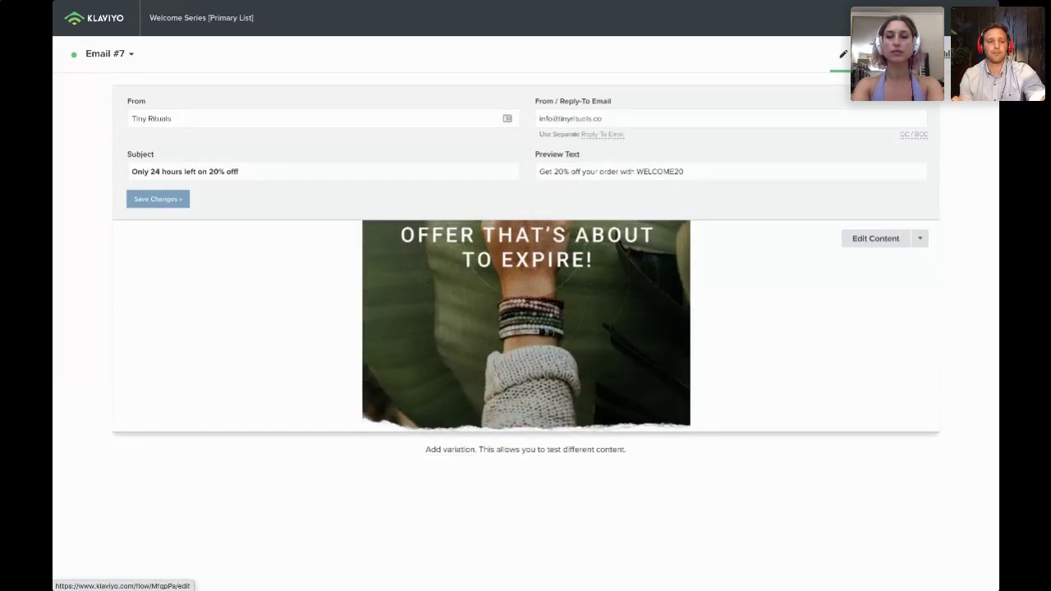
Return from Email #7 to the Welcome Series flow and go to Email #8 at its end.
left_click(963, 18)
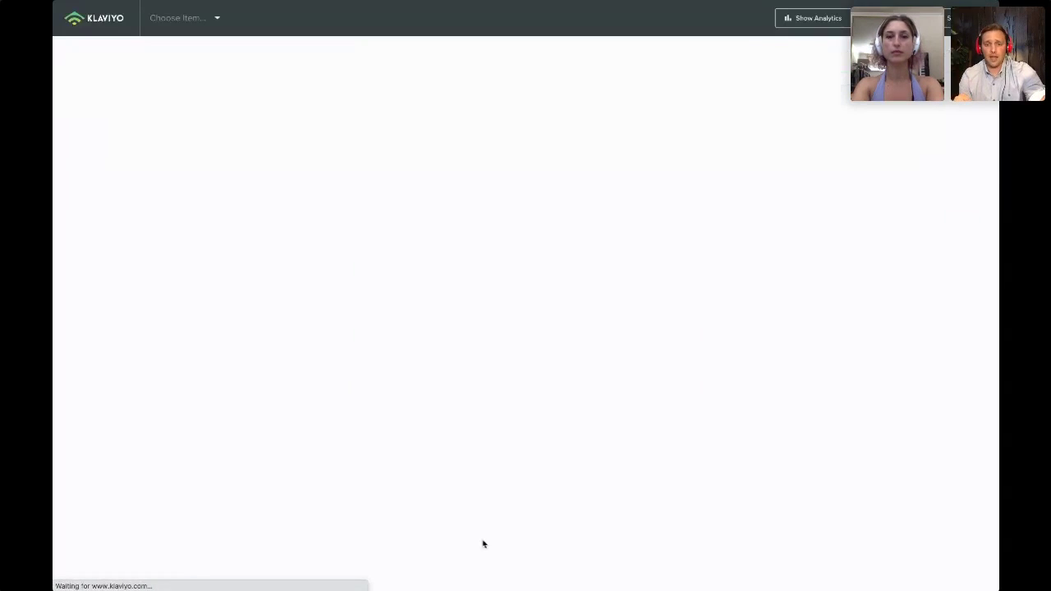
scroll(591, 380, "down", 5)
scroll(591, 380, "down", 5)
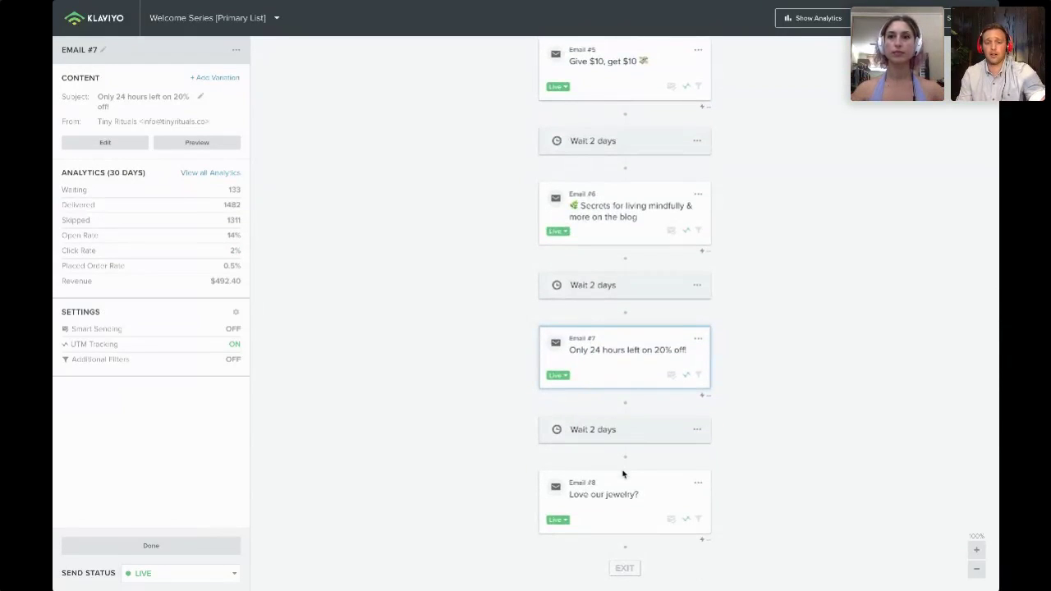
Open Email #8, "Love our jewelry?", for editing and examine its subject, preview text and wholesale announcement content.
left_click(607, 499)
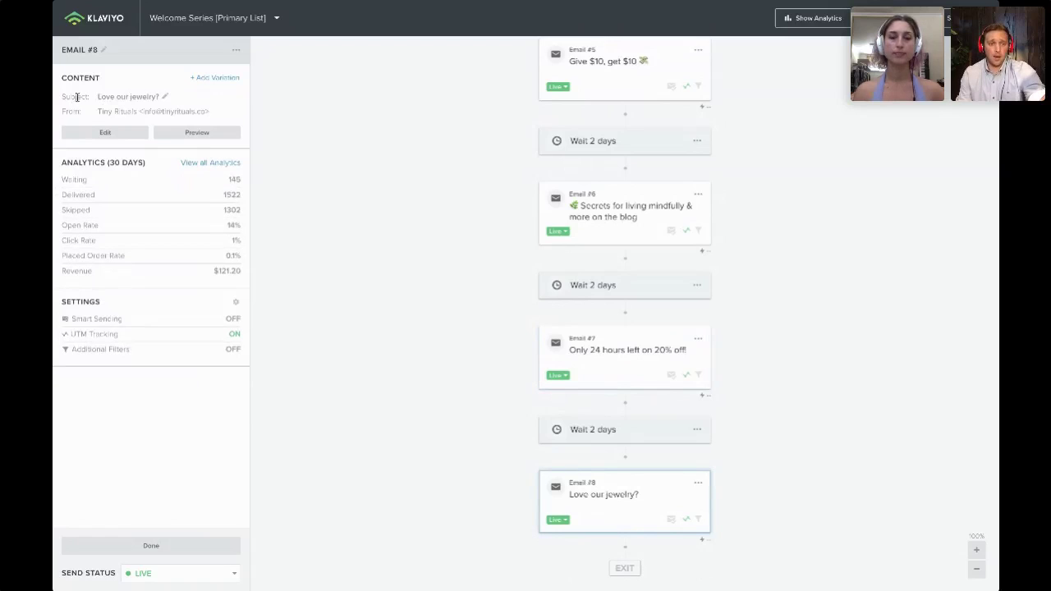
left_click(121, 138)
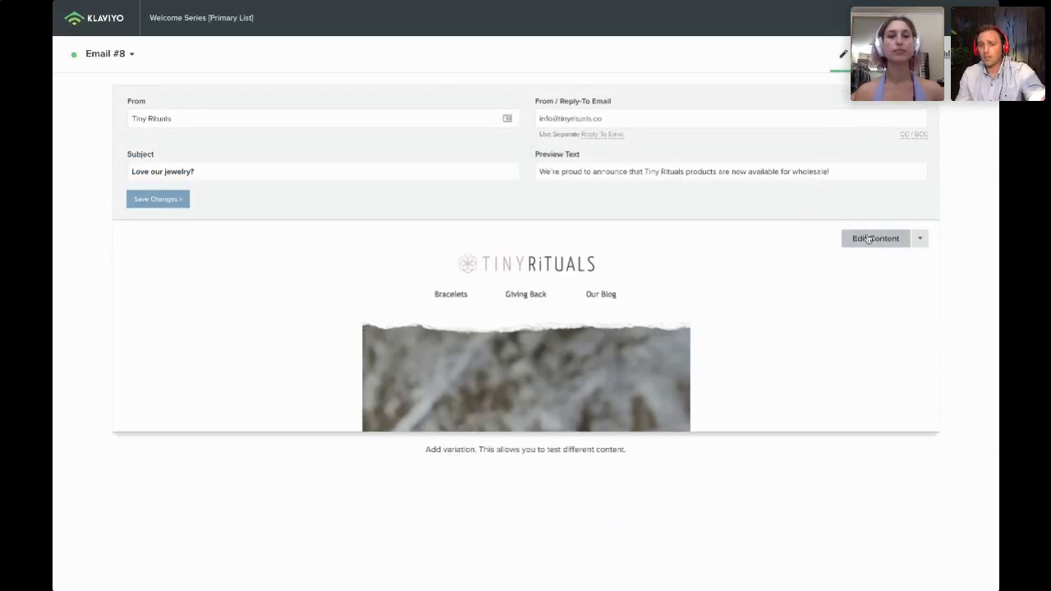
left_click(882, 239)
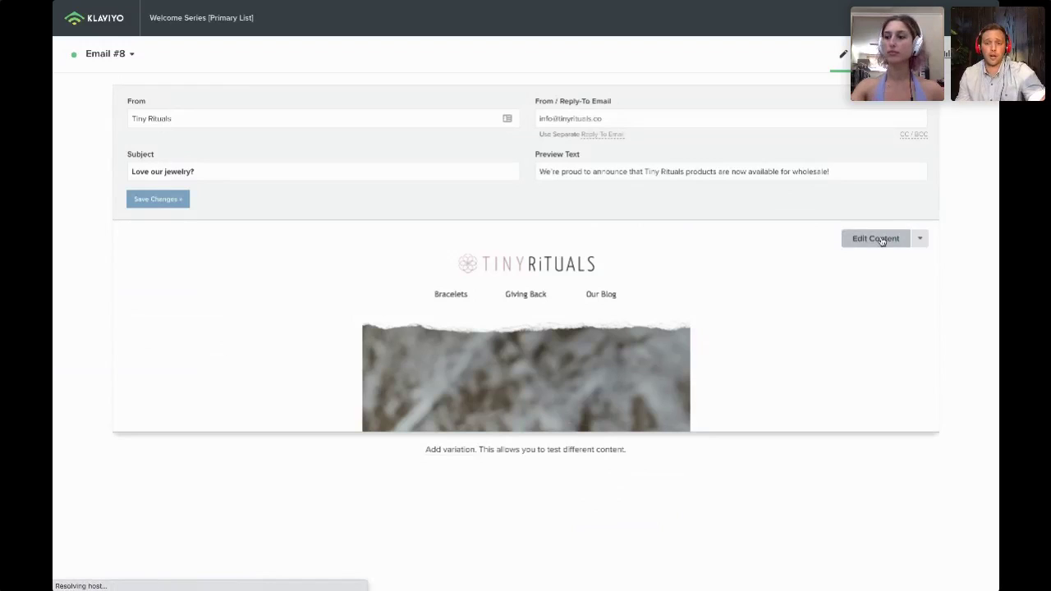
scroll(712, 386, "down", 3)
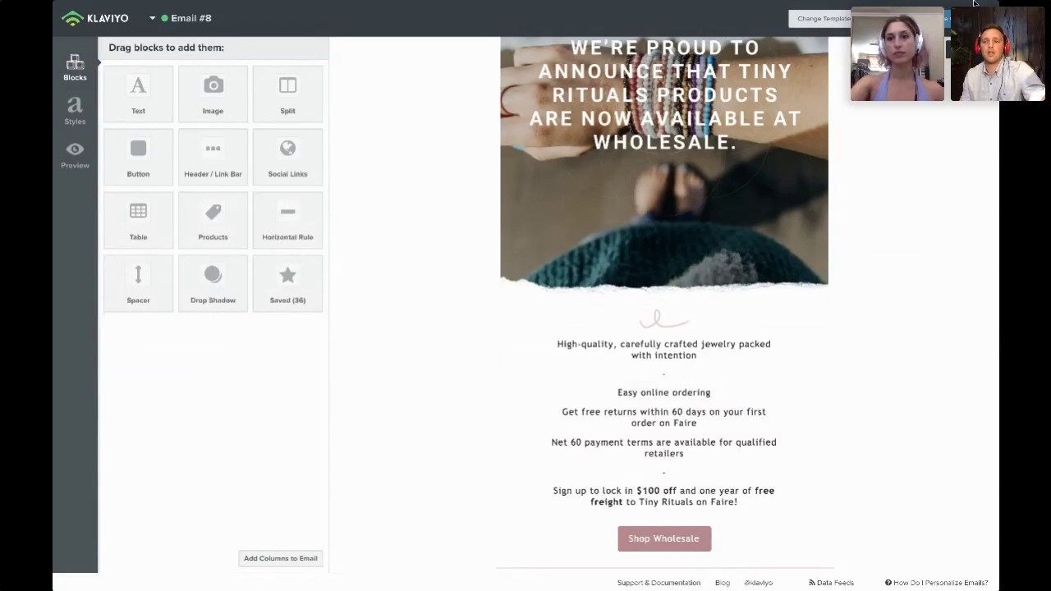
Leave Email #8's content editor and settings page to return to the Welcome Series flow.
mouse_move(928, 2)
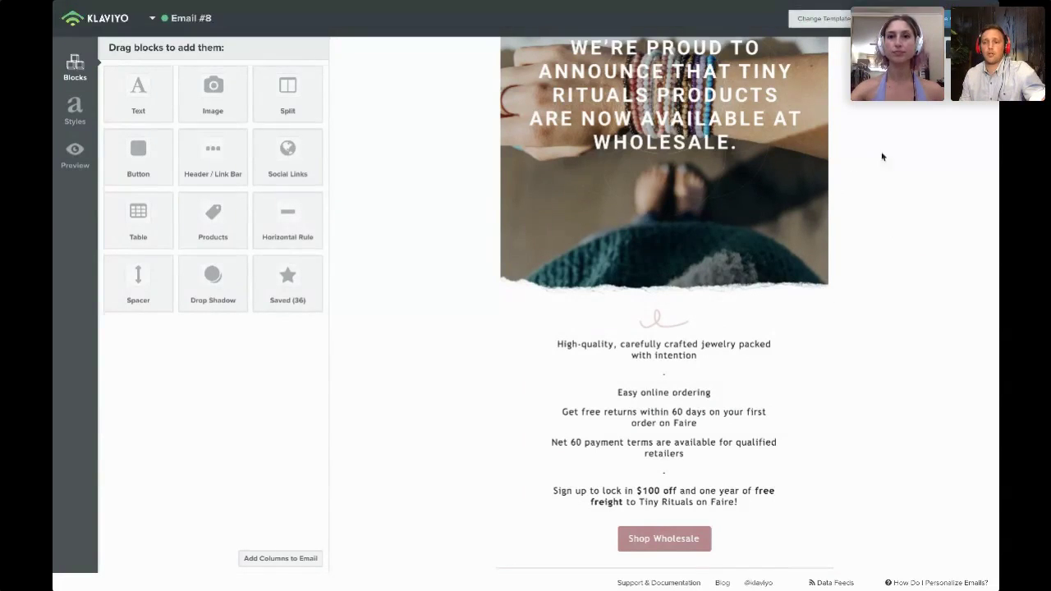
left_click(946, 26)
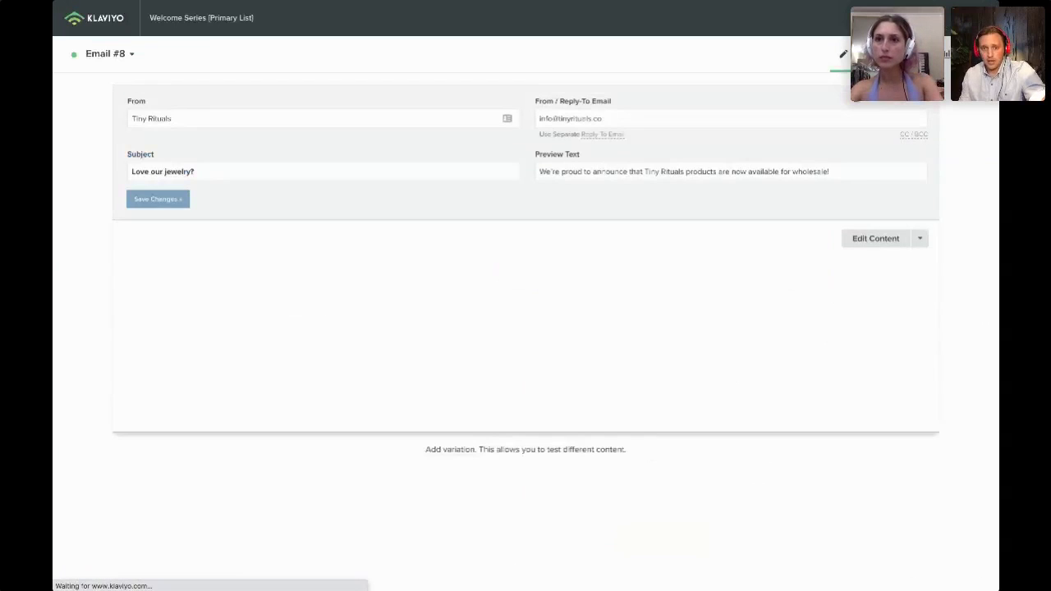
left_click(947, 20)
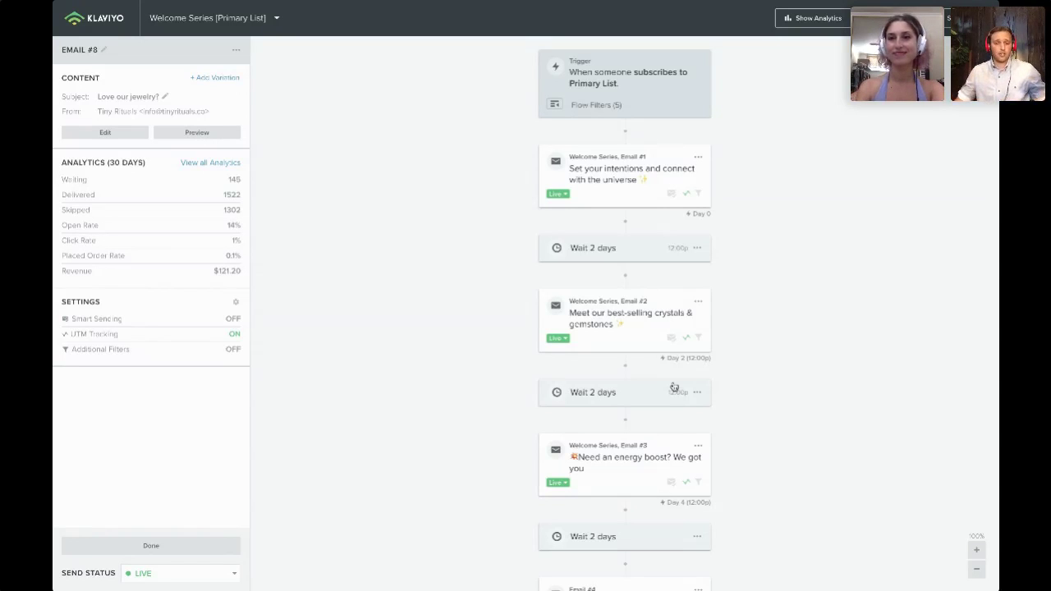
Review the Welcome Series sequence from its trigger down to Email #8, and return to the list of flows.
scroll(673, 388, "down", 5)
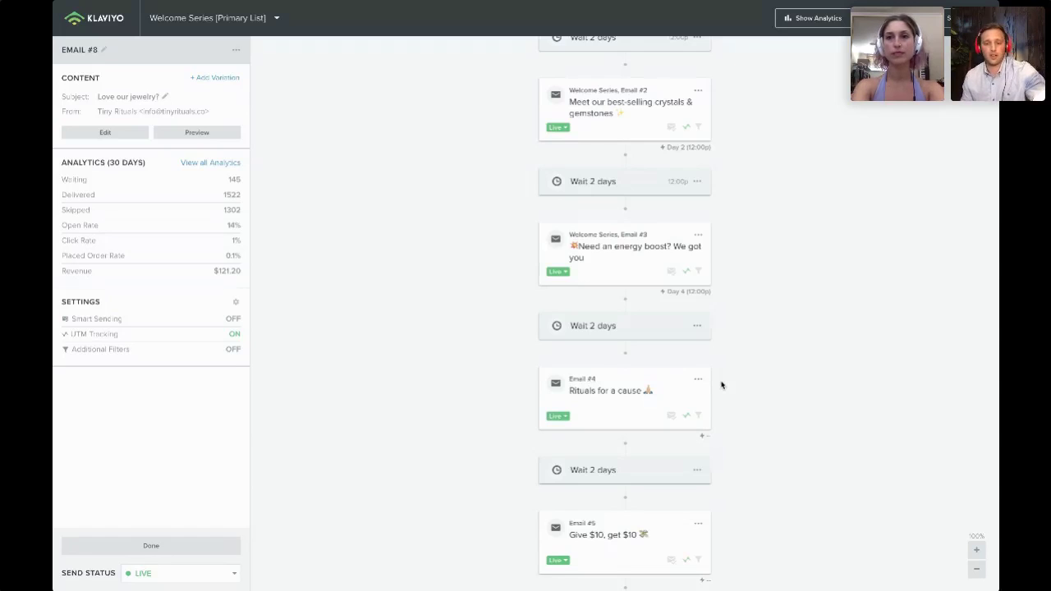
scroll(722, 385, "down", 2)
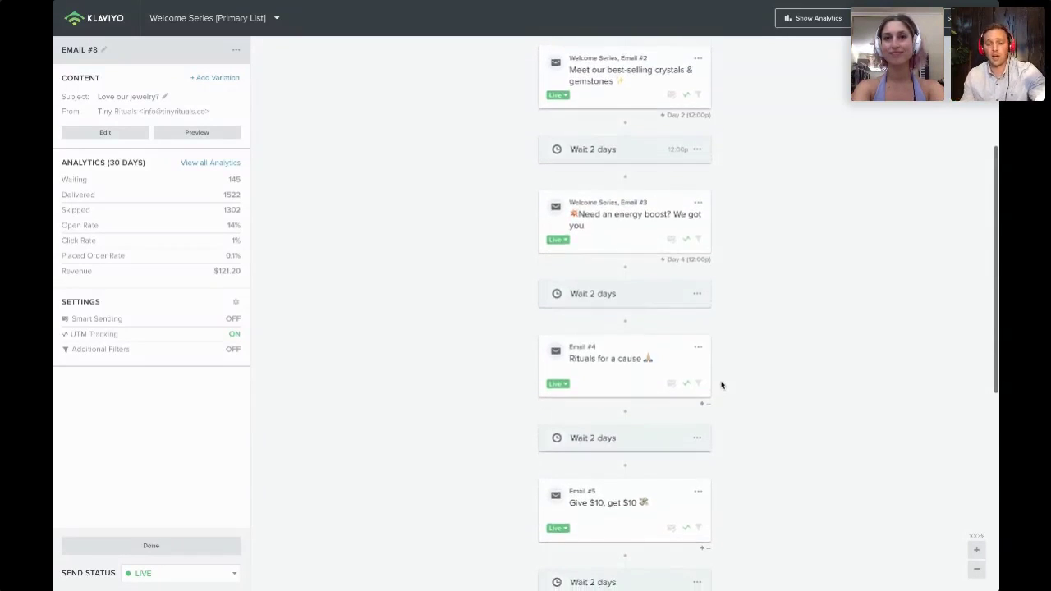
scroll(722, 385, "down", 3)
scroll(722, 385, "down", 2)
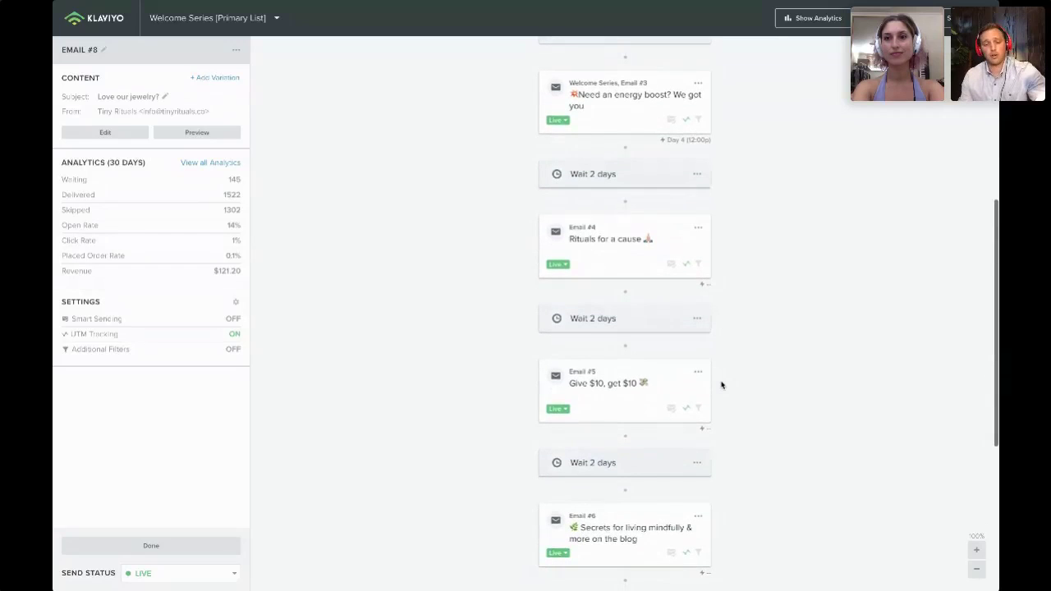
scroll(722, 385, "down", 6)
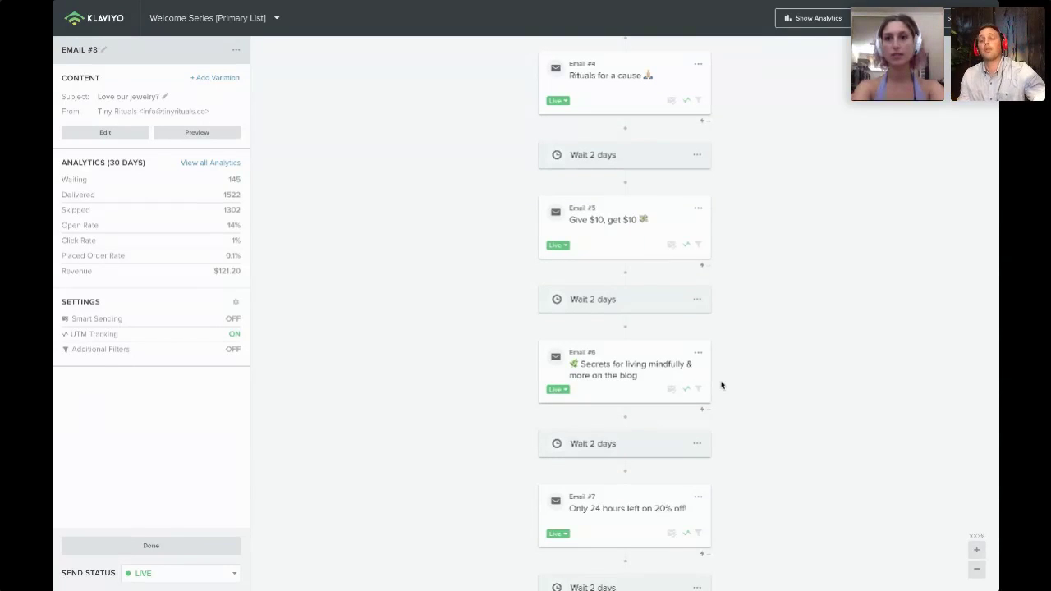
scroll(722, 385, "down", 4)
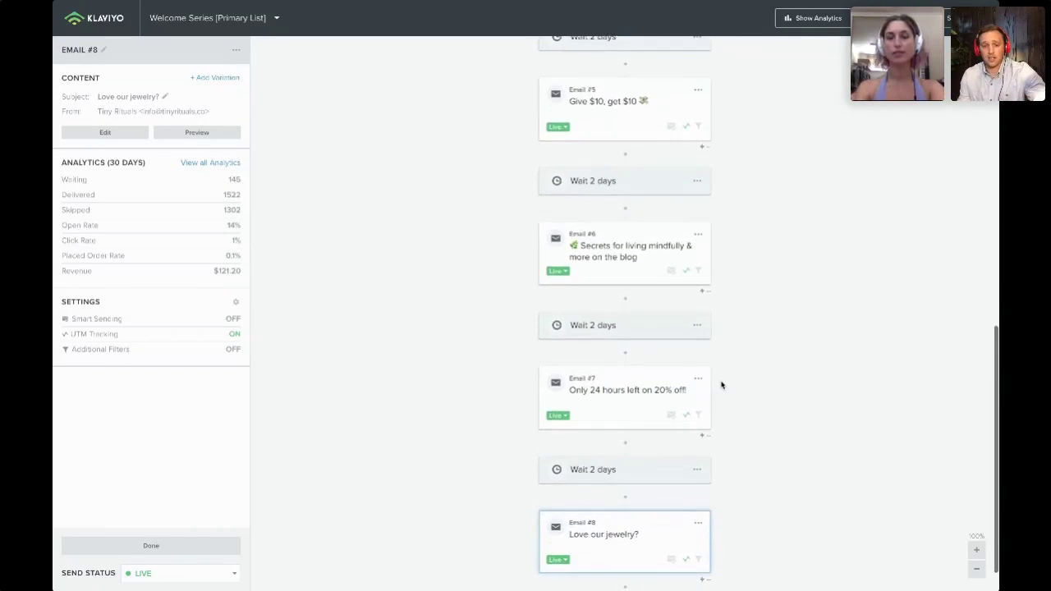
scroll(722, 385, "down", 1)
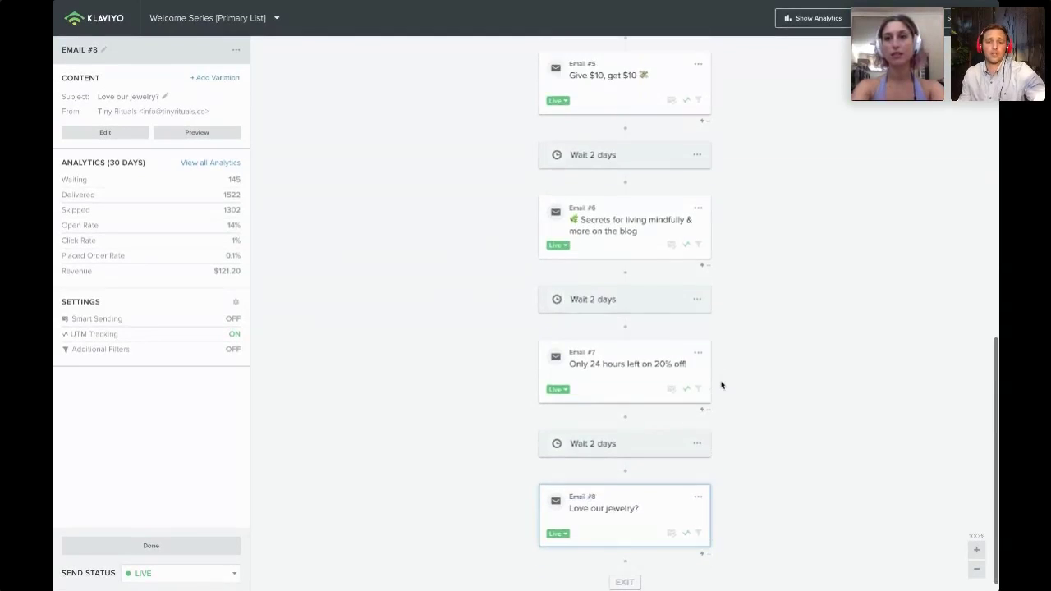
scroll(722, 385, "up", 20)
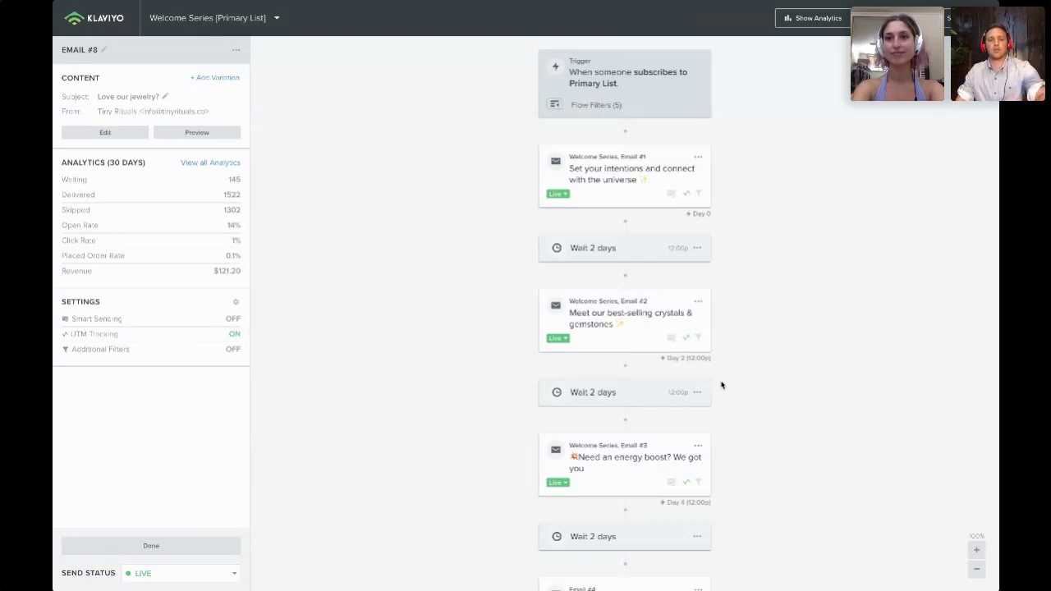
left_click(496, 44)
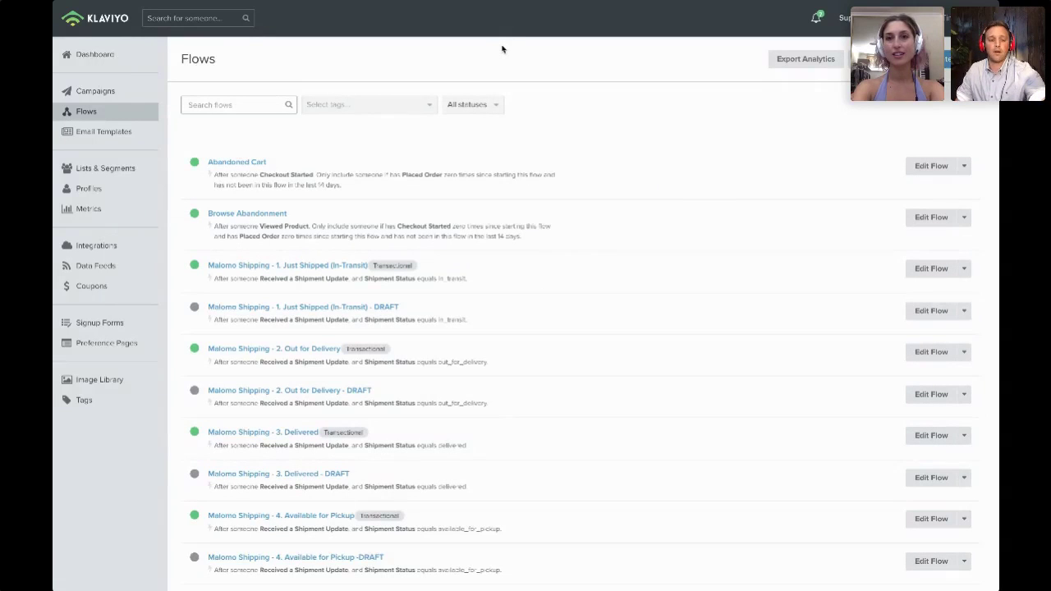
Exit the full-screen view, switch to the WebinarJam broadcast and stop sharing the screen.
mouse_move(54, 5)
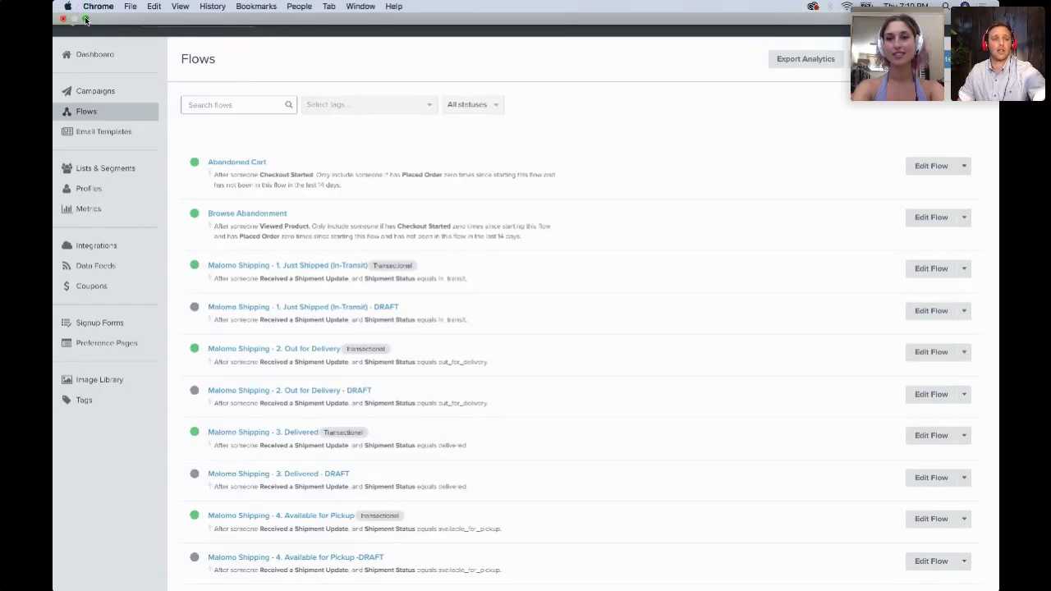
left_click(85, 20)
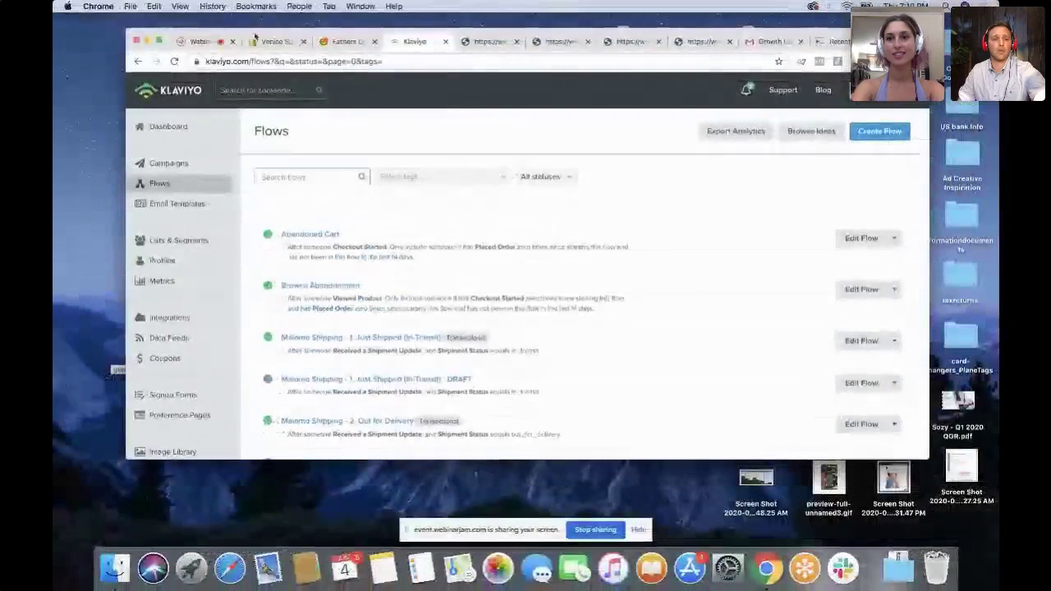
left_click(202, 41)
mouse_move(366, 230)
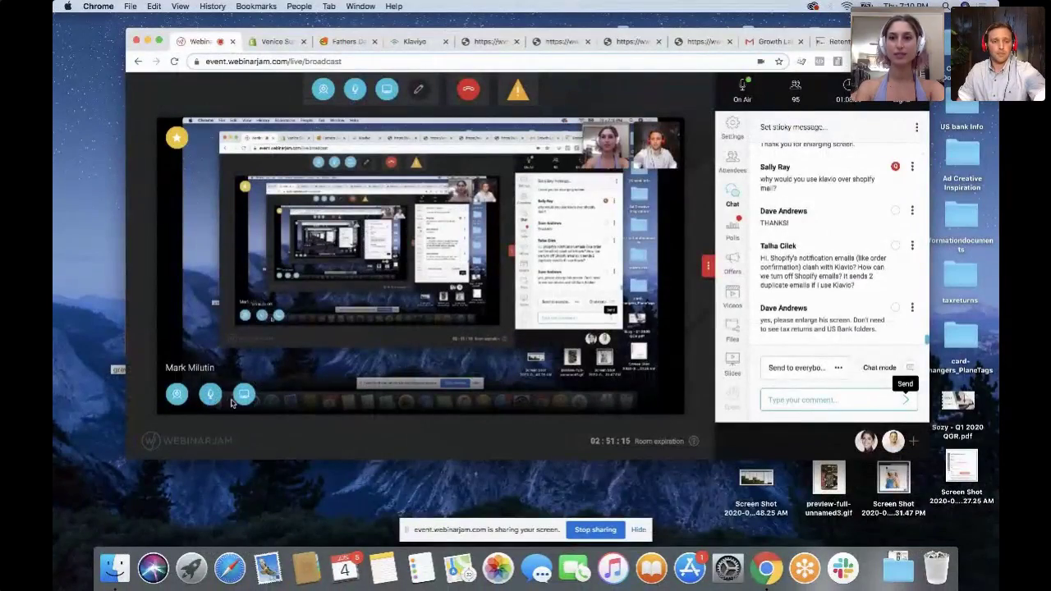
left_click(244, 396)
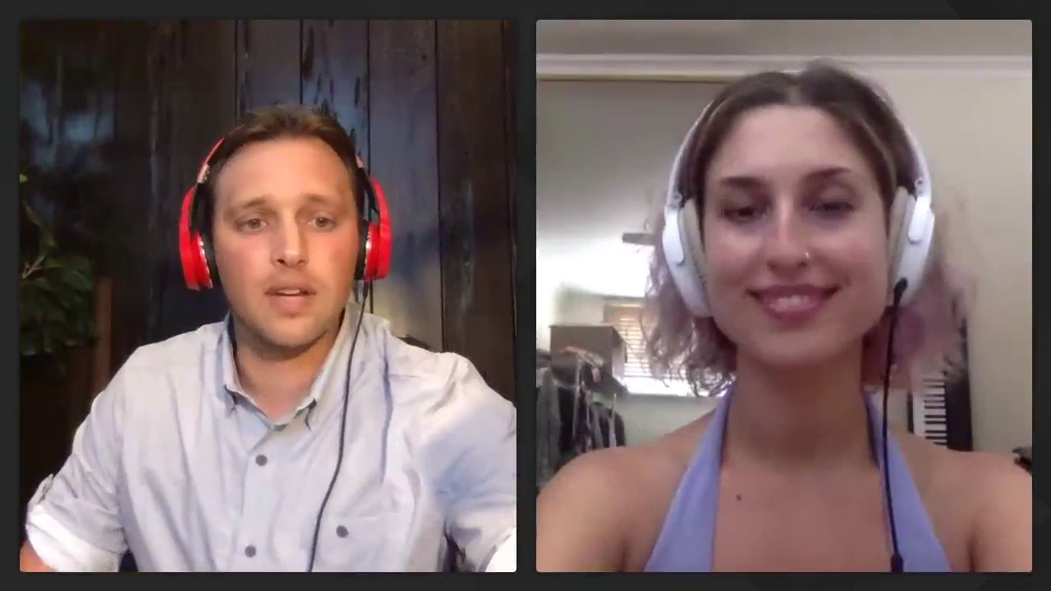